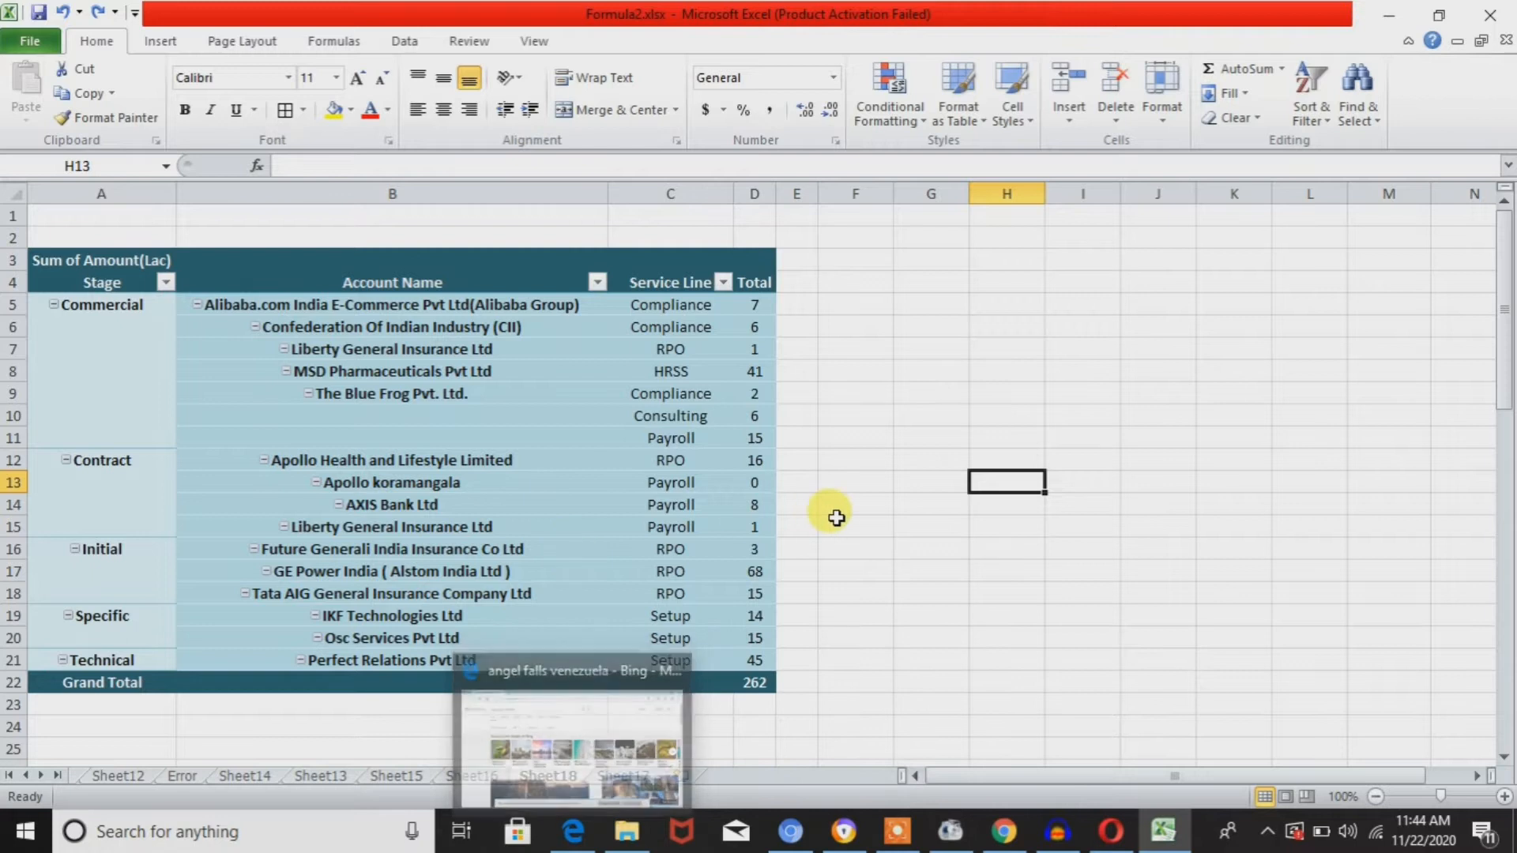
Examine the source records on Sheet17 across the Account Name, Service Line, Stage and Status columns.
click(830, 524)
click(624, 775)
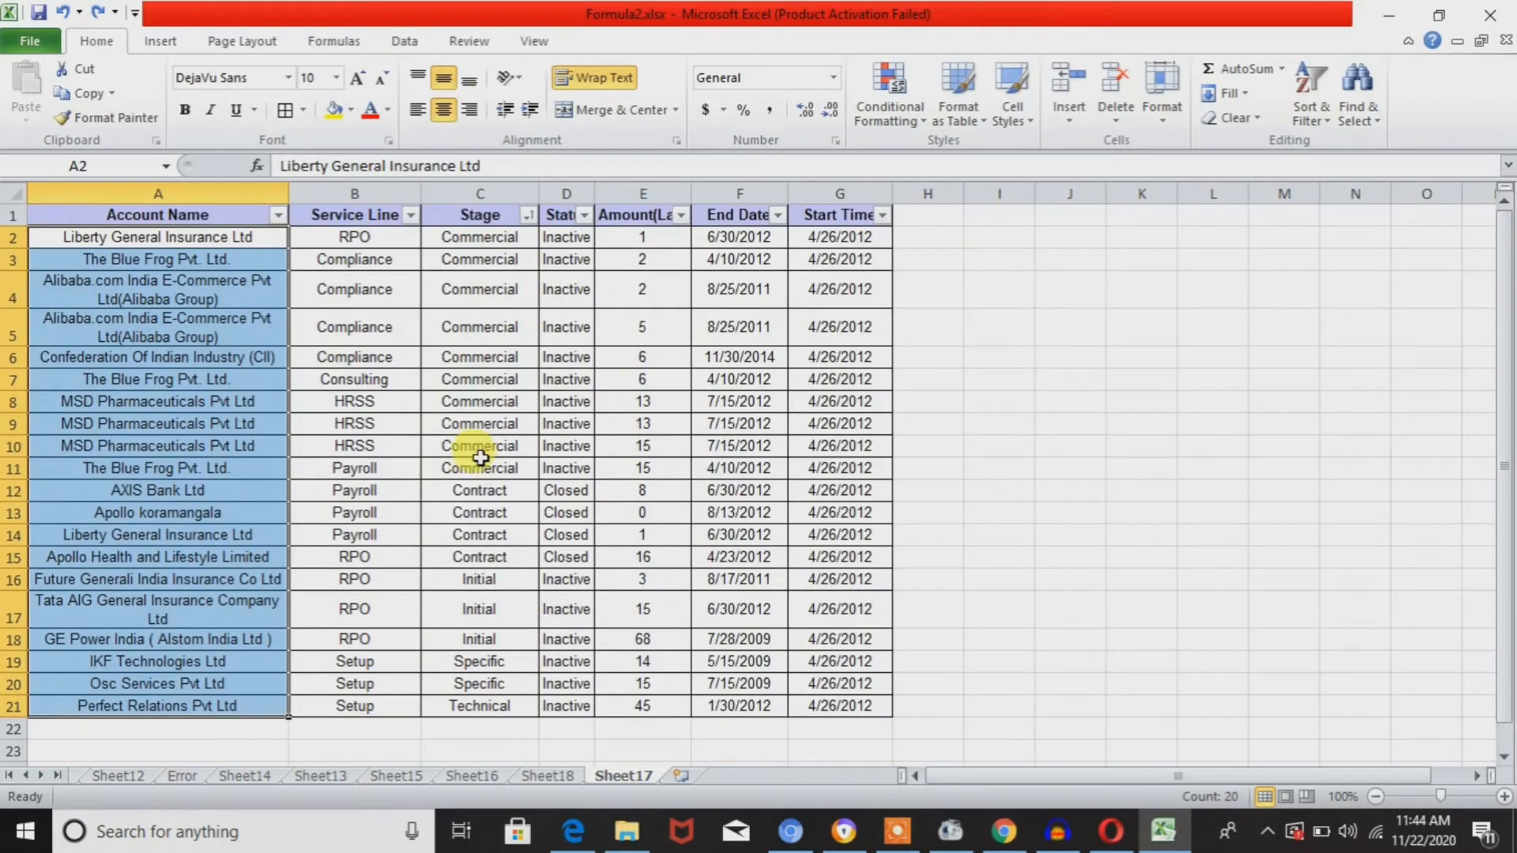
click(474, 466)
key(ctrl+Left)
key(ctrl+Up)
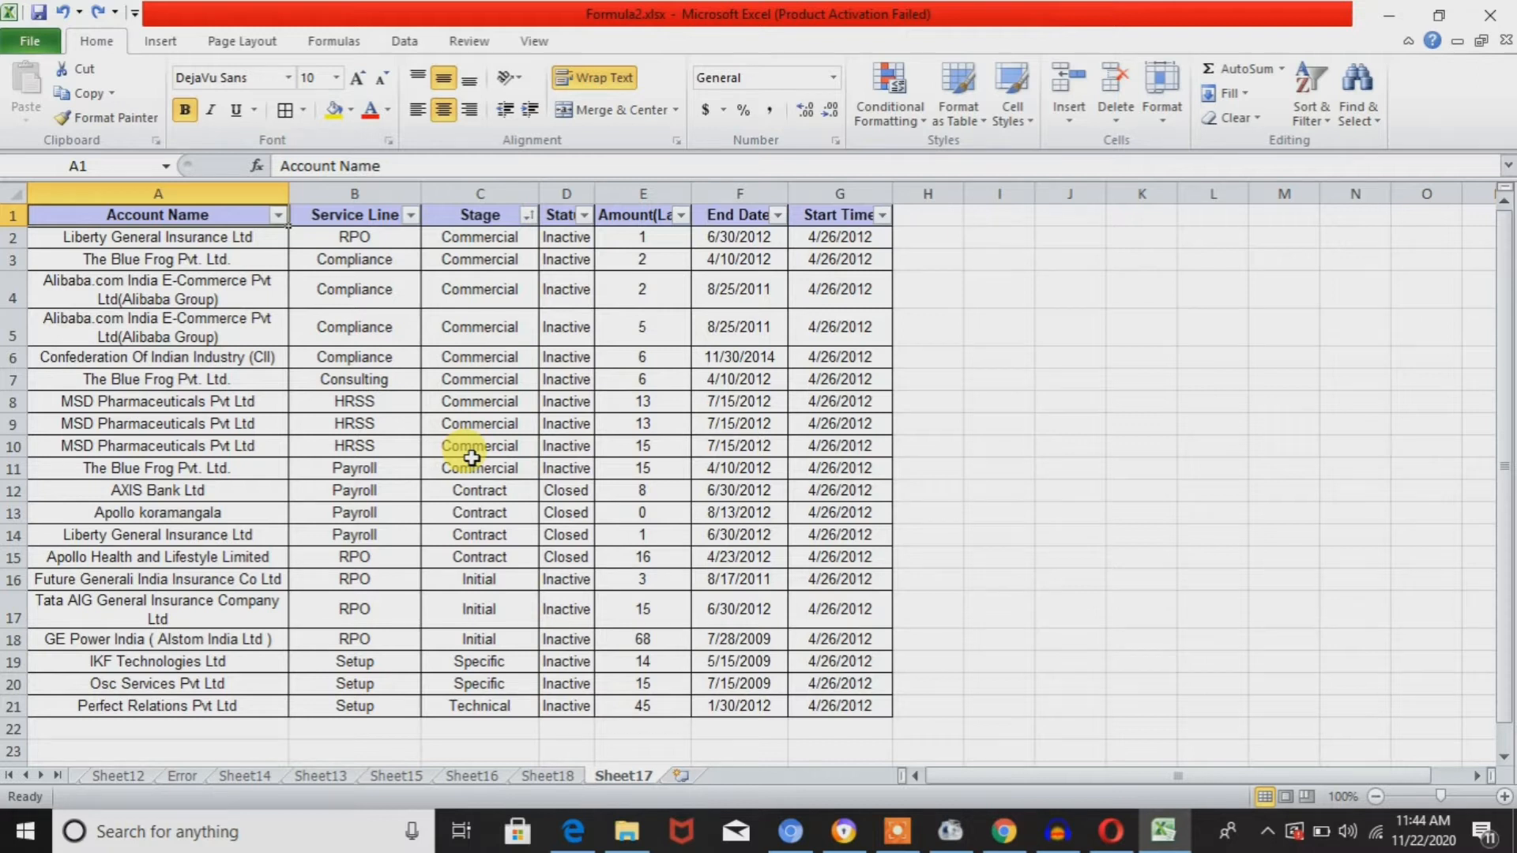
key(Down)
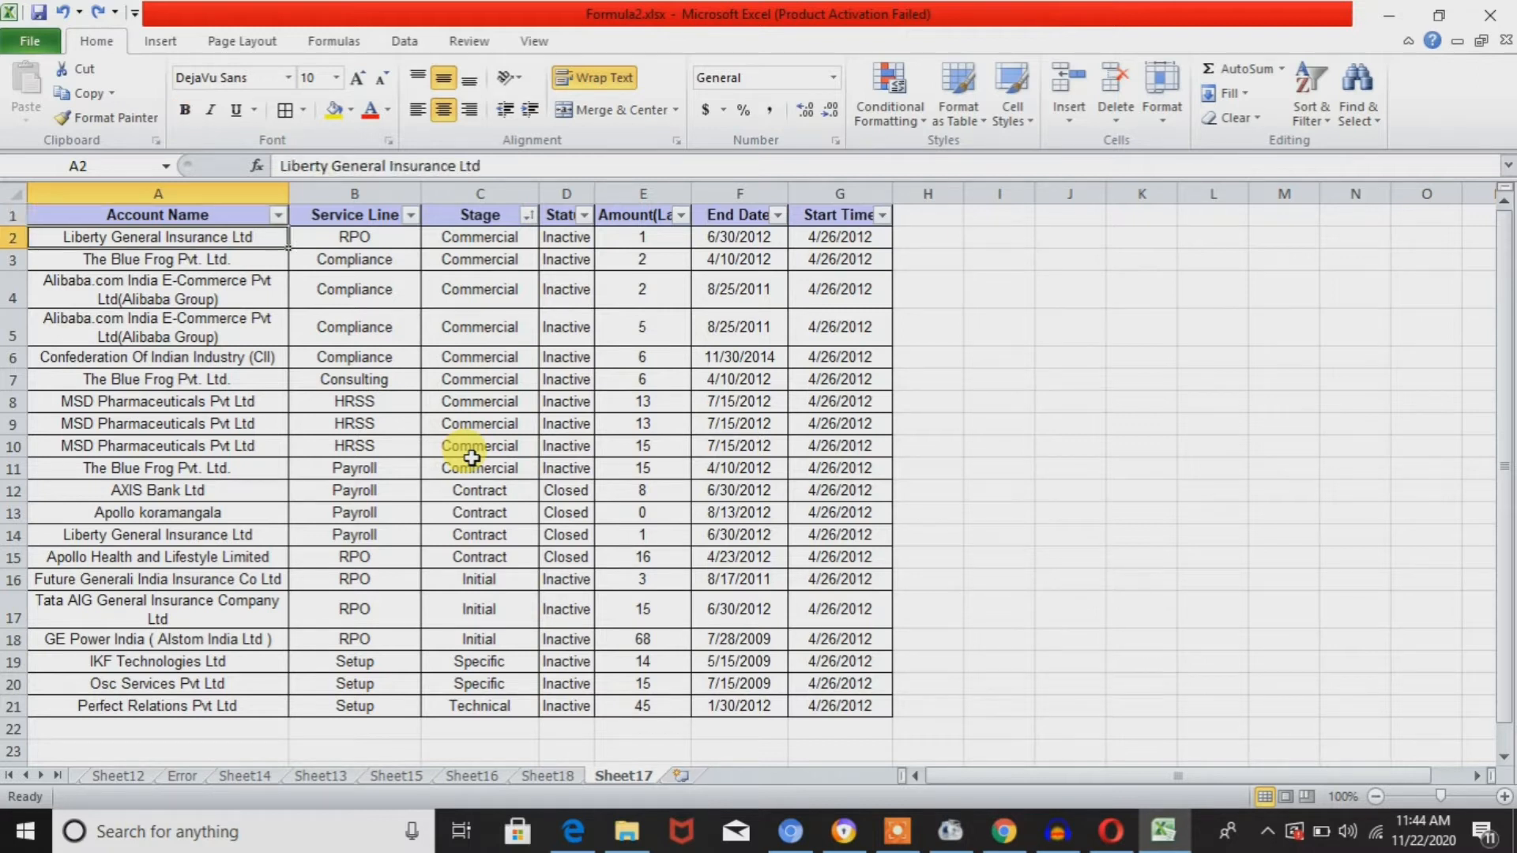
key(Down)
key(Right)
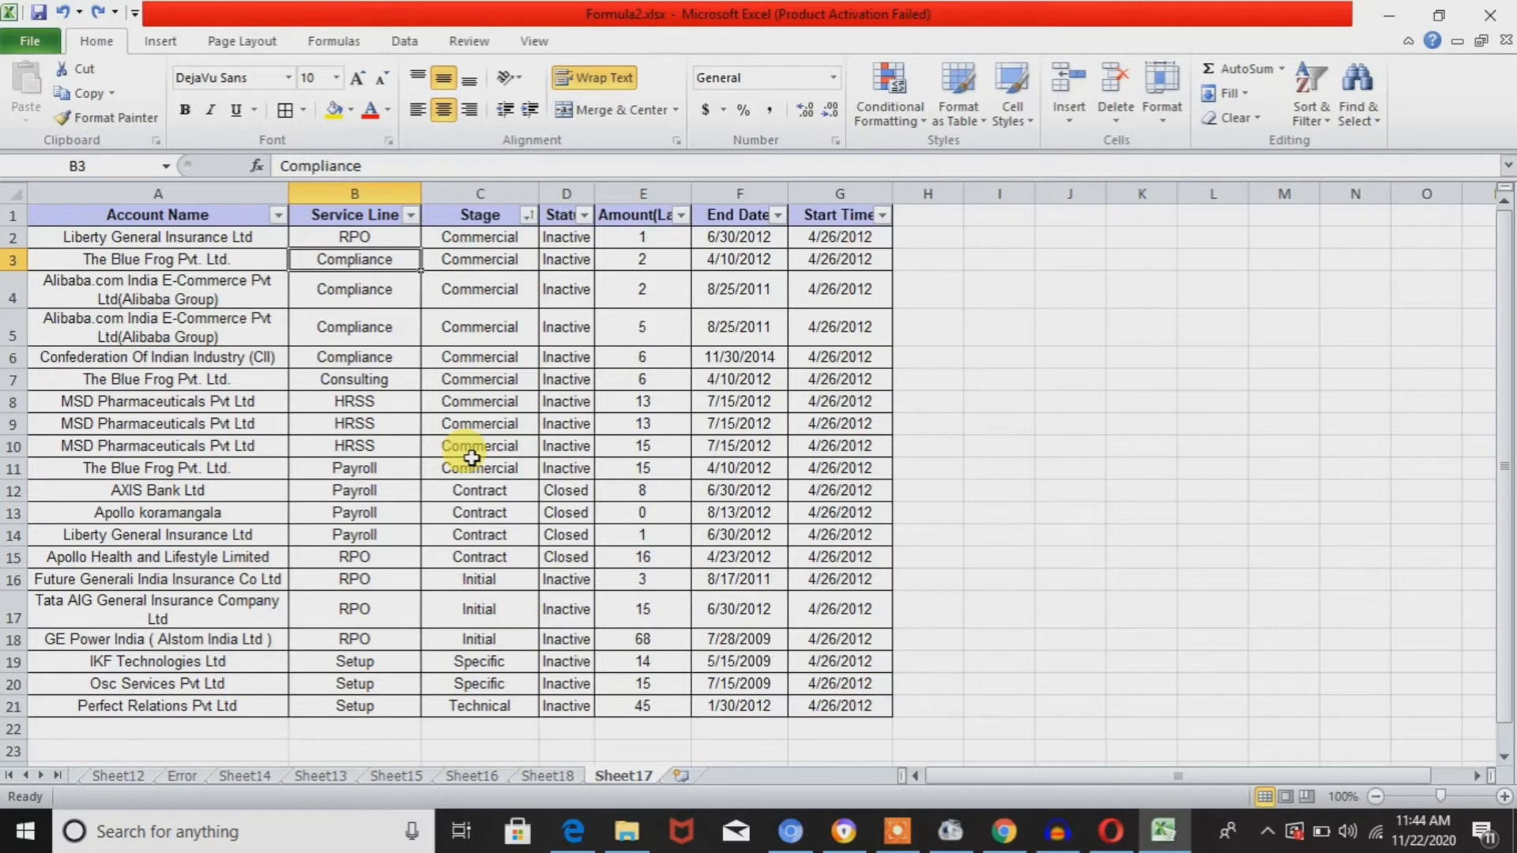
key(Right)
key(Left)
key(Up)
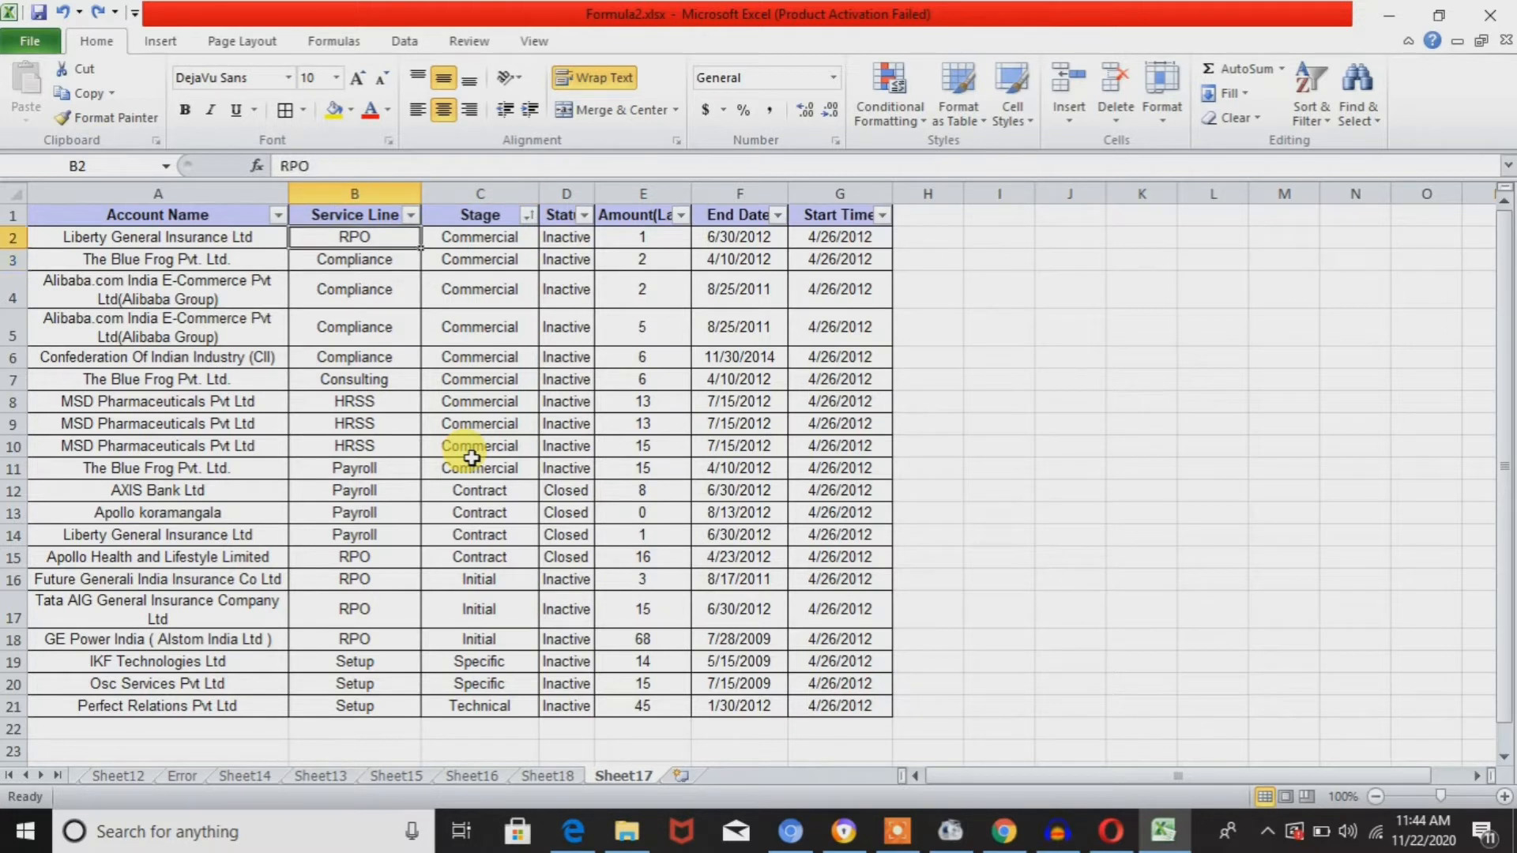
key(Right)
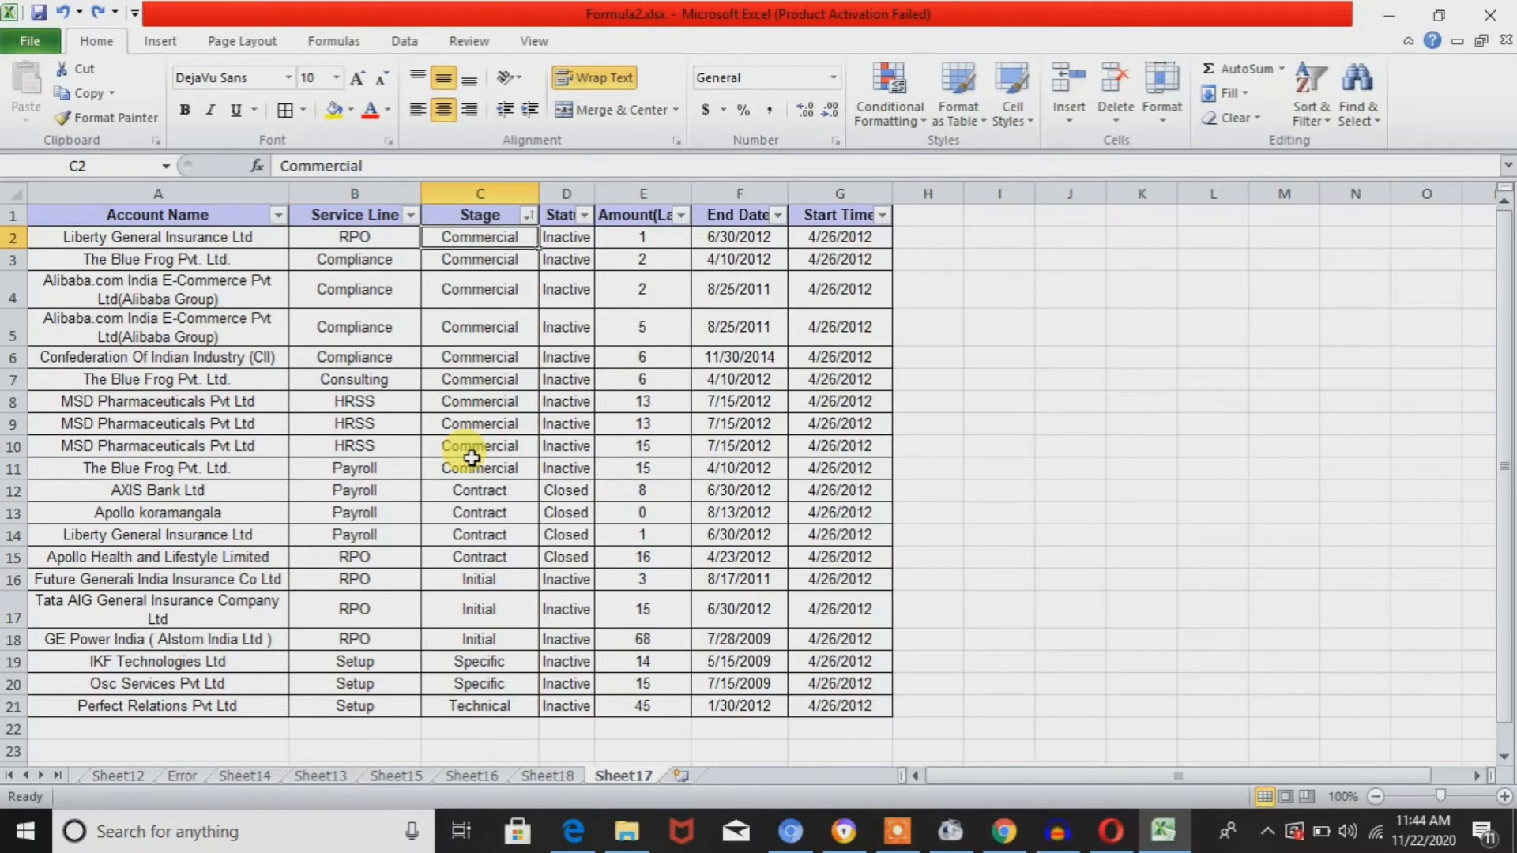
key(Down)
key(Down)
key(Down)
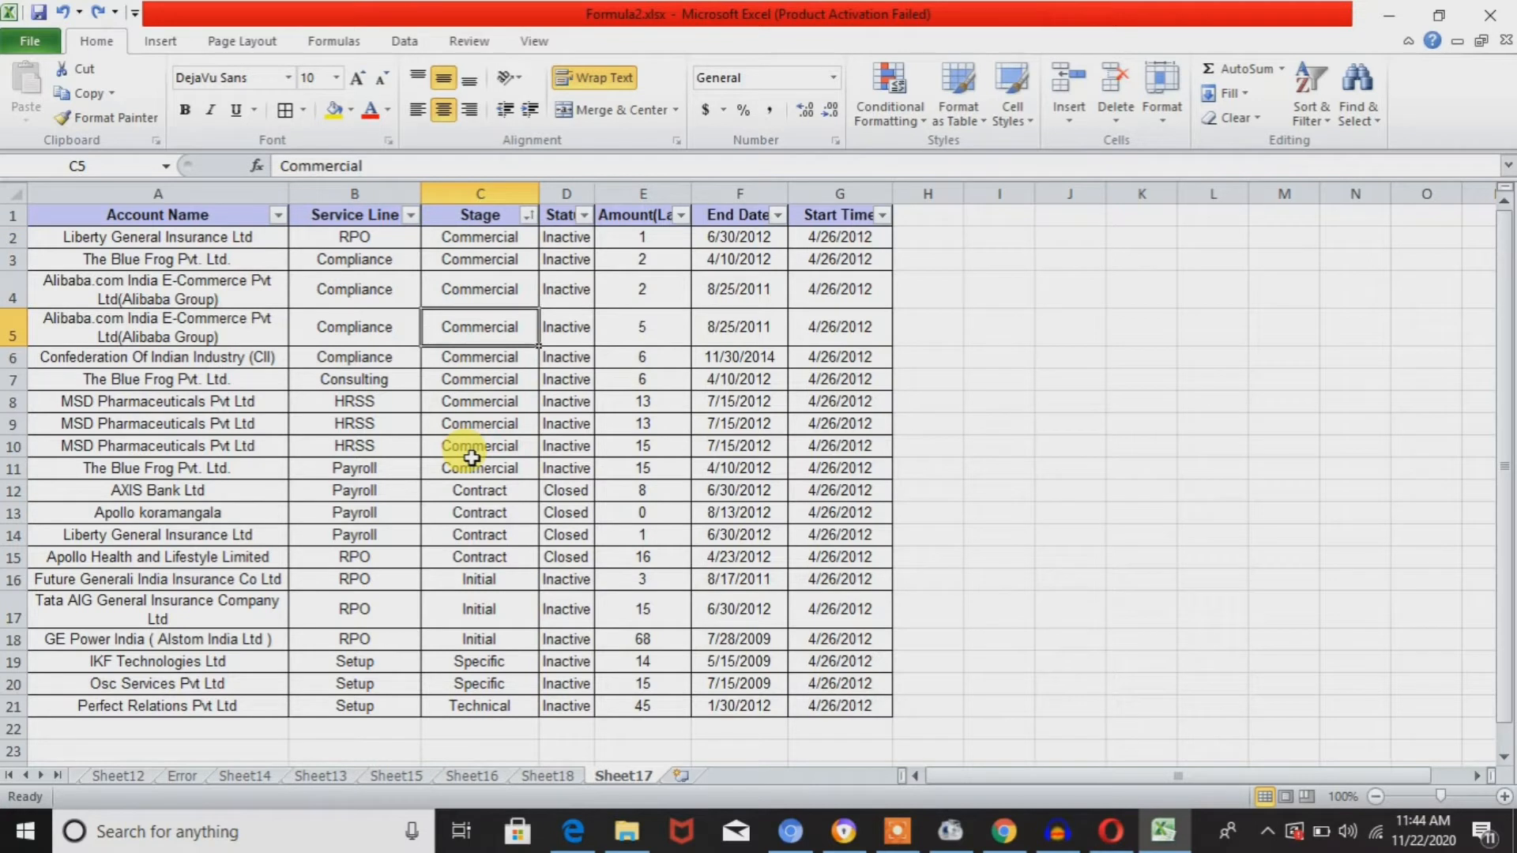
key(Right)
key(Up)
key(Up)
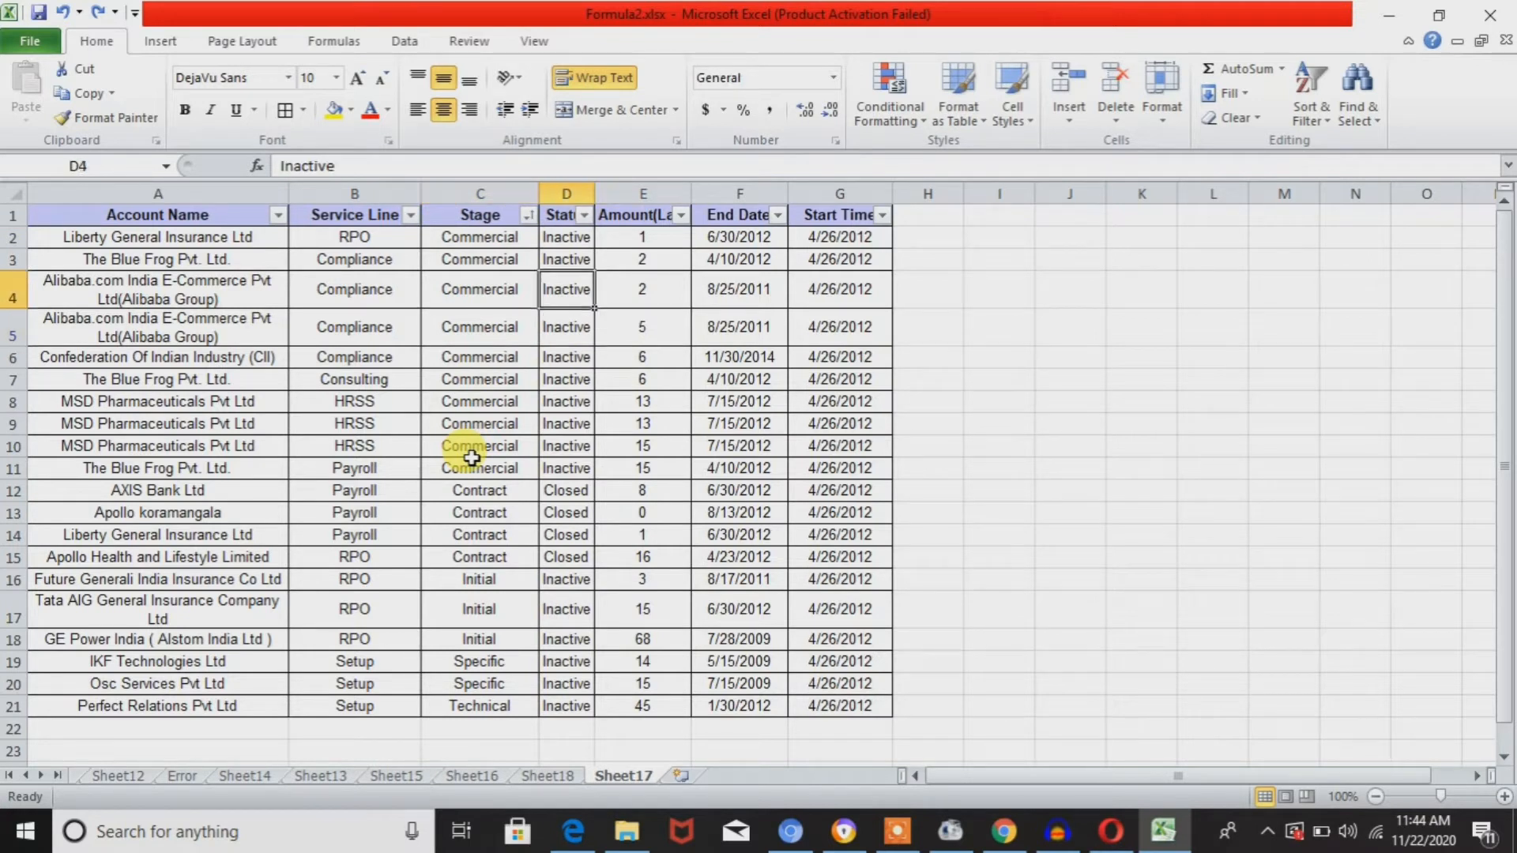
key(Left)
key(Down)
key(Down)
key(Down)
key(Down)
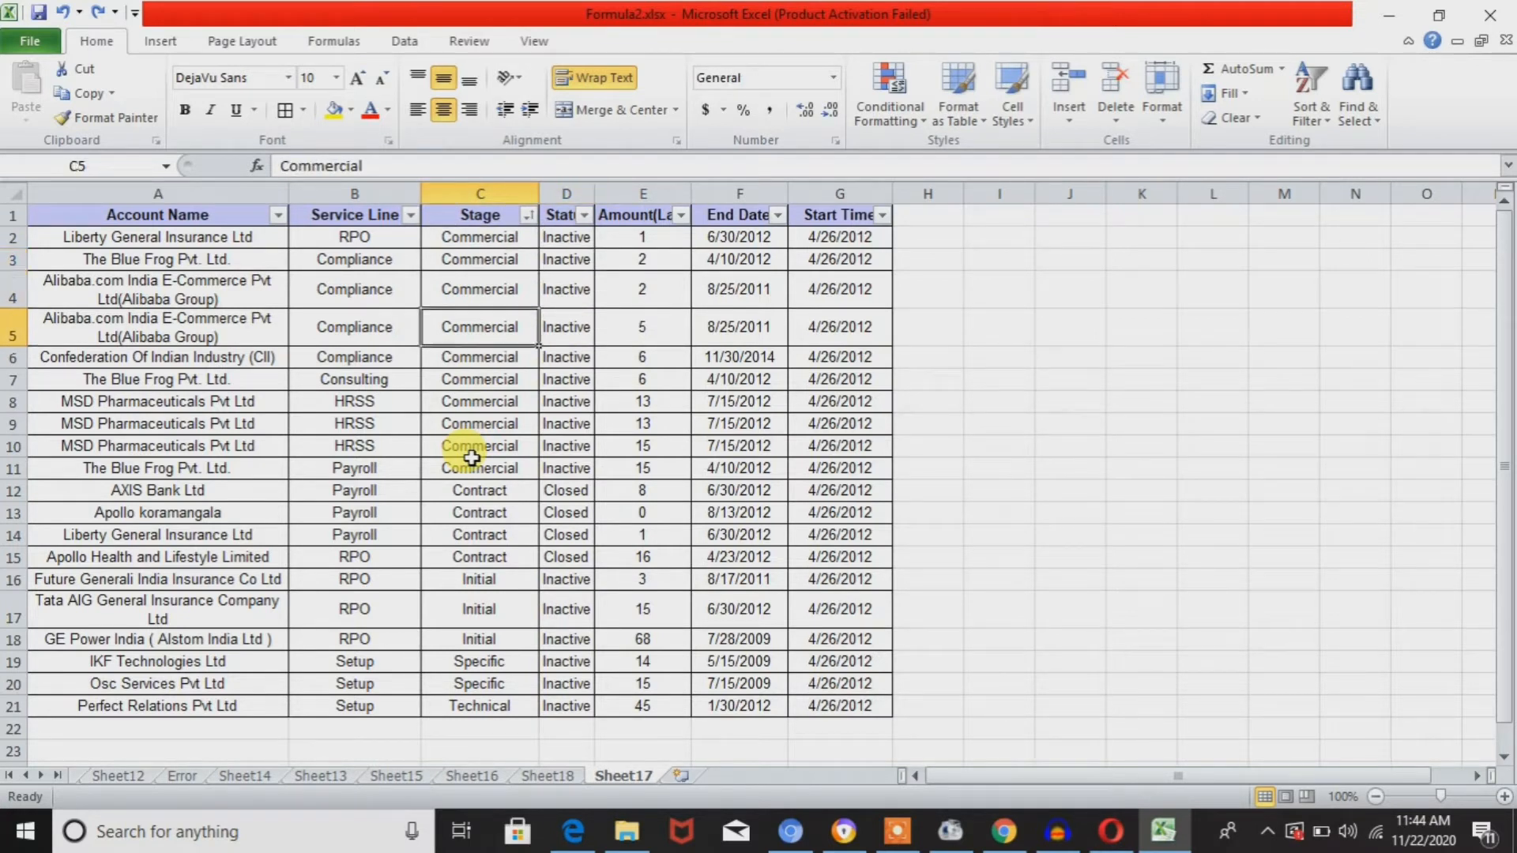
Select all the Amount(Lac) values in E2:E21 of the source data.
key(Right)
key(Right)
key(ctrl+Up)
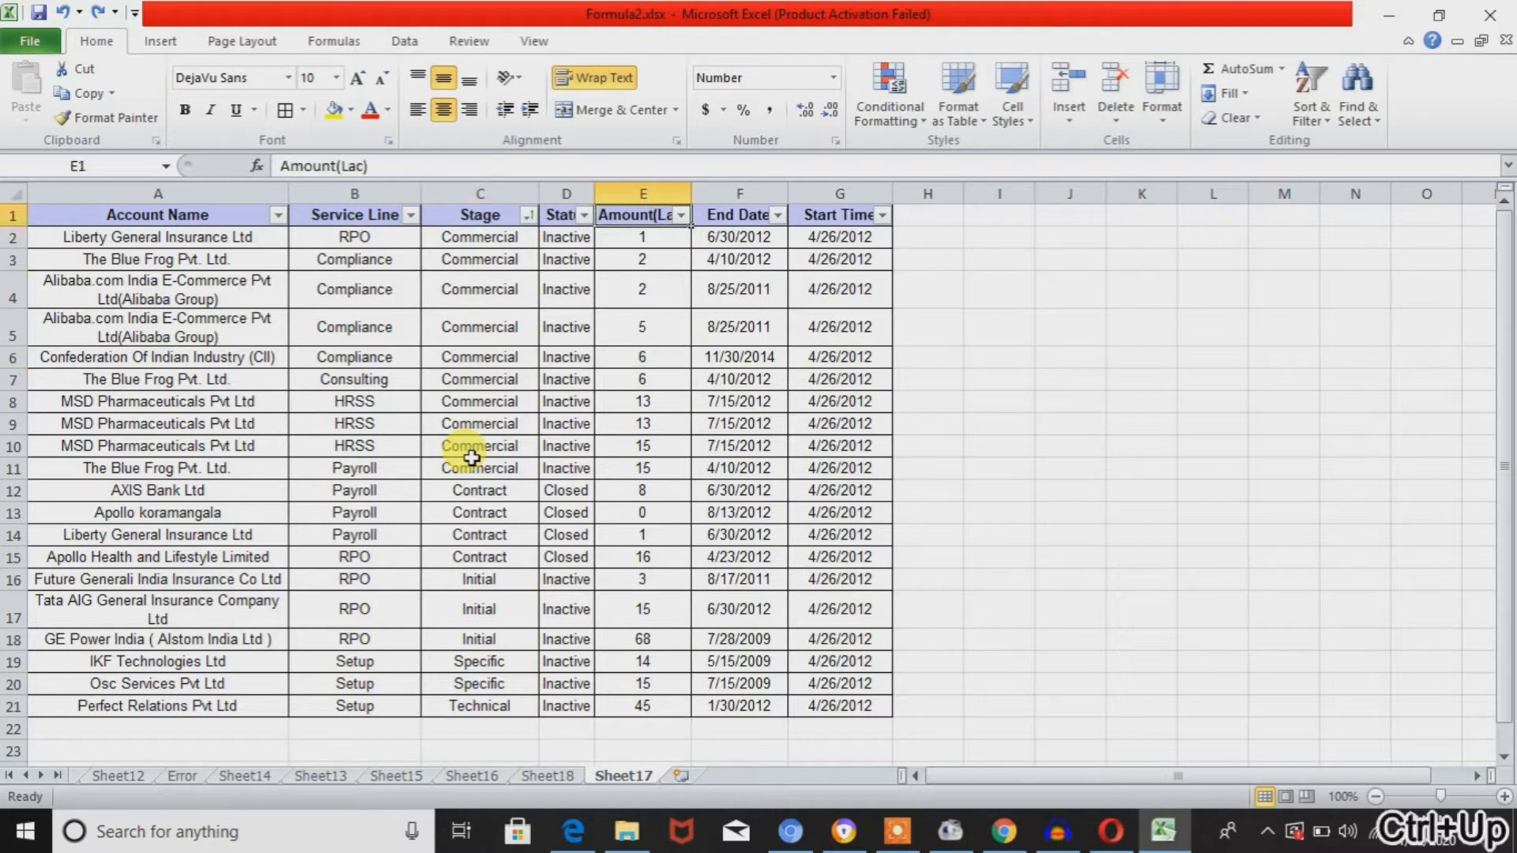
key(Down)
key(ctrl+shift+Down)
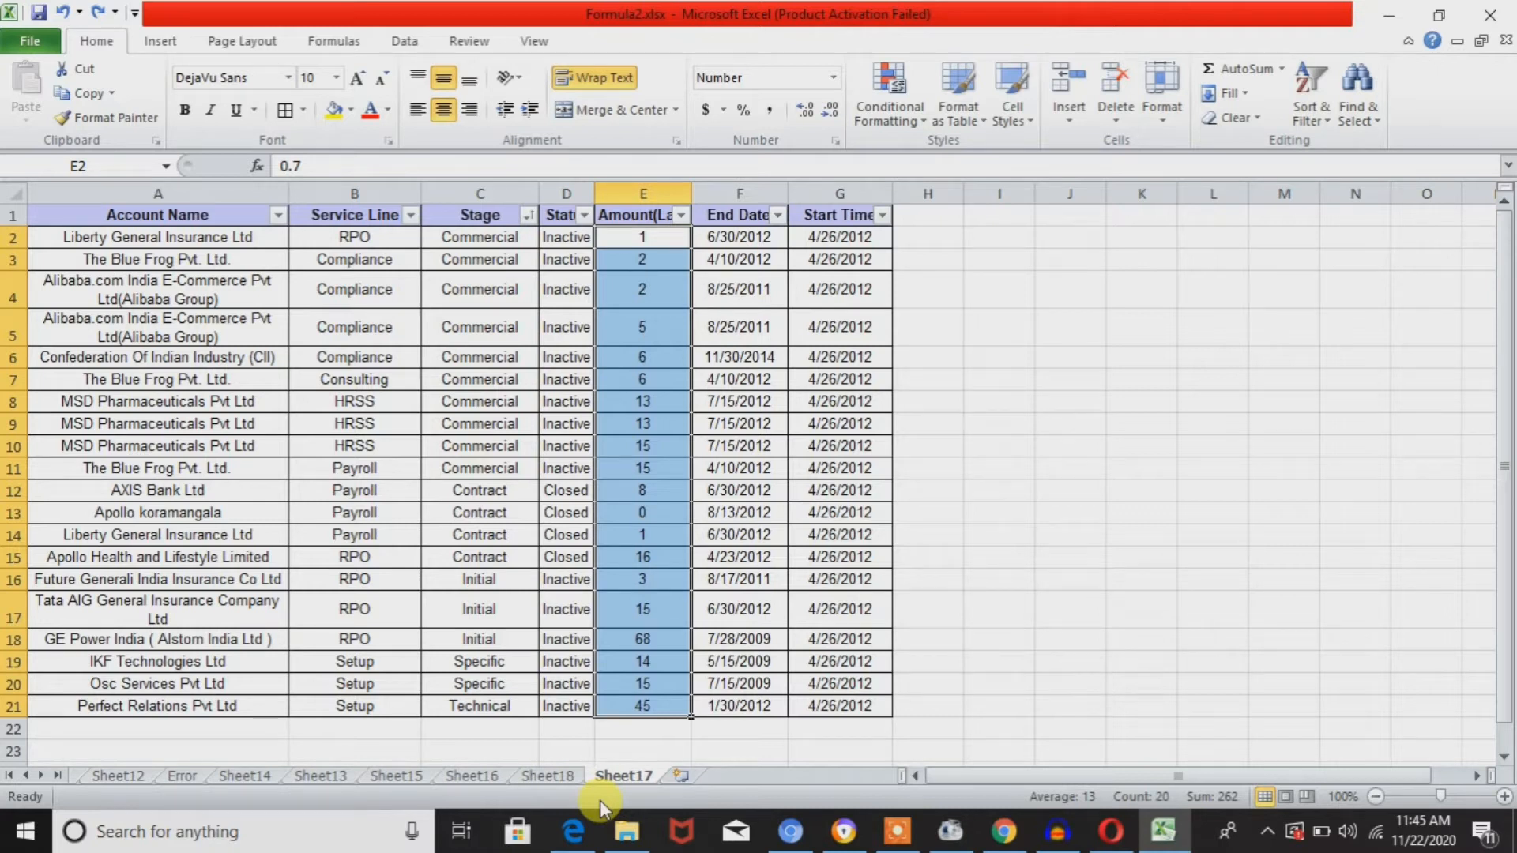
In the pivot table on Sheet18, select the Commercial stage's account names in B5:B9.
click(551, 778)
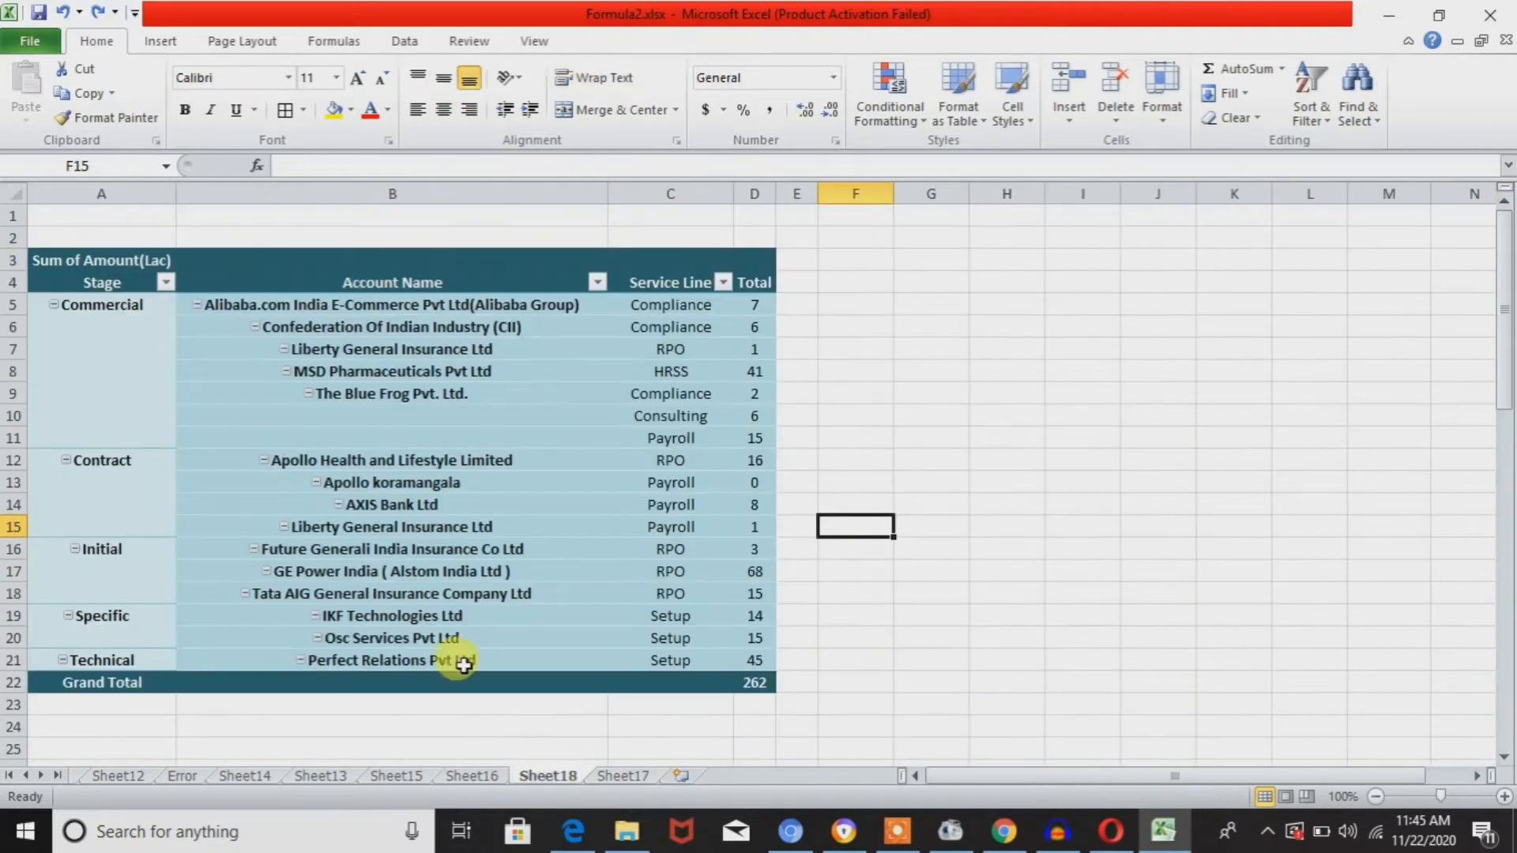
click(474, 413)
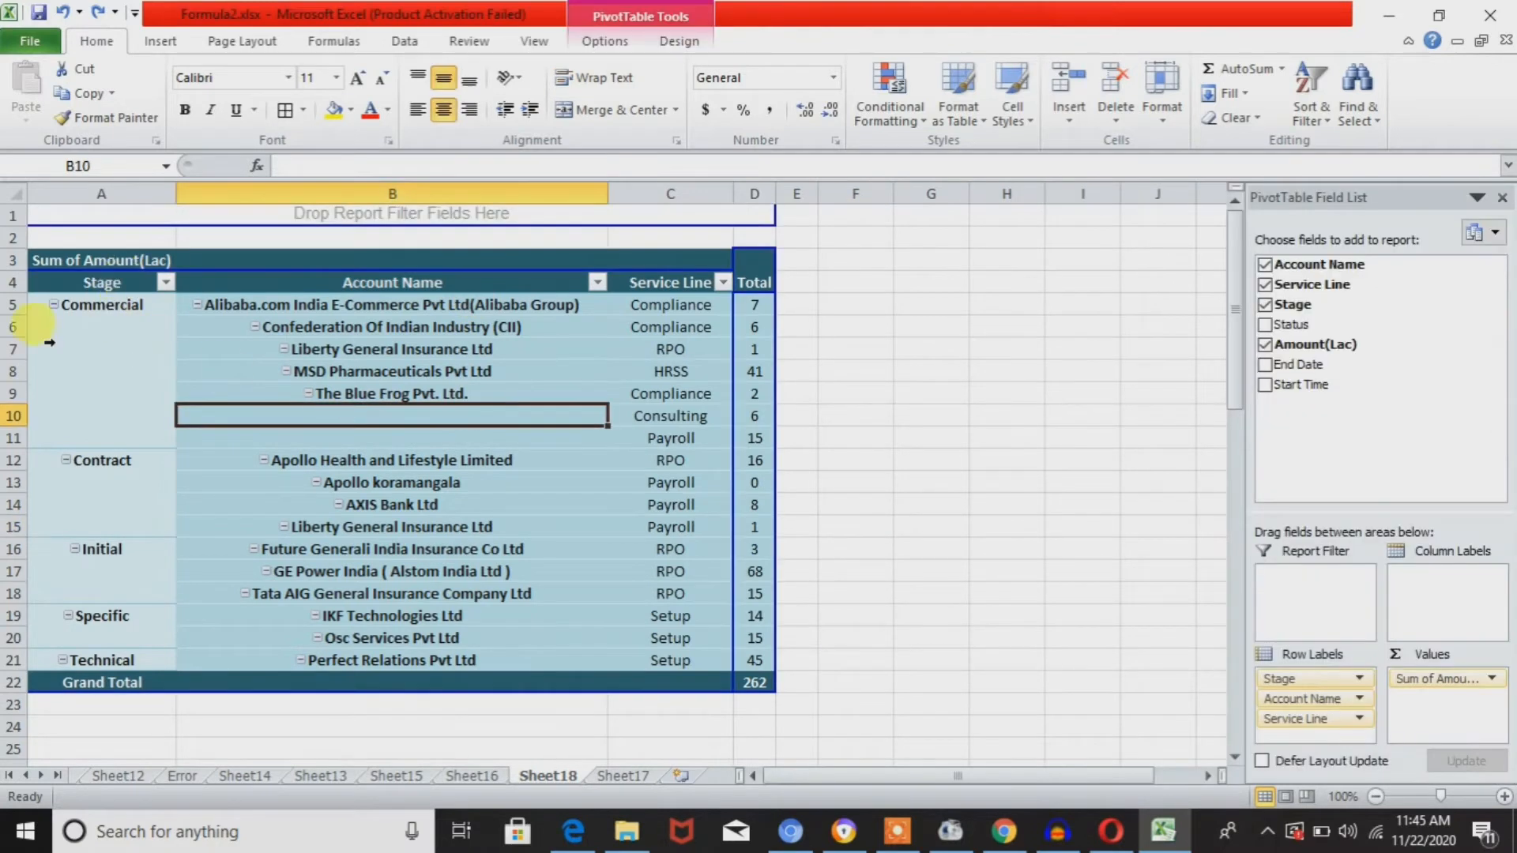
click(91, 324)
key(Up)
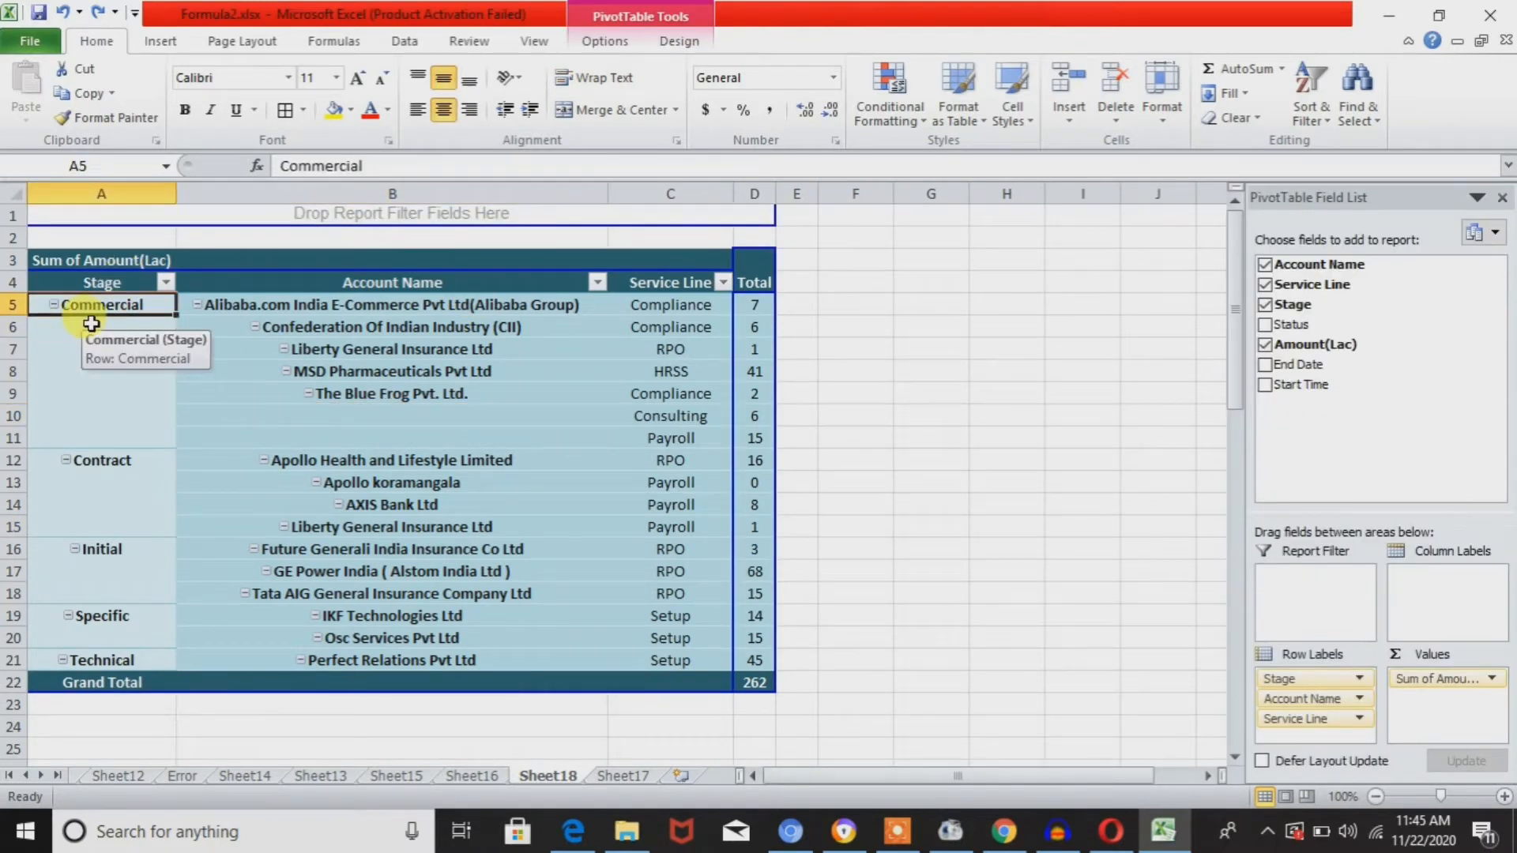
key(Right)
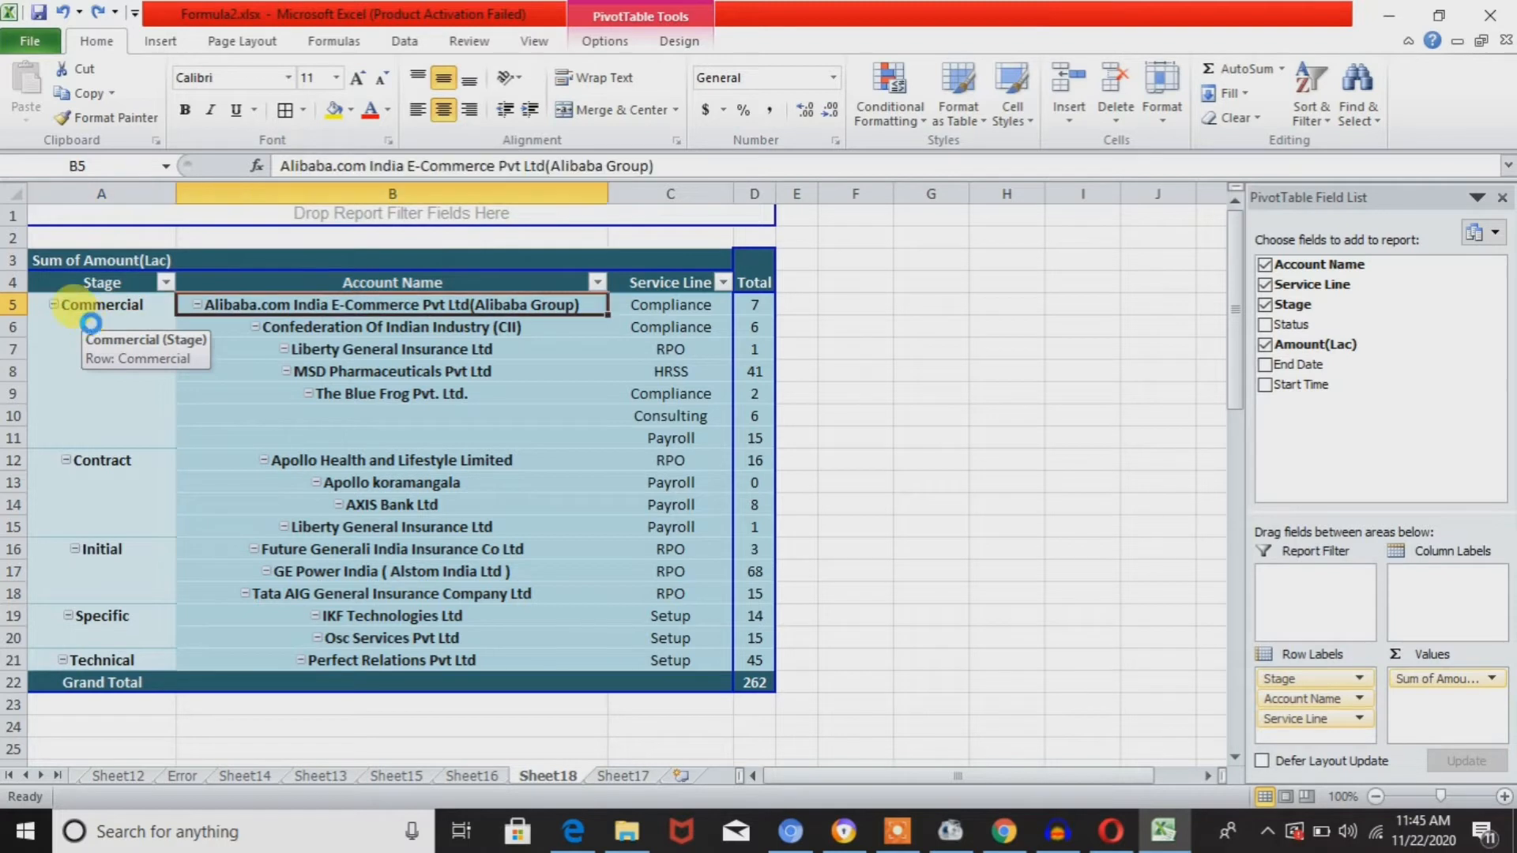
key(shift+Down)
key(shift+Down)
key(shift+Down)
key(shift+Down)
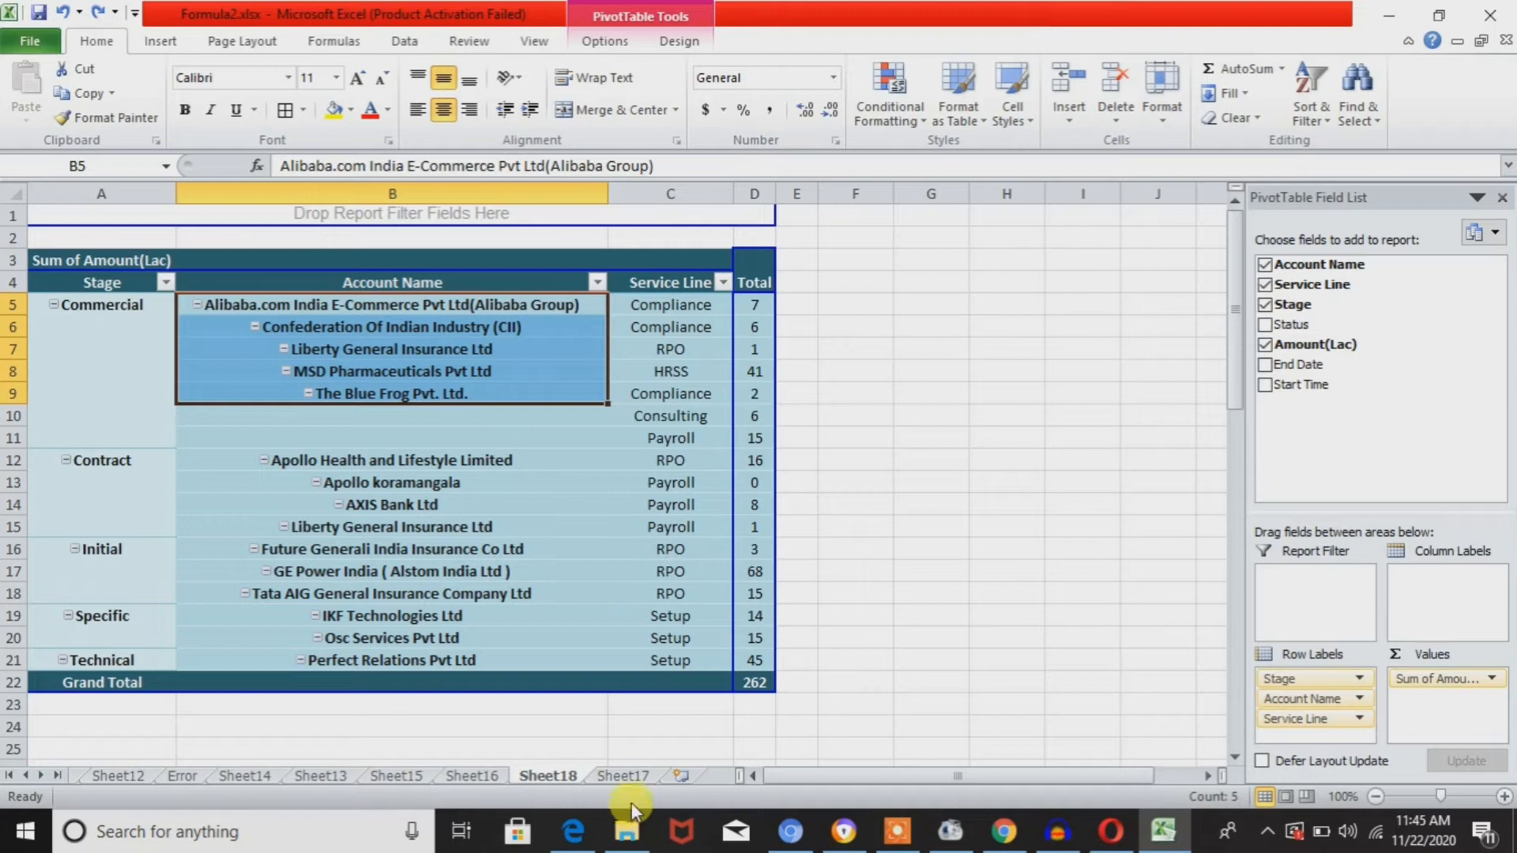
Go back to Sheet17 and select the account names in A2:A21 to check how many records exist.
click(629, 777)
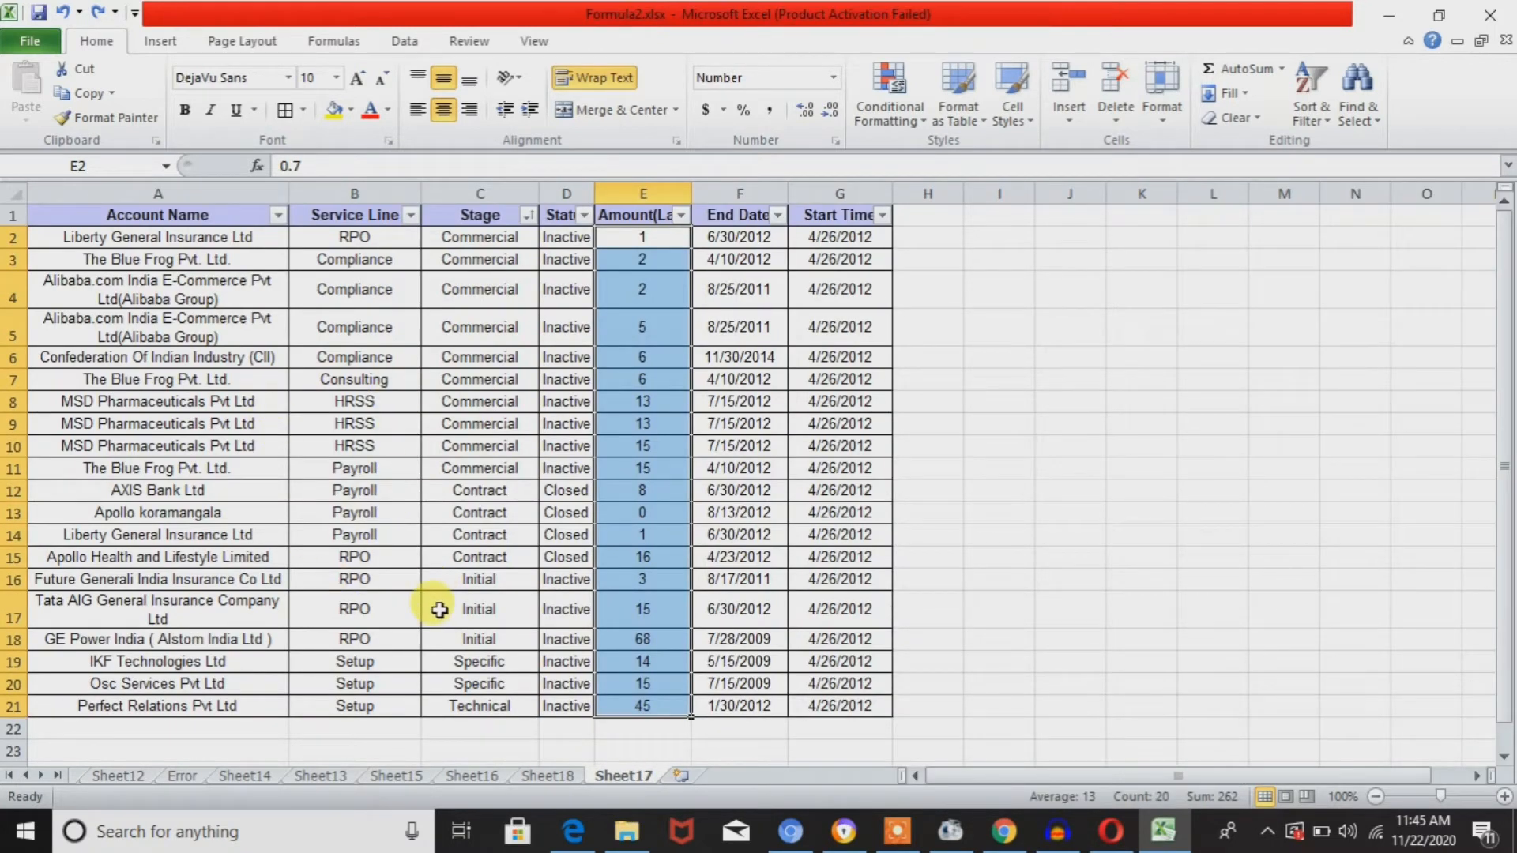
click(169, 254)
key(Up)
key(shift+Down)
key(shift+Down)
key(shift+Down)
key(shift+Down)
key(shift+Down)
key(shift+Down)
key(shift+Down)
key(shift+Down)
key(shift+Down)
key(shift+Down)
key(shift+Down)
key(shift+Down)
key(shift+Down)
key(shift+Down)
key(shift+Down)
key(shift+Down)
key(shift+Down)
key(shift+Down)
key(shift+Down)
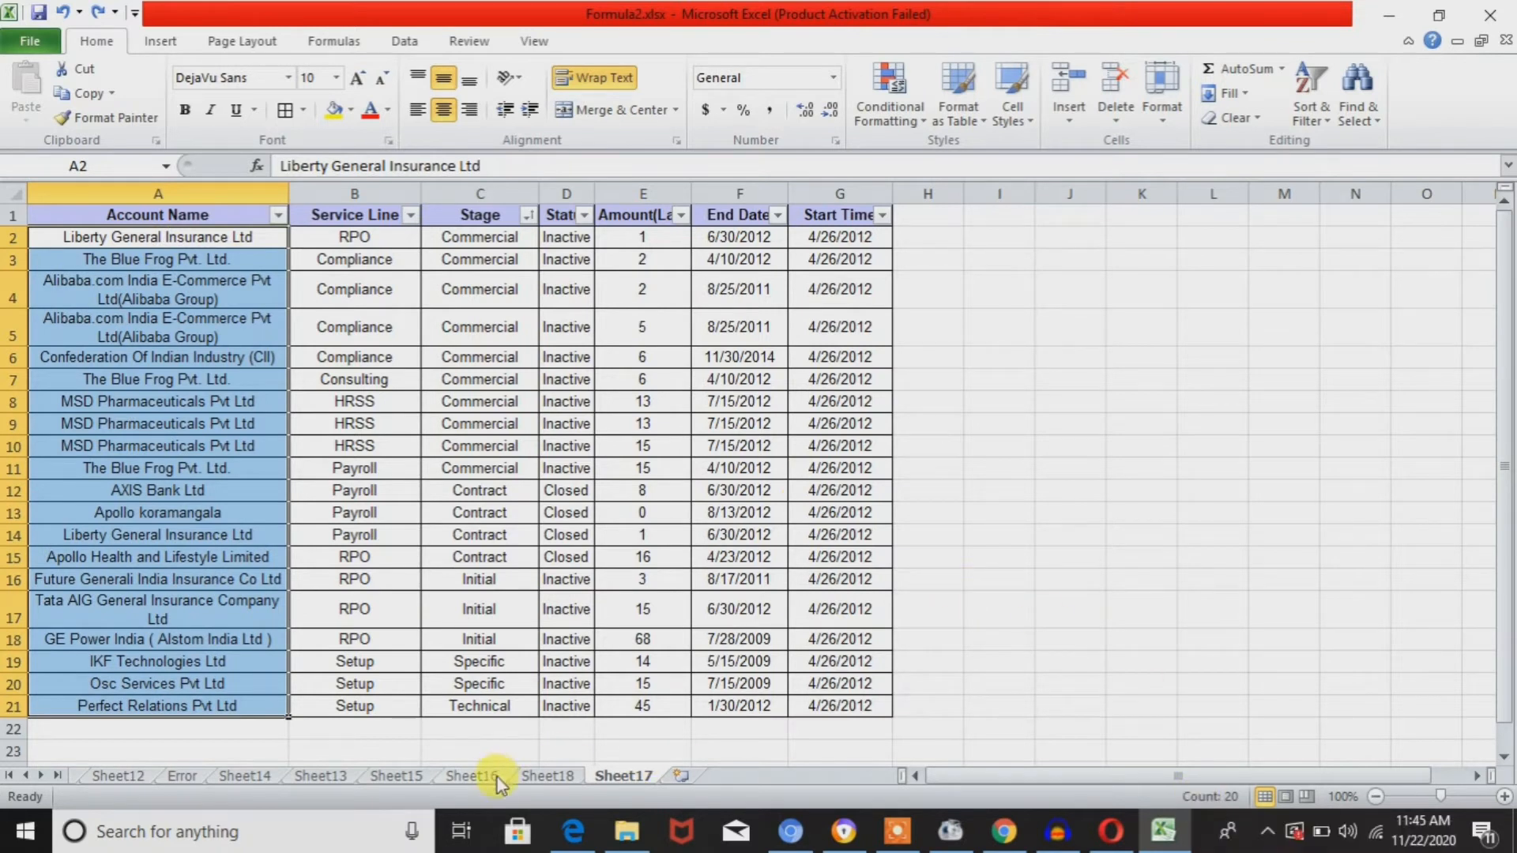
On Sheet18, extend the account name selection in the pivot table down to B21.
click(557, 777)
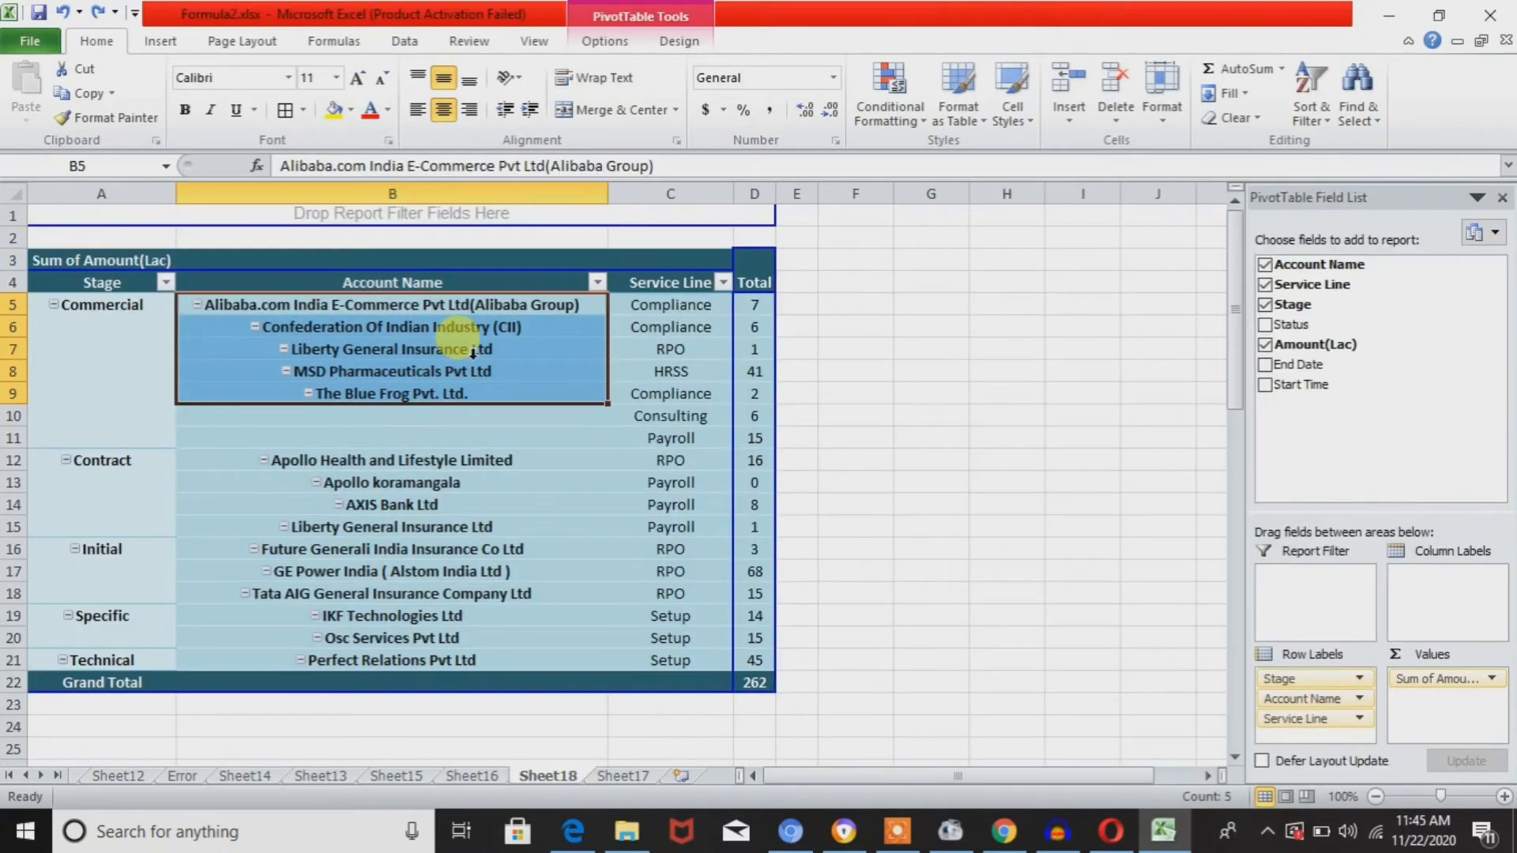
key(shift+Down)
key(shift+Down)
key(shift+Down)
key(shift+Down)
key(shift+Down)
key(shift+Down)
key(shift+Down)
key(shift+Down)
key(shift+Down)
key(shift+Down)
key(shift+Down)
key(shift+Down)
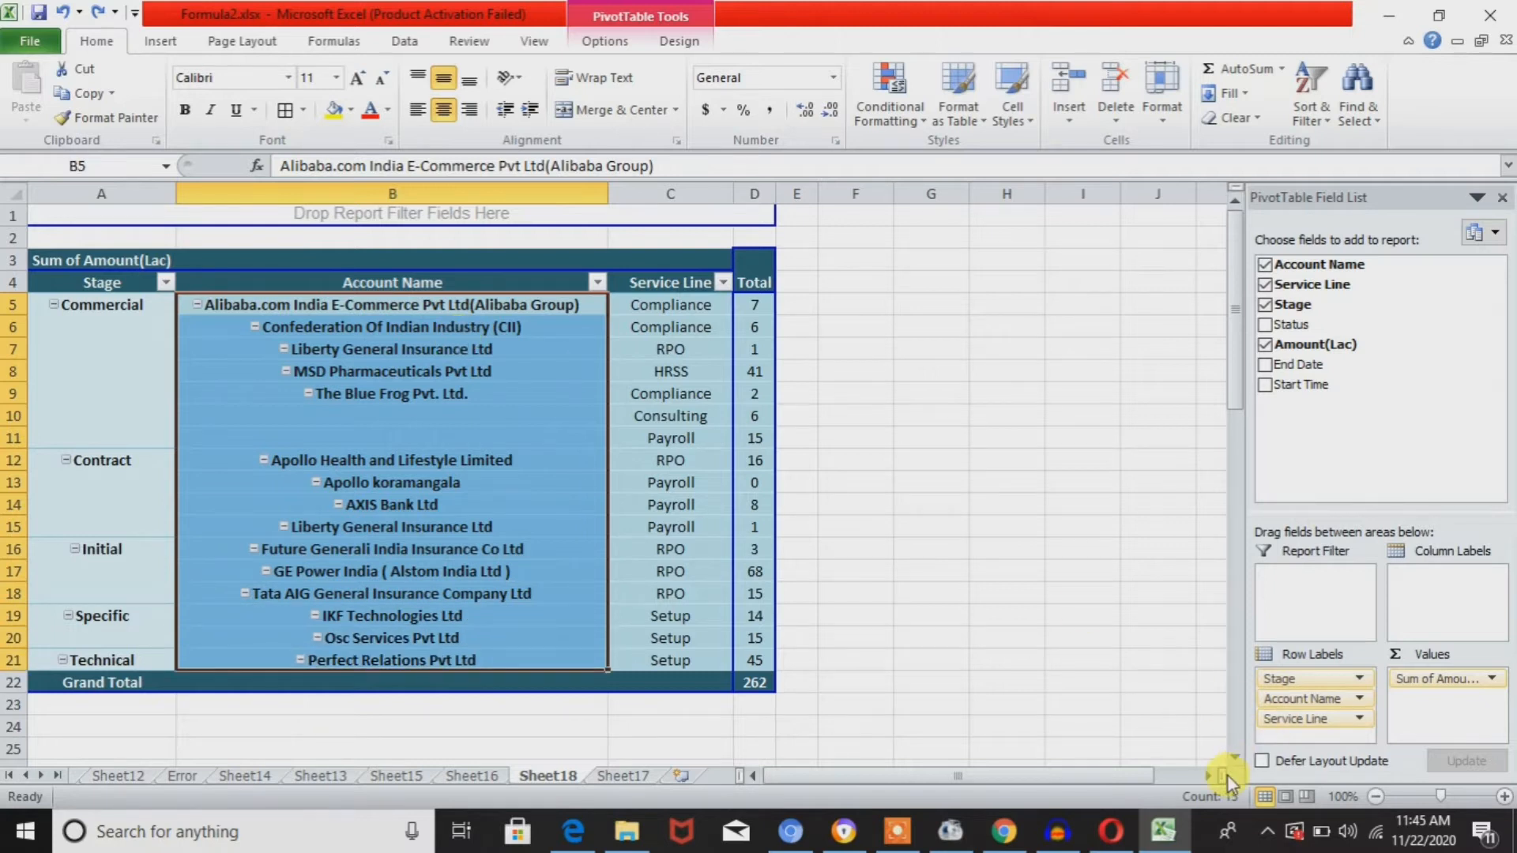
Reselect the full Account Name range A2:A21 on Sheet17 for comparison with the pivot table.
click(632, 776)
click(166, 338)
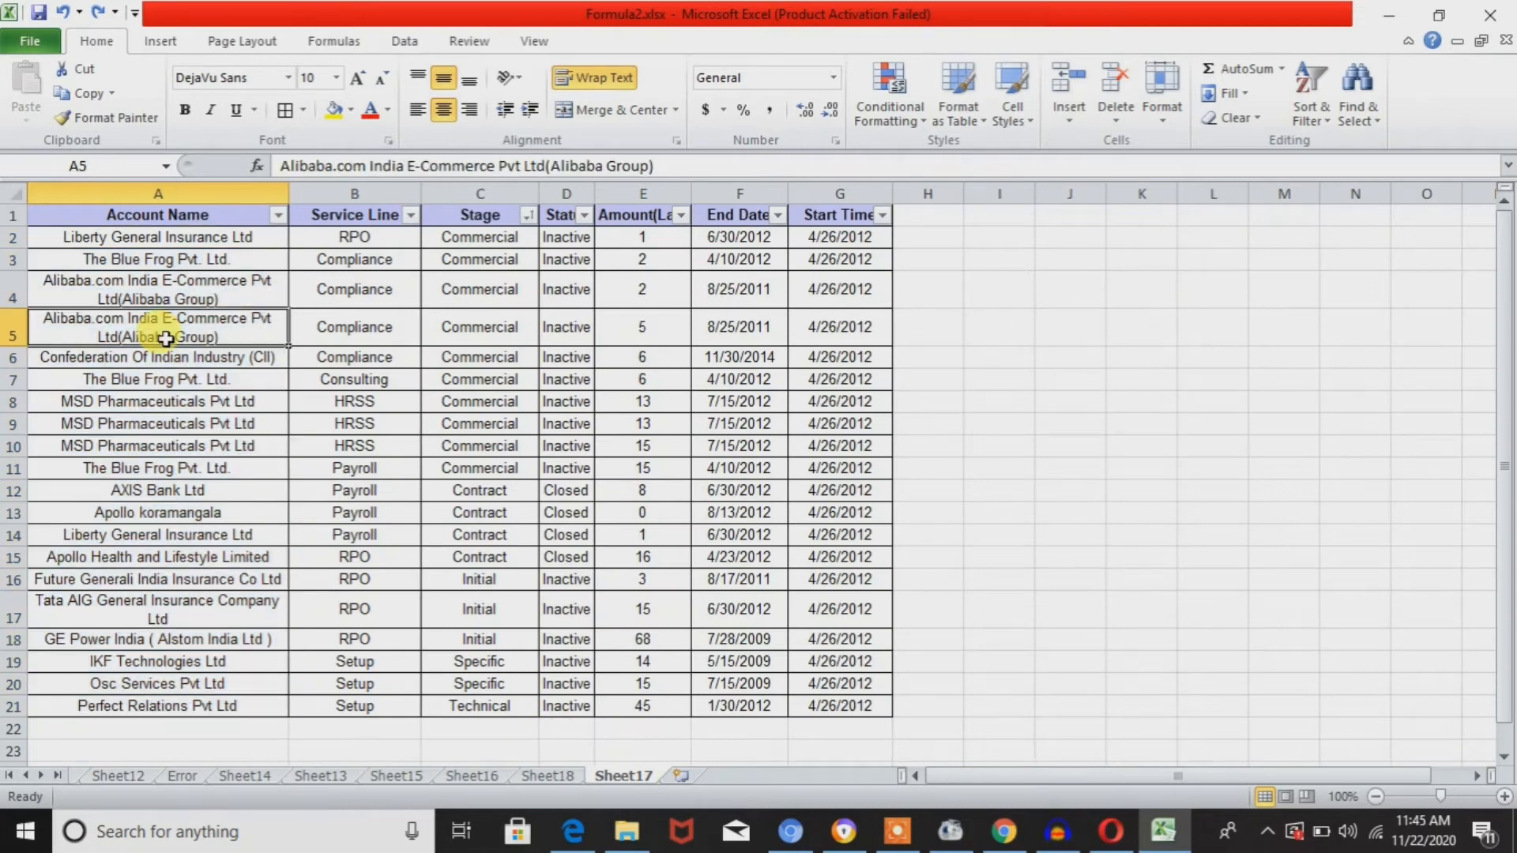
key(ctrl+Up)
key(Down)
key(ctrl+shift+Down)
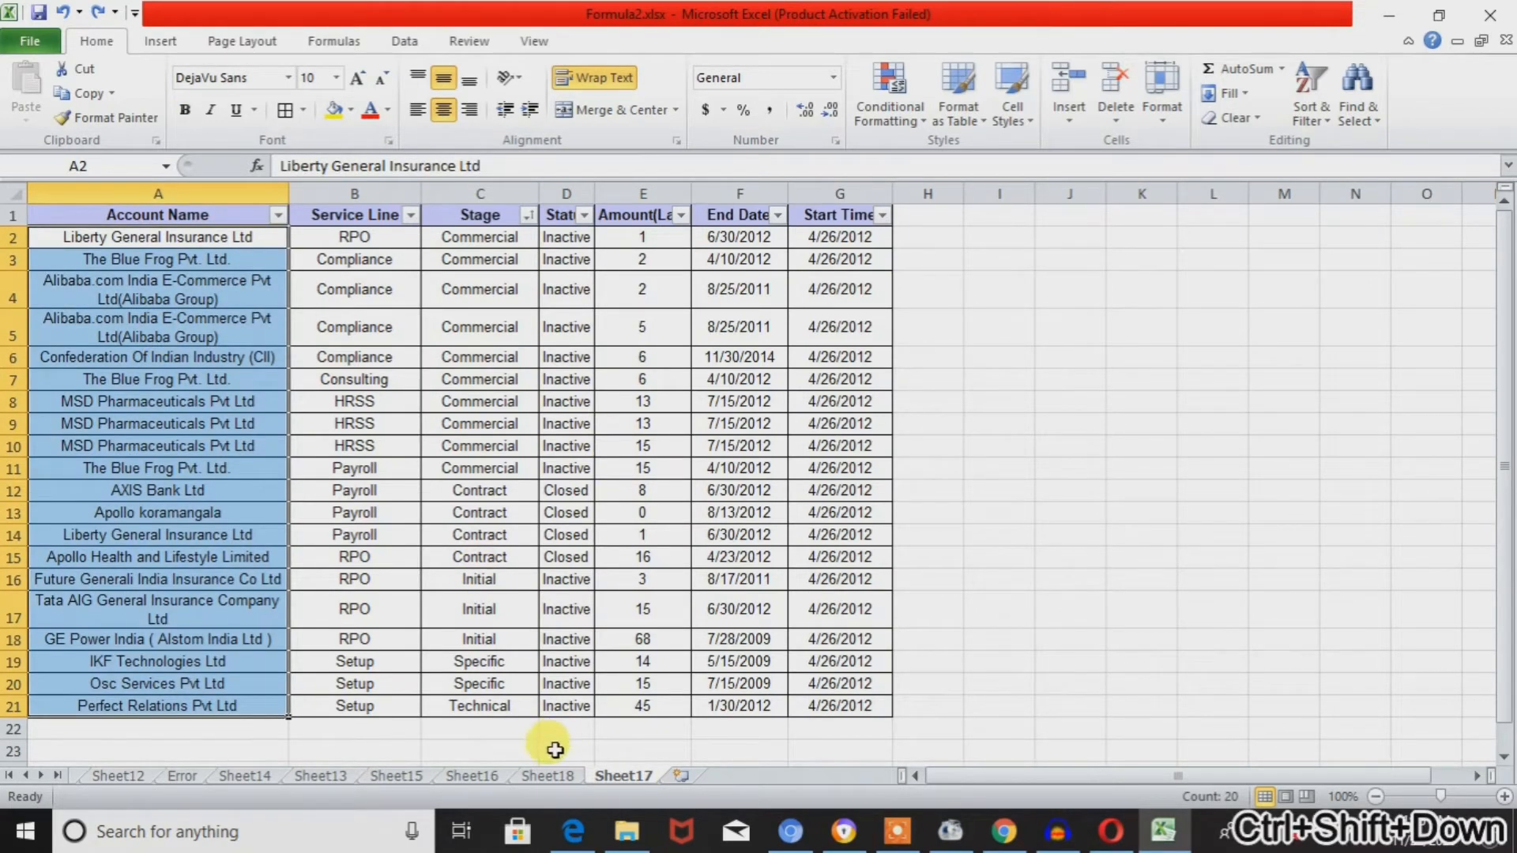
Turn on subtotals for the Stage field in the Sheet18 pivot table and select the Commercial subtotal.
click(559, 780)
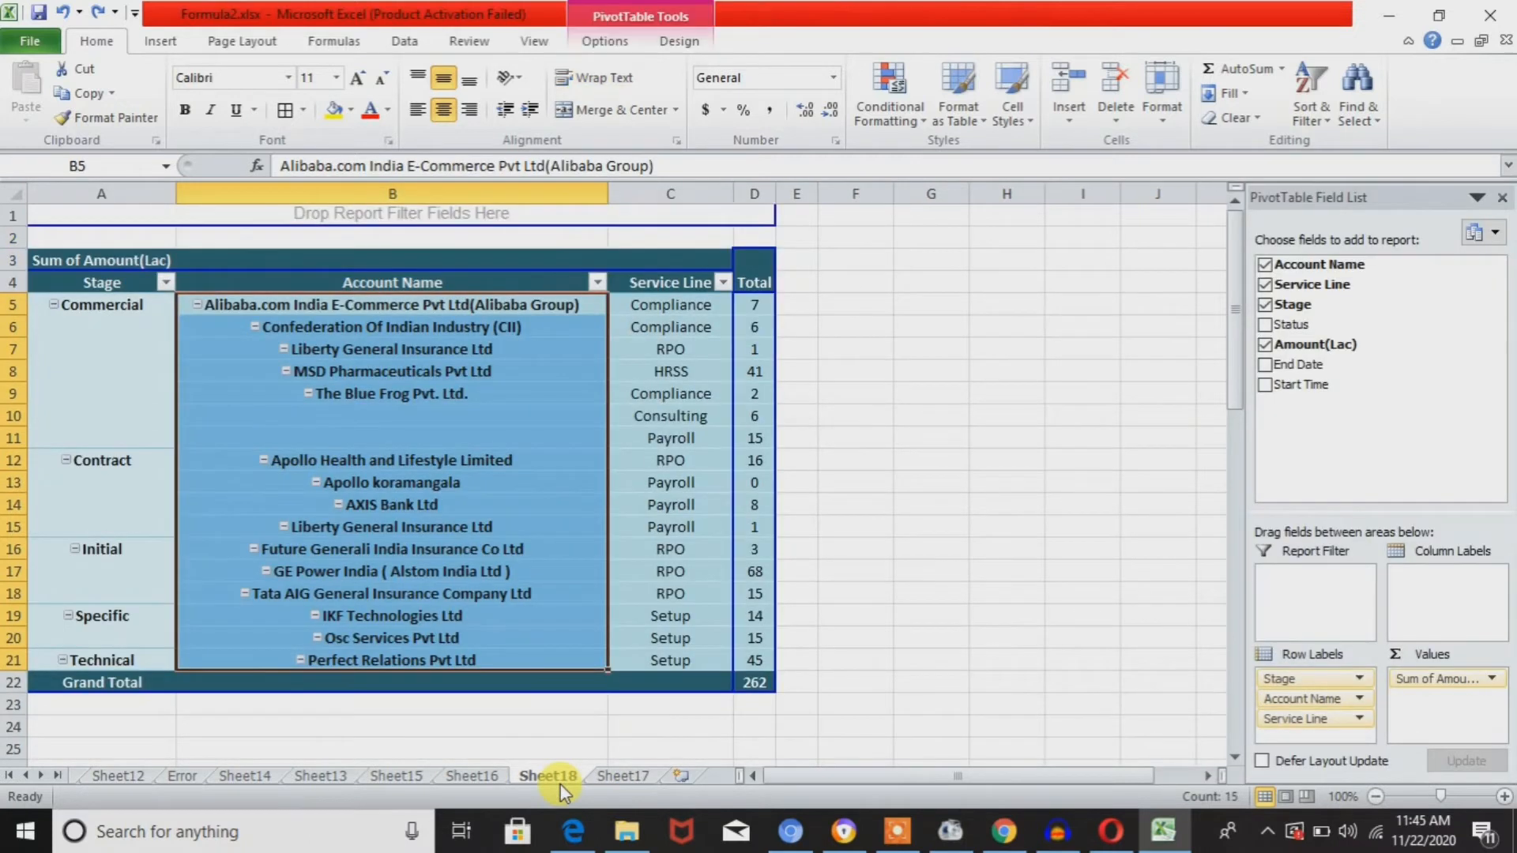
click(563, 436)
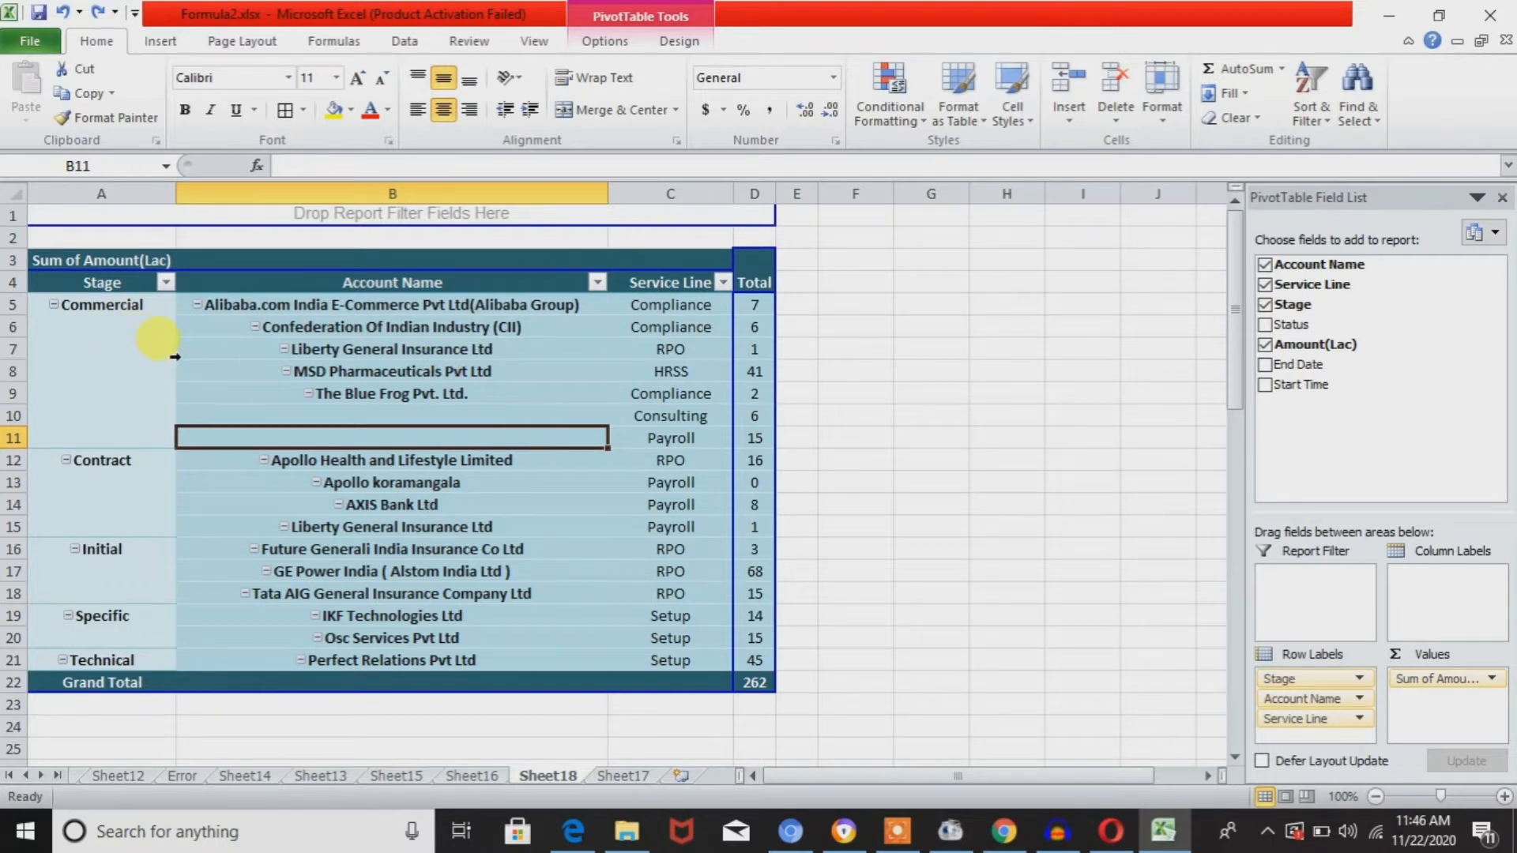
right_click(127, 417)
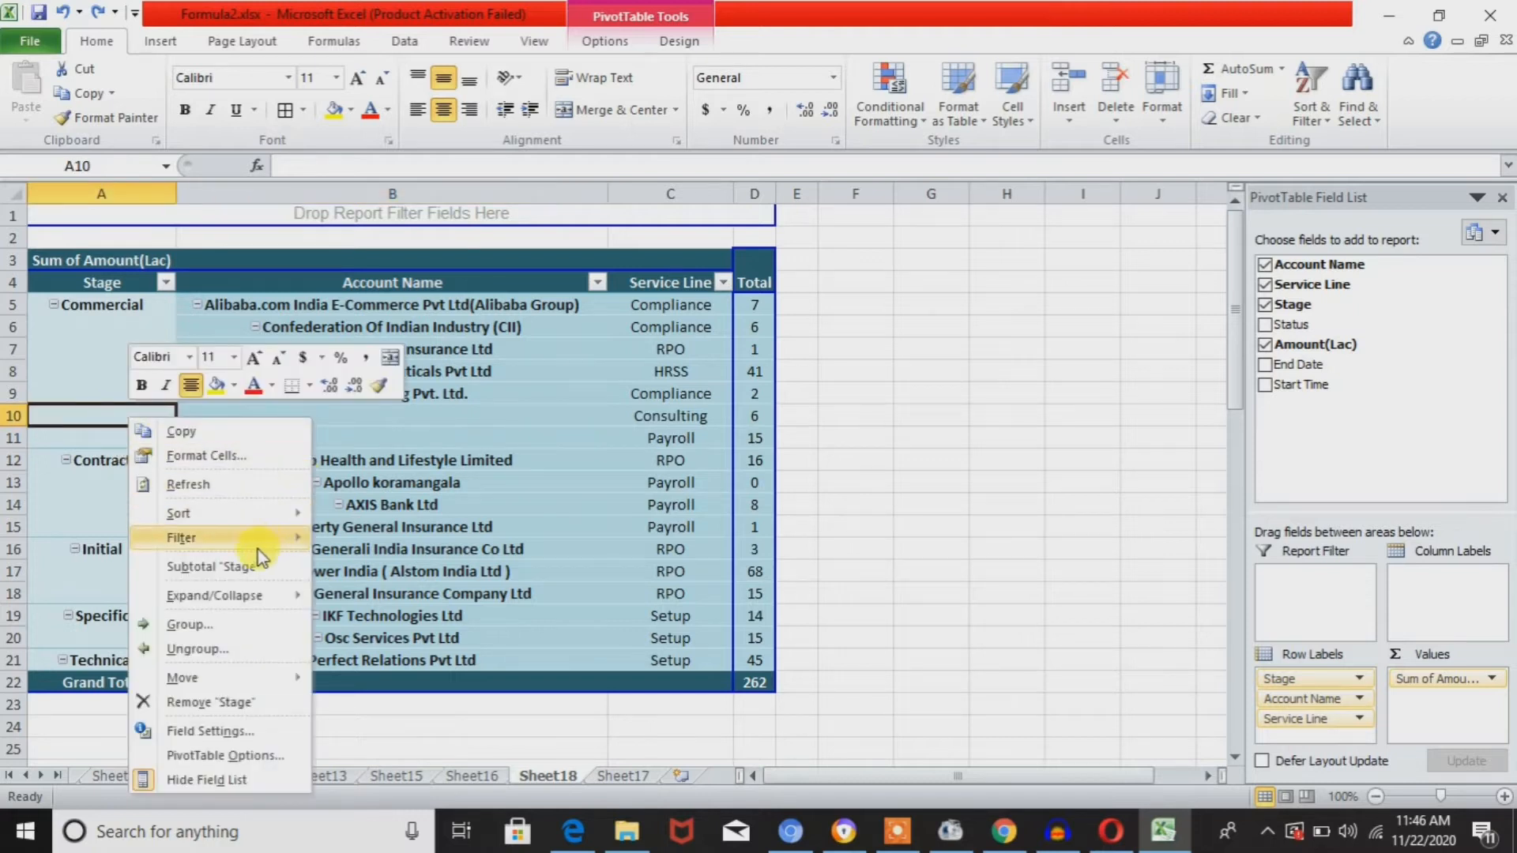
mouse_move(237, 538)
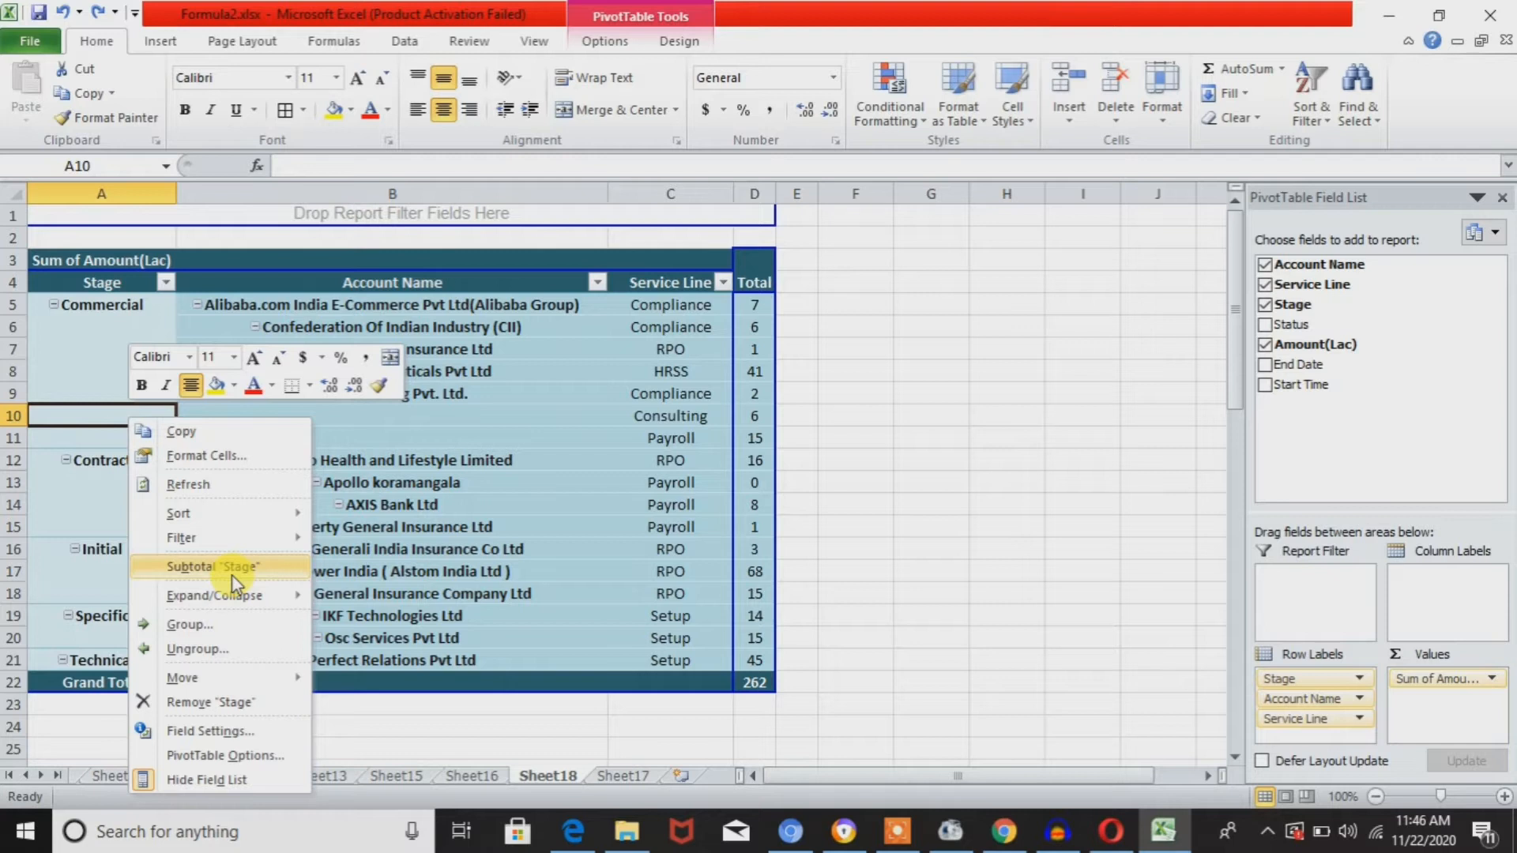
click(231, 575)
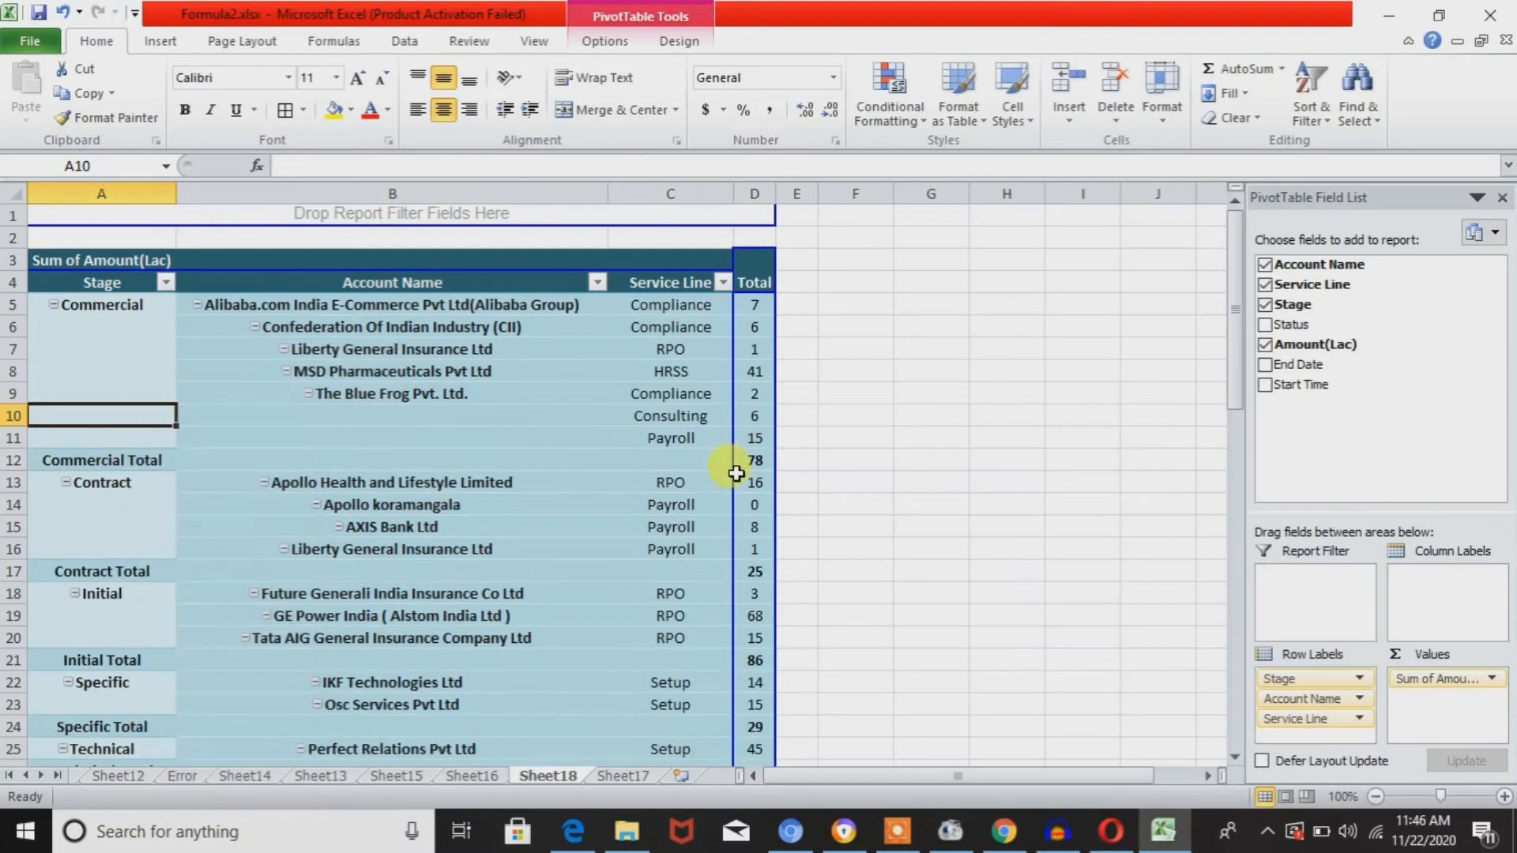
click(759, 464)
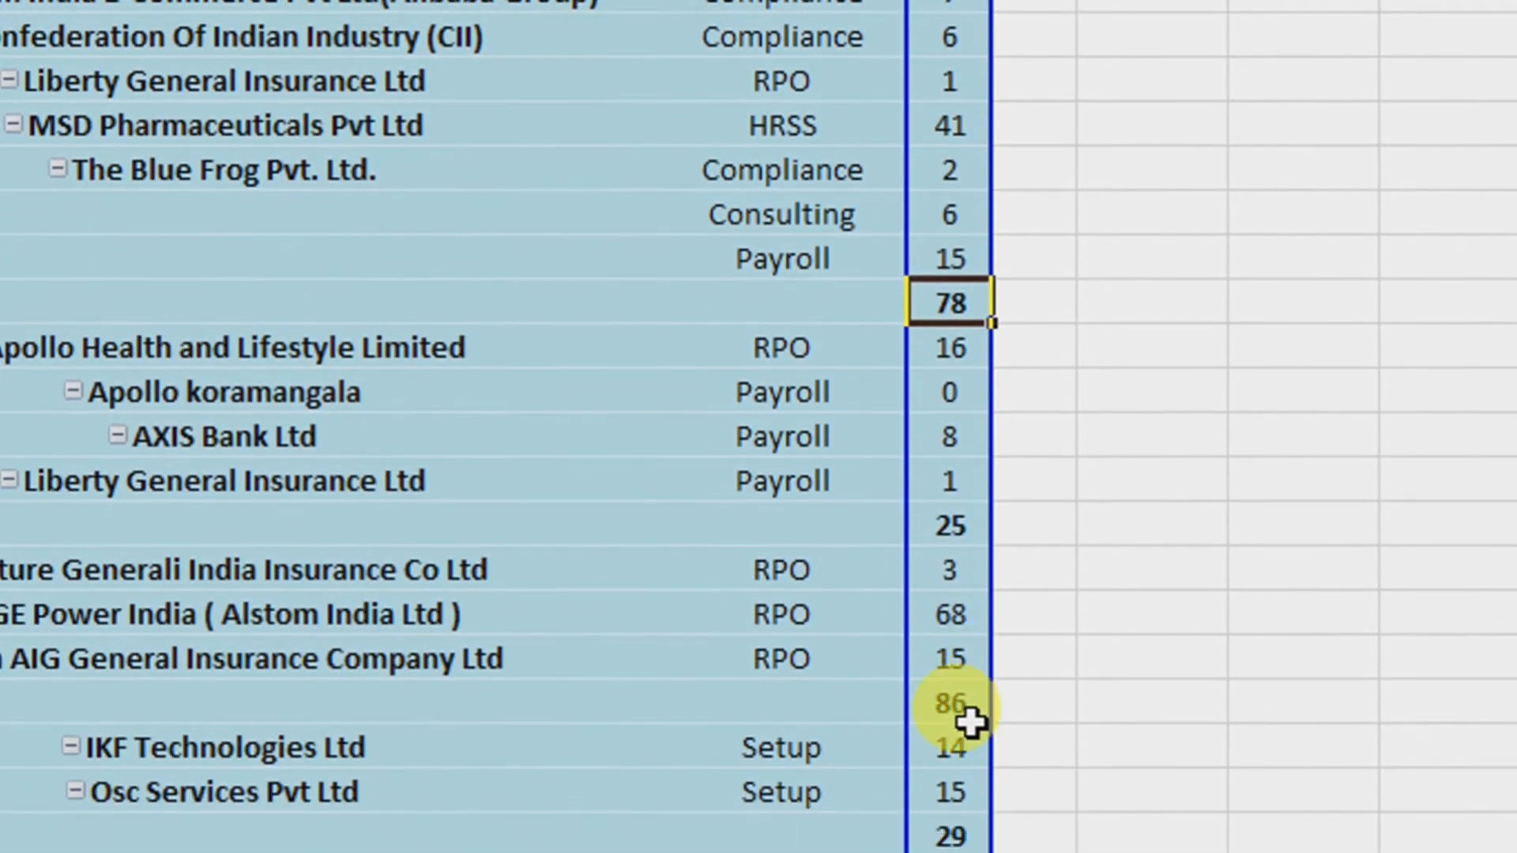
mouse_move(939, 483)
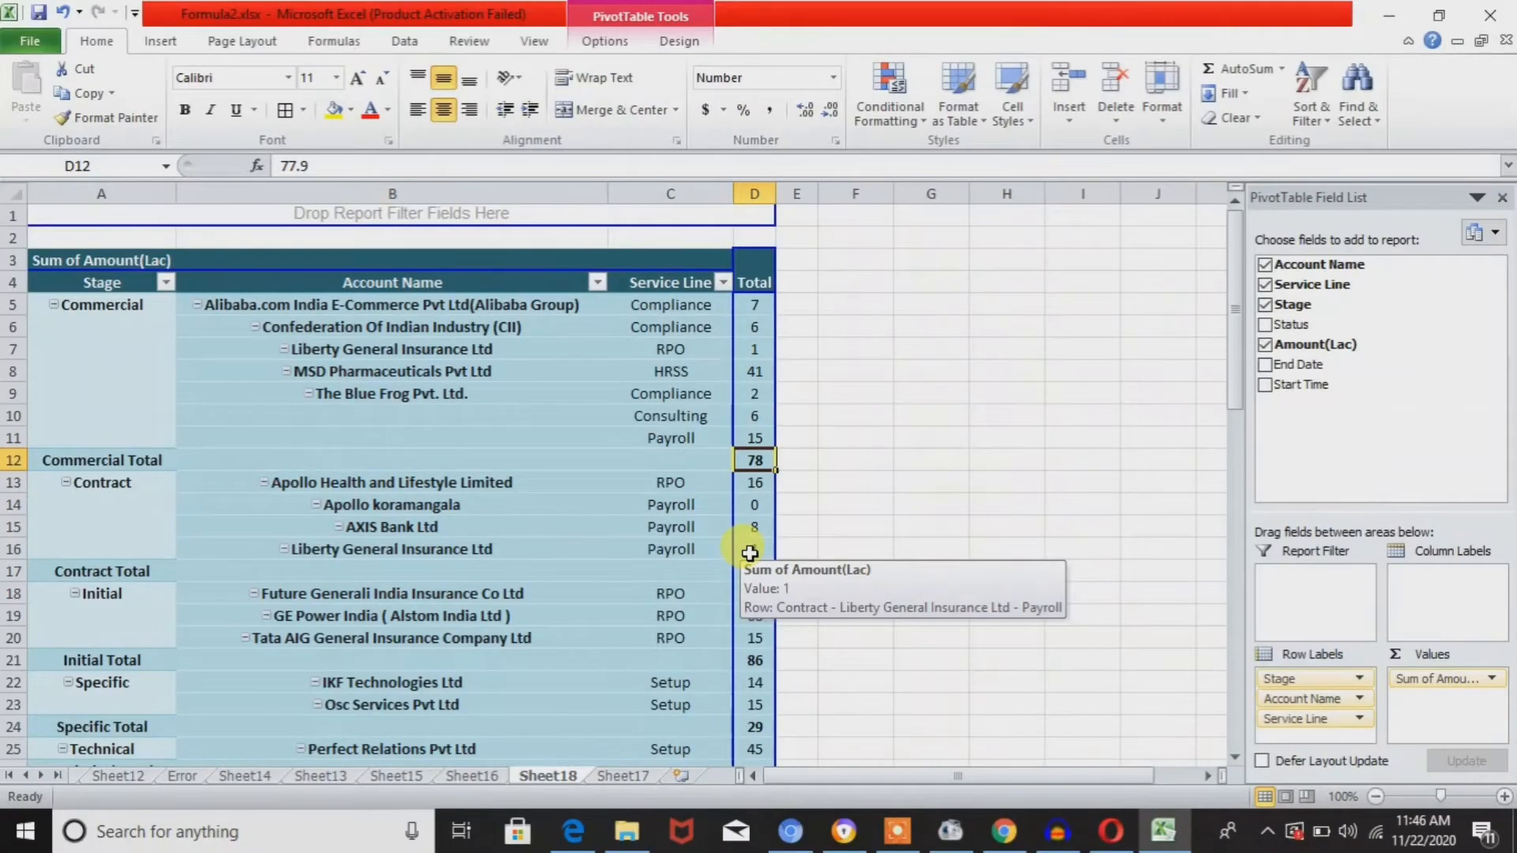
Open the PivotTable Options of the Sheet18 pivot table and review its Totals & Filters, Display, Printing, Data and Alt Text settings.
click(806, 271)
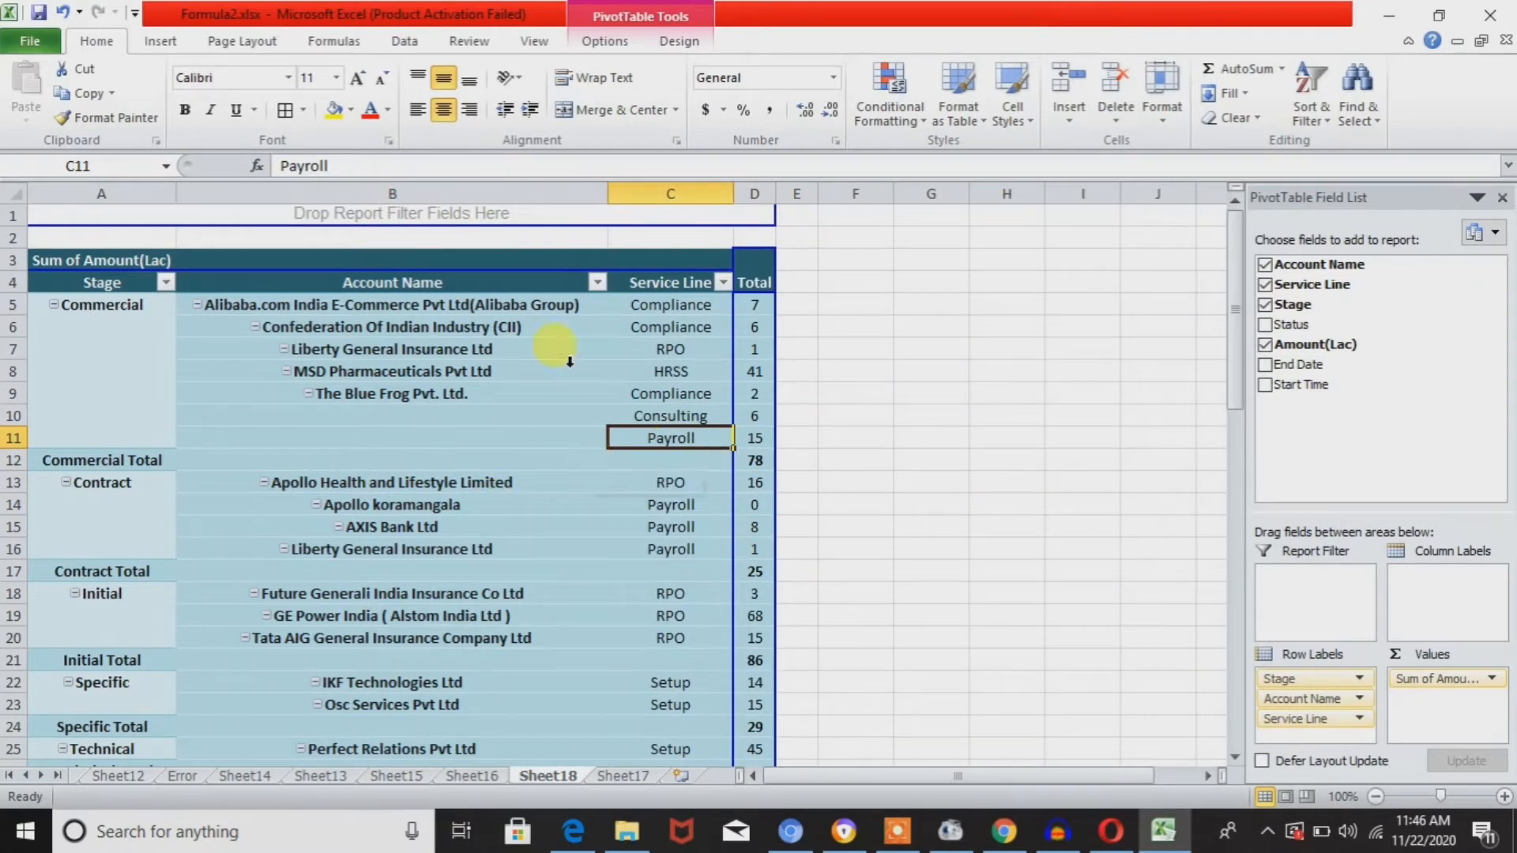
right_click(563, 331)
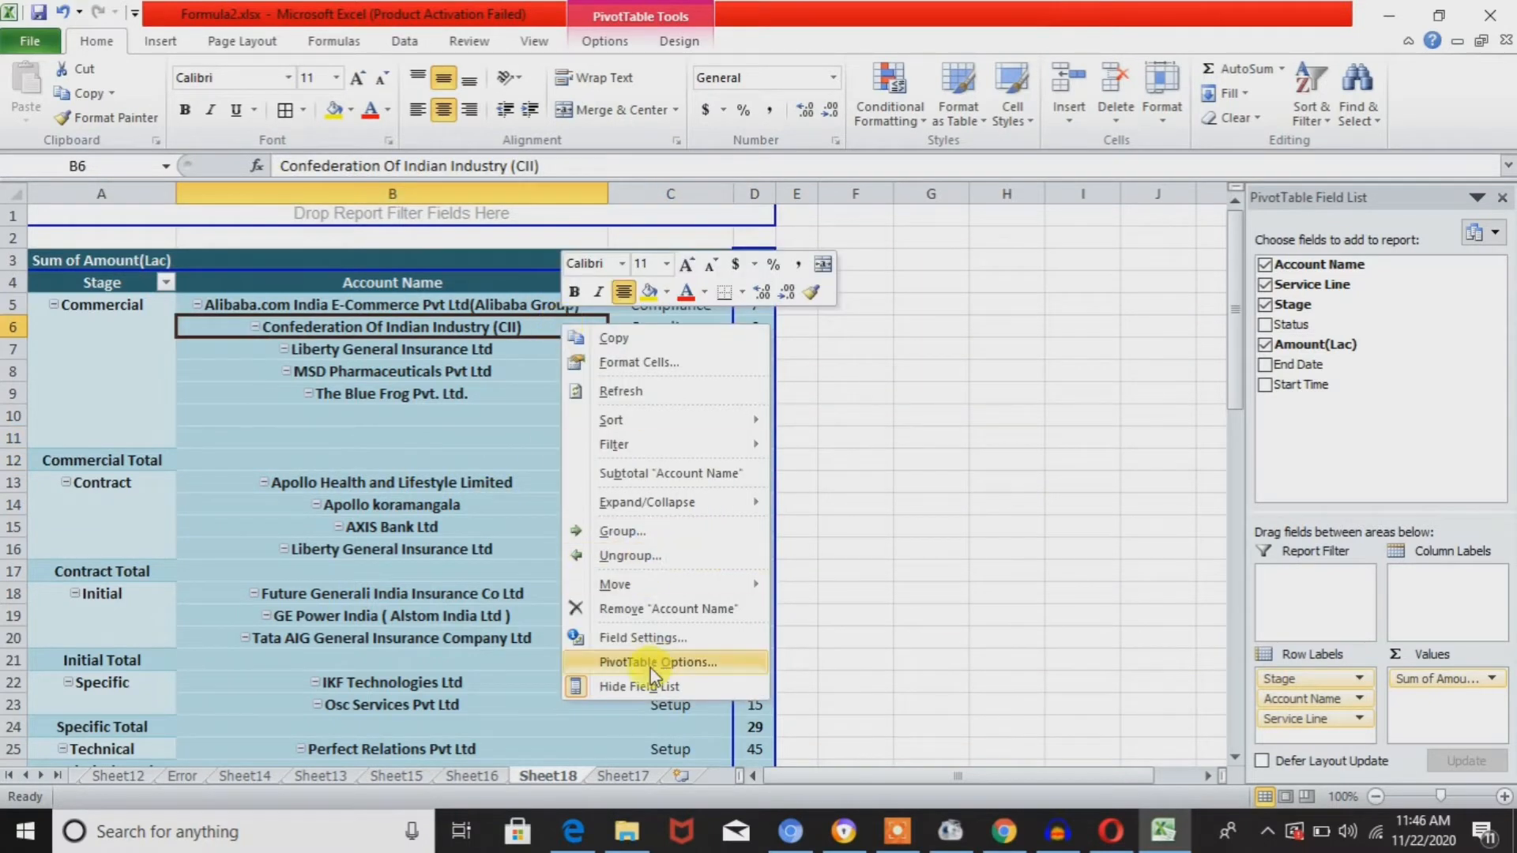
click(677, 669)
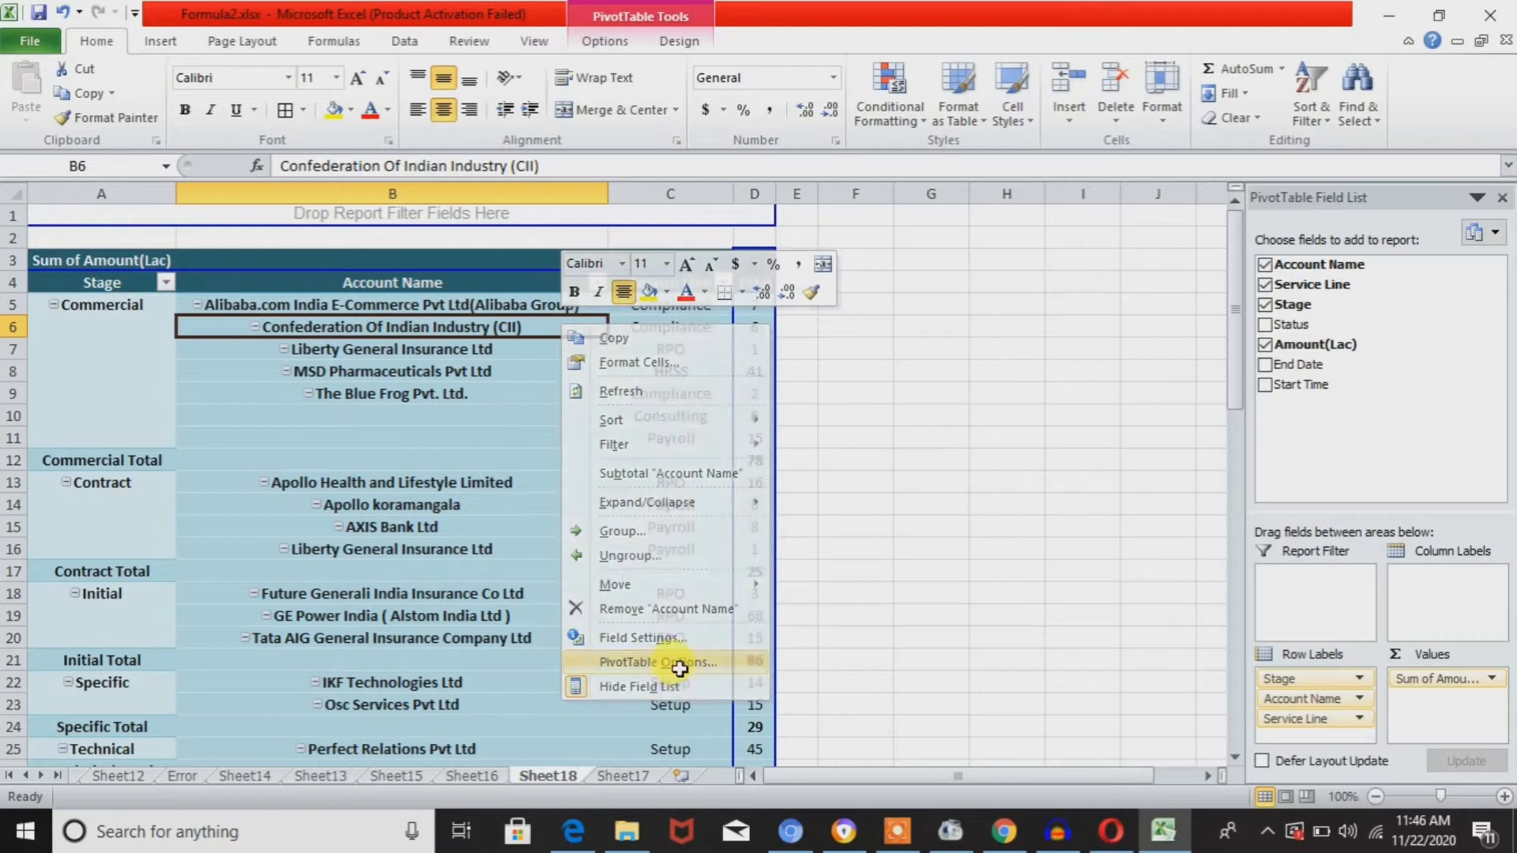
click(623, 362)
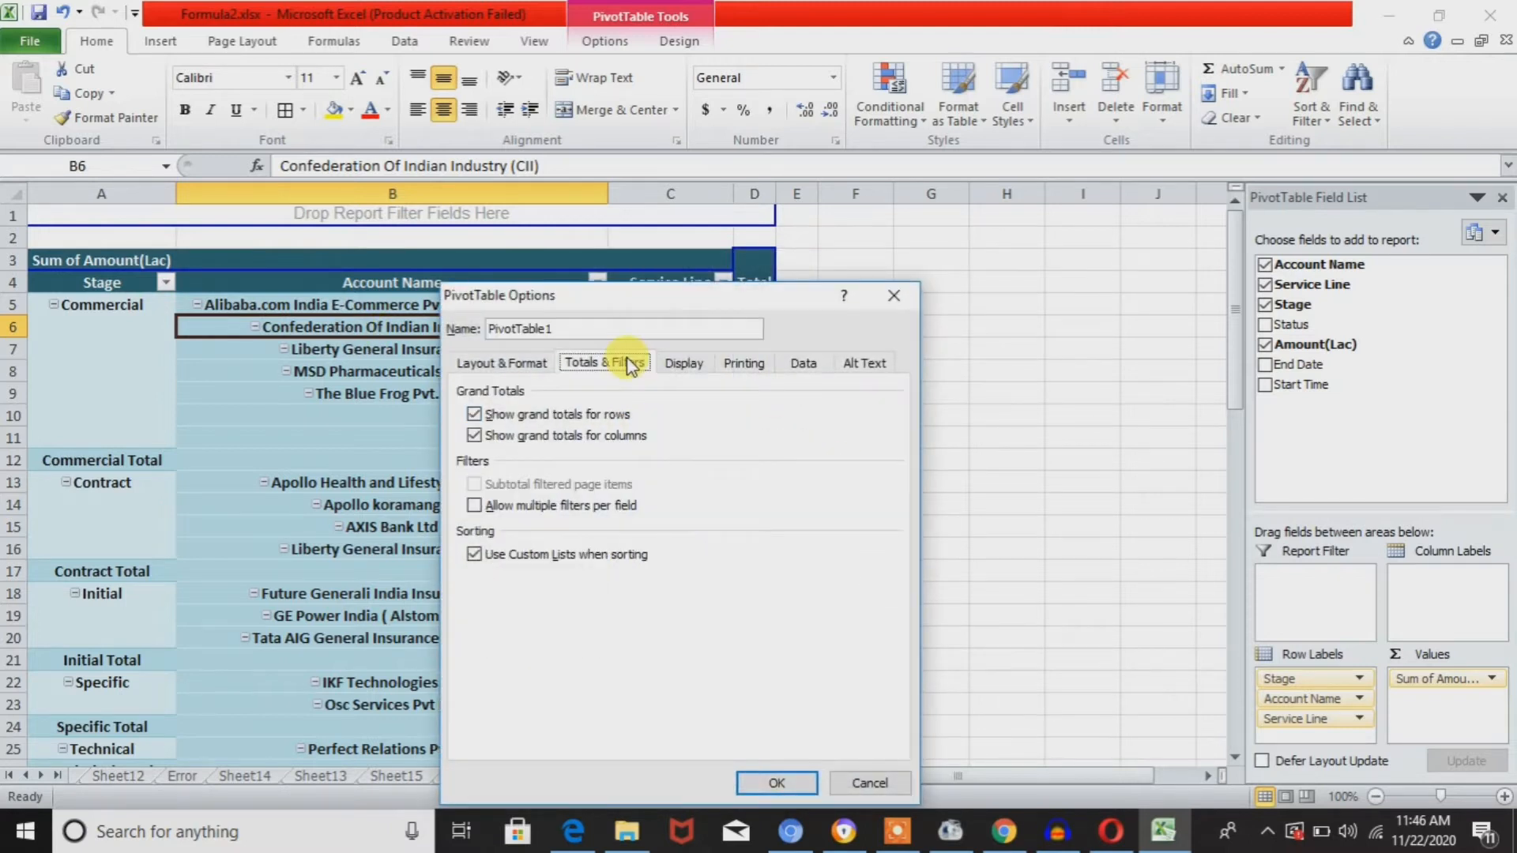
click(681, 363)
click(733, 365)
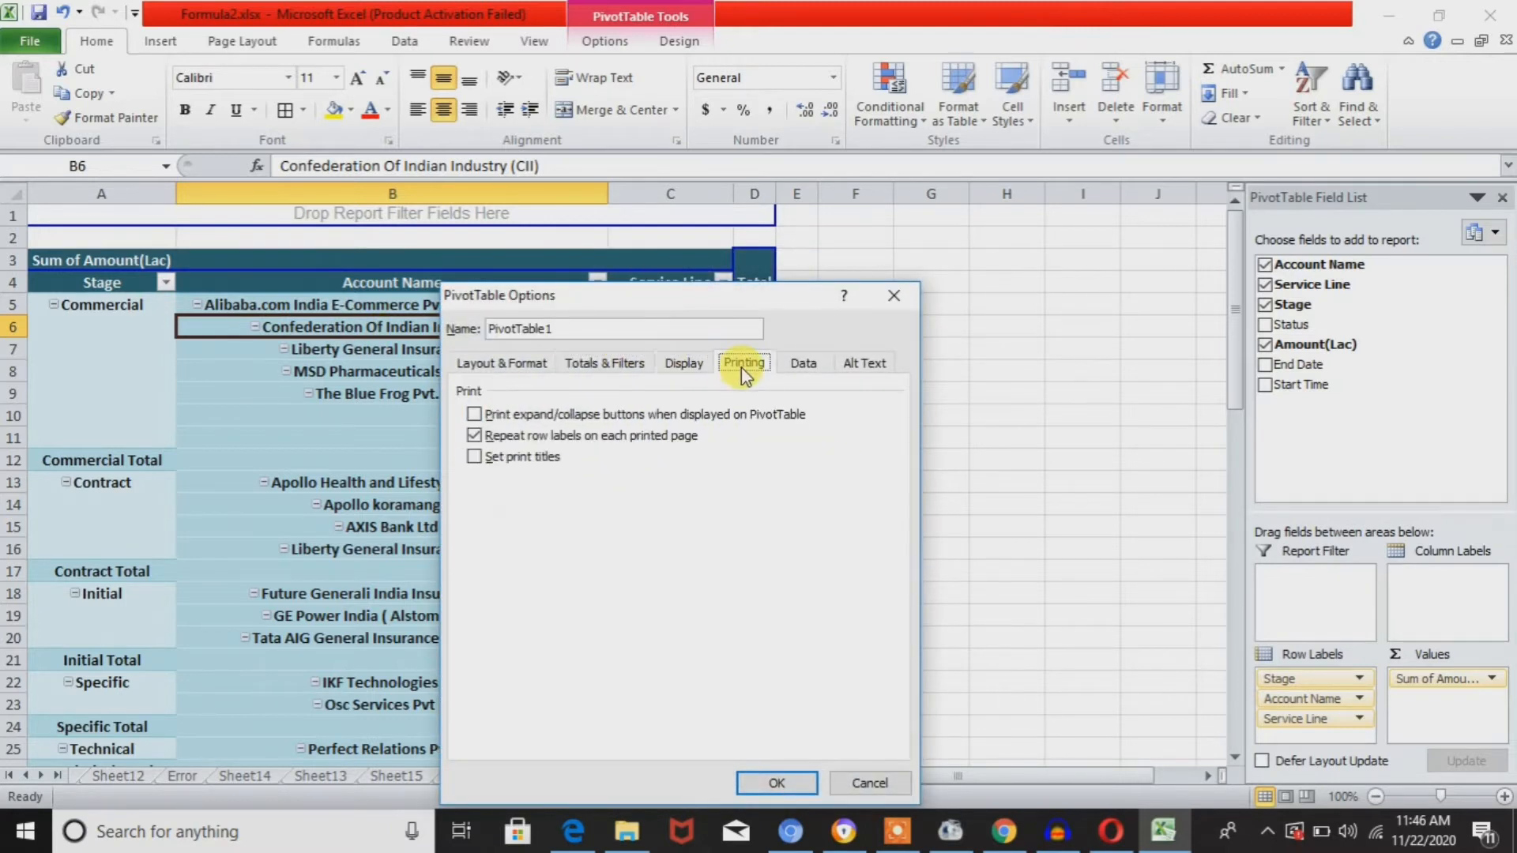
click(806, 365)
click(877, 365)
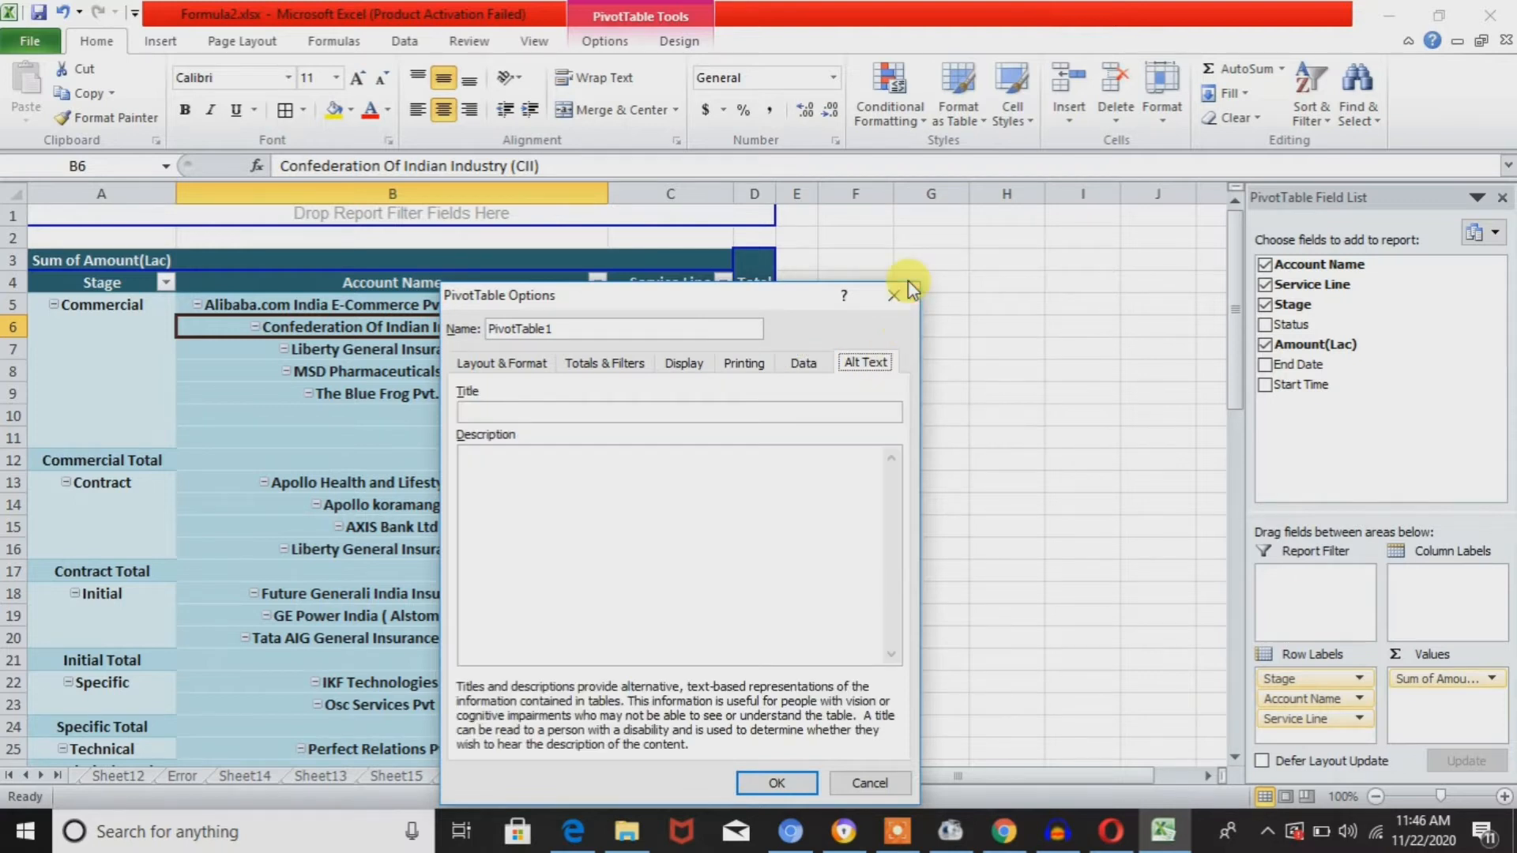
click(896, 304)
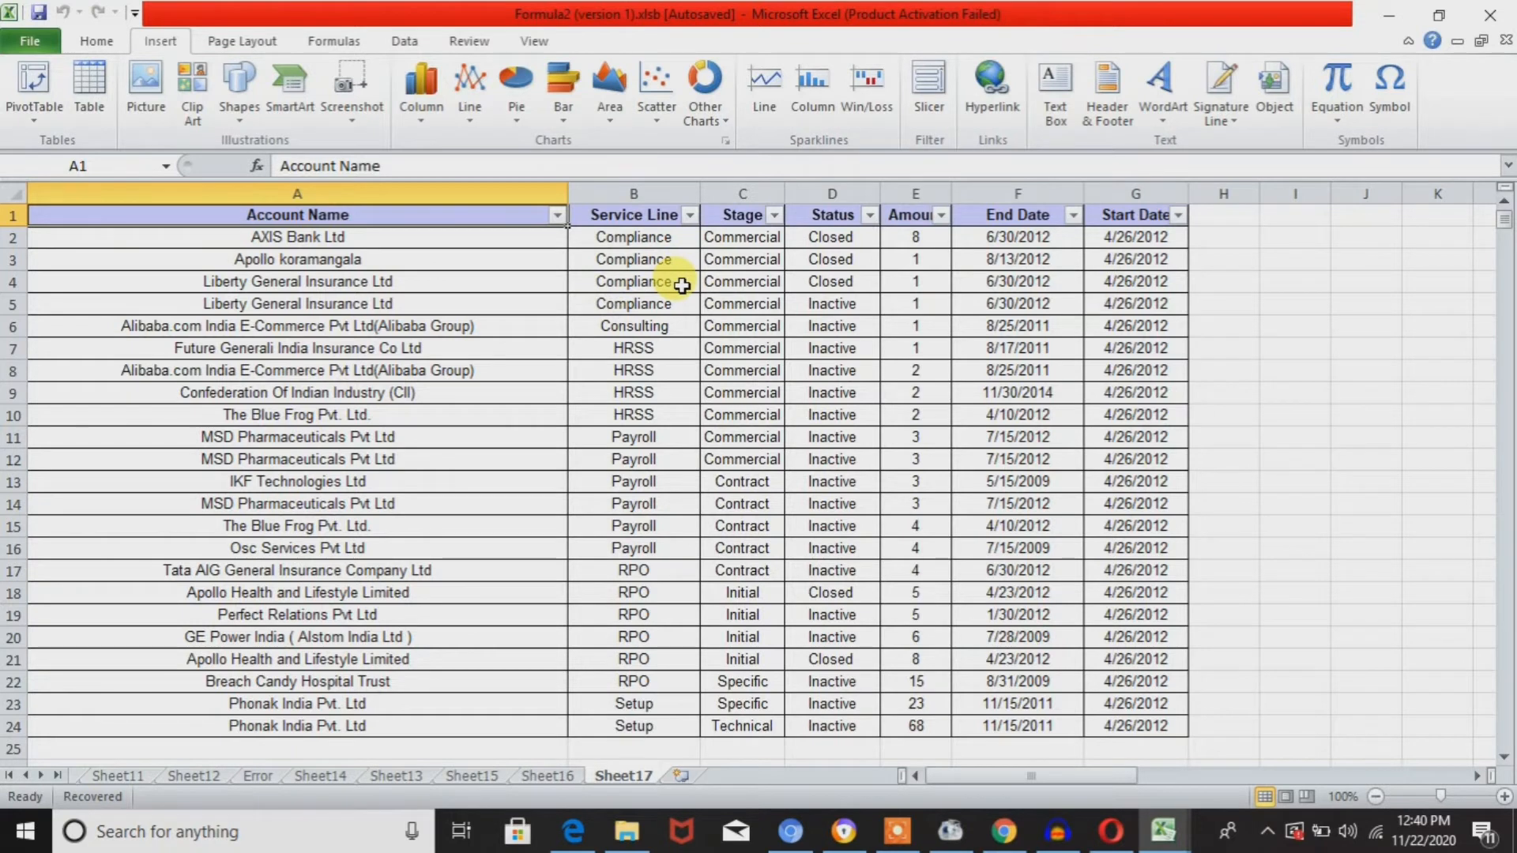
Select the whole data table A1:G24 on Sheet17, including the header row.
click(763, 278)
click(413, 288)
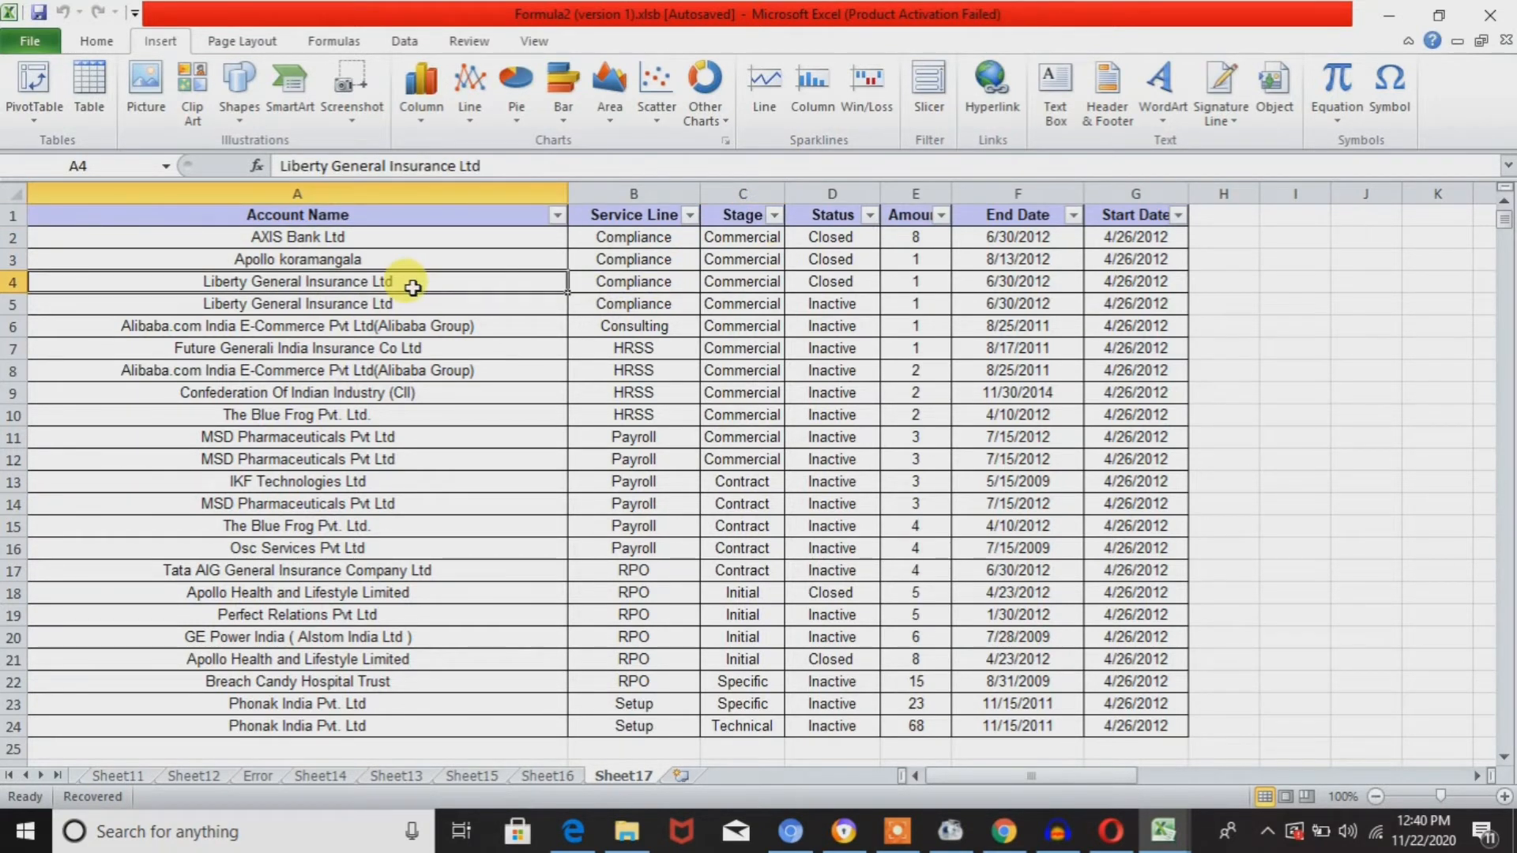
key(ctrl+a)
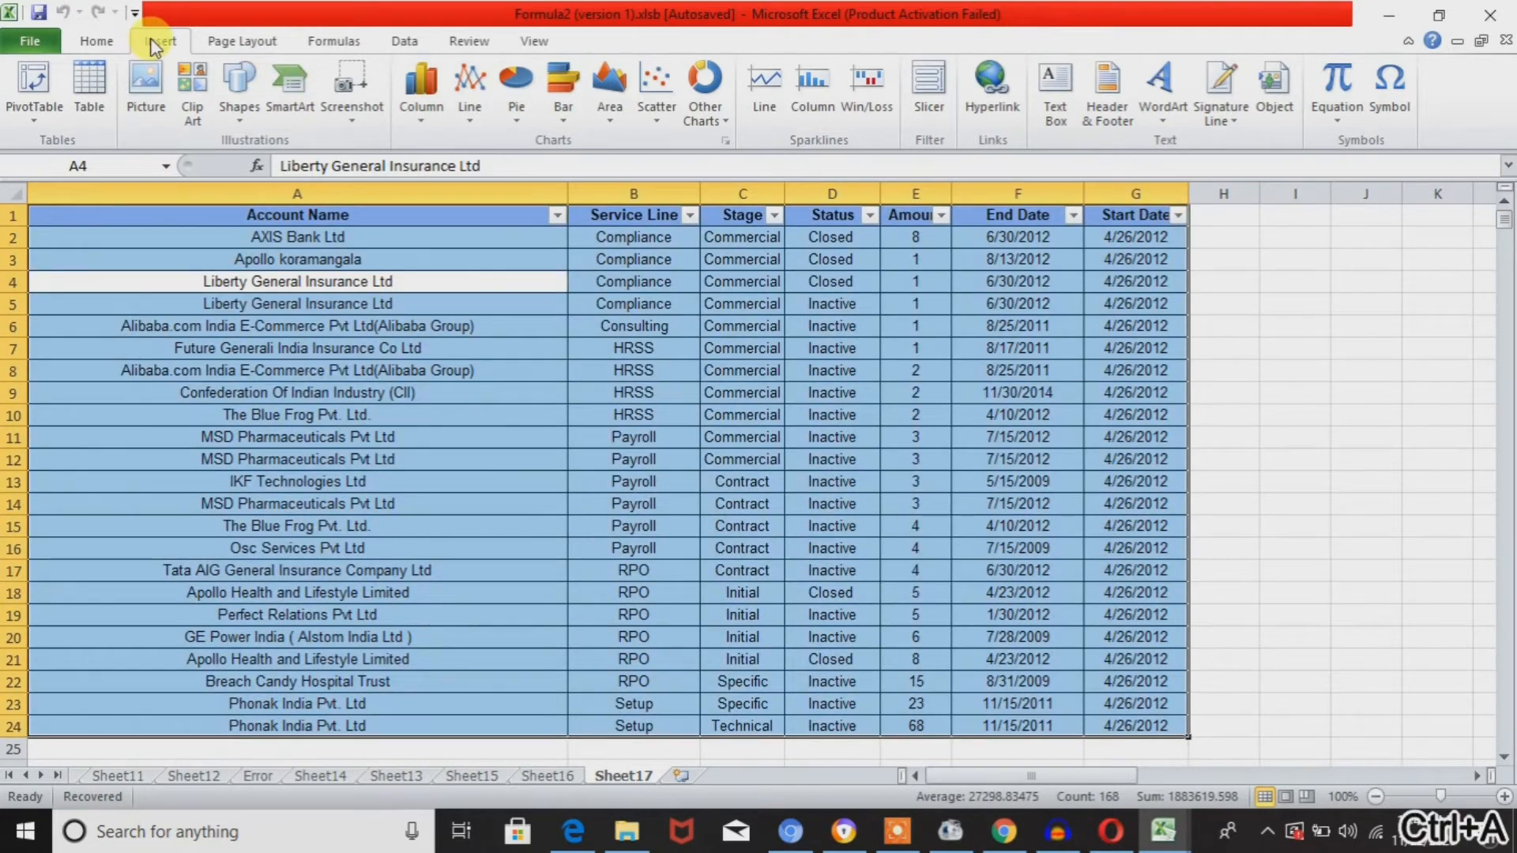
click(38, 121)
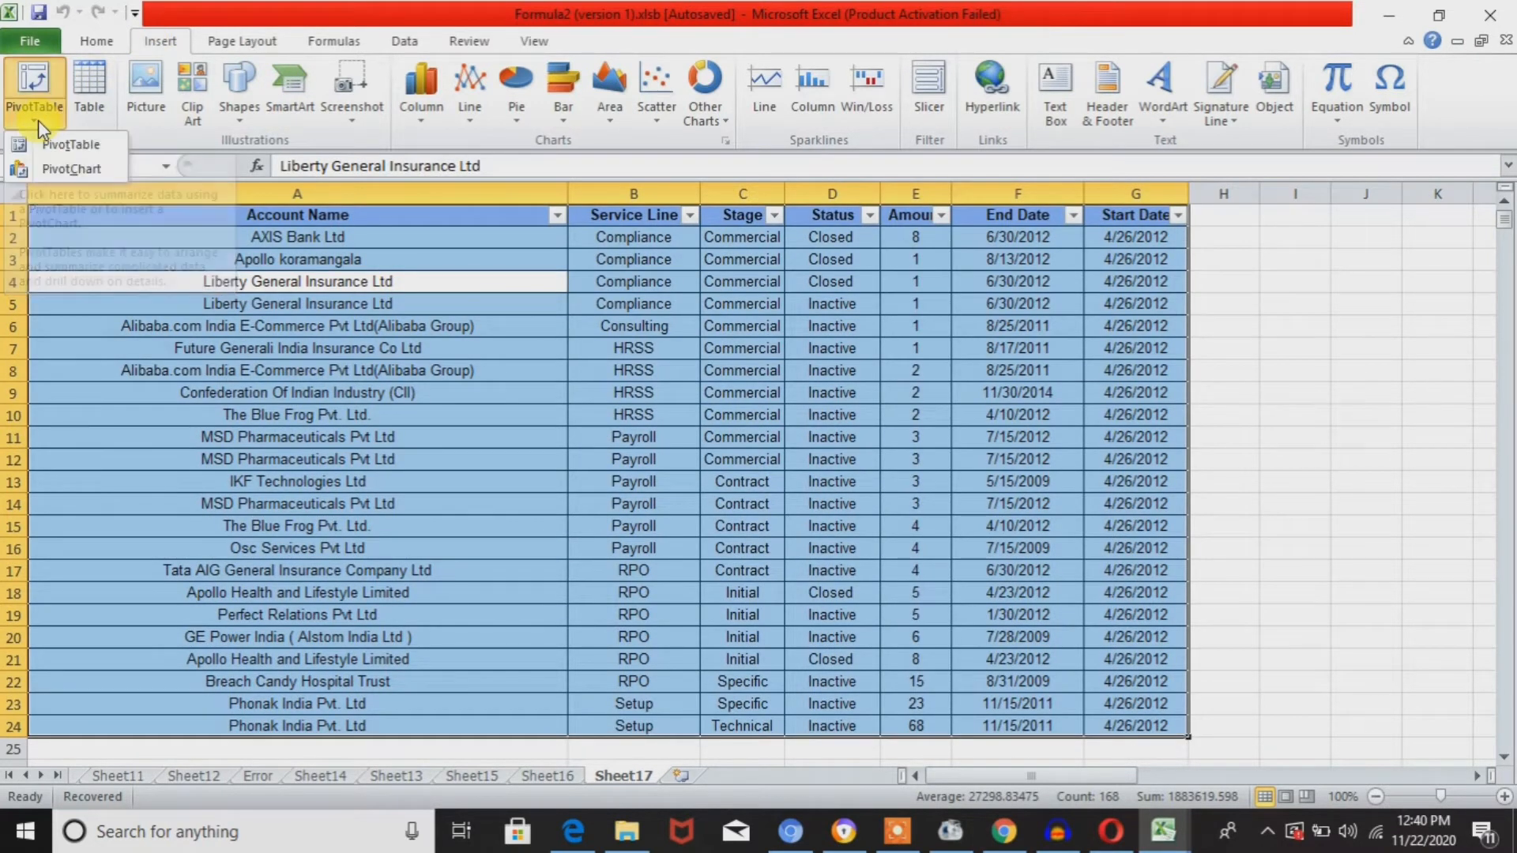
click(35, 169)
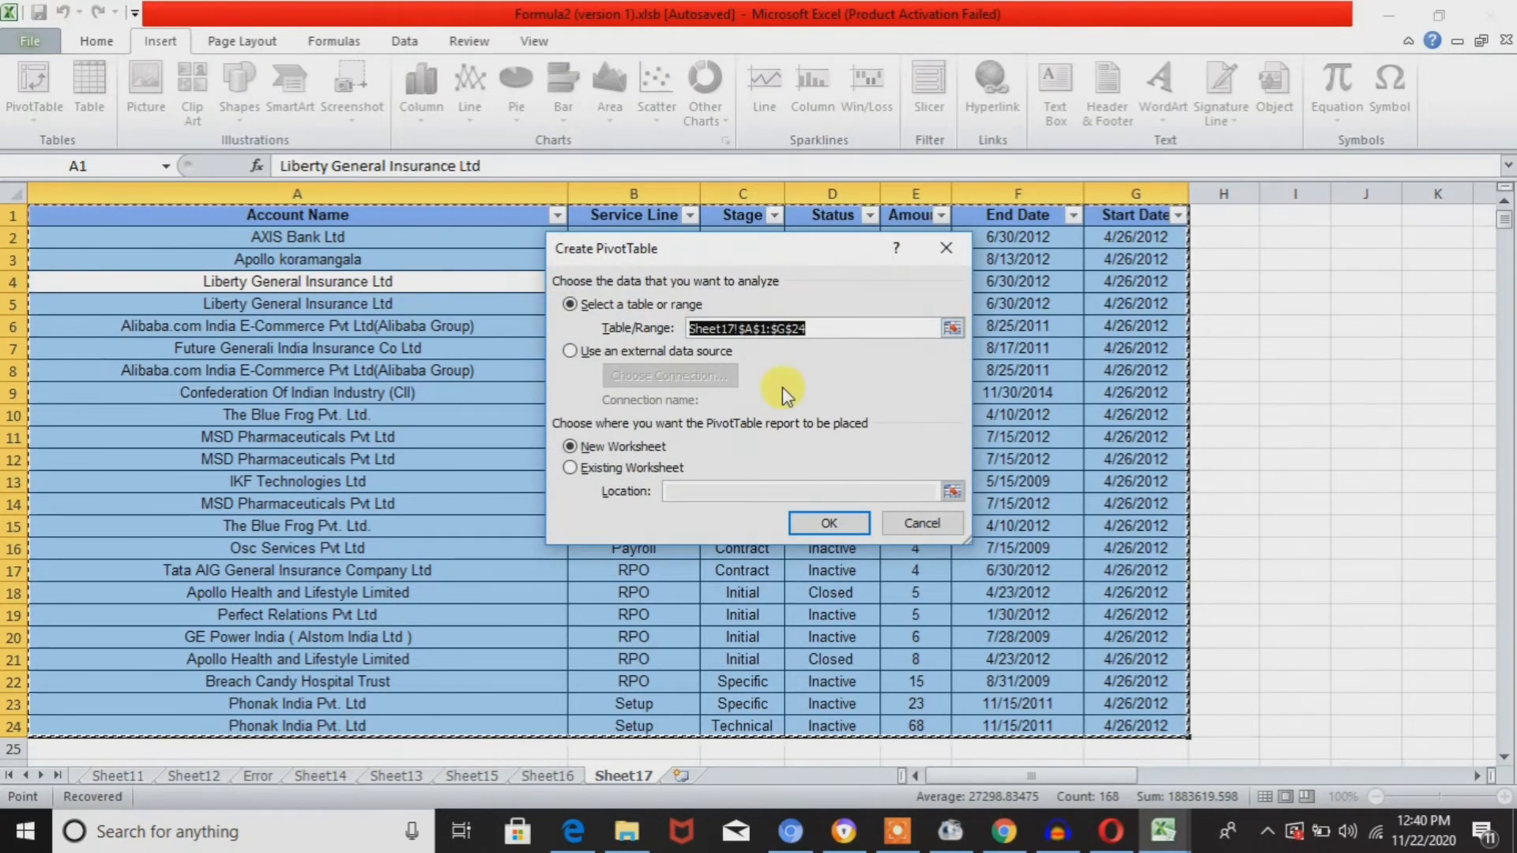
key(Escape)
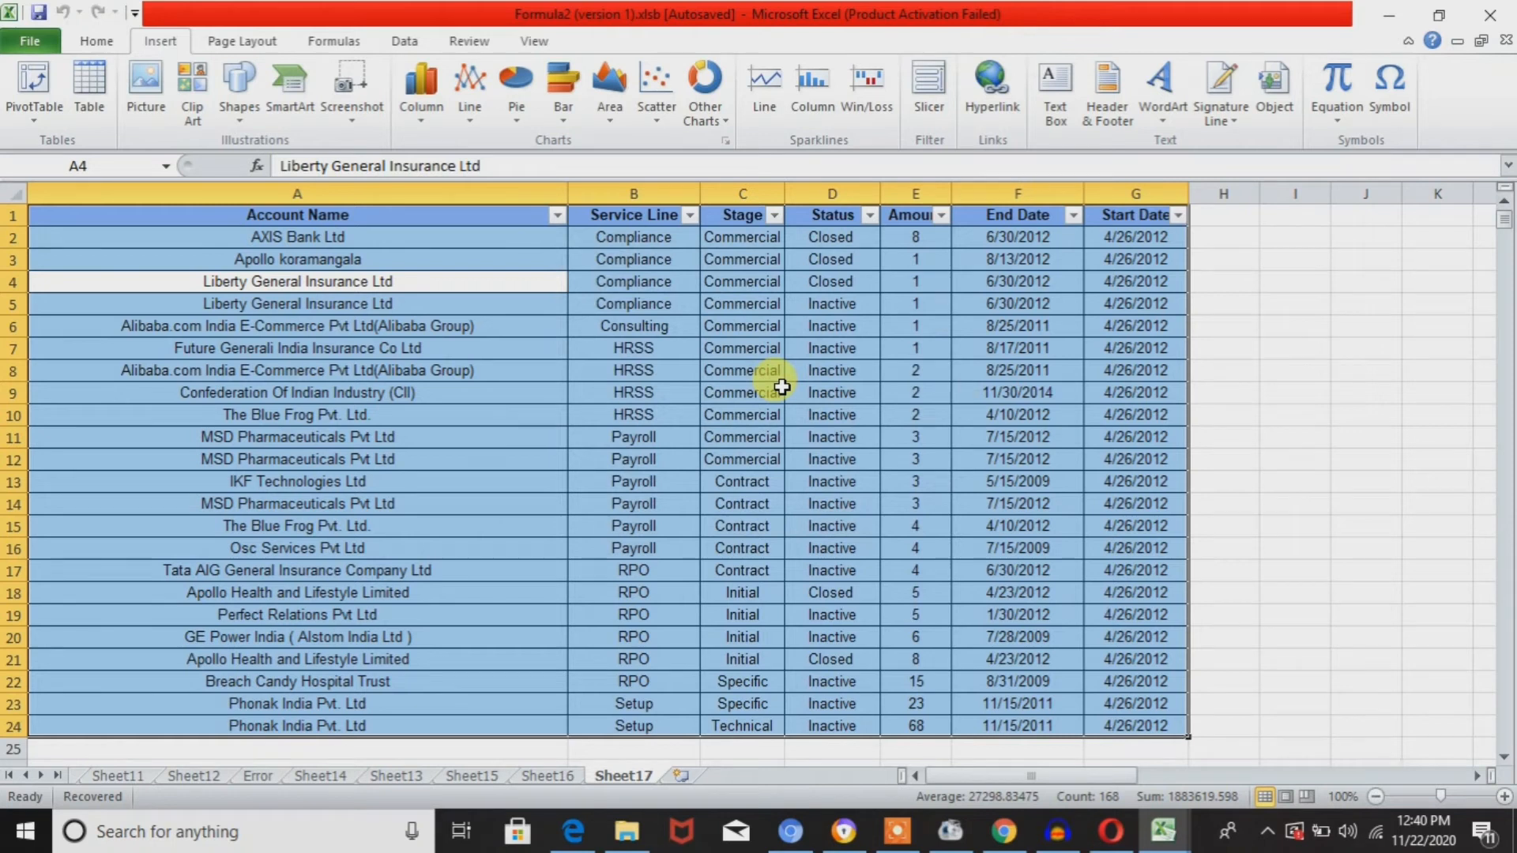
Start a new PivotTable from the selected Sheet17 data and clear its prefilled source range.
key(alt)
key(n)
key(v)
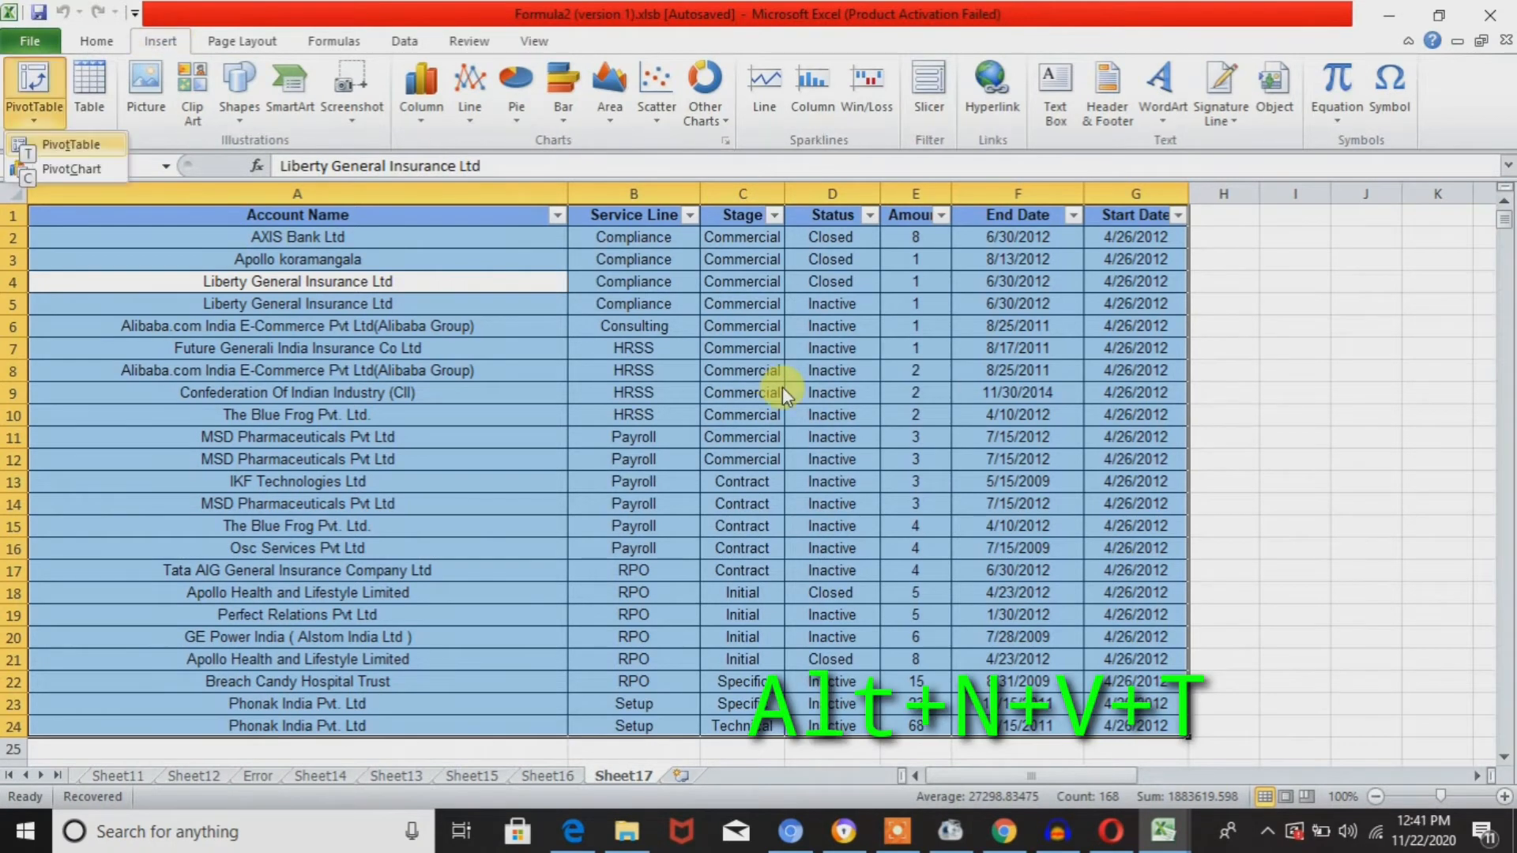
key(t)
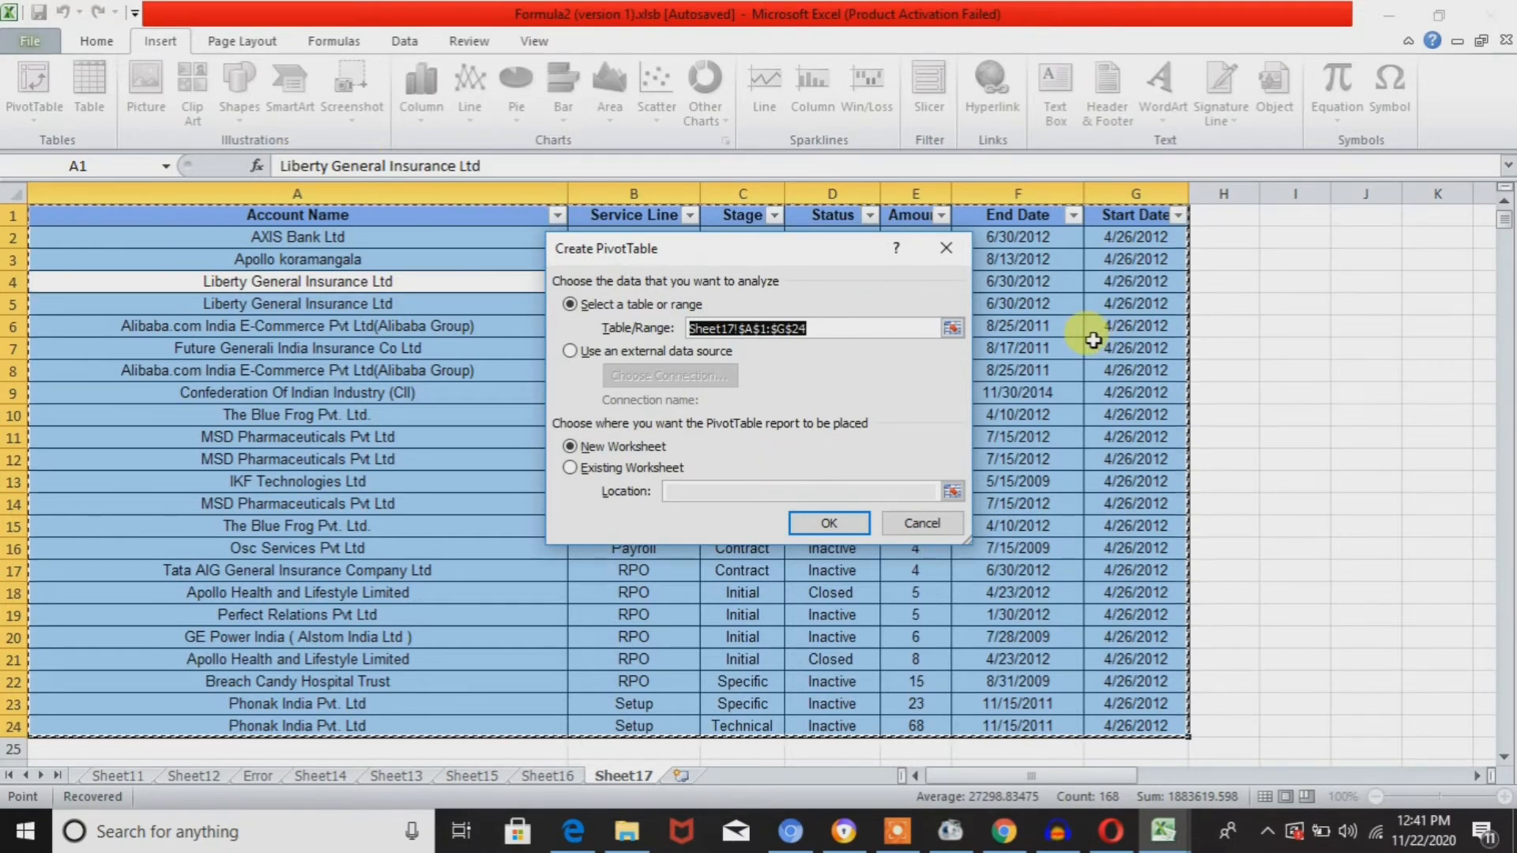
click(842, 327)
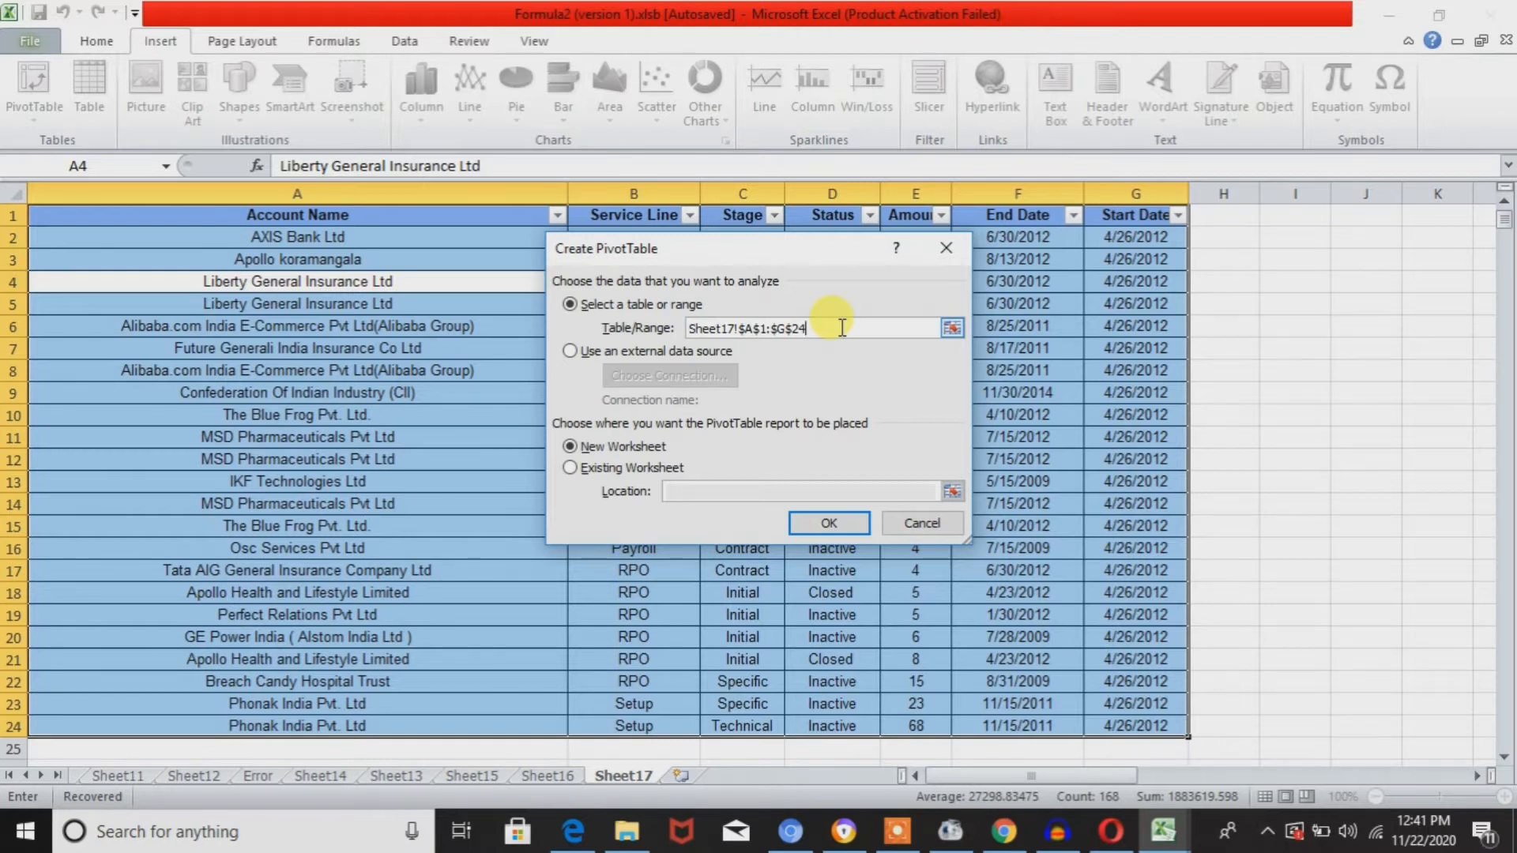
key(BackSpace)
key(BackSpace)
key(BackSpace)
key(BackSpace)
key(BackSpace)
key(BackSpace)
key(BackSpace)
key(BackSpace)
key(BackSpace)
key(BackSpace)
key(BackSpace)
key(BackSpace)
key(BackSpace)
key(BackSpace)
key(BackSpace)
key(BackSpace)
key(BackSpace)
key(BackSpace)
Try to pick the source range starting at A2 and extending across row 2.
click(314, 230)
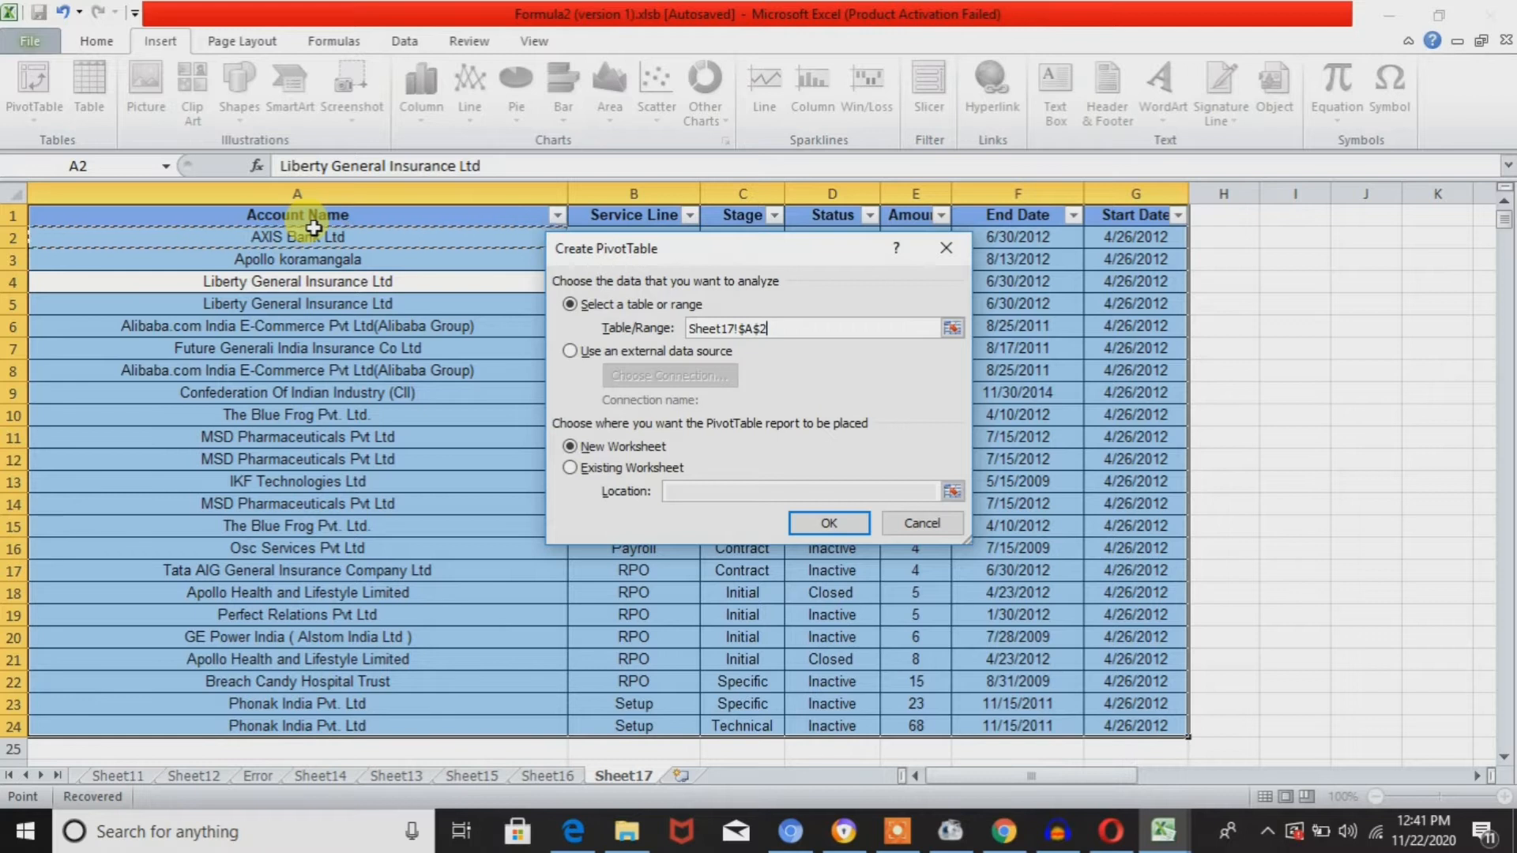
key(shift+Right)
key(shift+Right)
key(shift+Right)
key(shift+Right)
key(shift+Right)
key(shift+Right)
key(shift+Right)
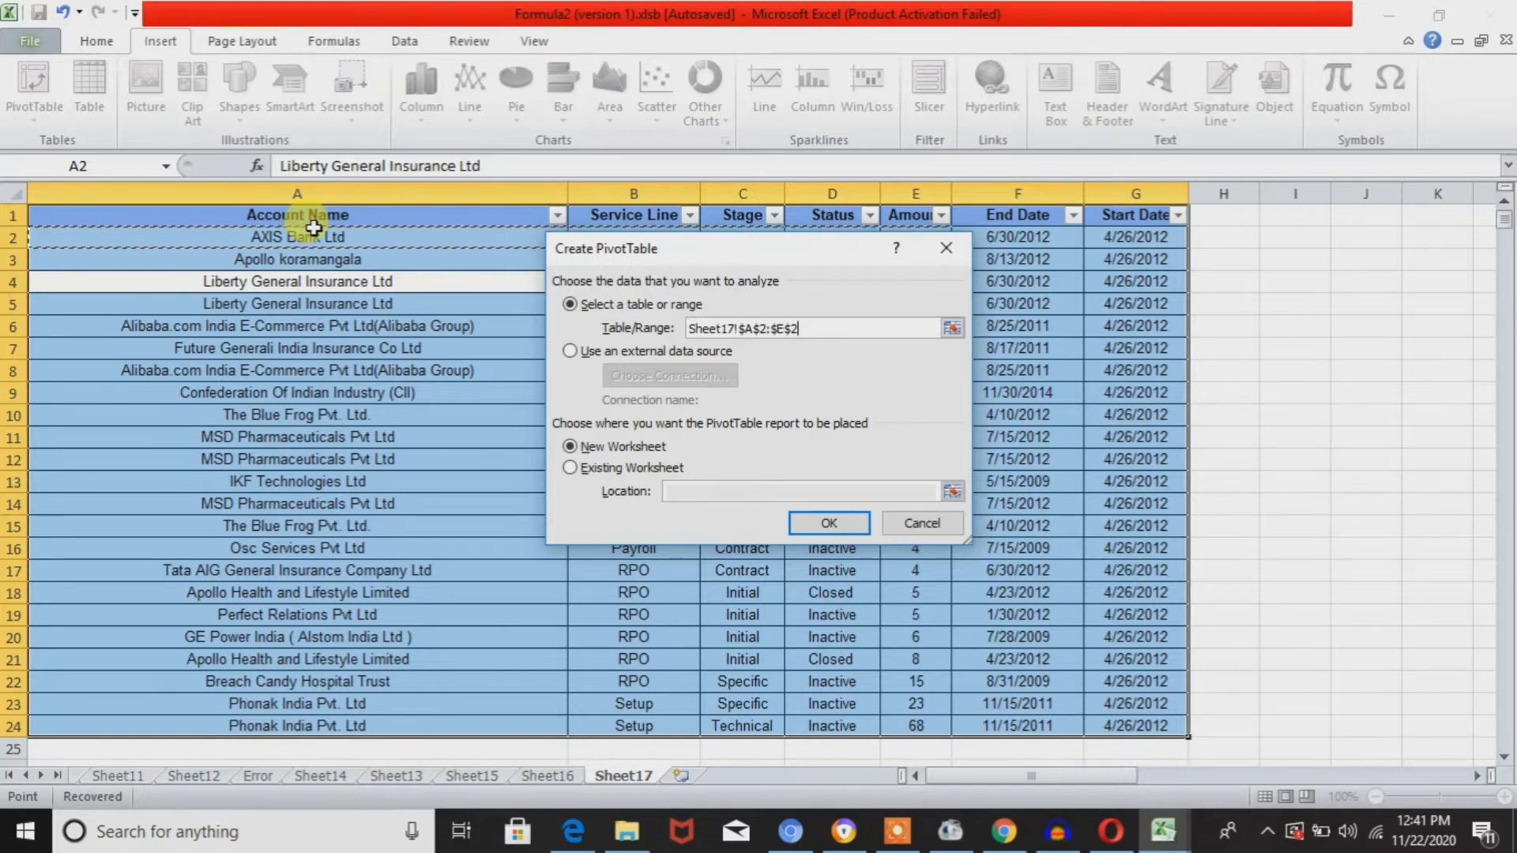
Set the PivotTable source range to Sheet17!$A$1:$G$24, extending from the header row through the last record.
key(Up)
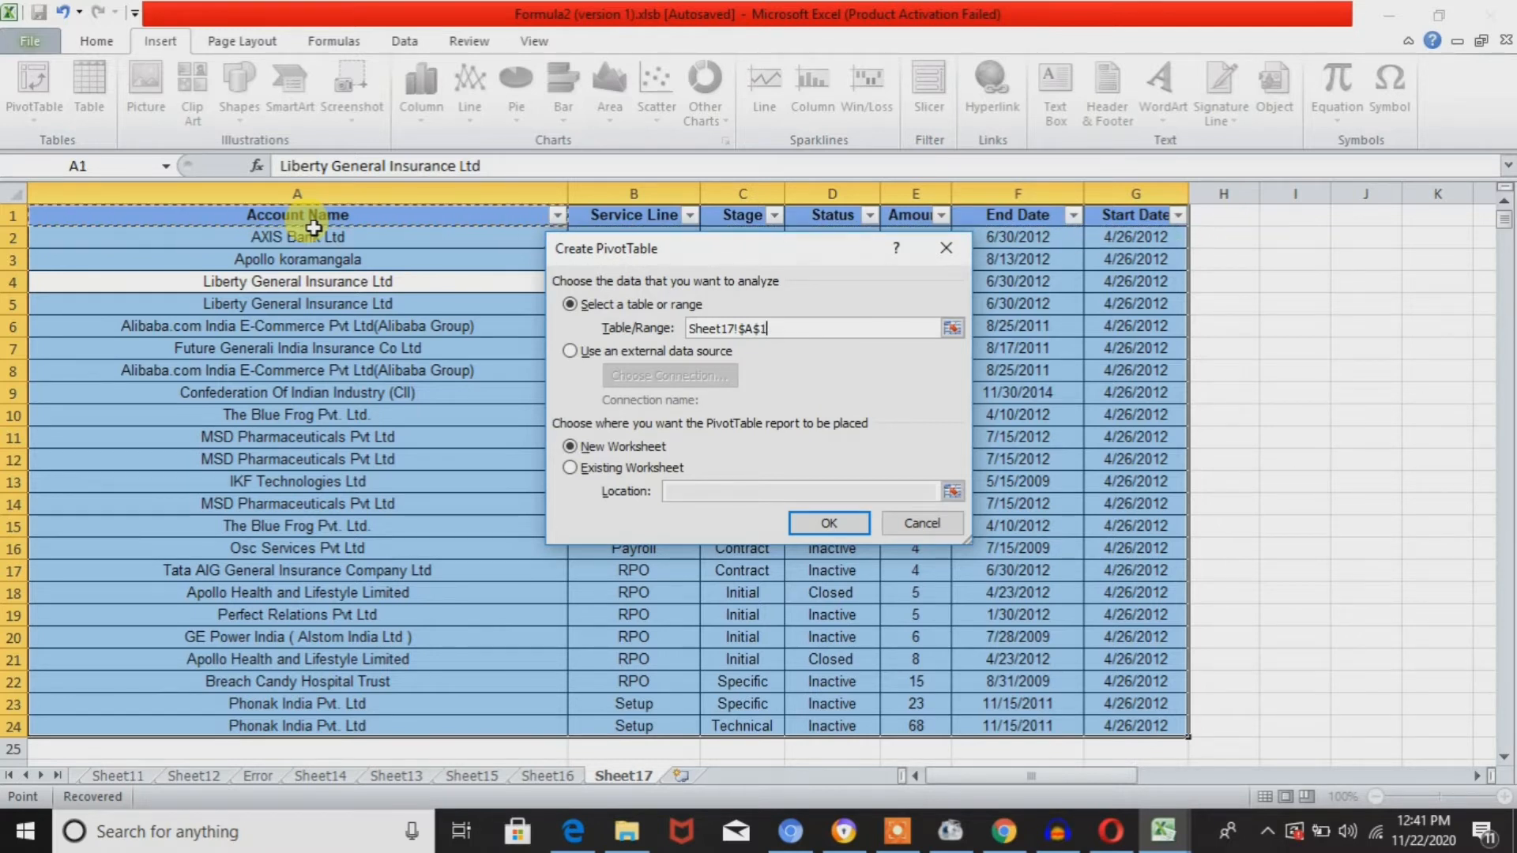
key(shift+Right)
key(shift+Right)
key(shift+Right)
key(shift+Right)
key(shift+Right)
key(shift+Right)
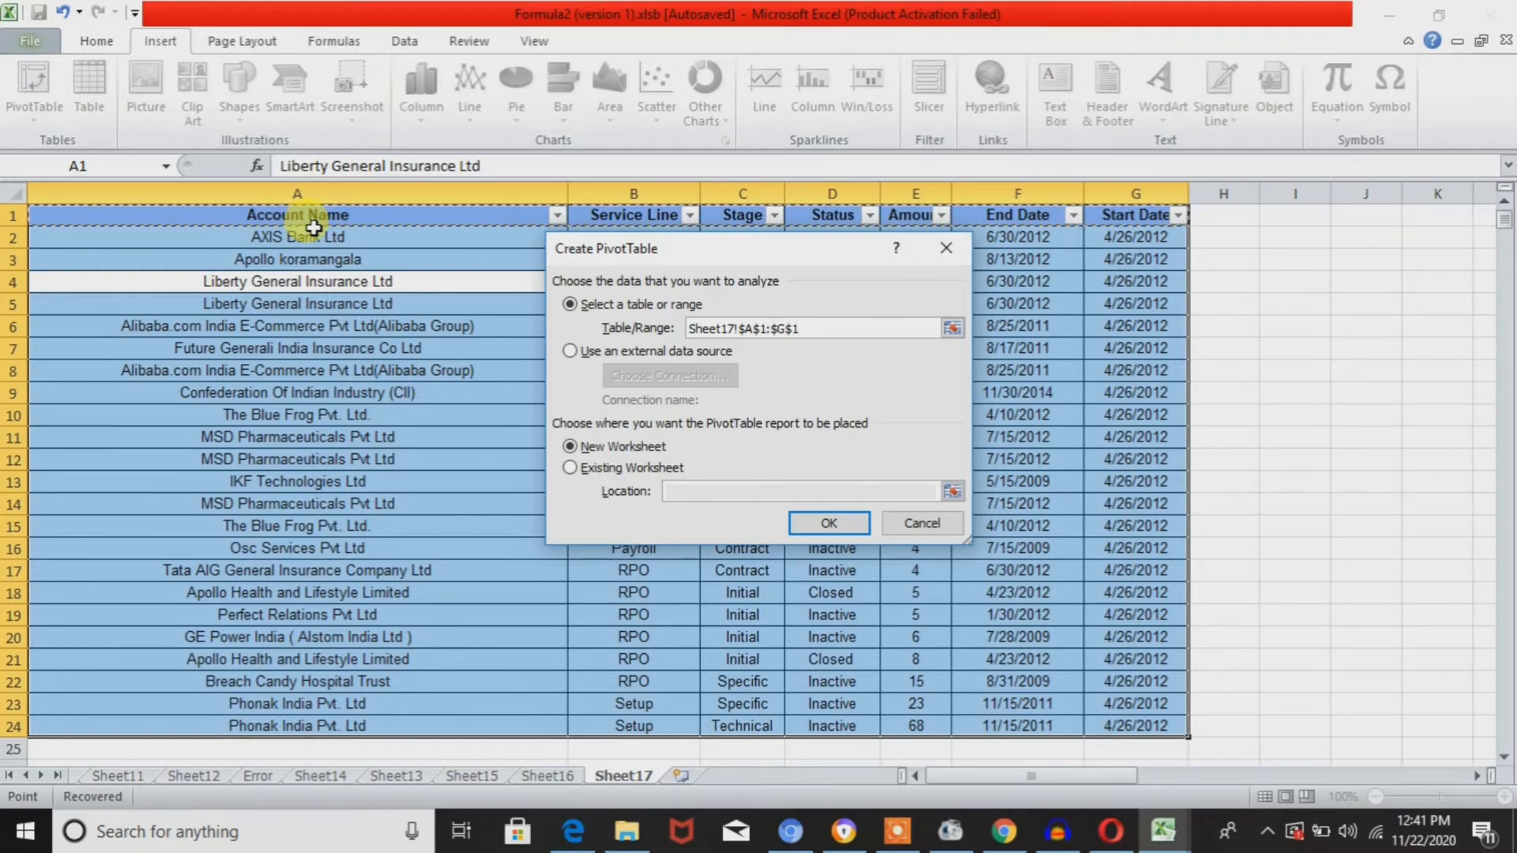
key(ctrl+shift+Down)
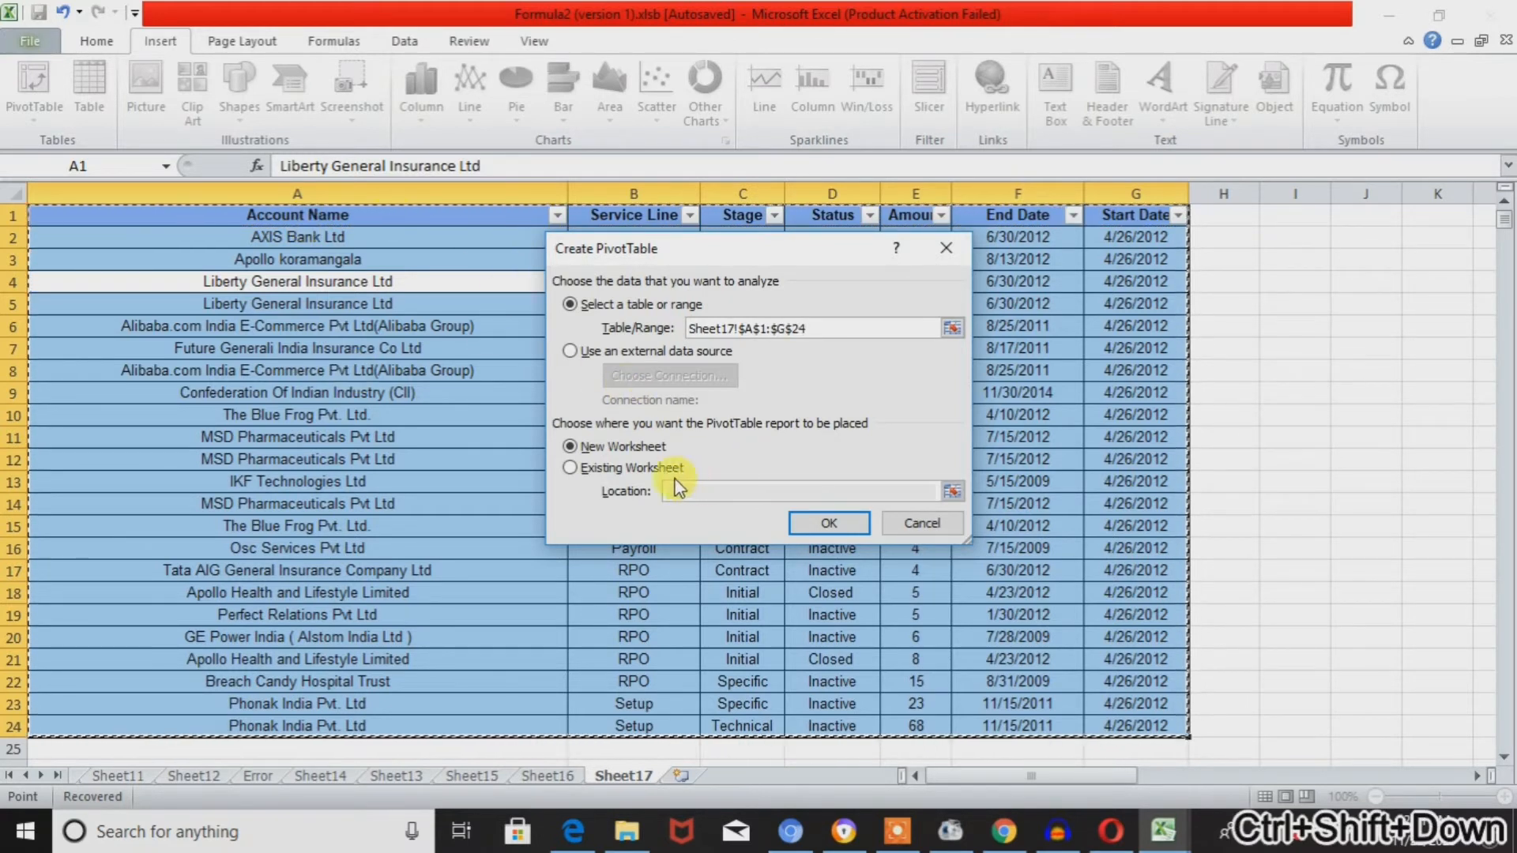
click(817, 332)
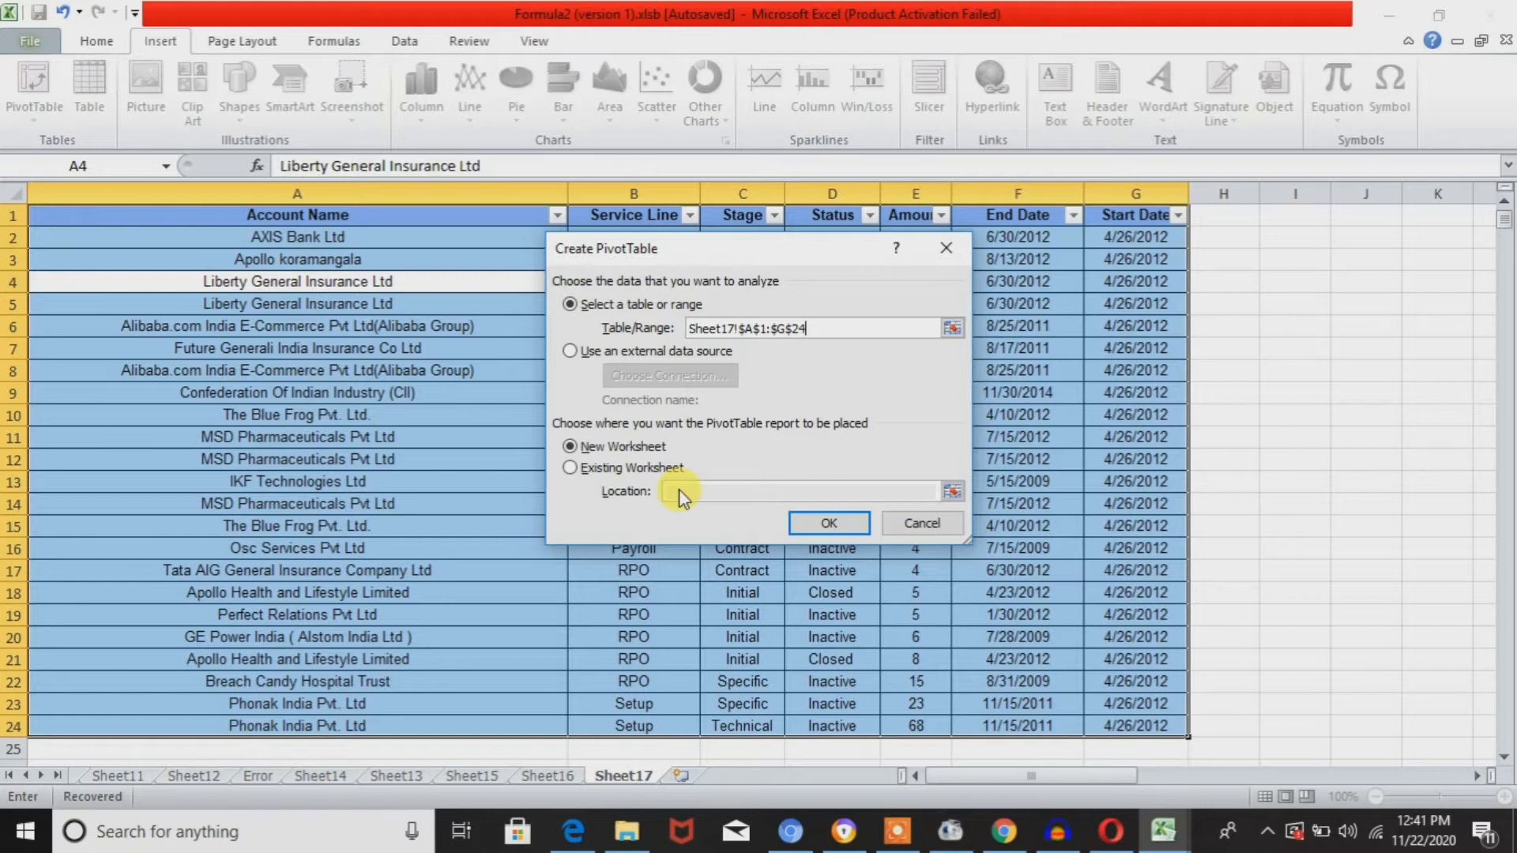
Try placing the pivot table on the existing worksheet, picking I13 and I15 on Sheet17 as its location.
click(565, 470)
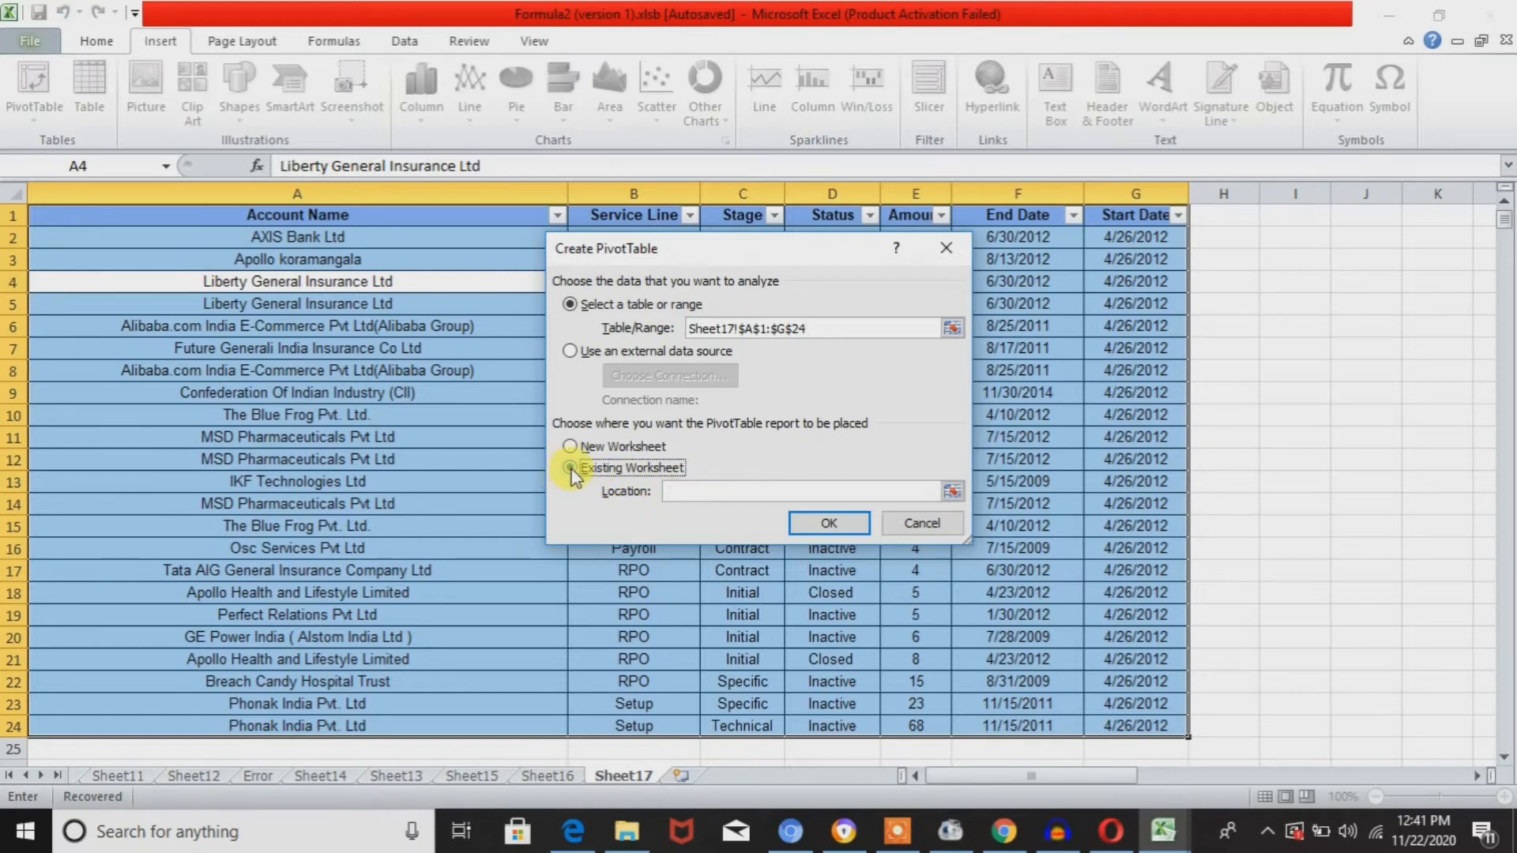
click(741, 505)
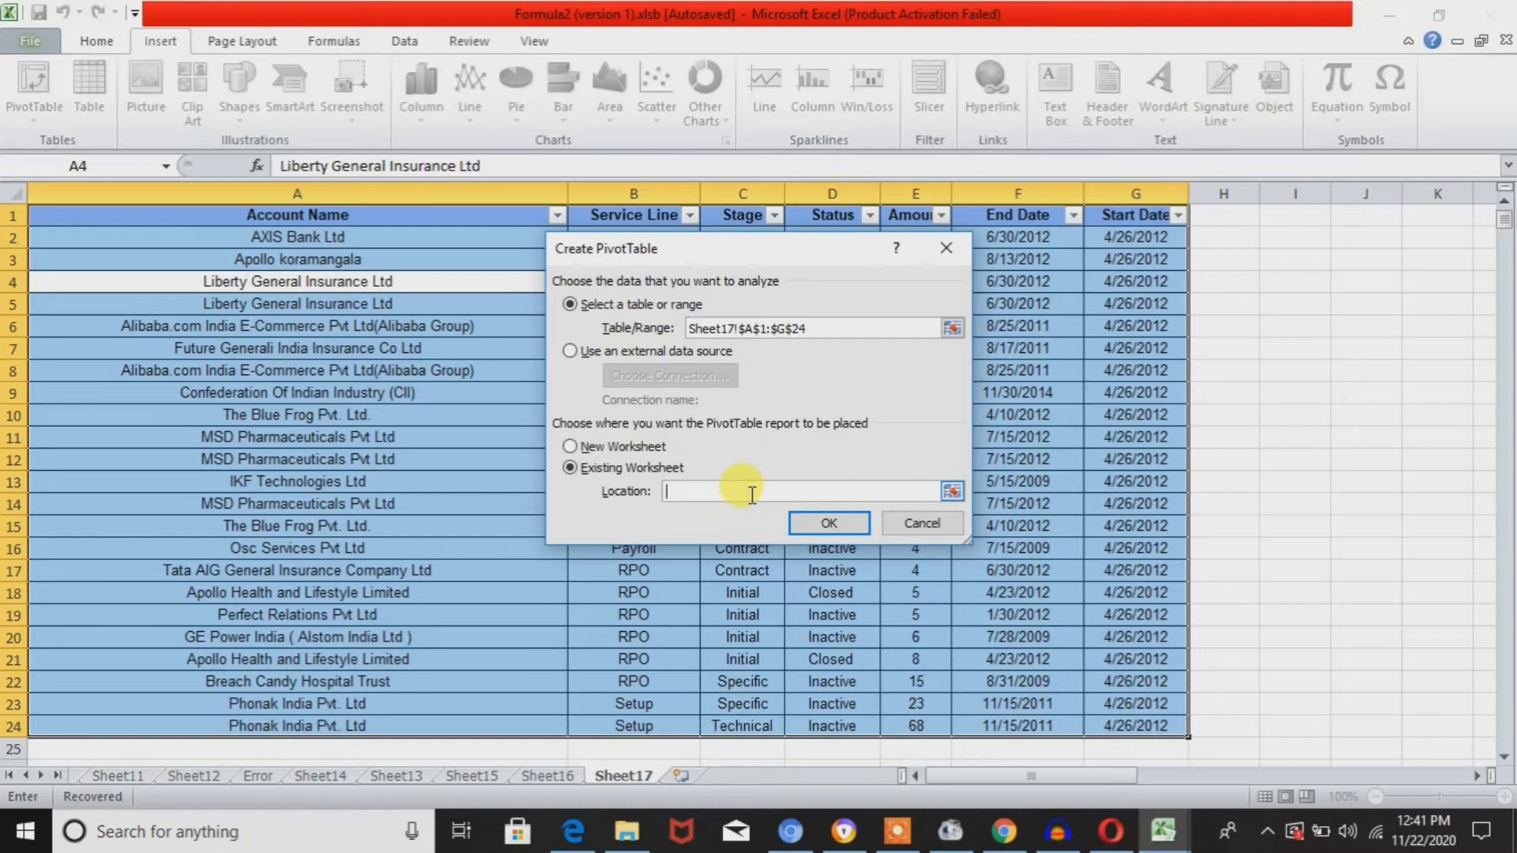
click(1342, 362)
click(1293, 481)
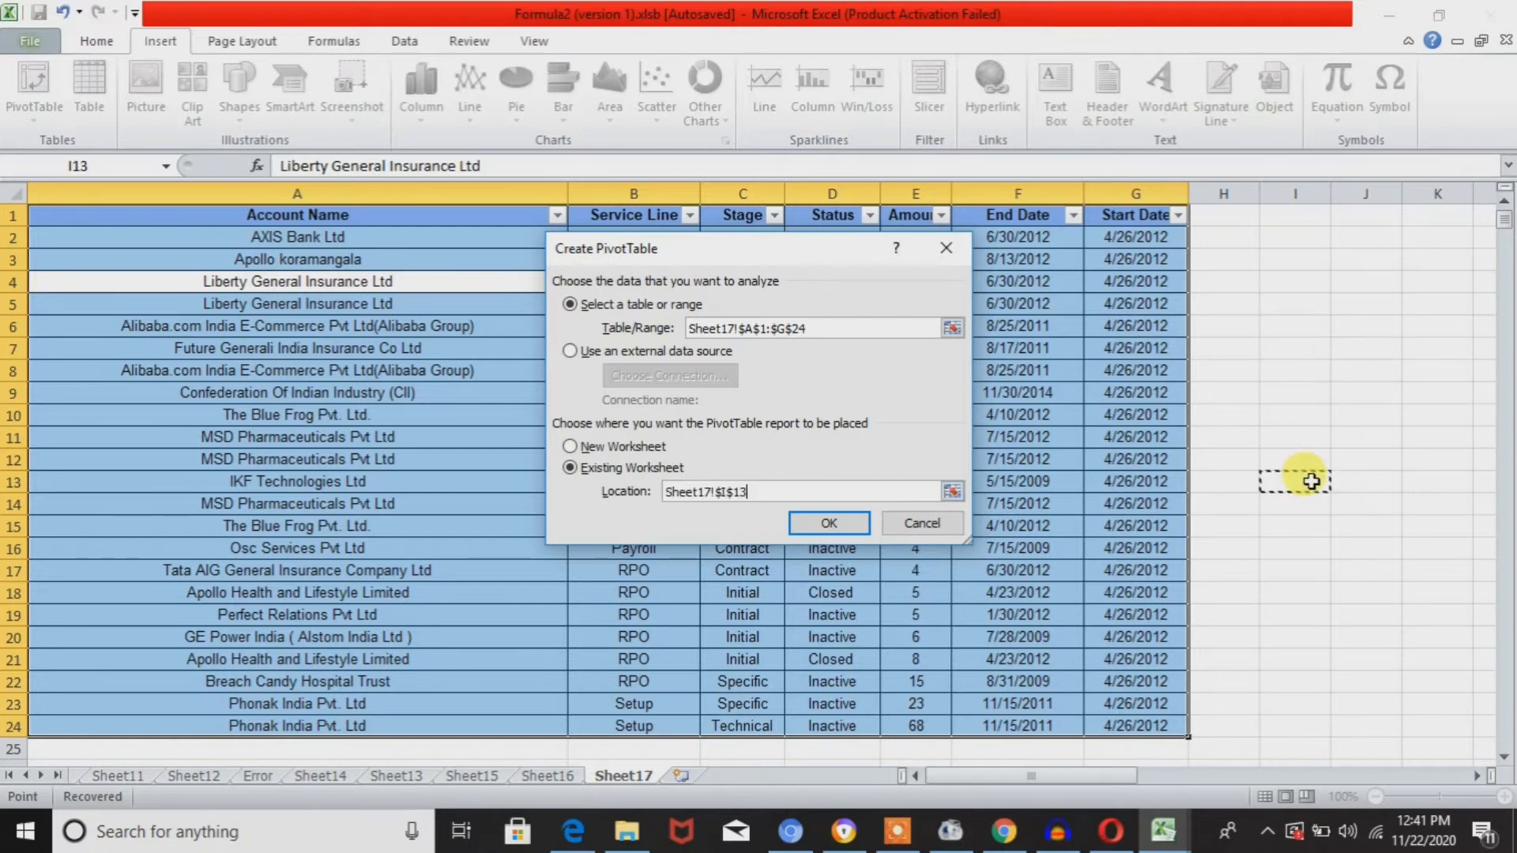
click(1311, 524)
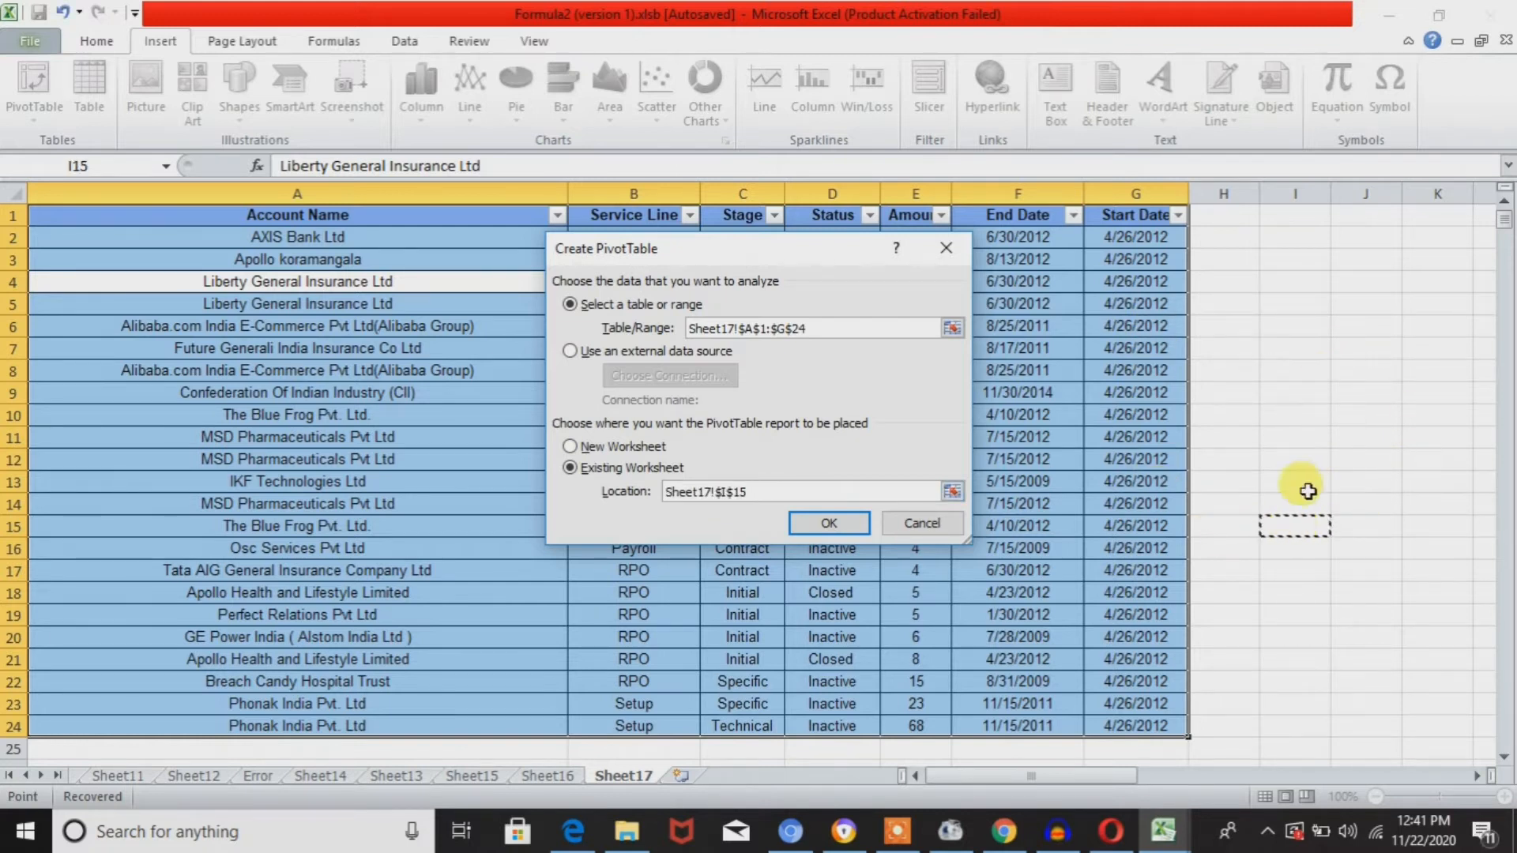
Try other sheets for the pivot table location, picking J10 and H13 on Sheet16 and D11 on Sheet15, and return to Sheet17.
click(560, 778)
click(1148, 553)
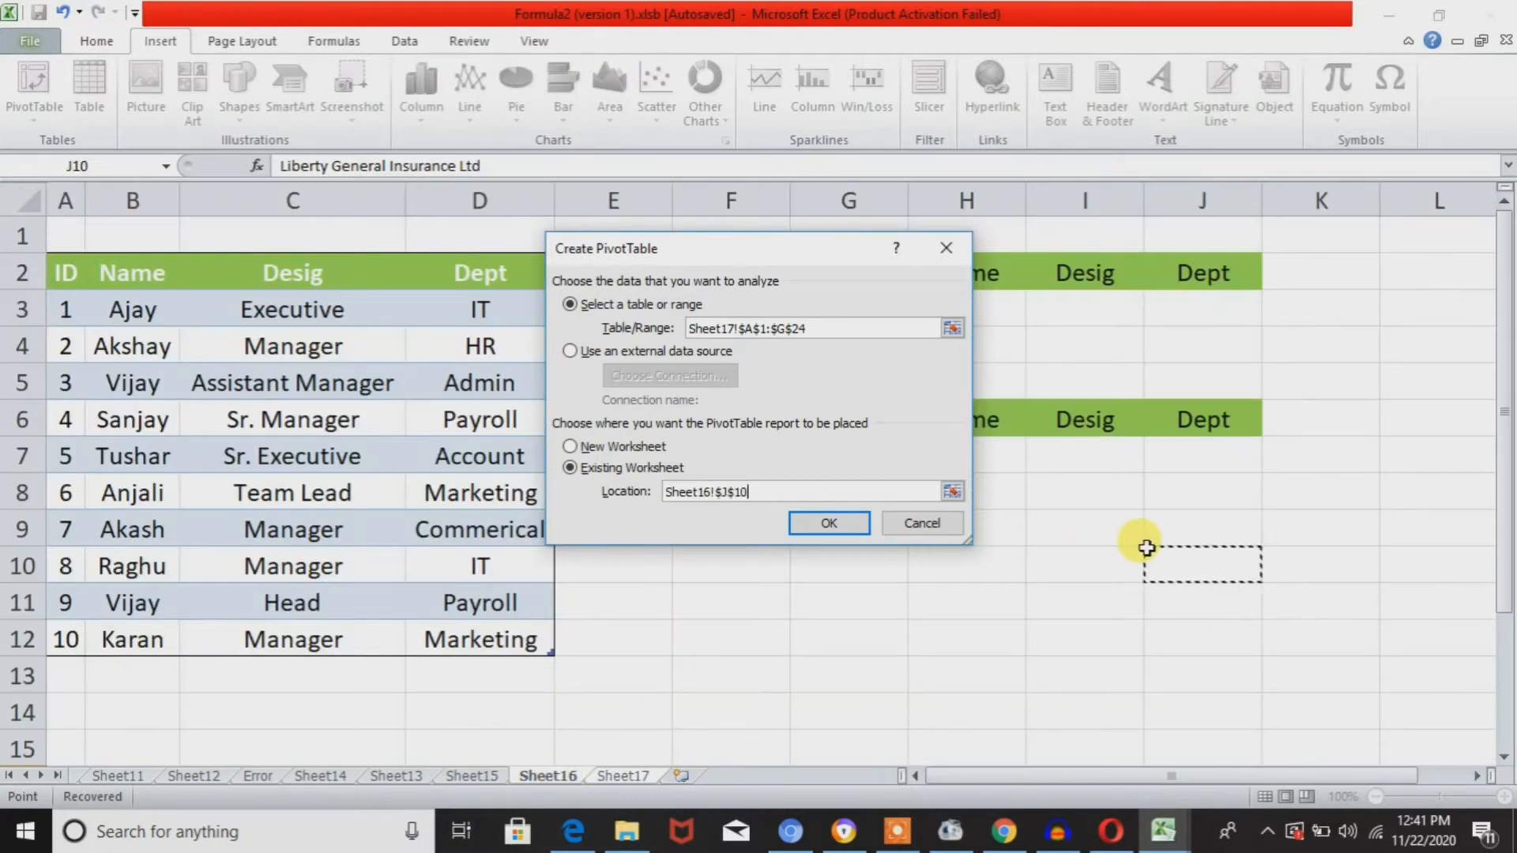
click(975, 679)
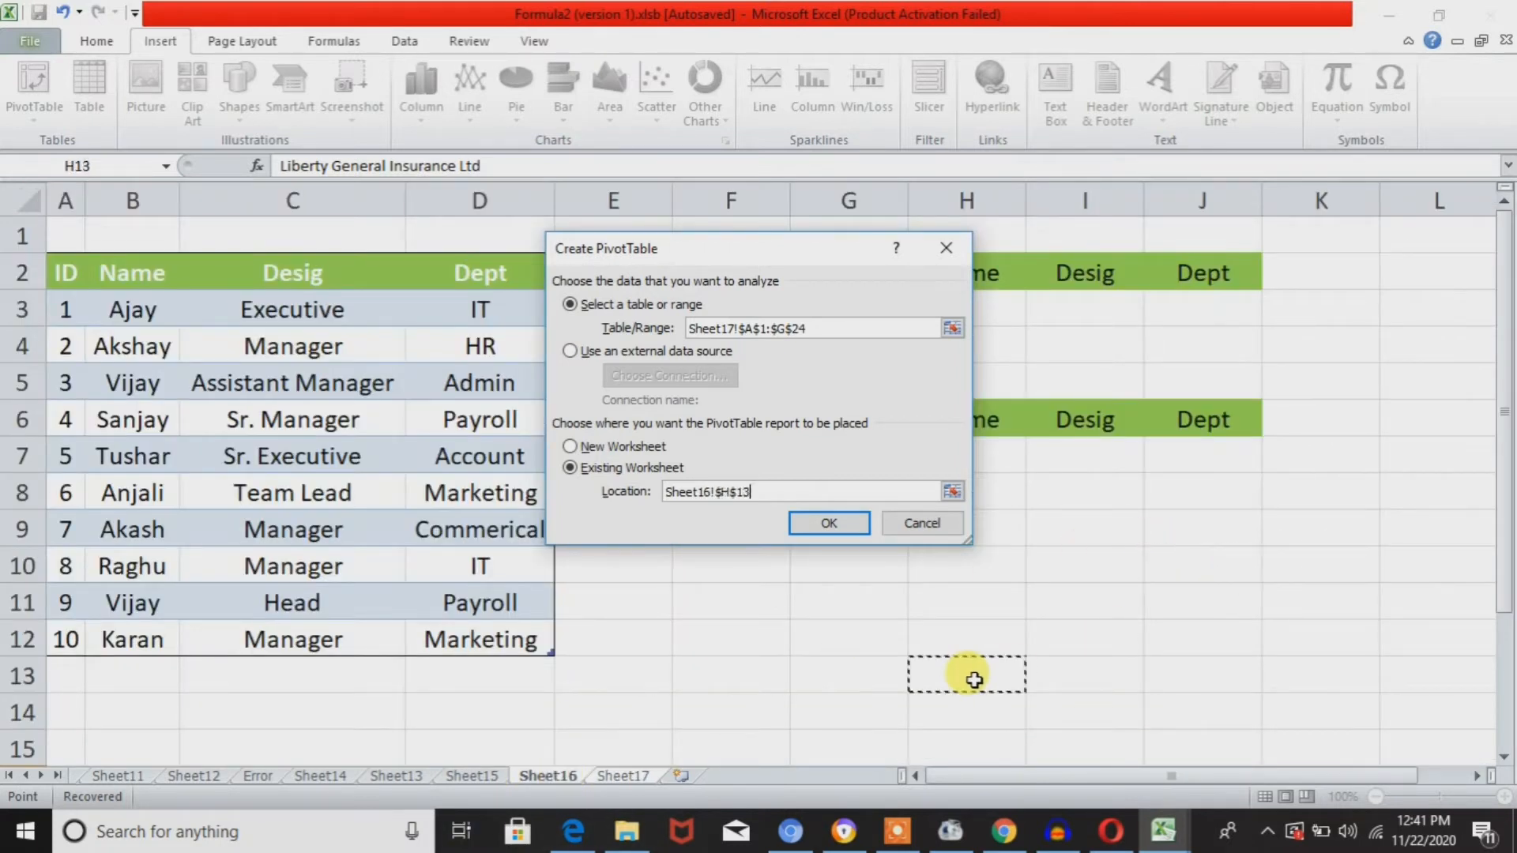
click(472, 778)
click(704, 684)
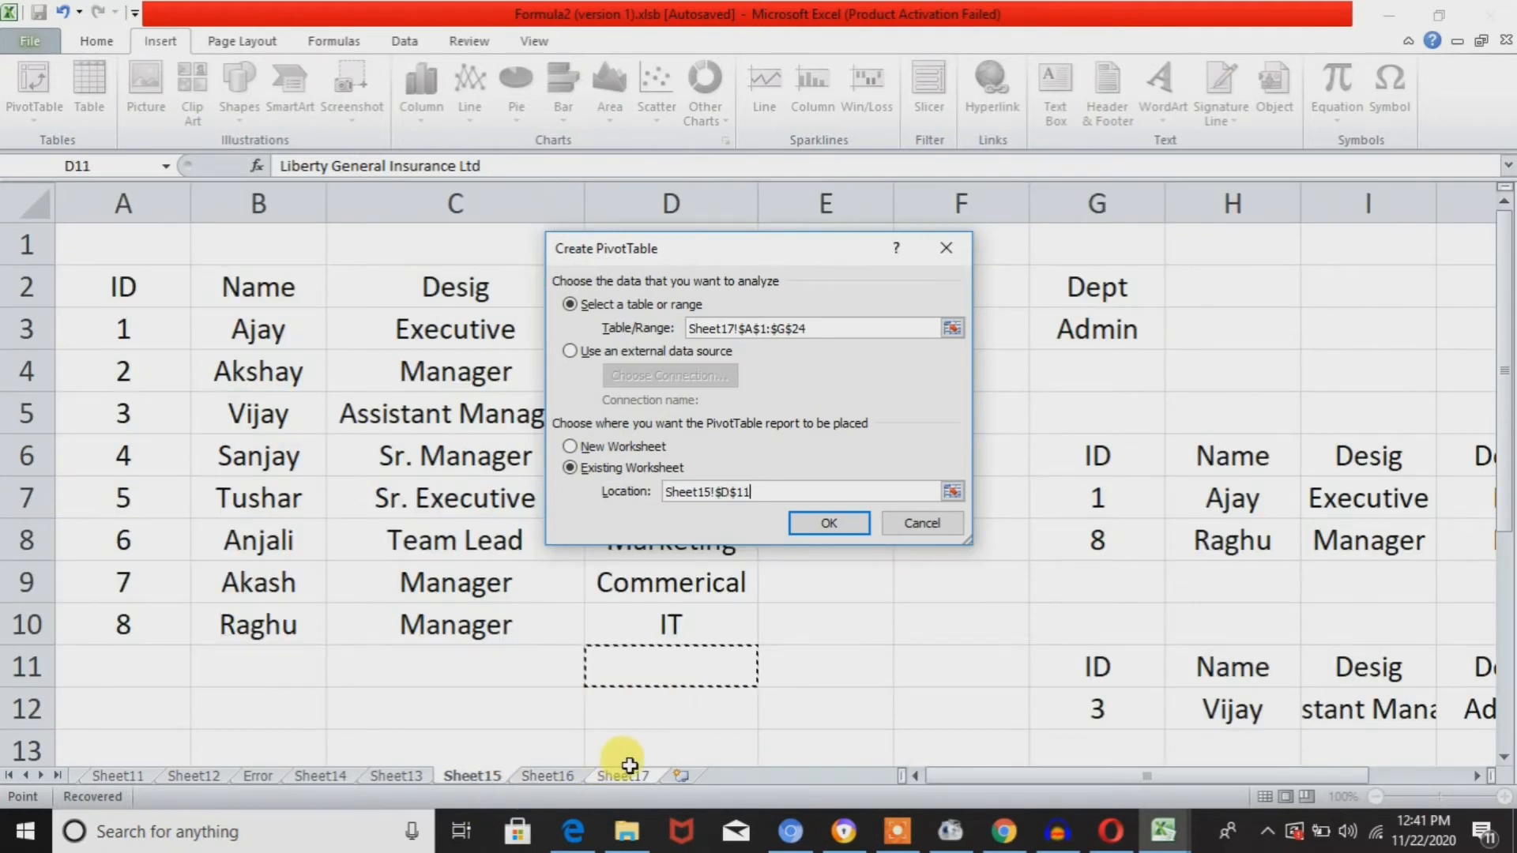
click(632, 778)
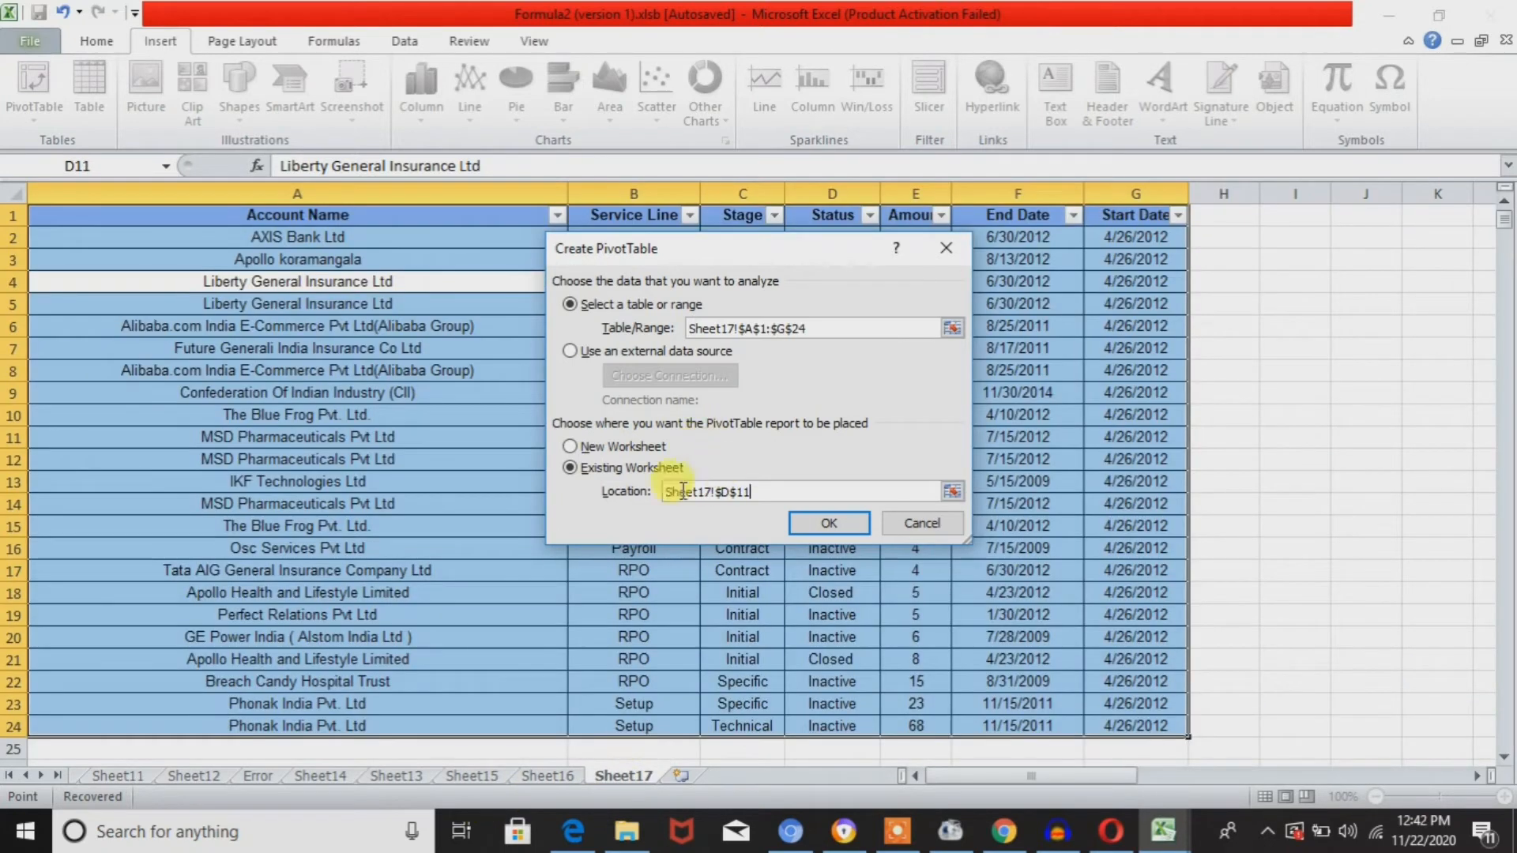
Place the pivot table on a new worksheet, create it and select an empty cell outside its area.
click(570, 447)
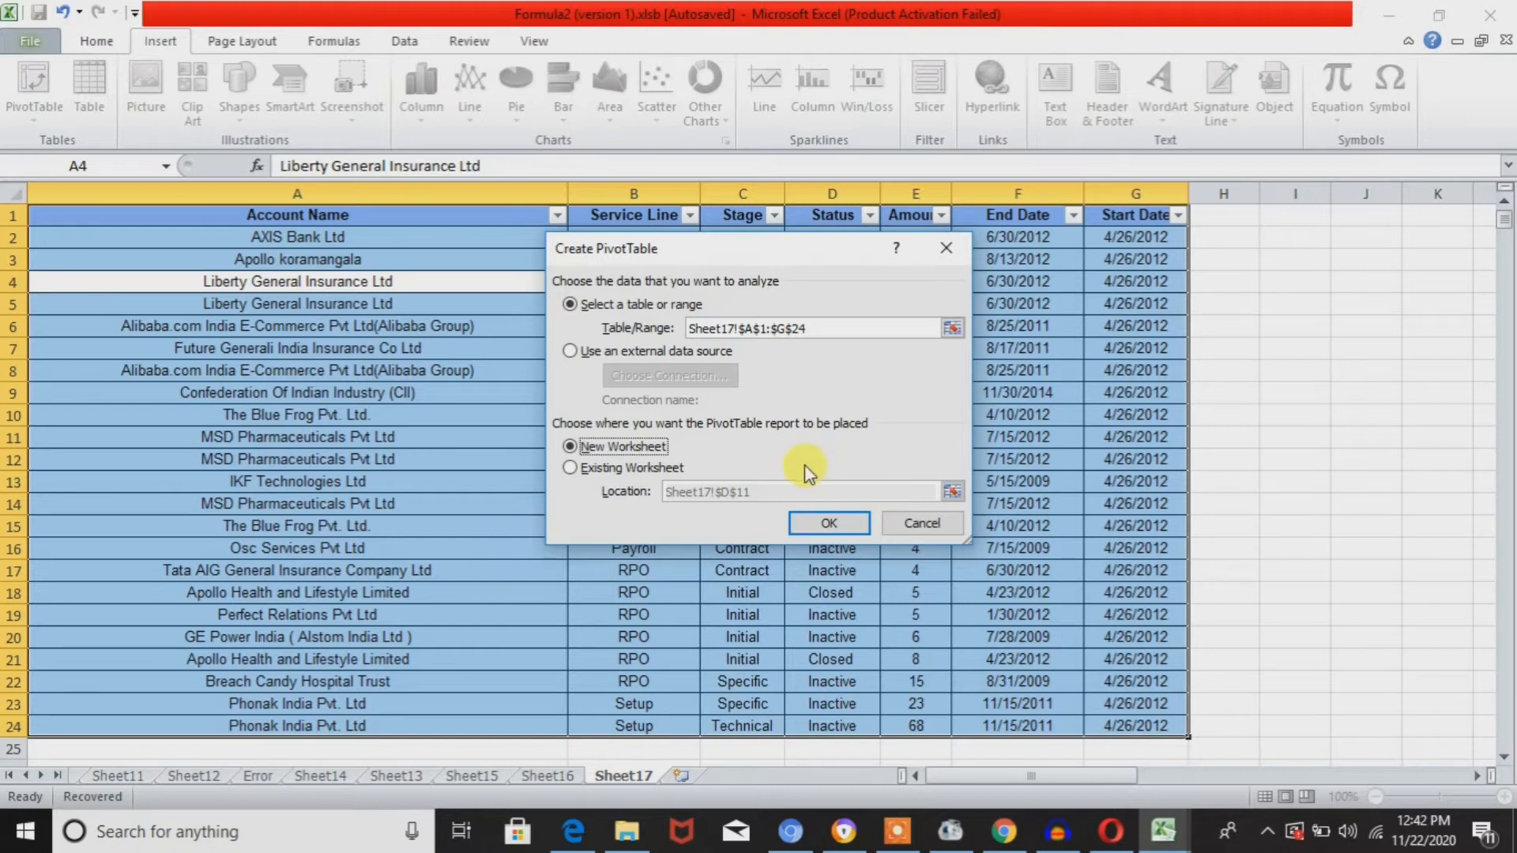
click(848, 523)
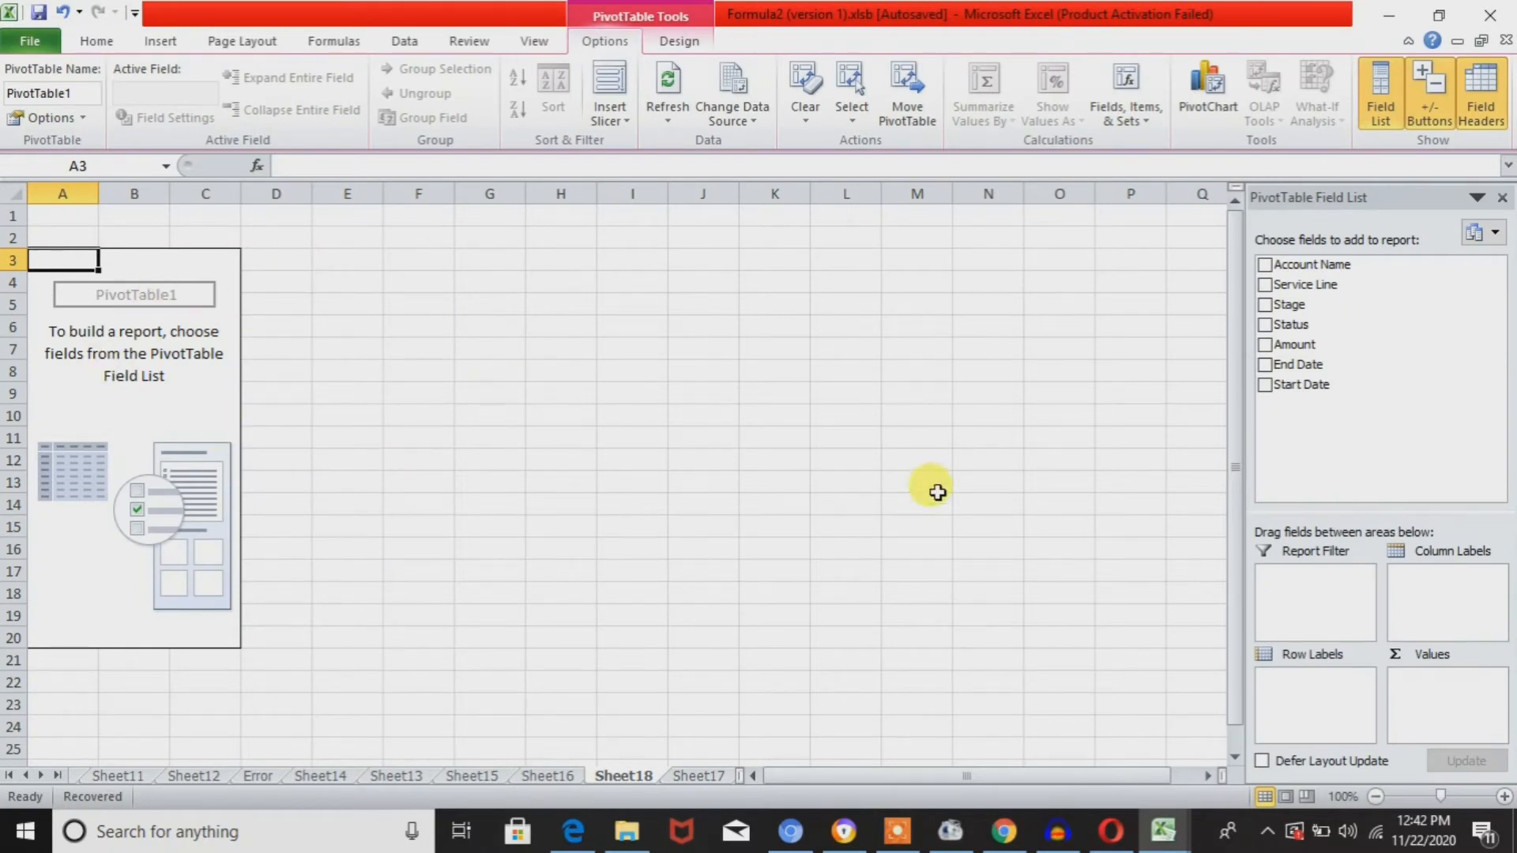
click(974, 458)
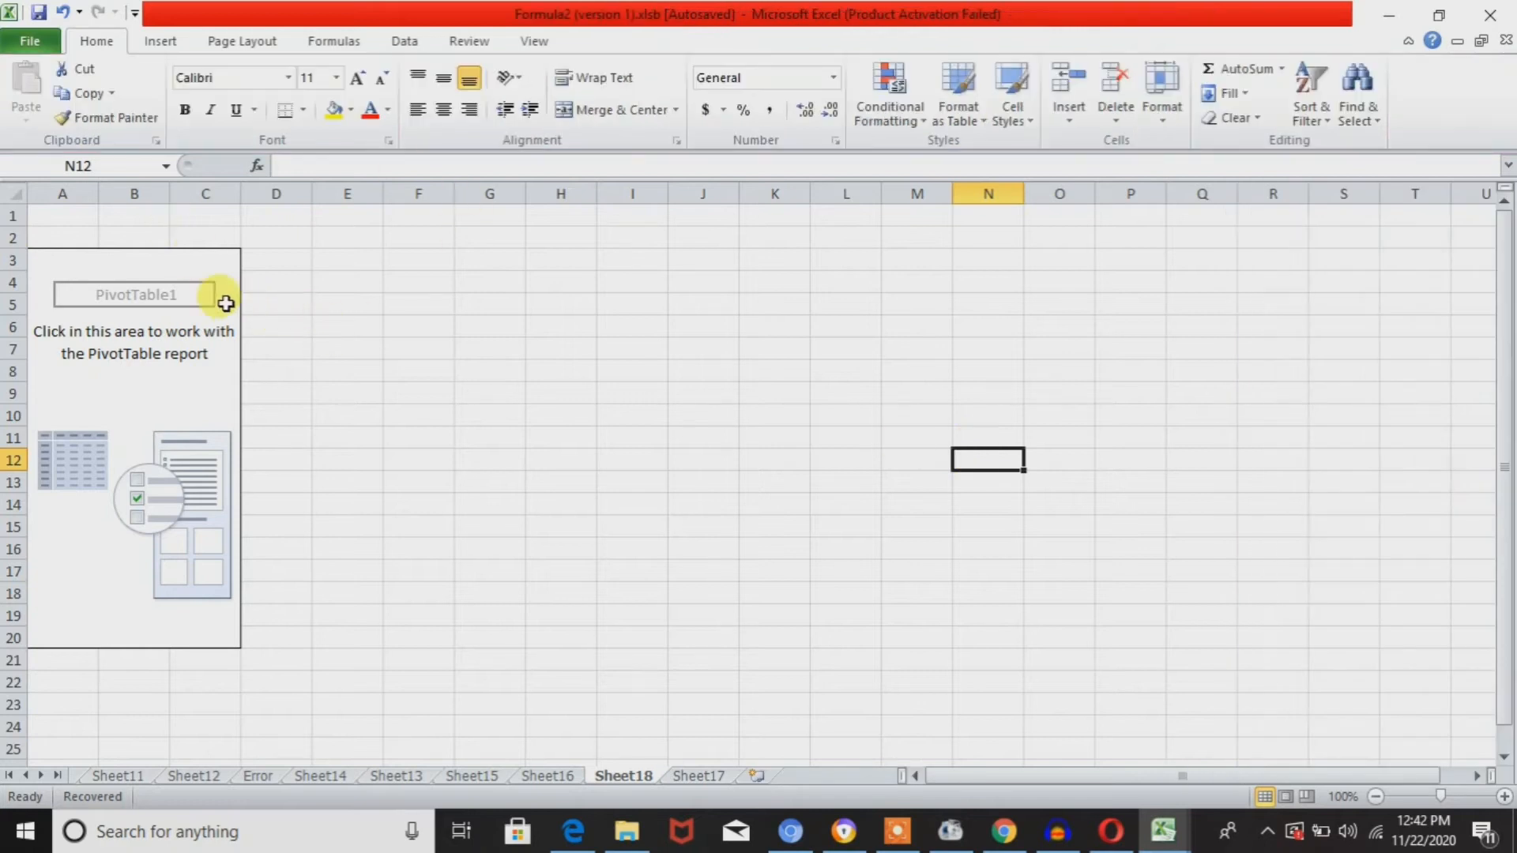
Reactivate the empty pivot table on Sheet18 and add Account Name and Service Line as row labels.
click(226, 303)
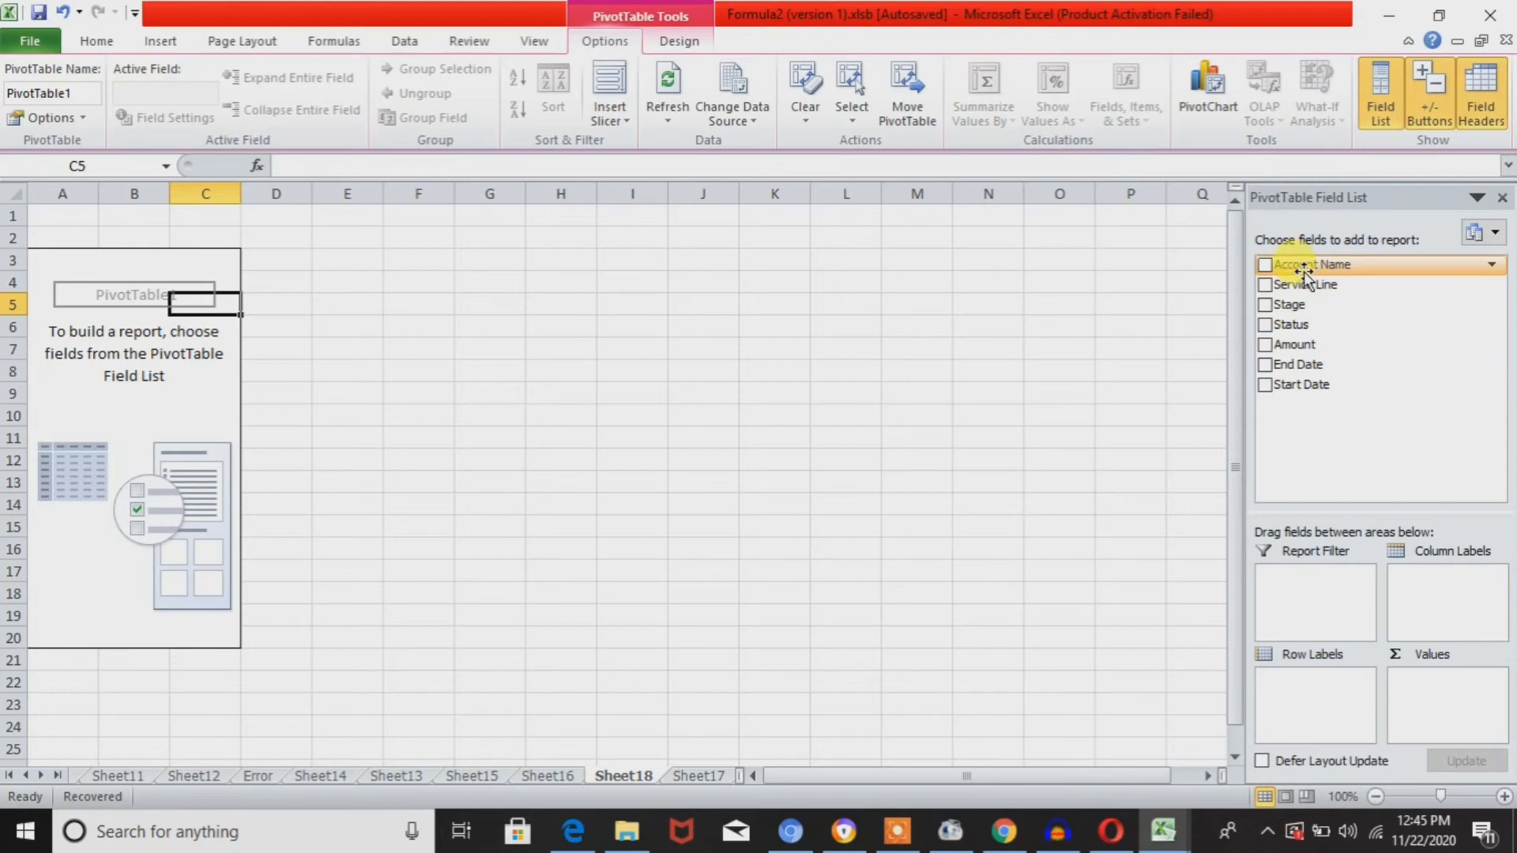
click(1264, 265)
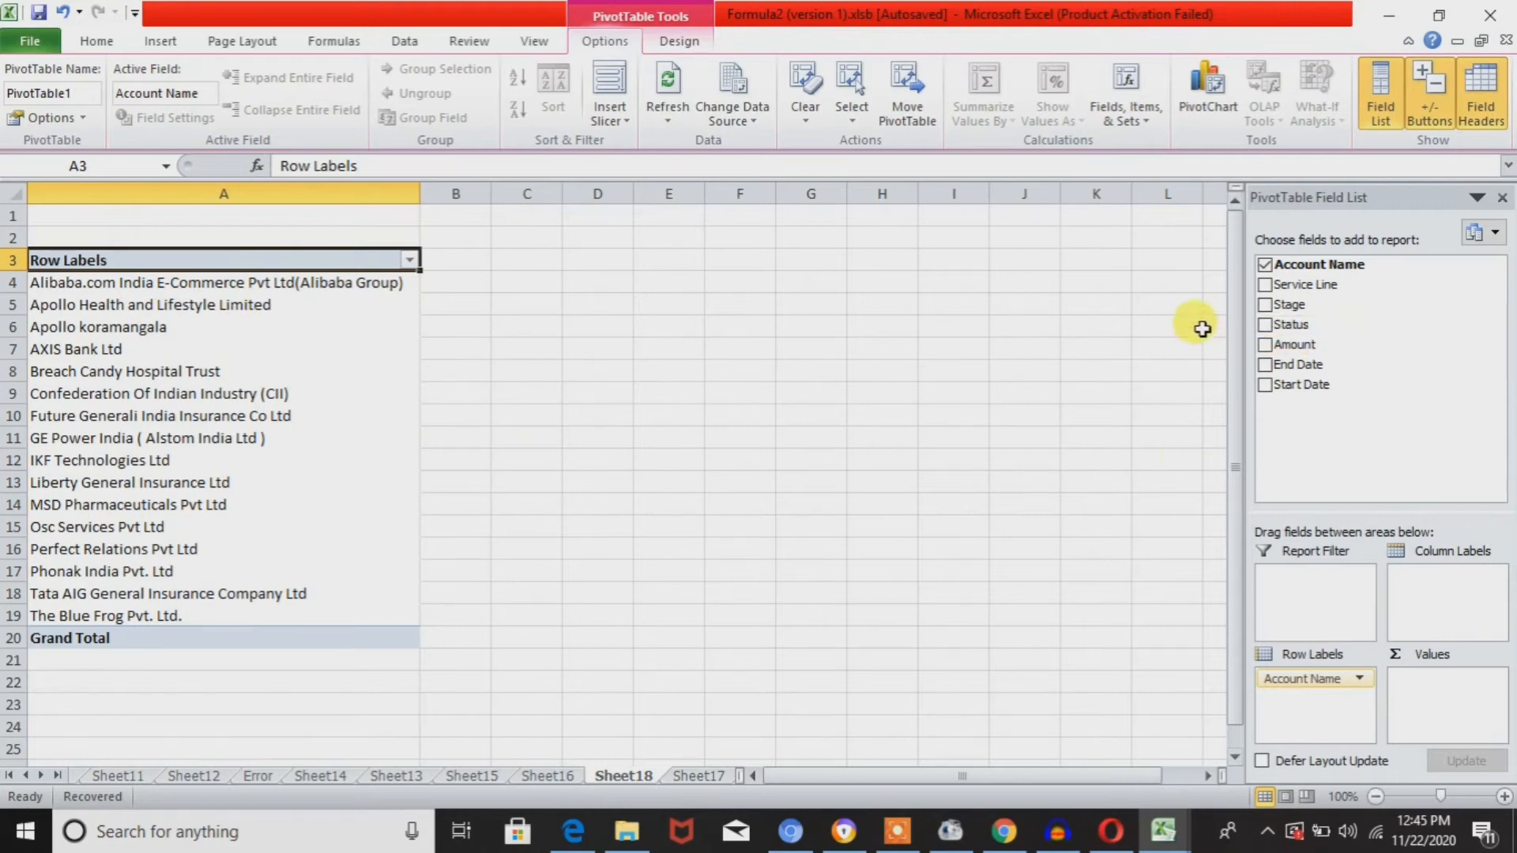
click(1266, 285)
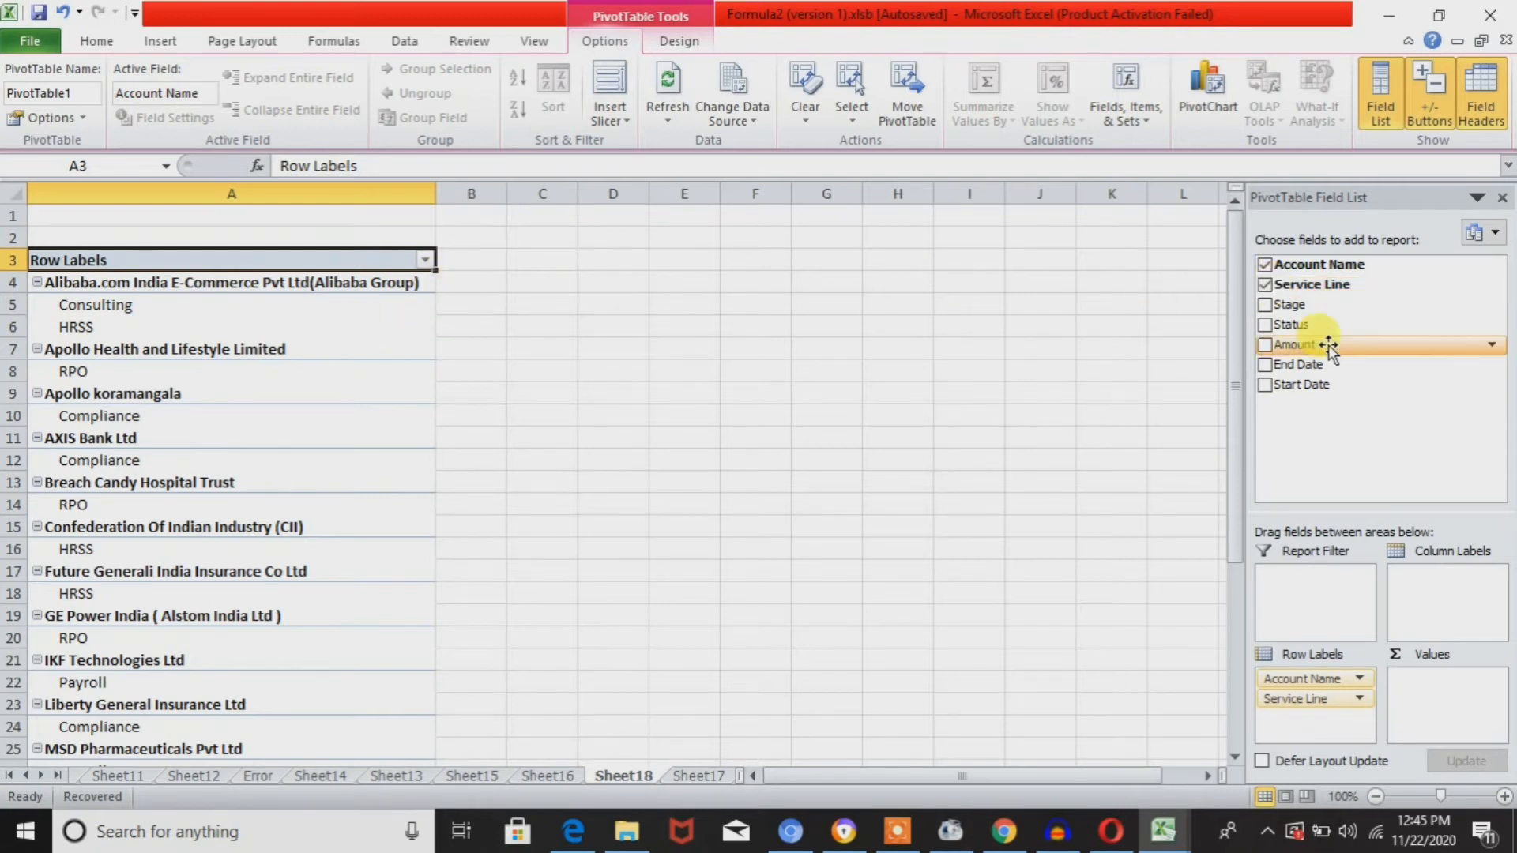
Try adding Stage and Status as row labels, and clear every field except Account Name.
click(1265, 305)
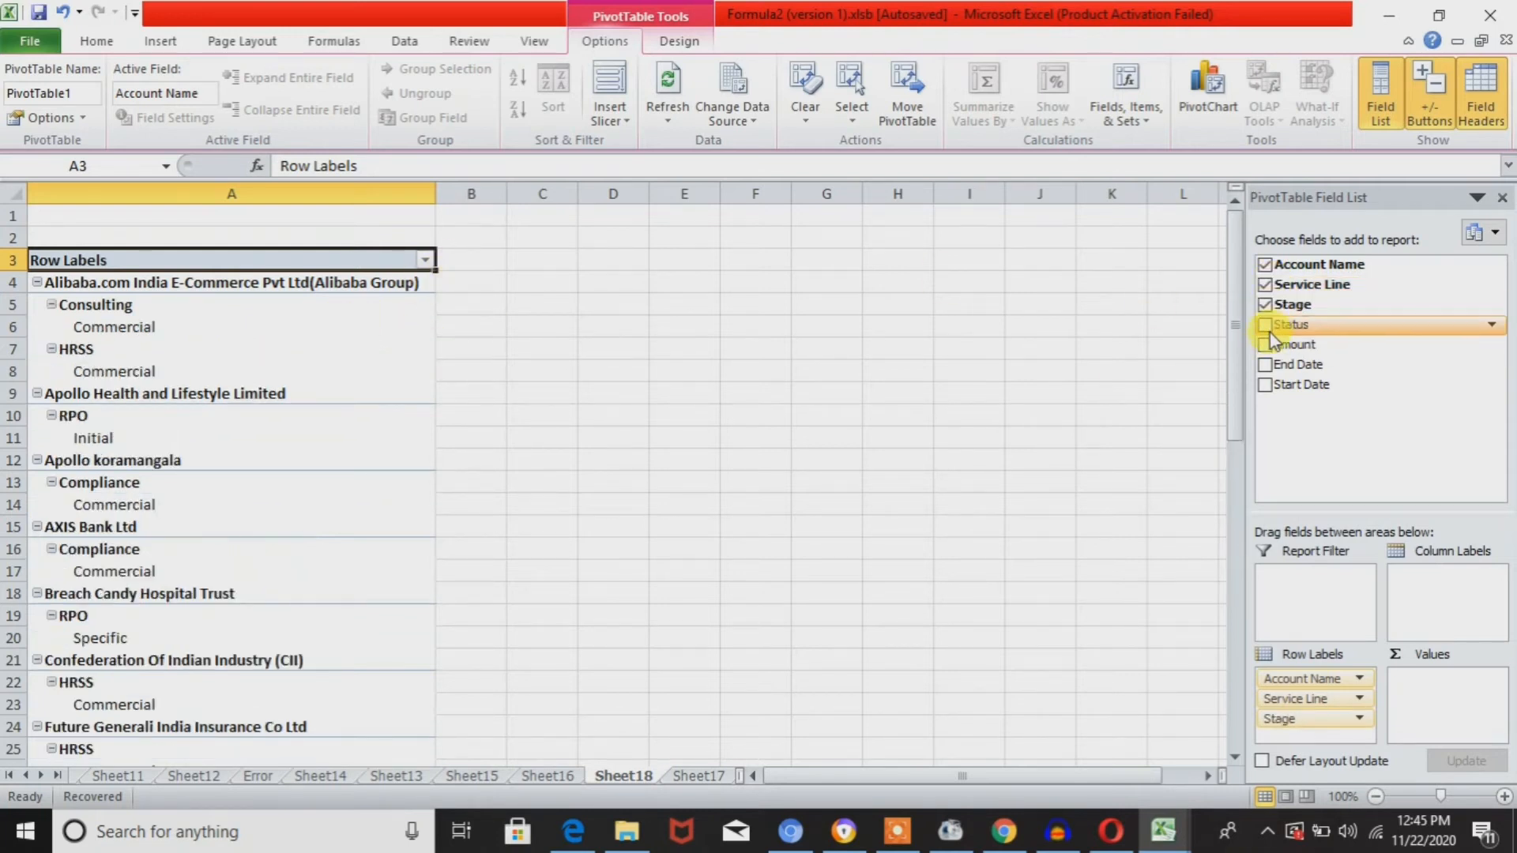
click(1265, 325)
click(1265, 305)
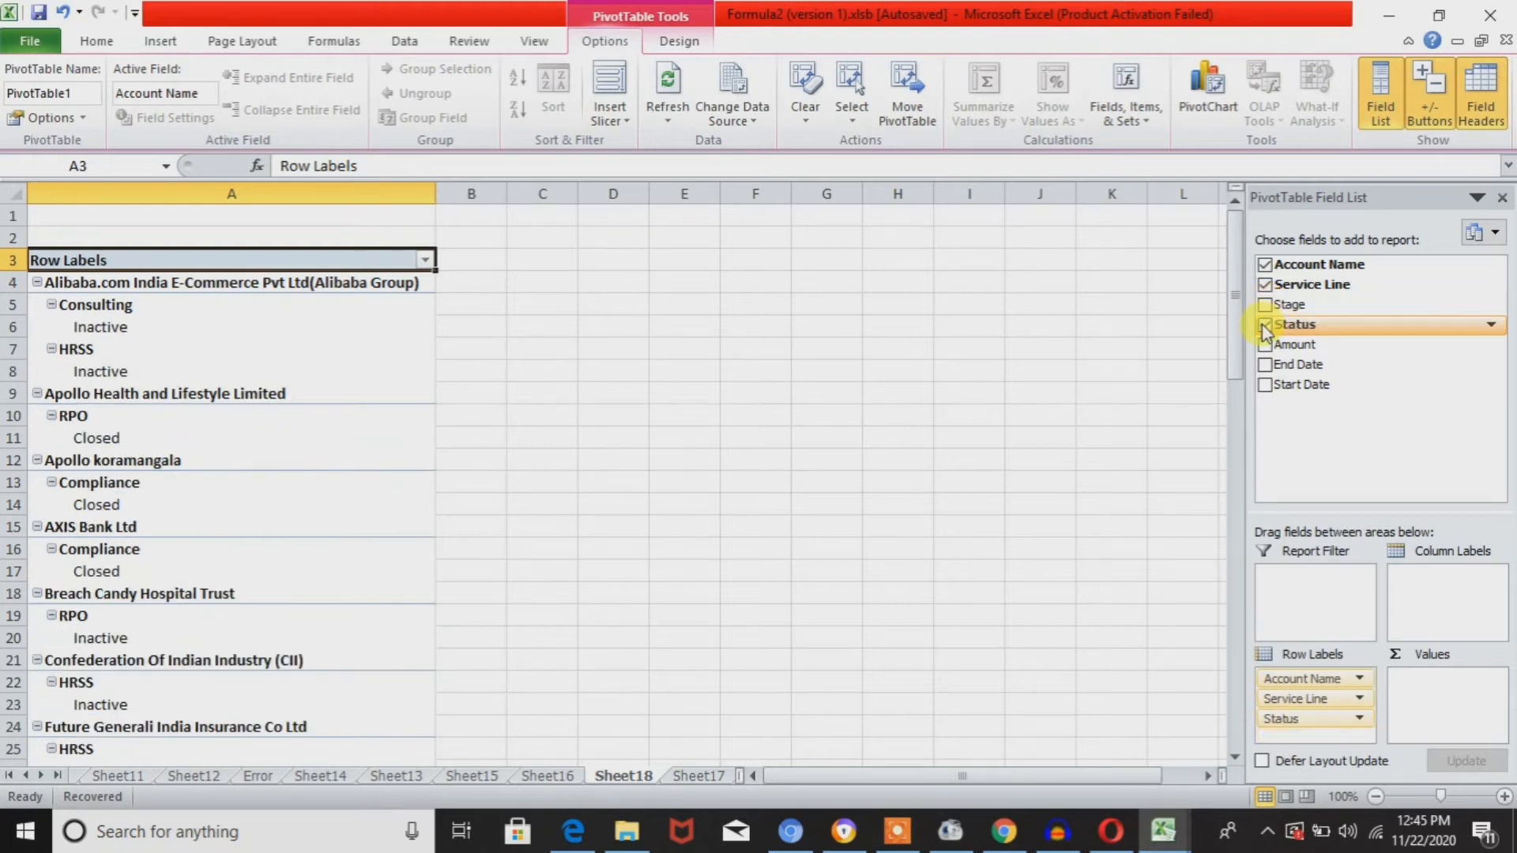
click(1265, 325)
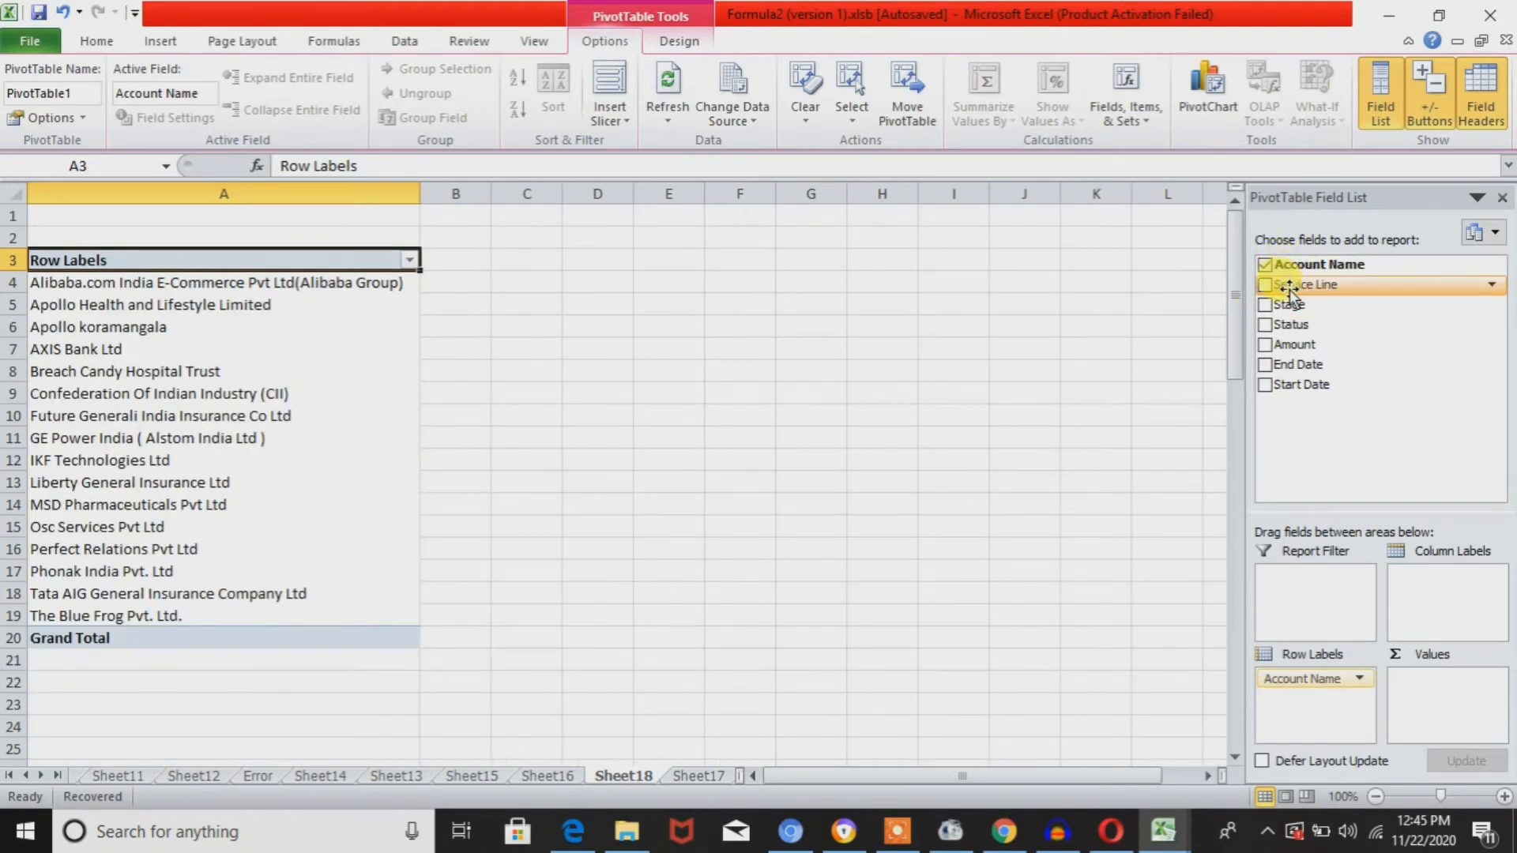
Add Service Line and Stage to the row labels below Account Name, and add Amount to the values area.
drag(1289, 292, 1294, 704)
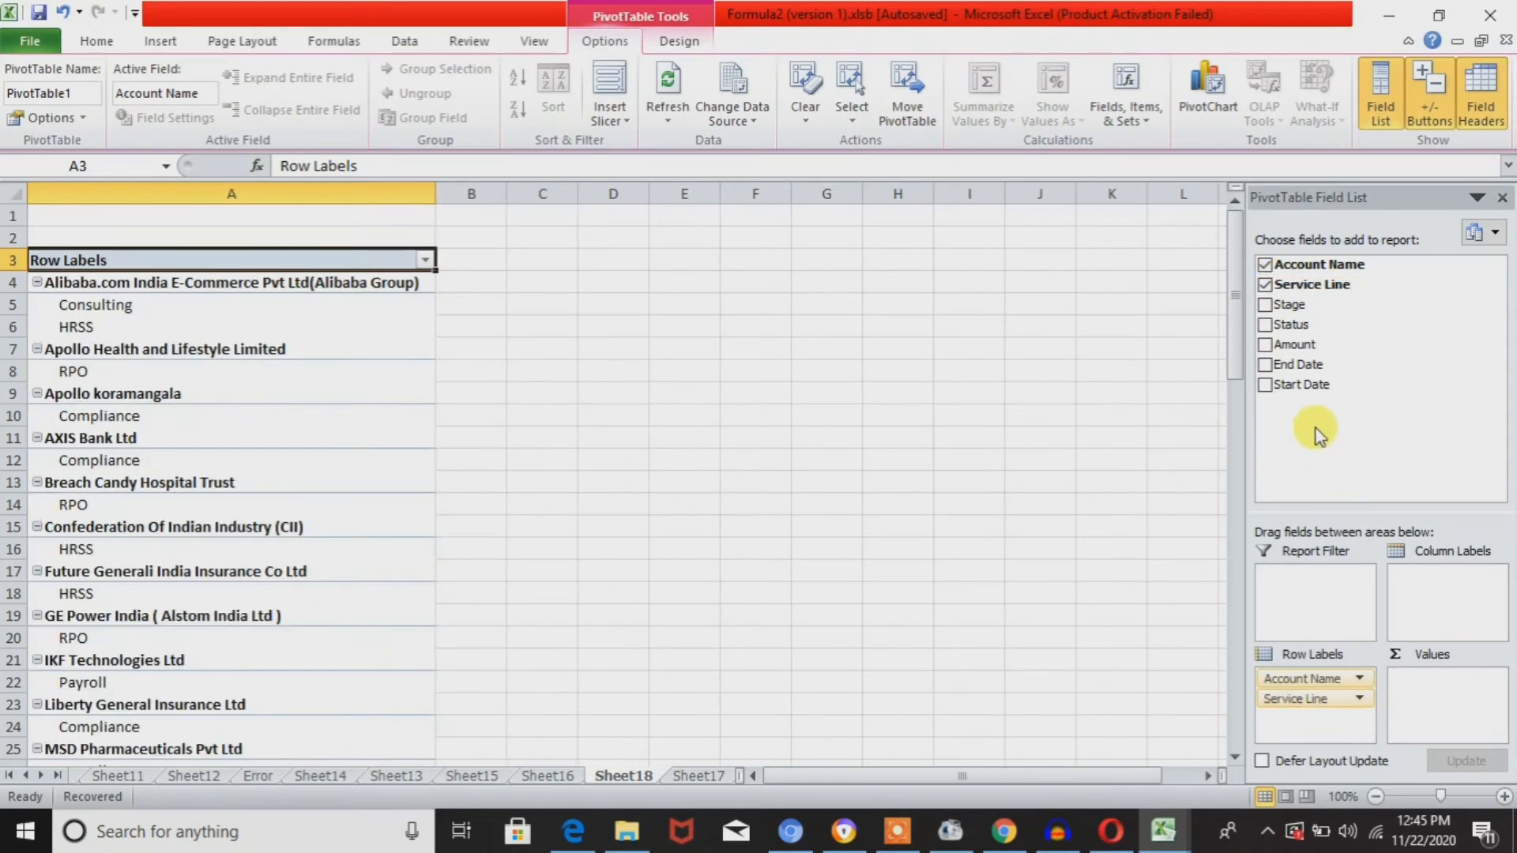
drag(1286, 308, 1324, 725)
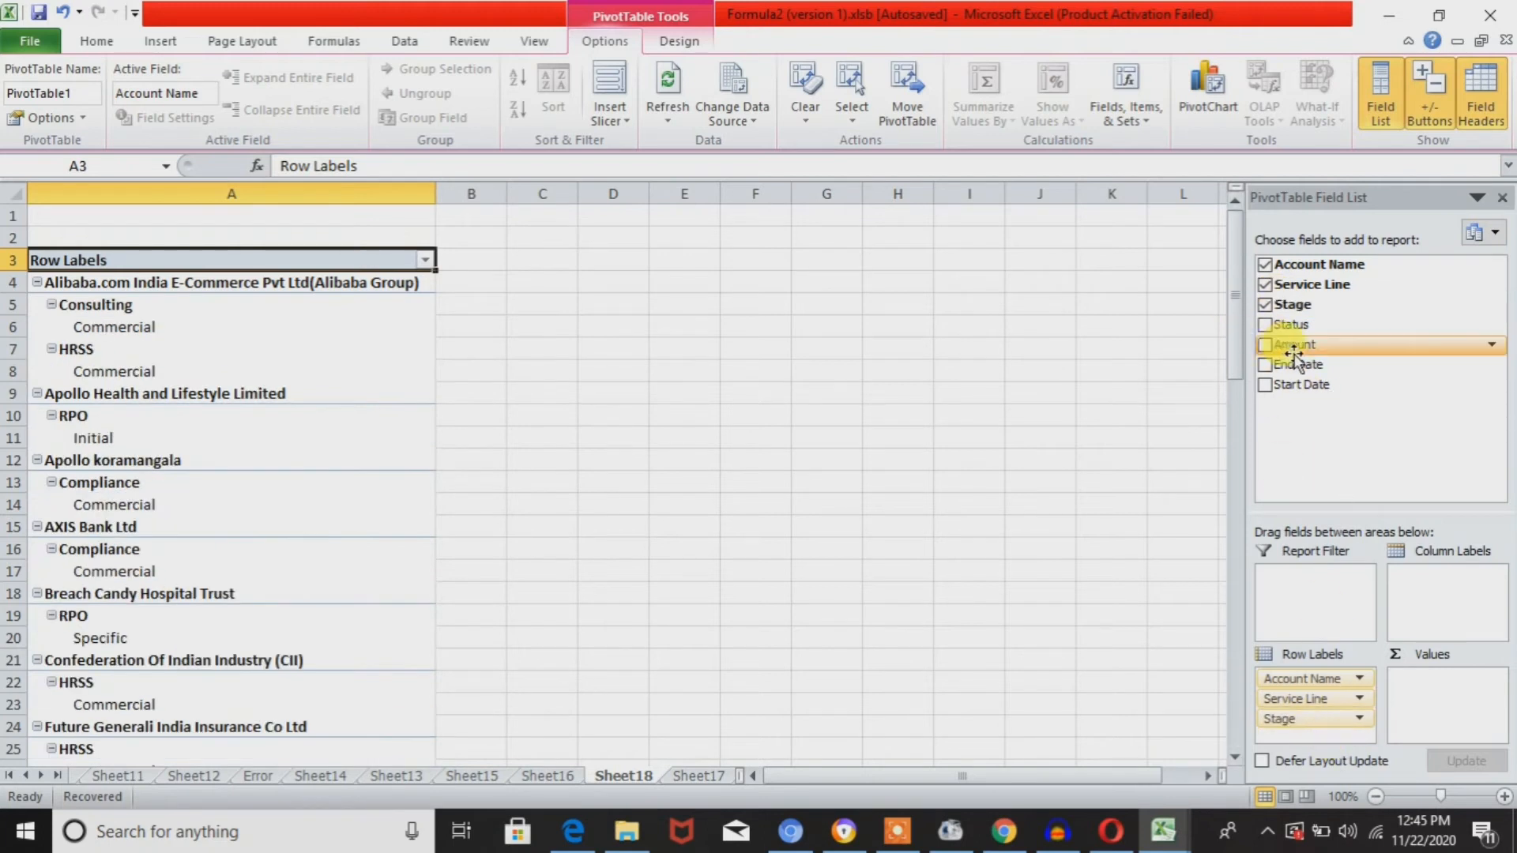
drag(1289, 344, 1471, 725)
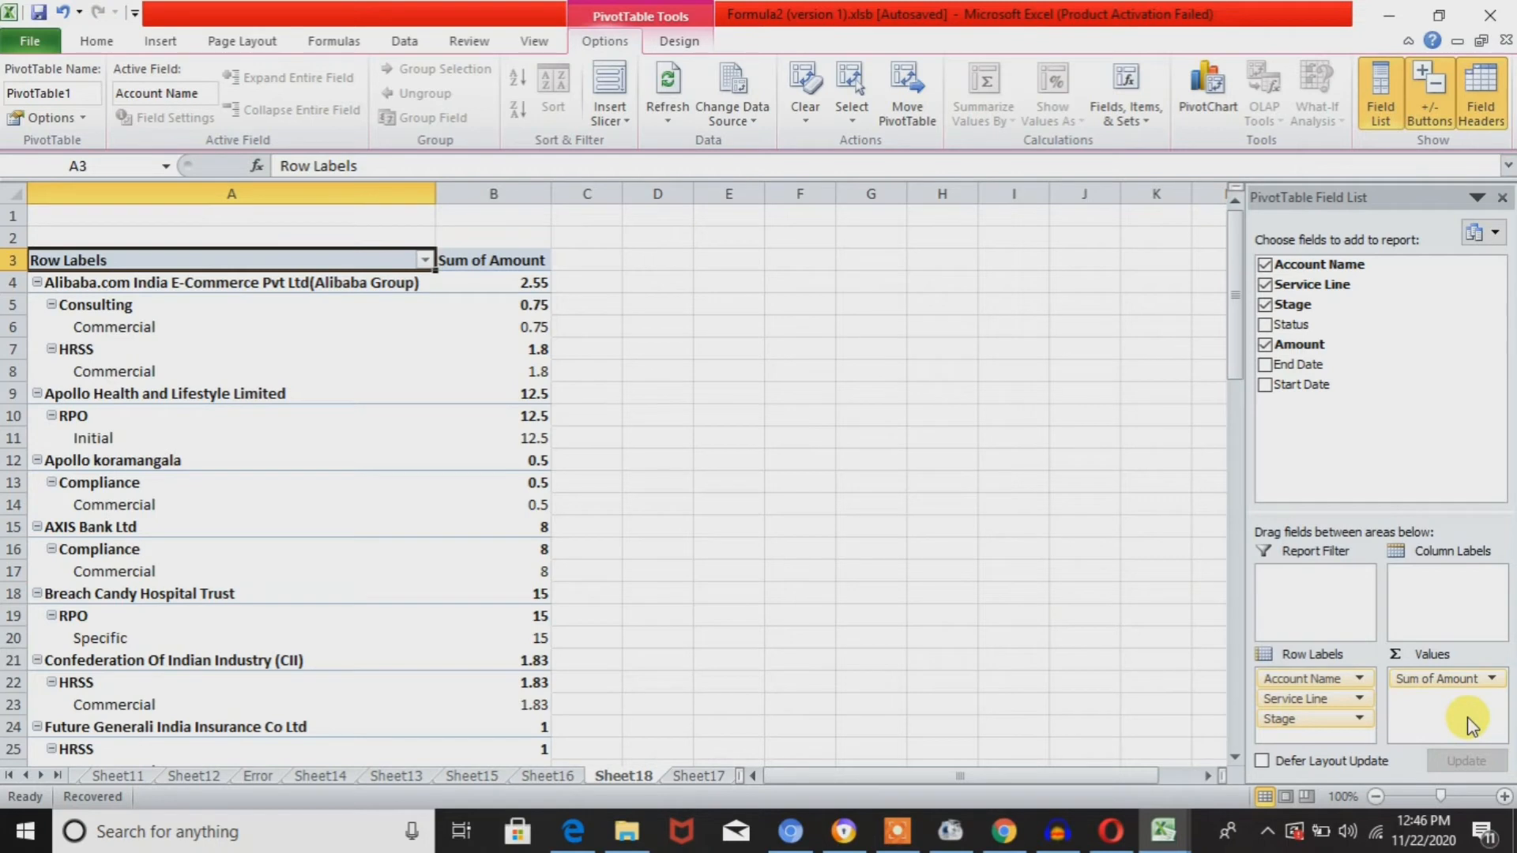
Enable the Classic PivotTable layout in the pivot table's display options and apply it.
right_click(353, 336)
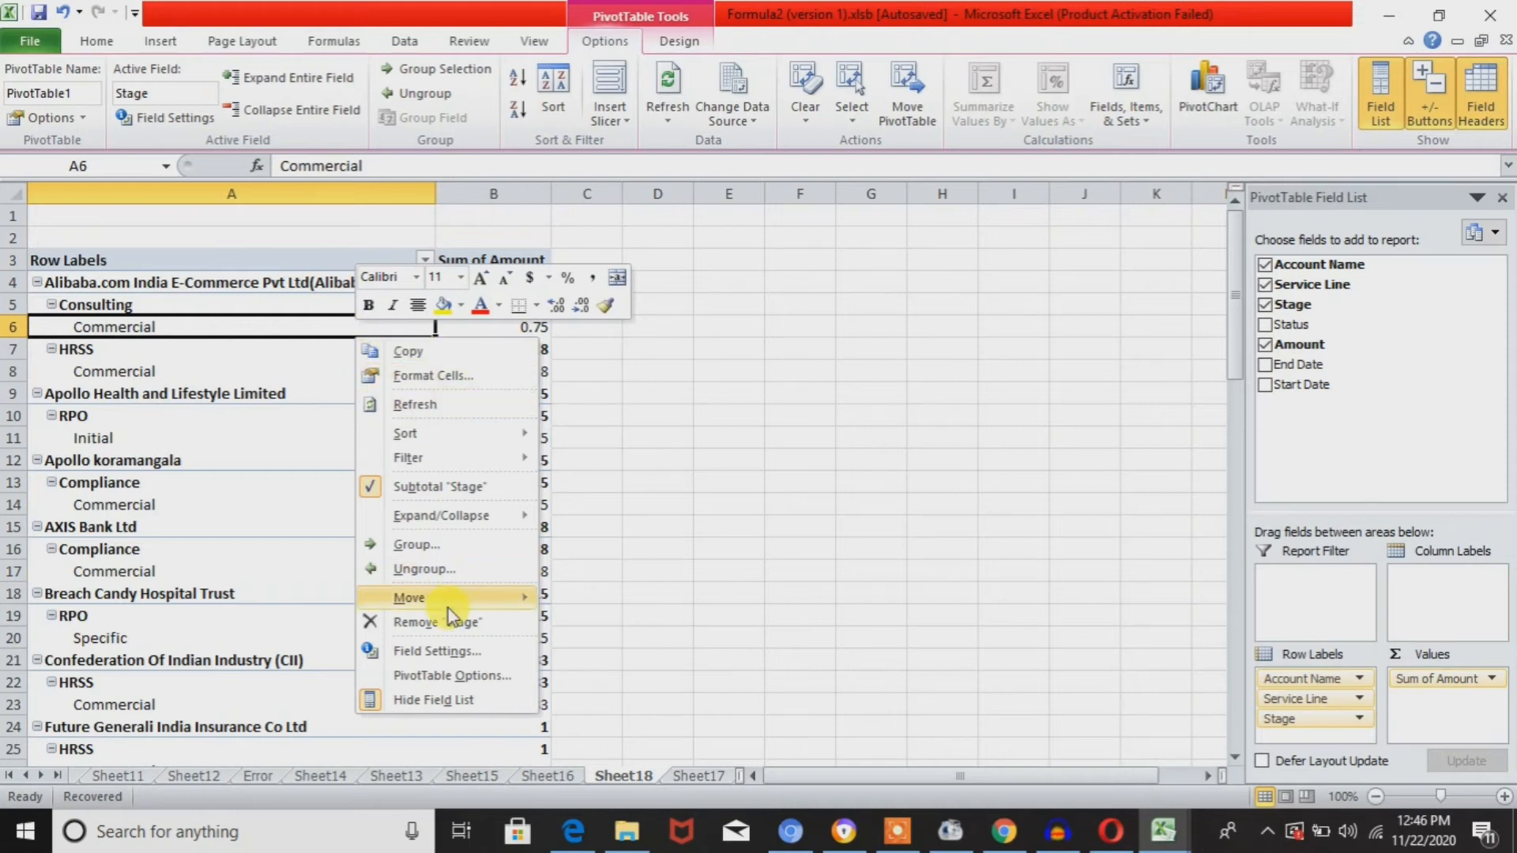
click(467, 679)
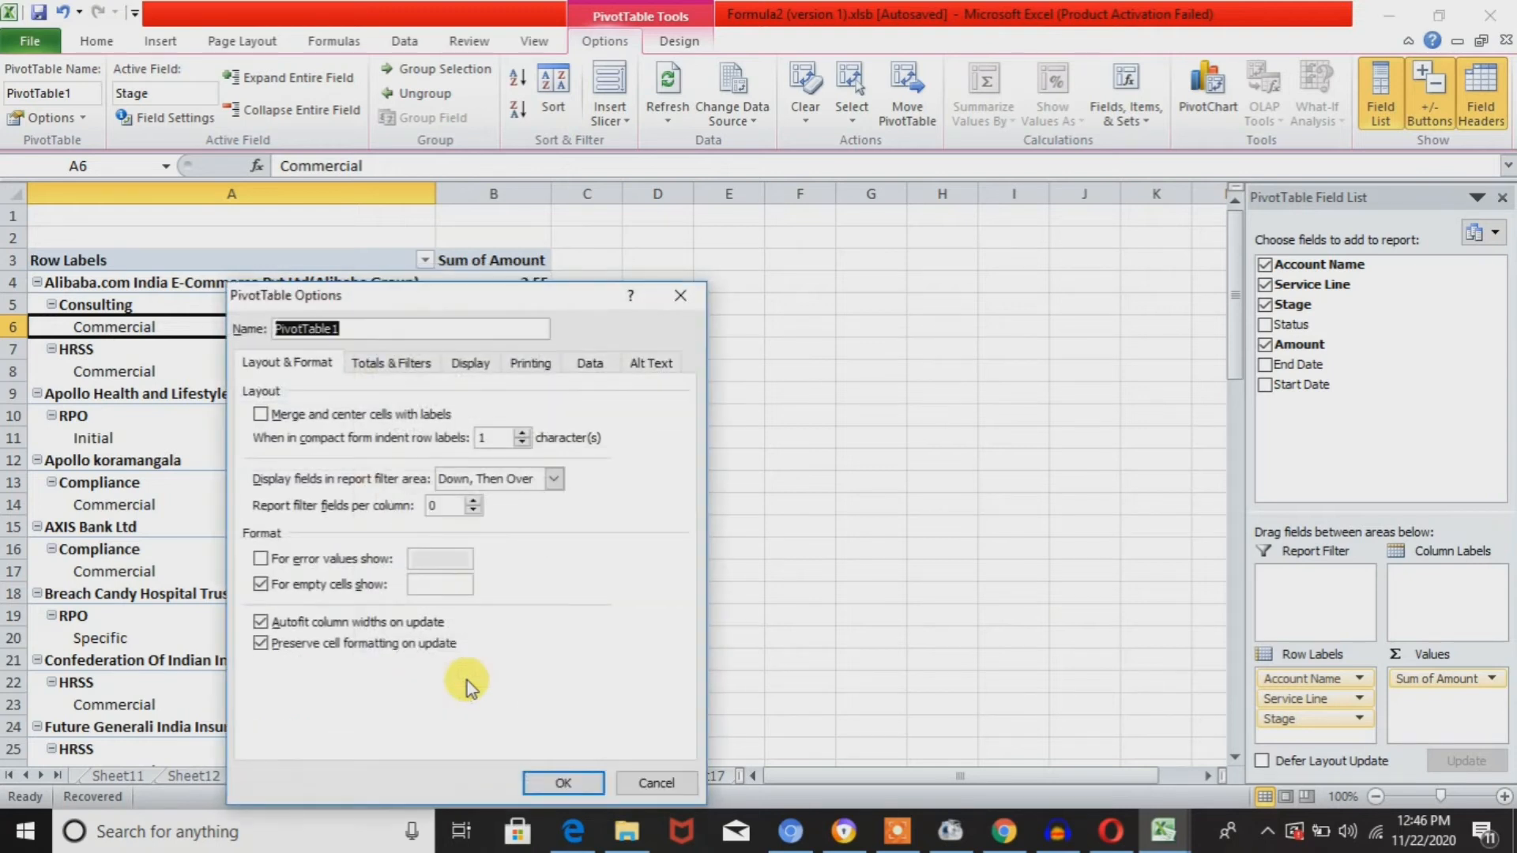
click(472, 368)
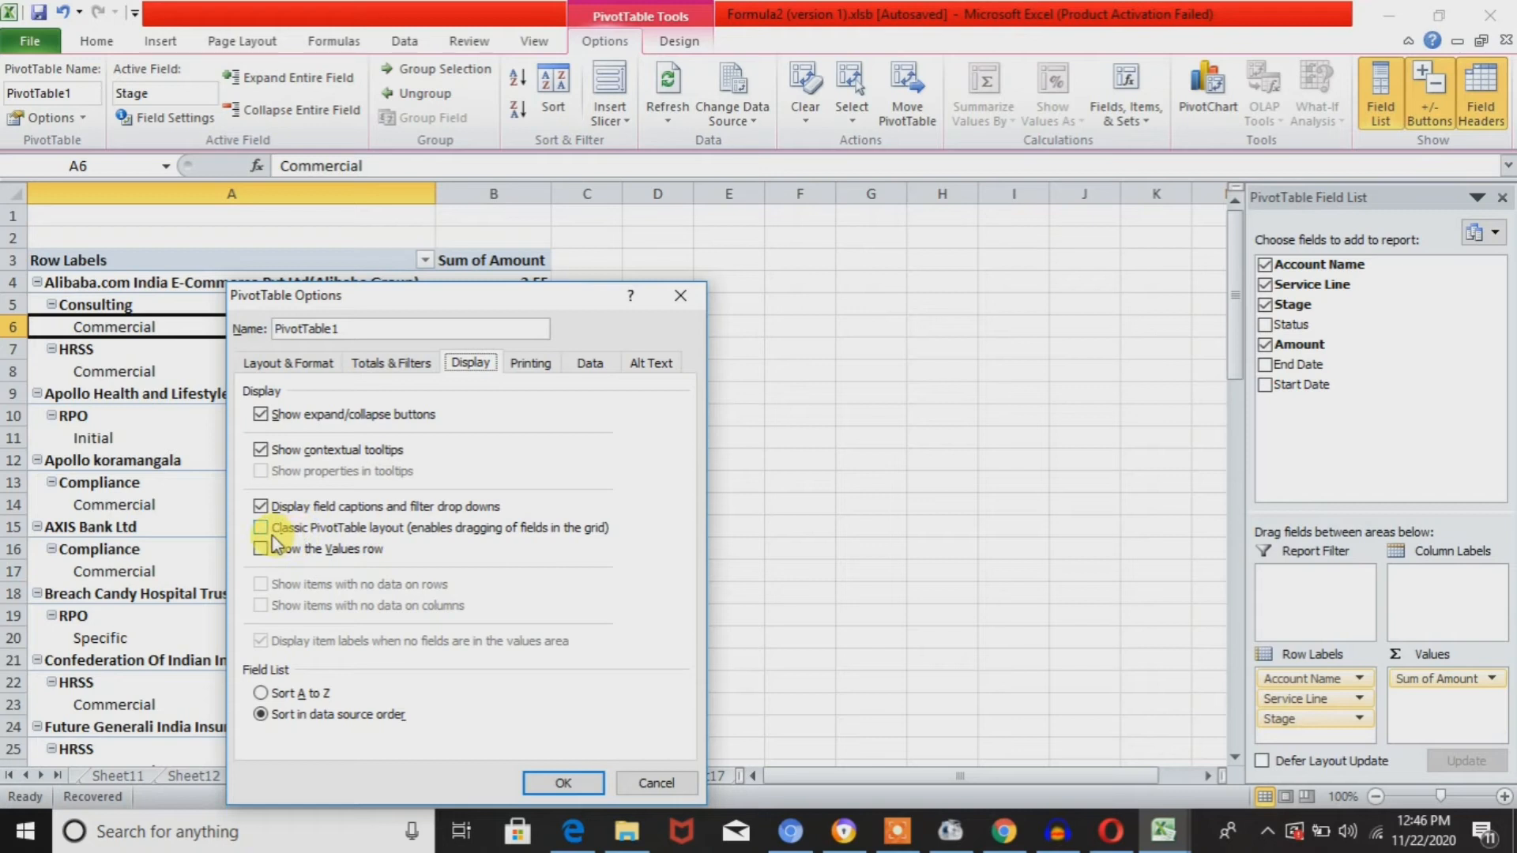
click(261, 528)
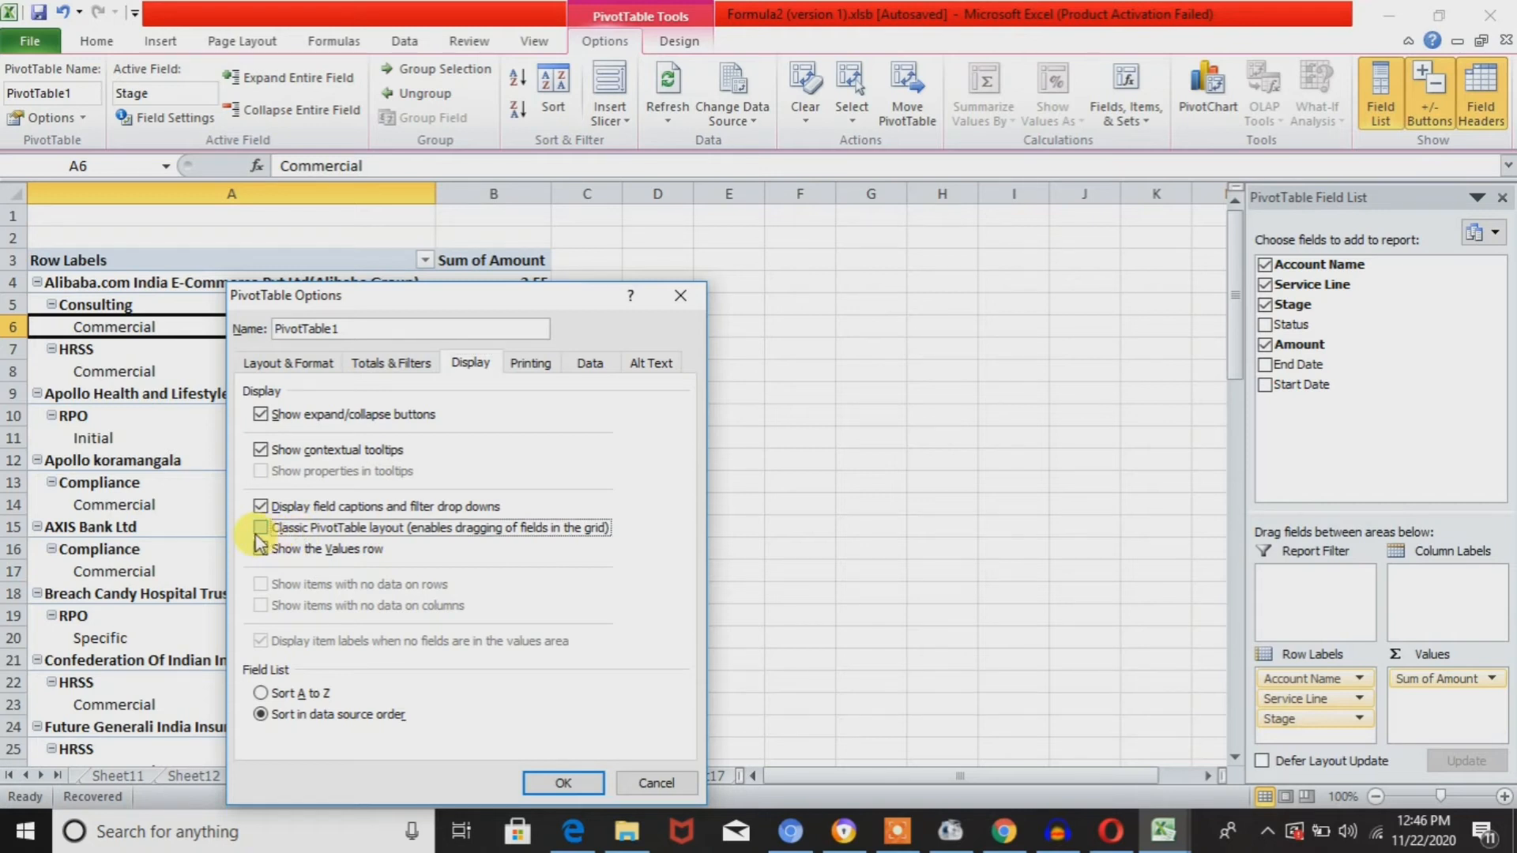
click(580, 784)
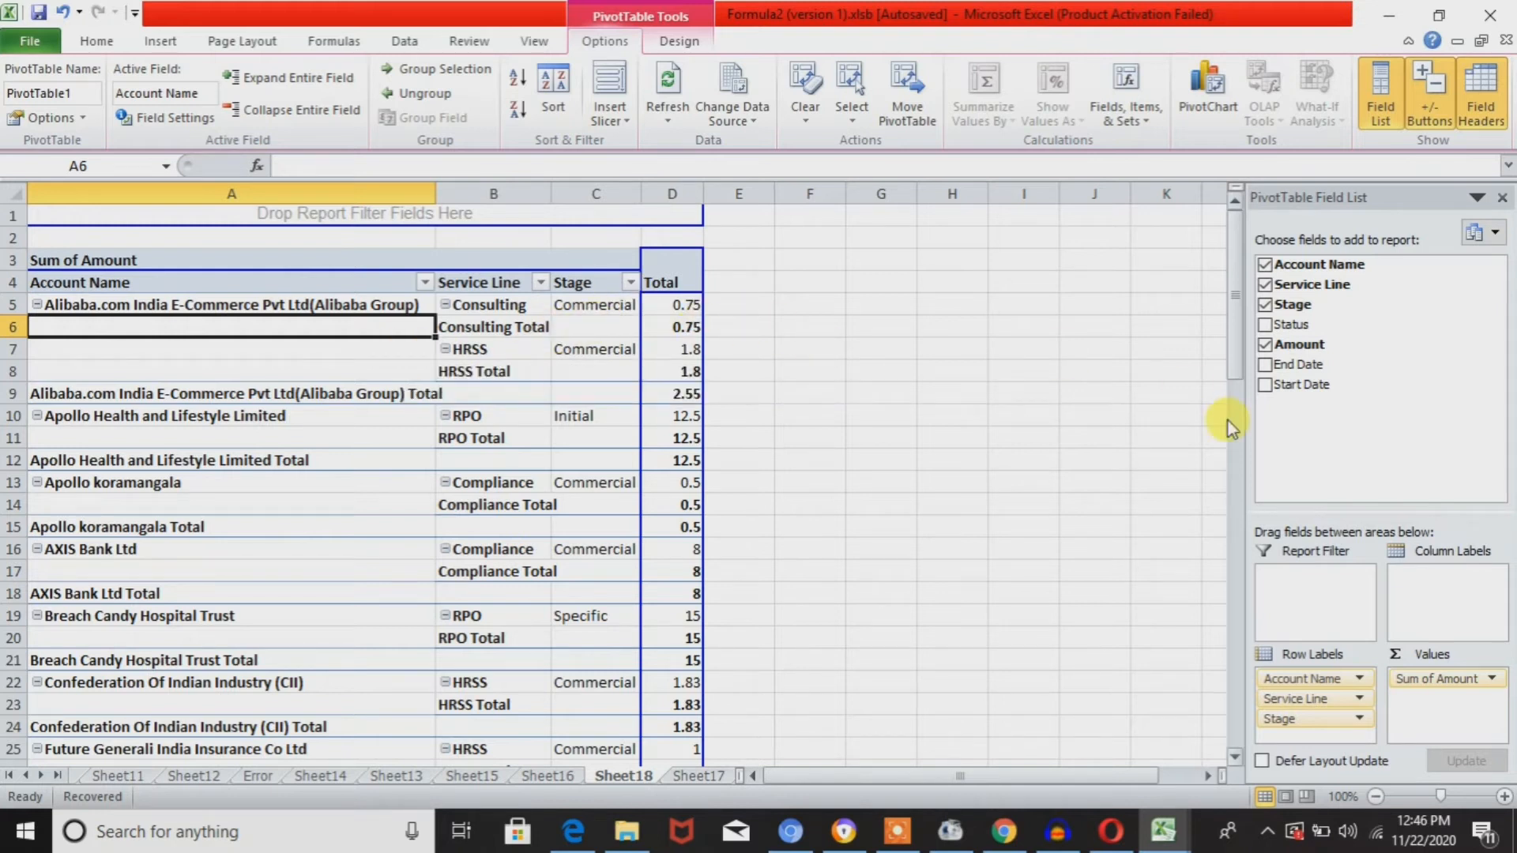
Reorder the row fields in the grid so Stage comes first, ahead of Account Name and Service Line.
drag(1343, 327, 464, 285)
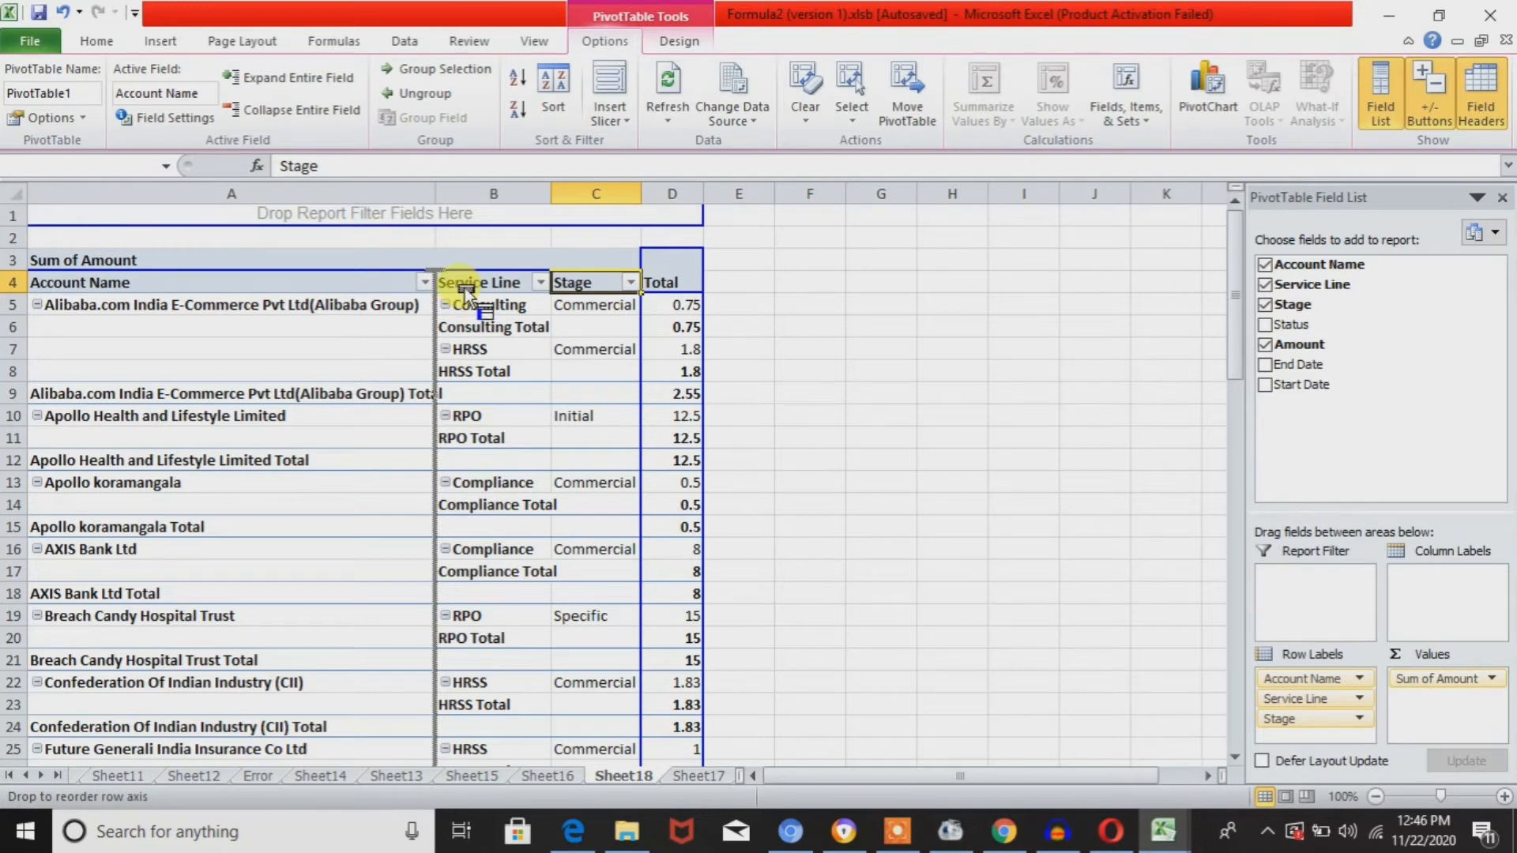
drag(465, 287, 465, 288)
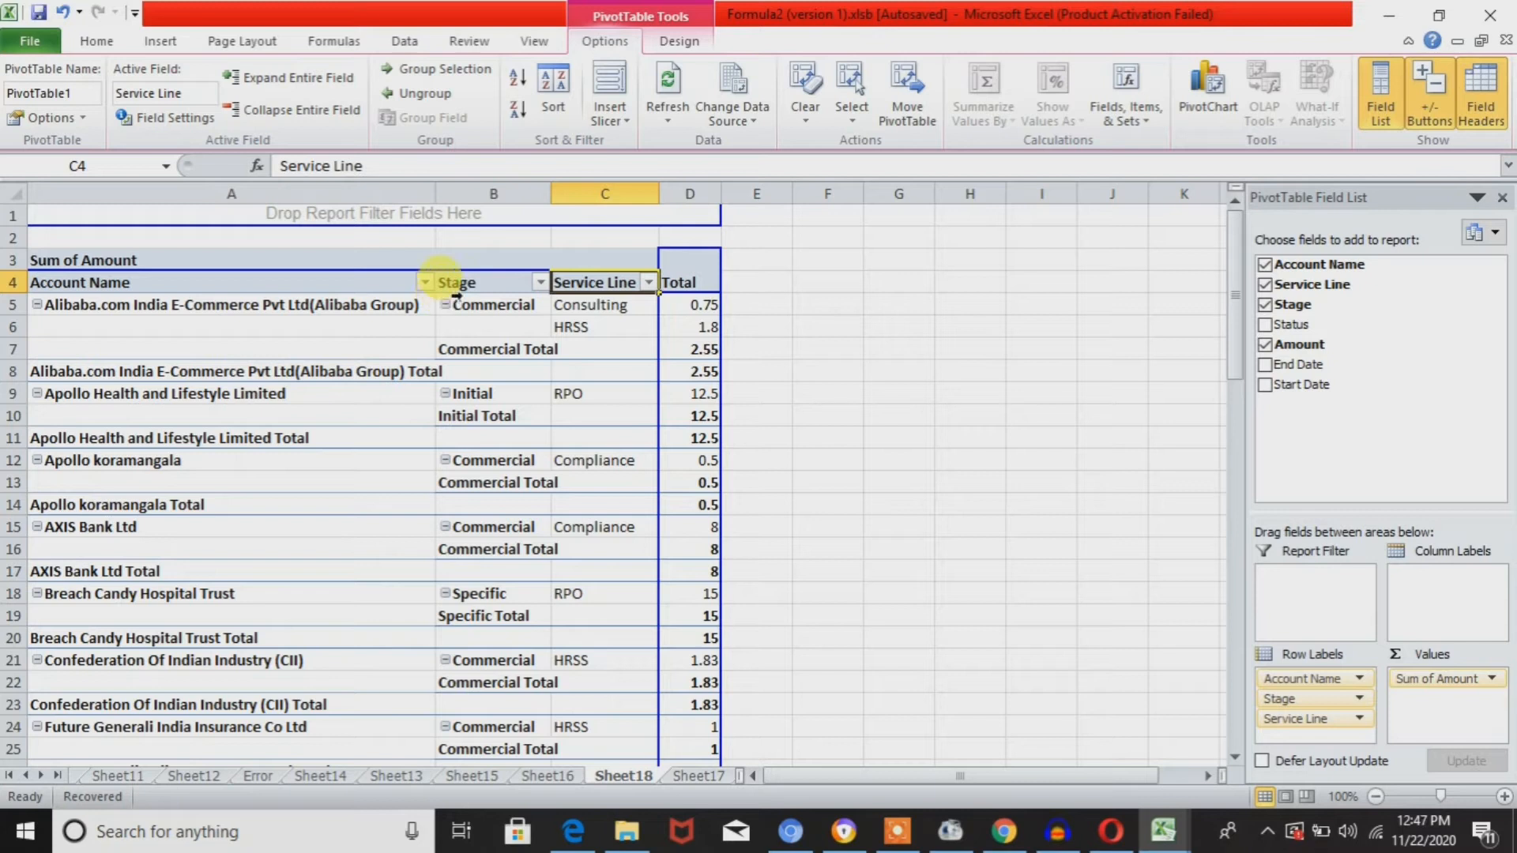
click(469, 286)
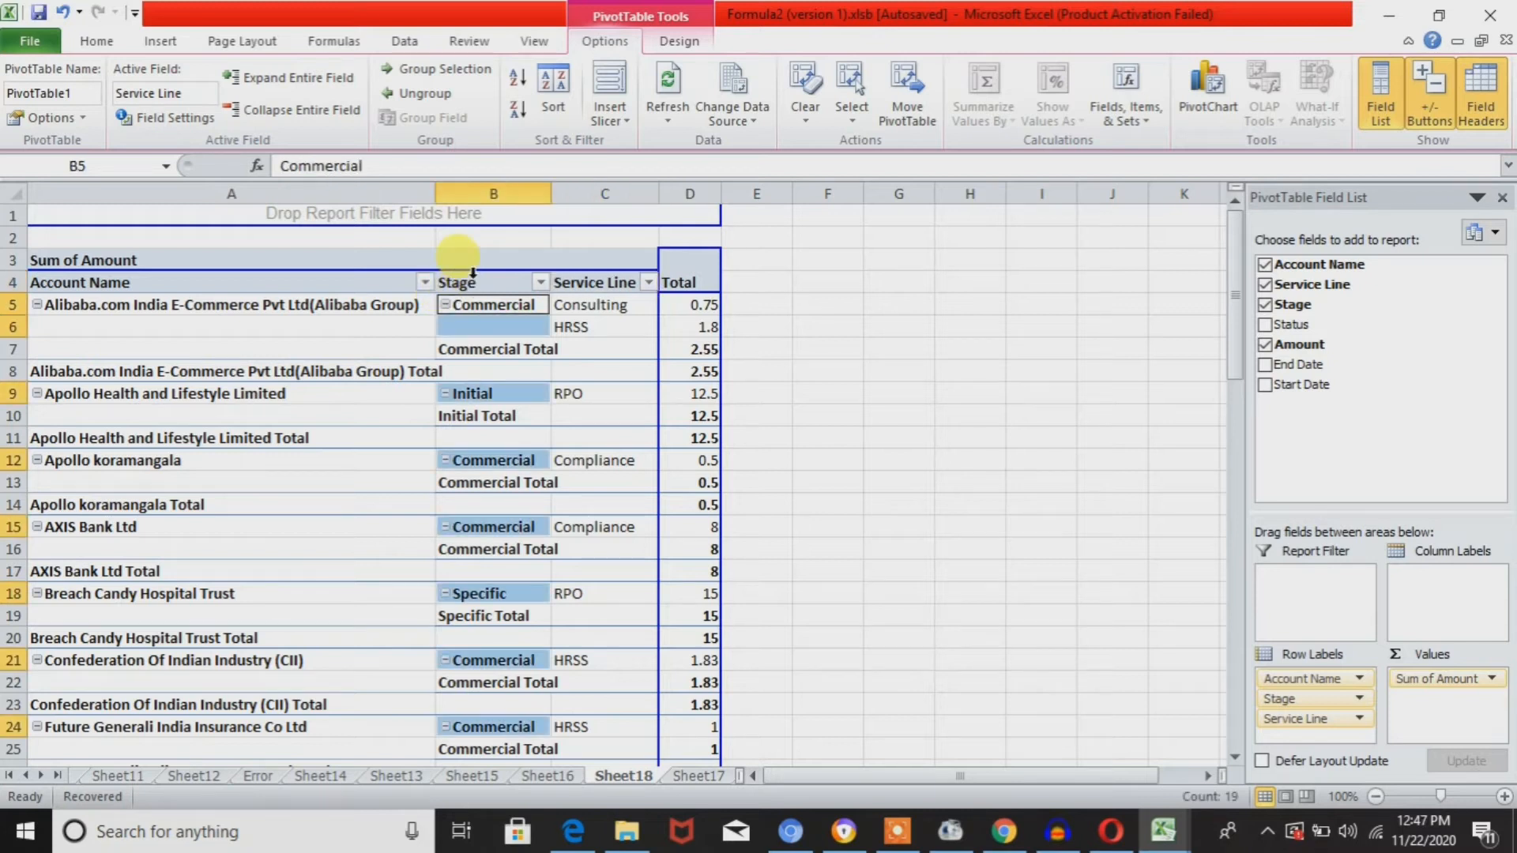
drag(466, 289, 154, 304)
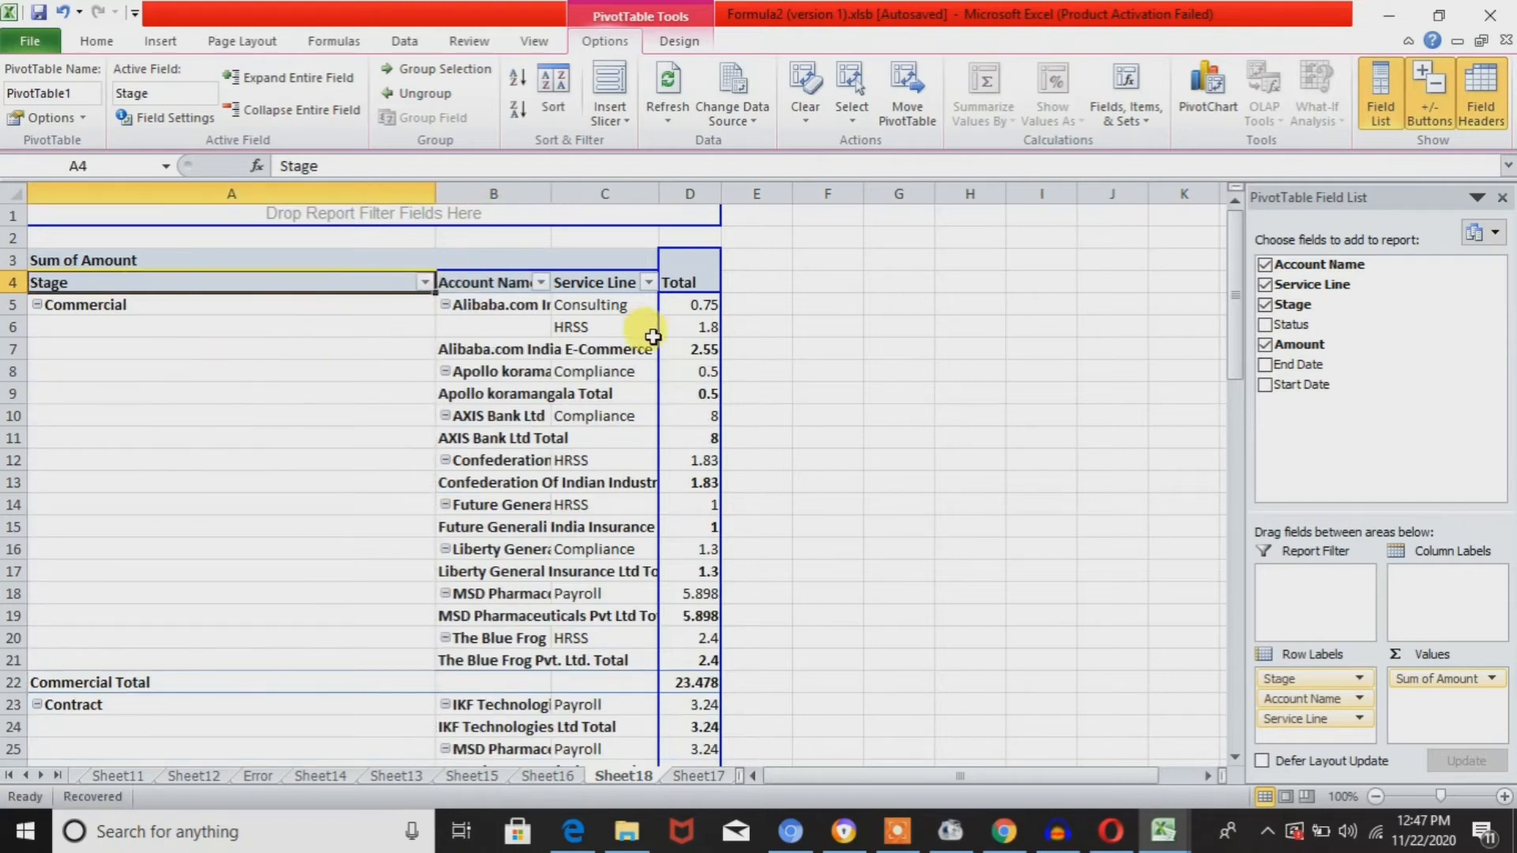
Select the whole sheet and autofit the column widths to their contents.
click(567, 416)
key(ctrl+a)
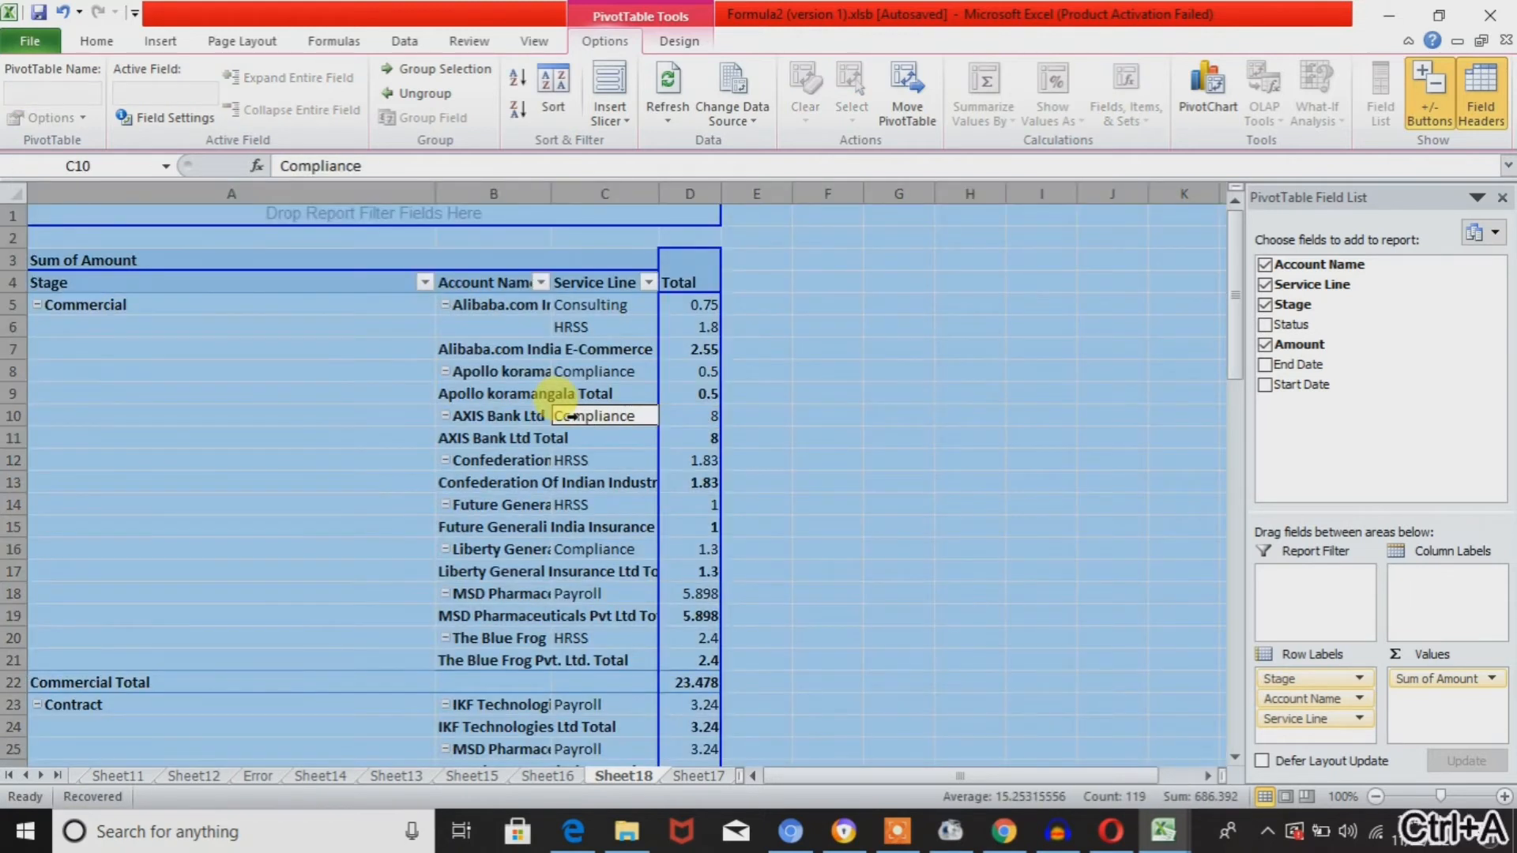
key(alt+h)
key(o)
key(i)
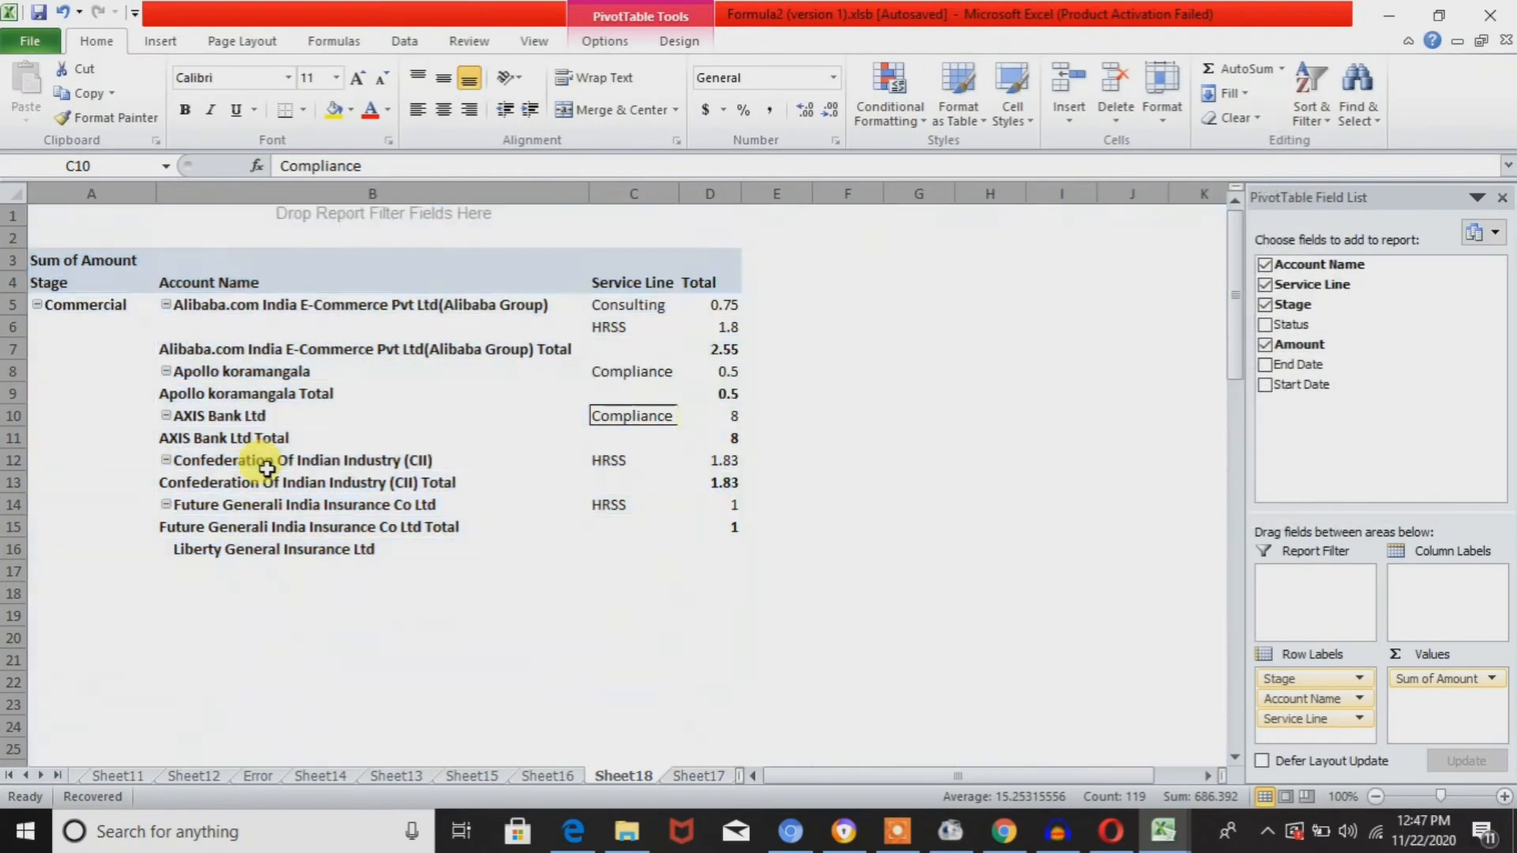
click(267, 469)
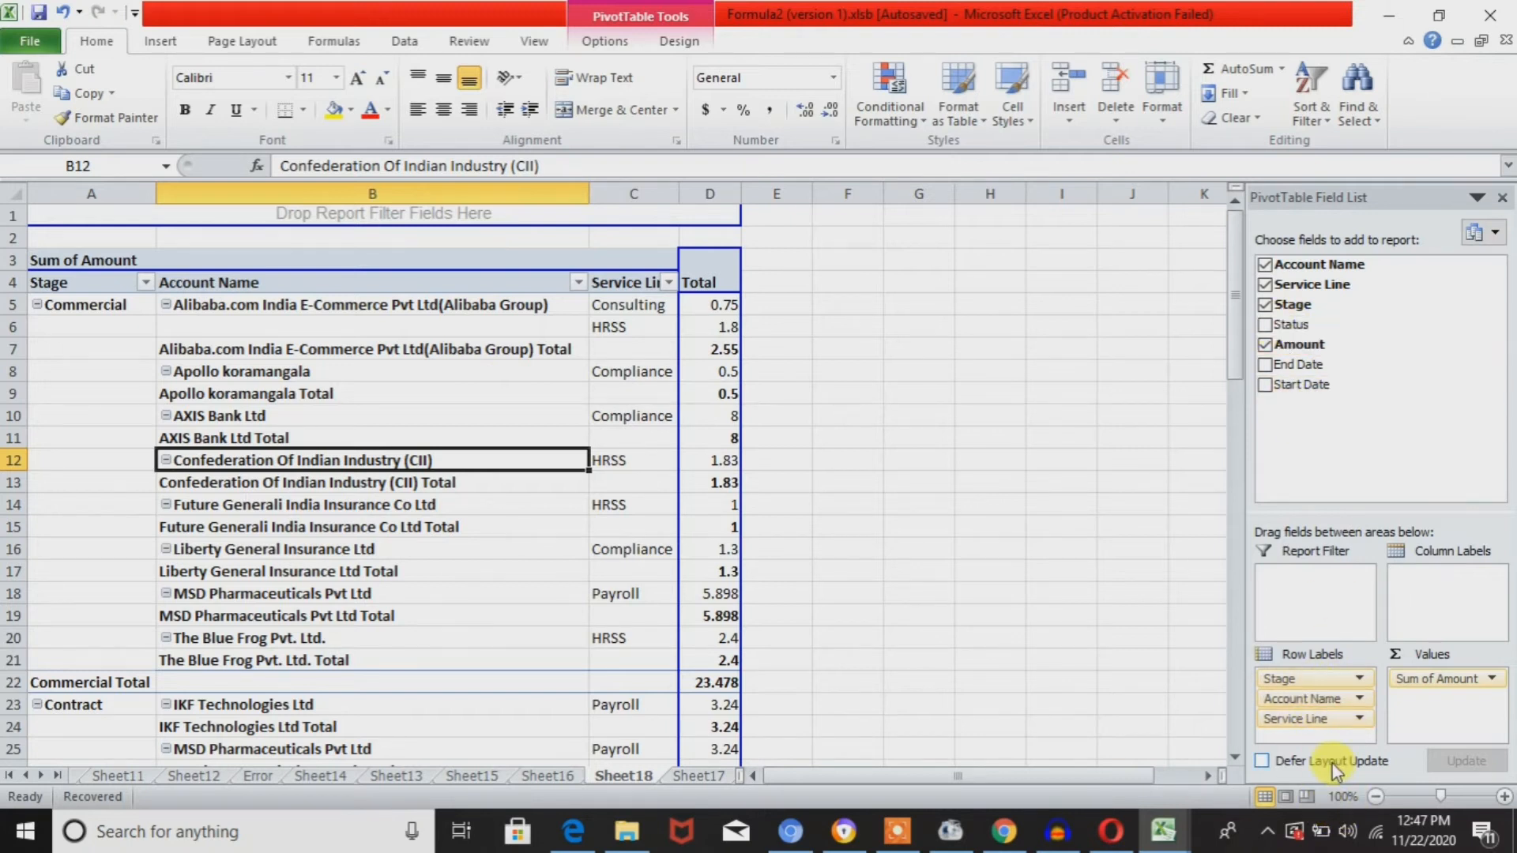
Open the Account Name field settings to examine the subtotal and filter options, and close them.
click(200, 376)
key(Up)
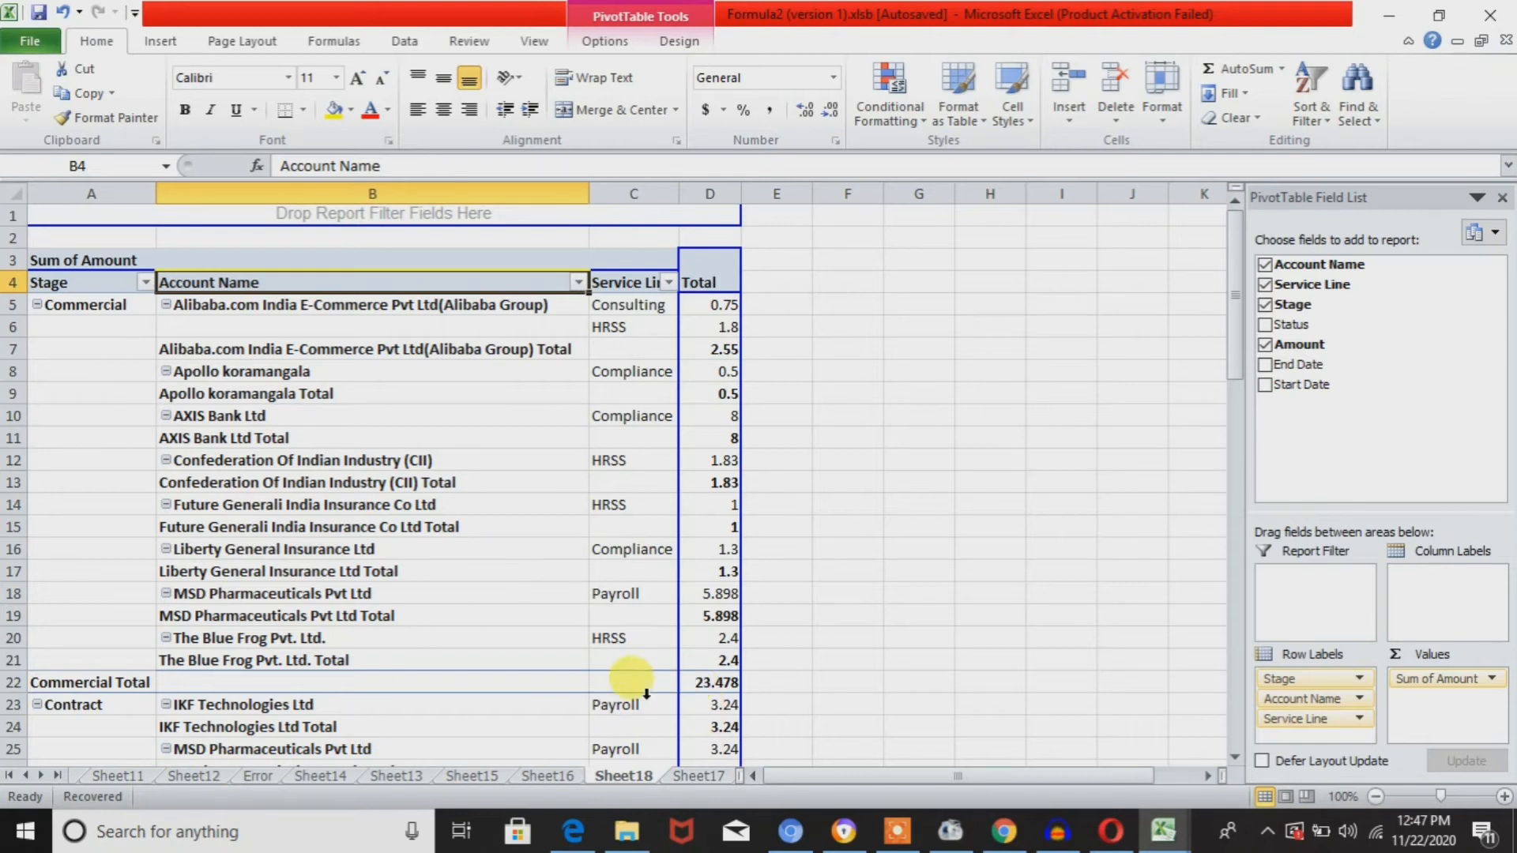
click(353, 460)
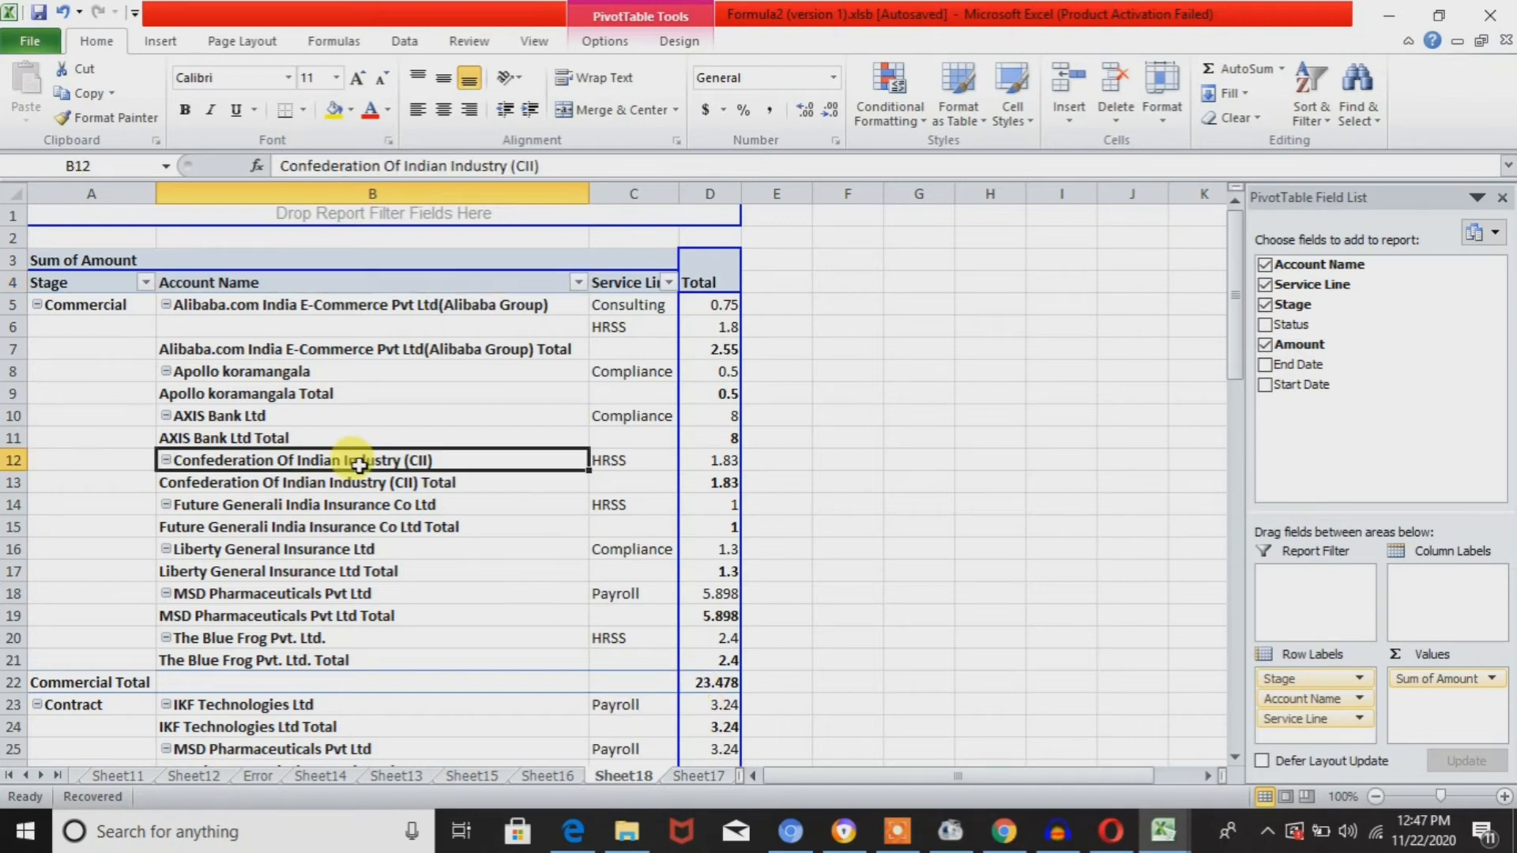
click(232, 283)
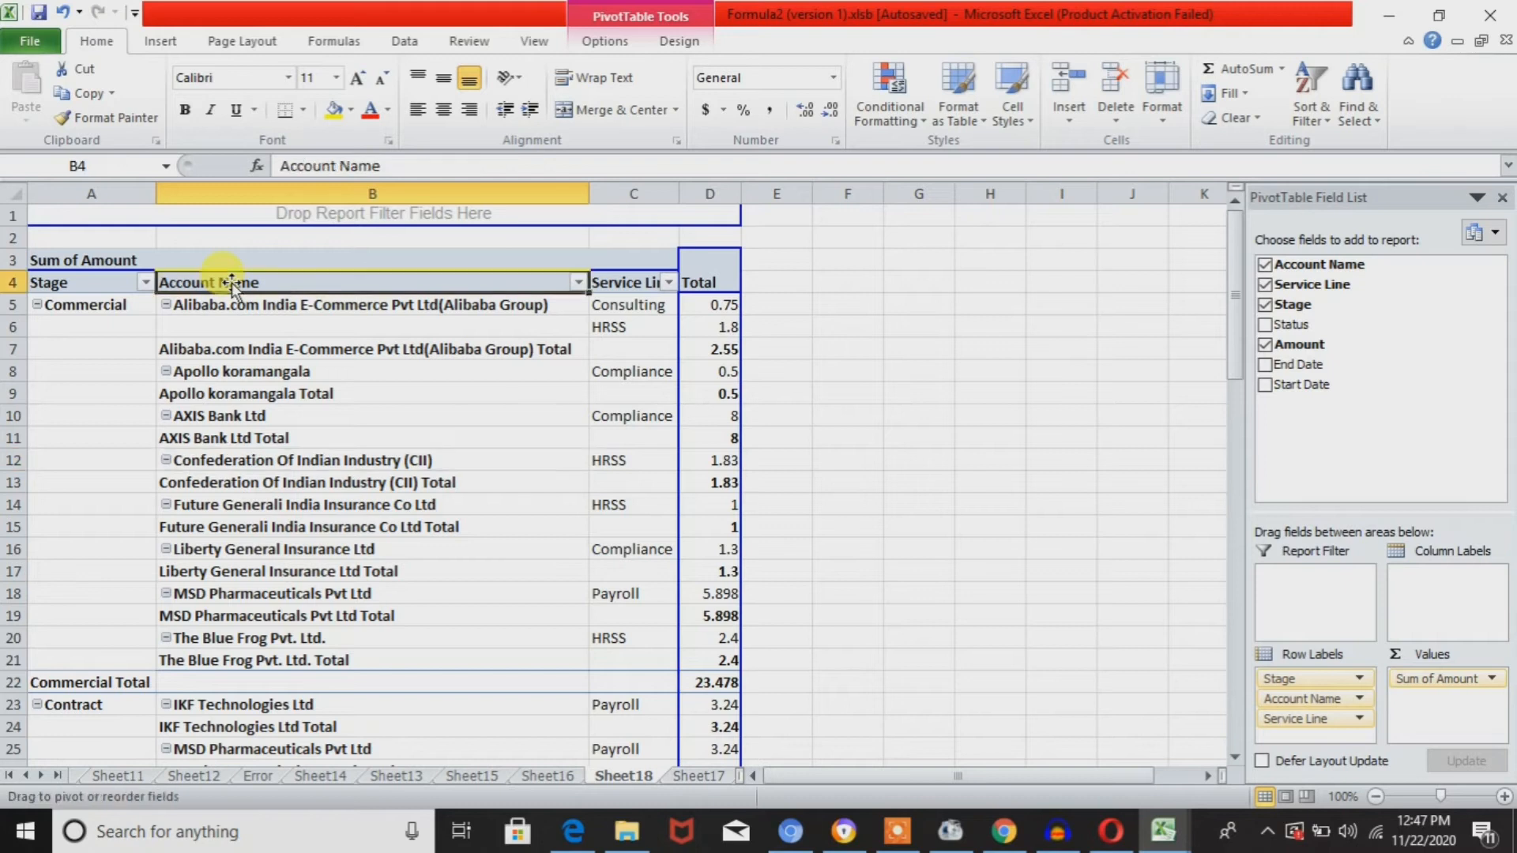
double_click(232, 283)
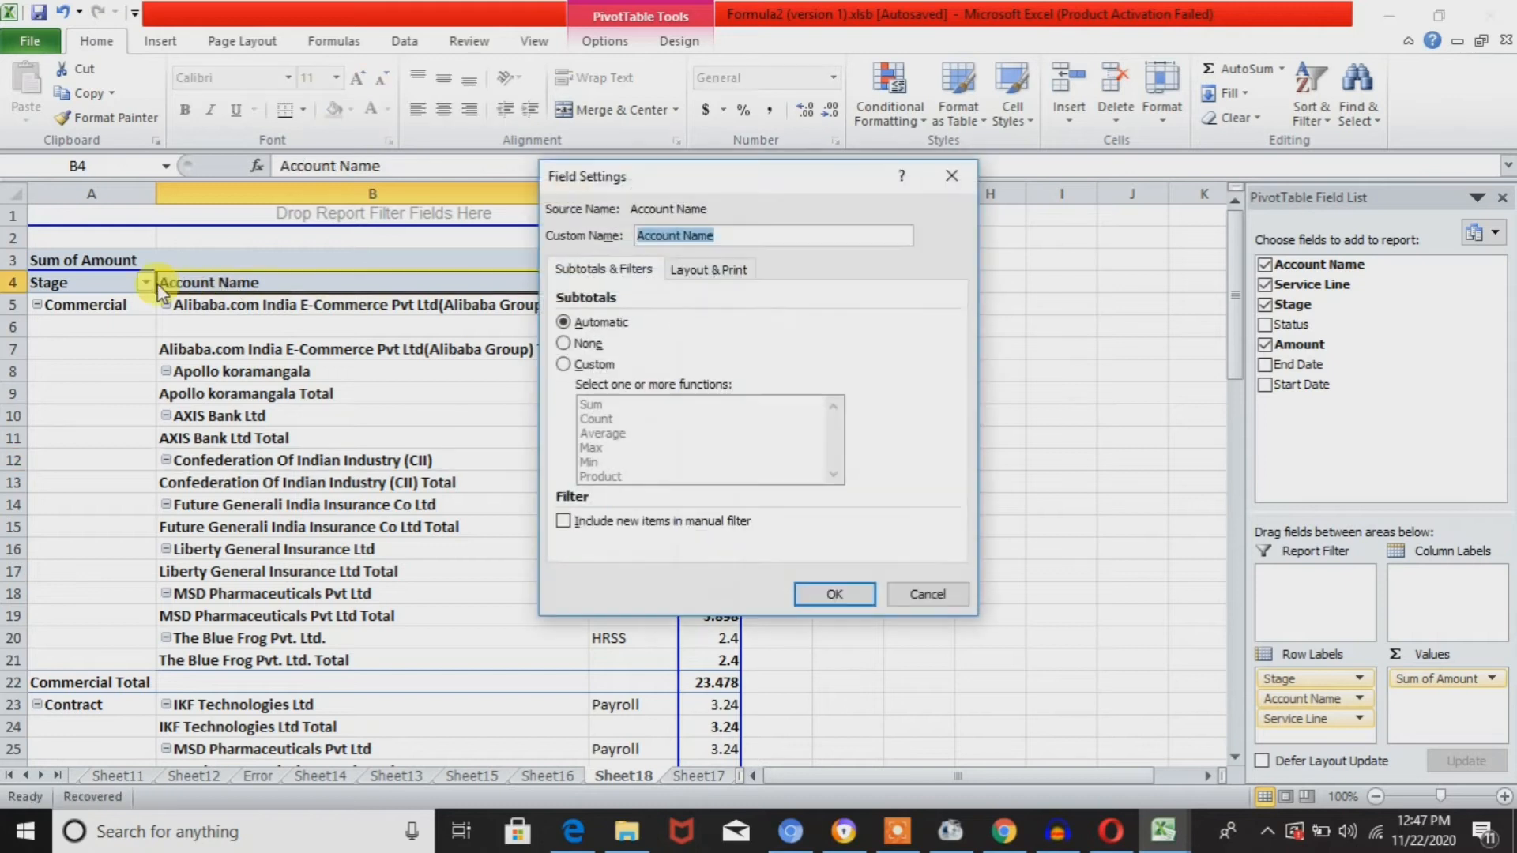
click(955, 176)
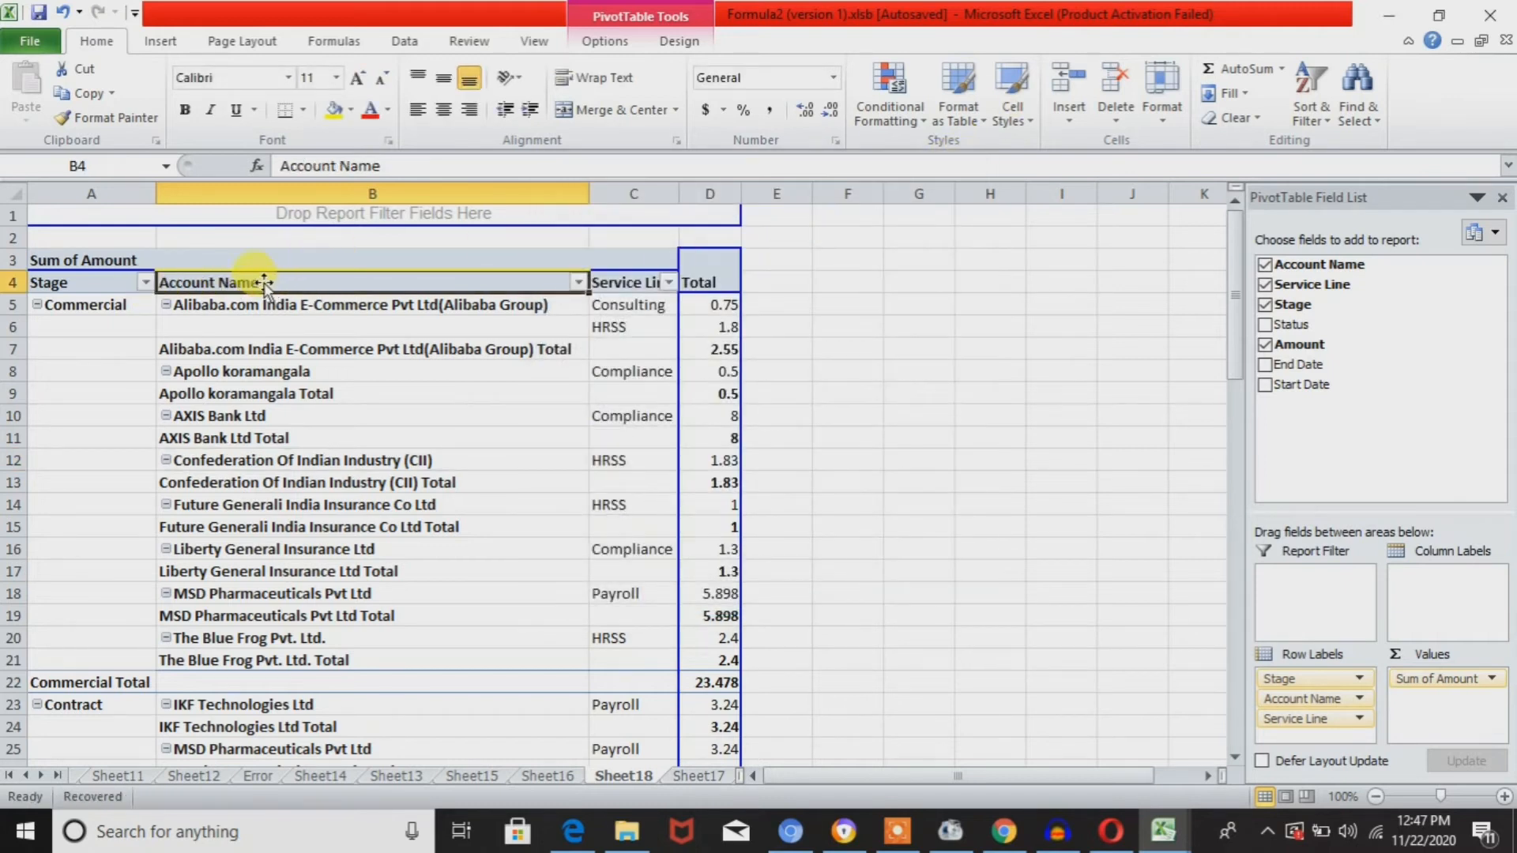
Move Account Name ahead of Stage in the row fields and turn off the Stage subtotals.
drag(265, 283, 125, 285)
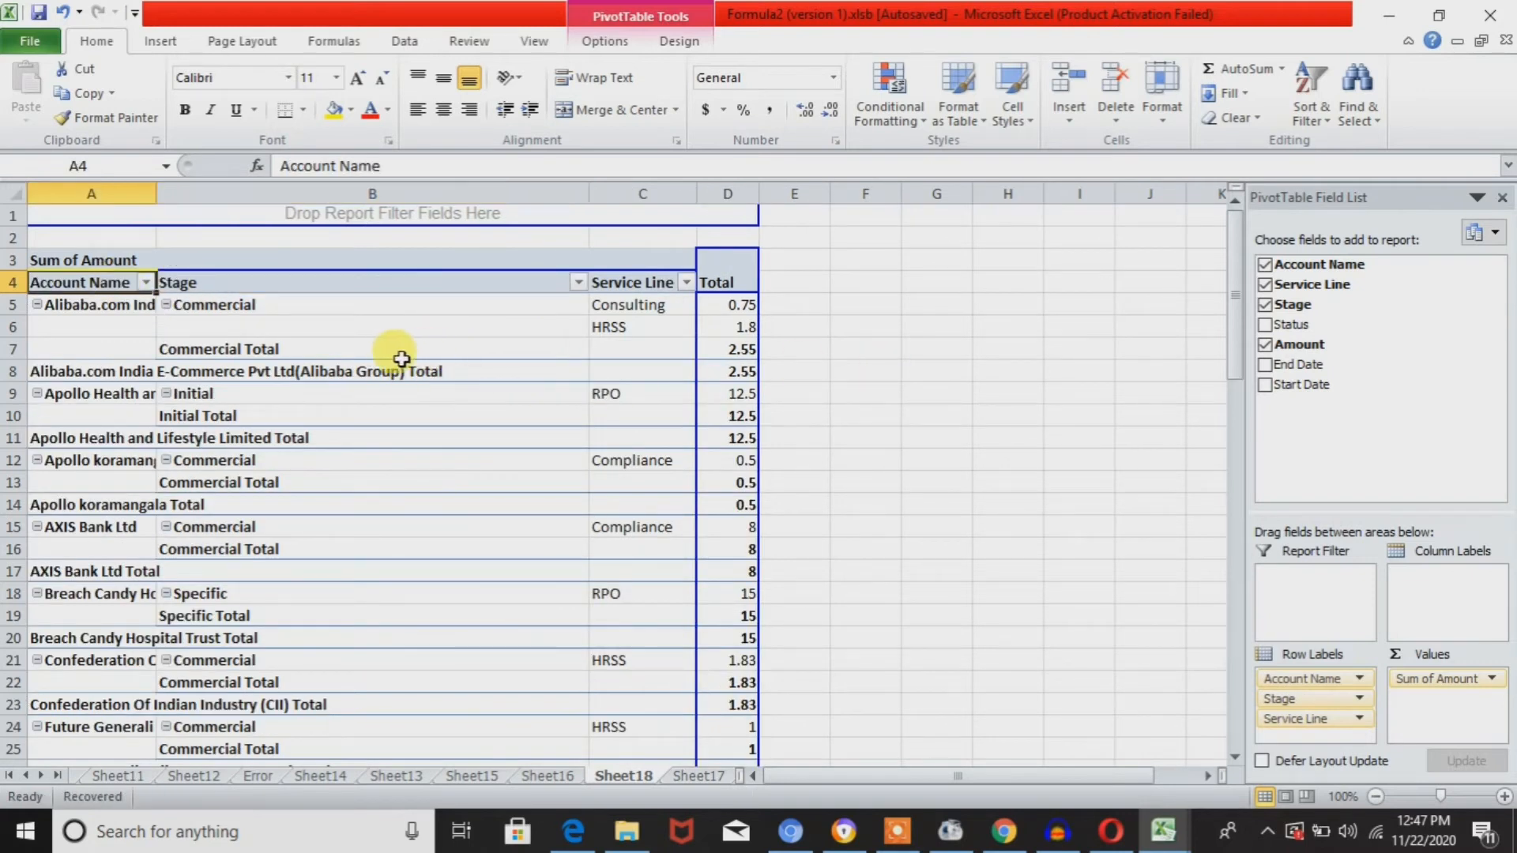
click(310, 424)
click(261, 482)
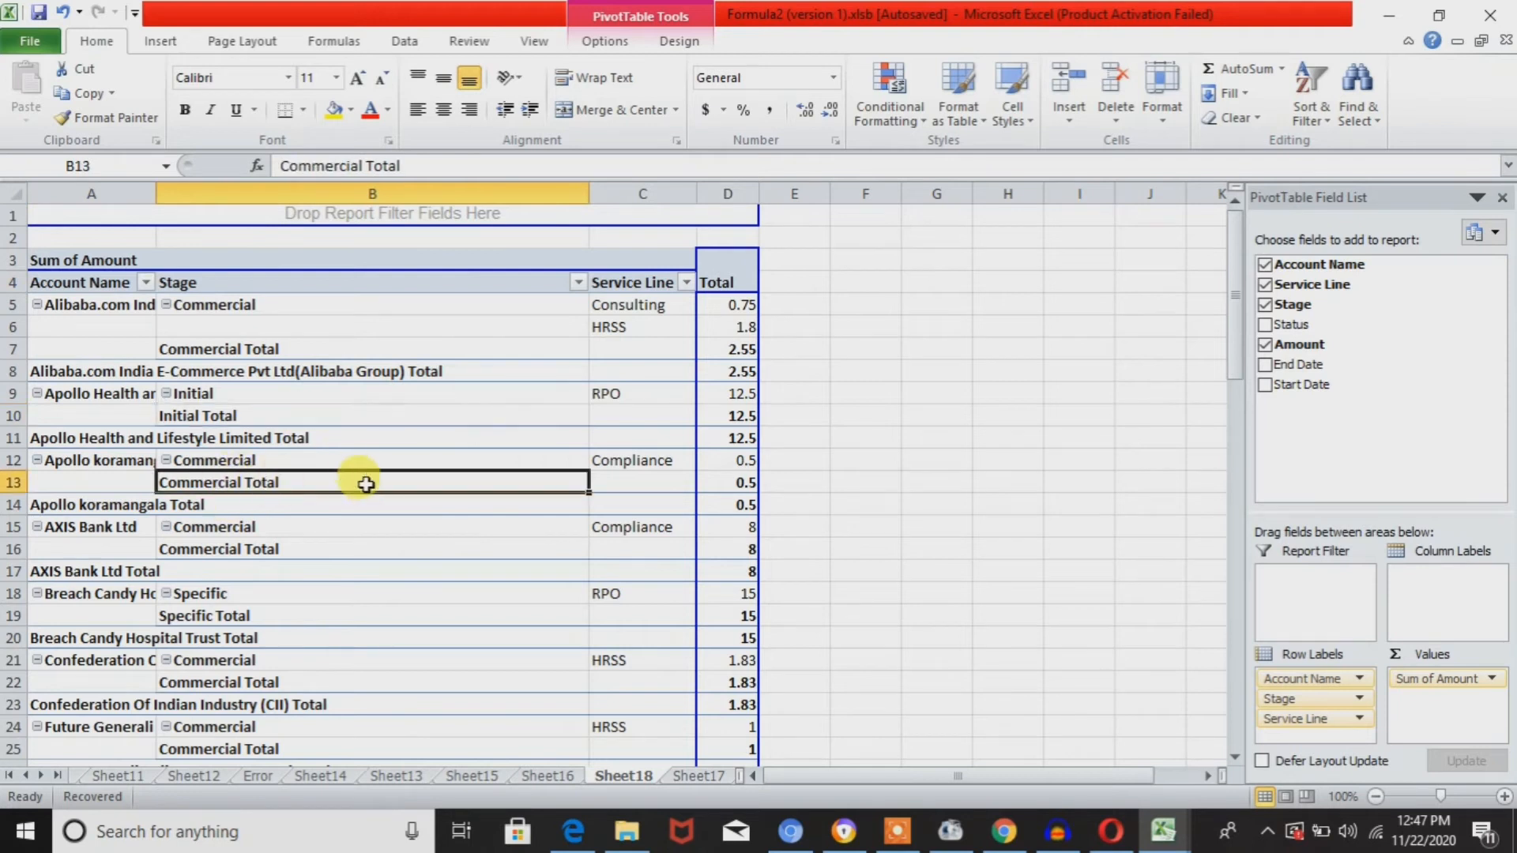
click(322, 551)
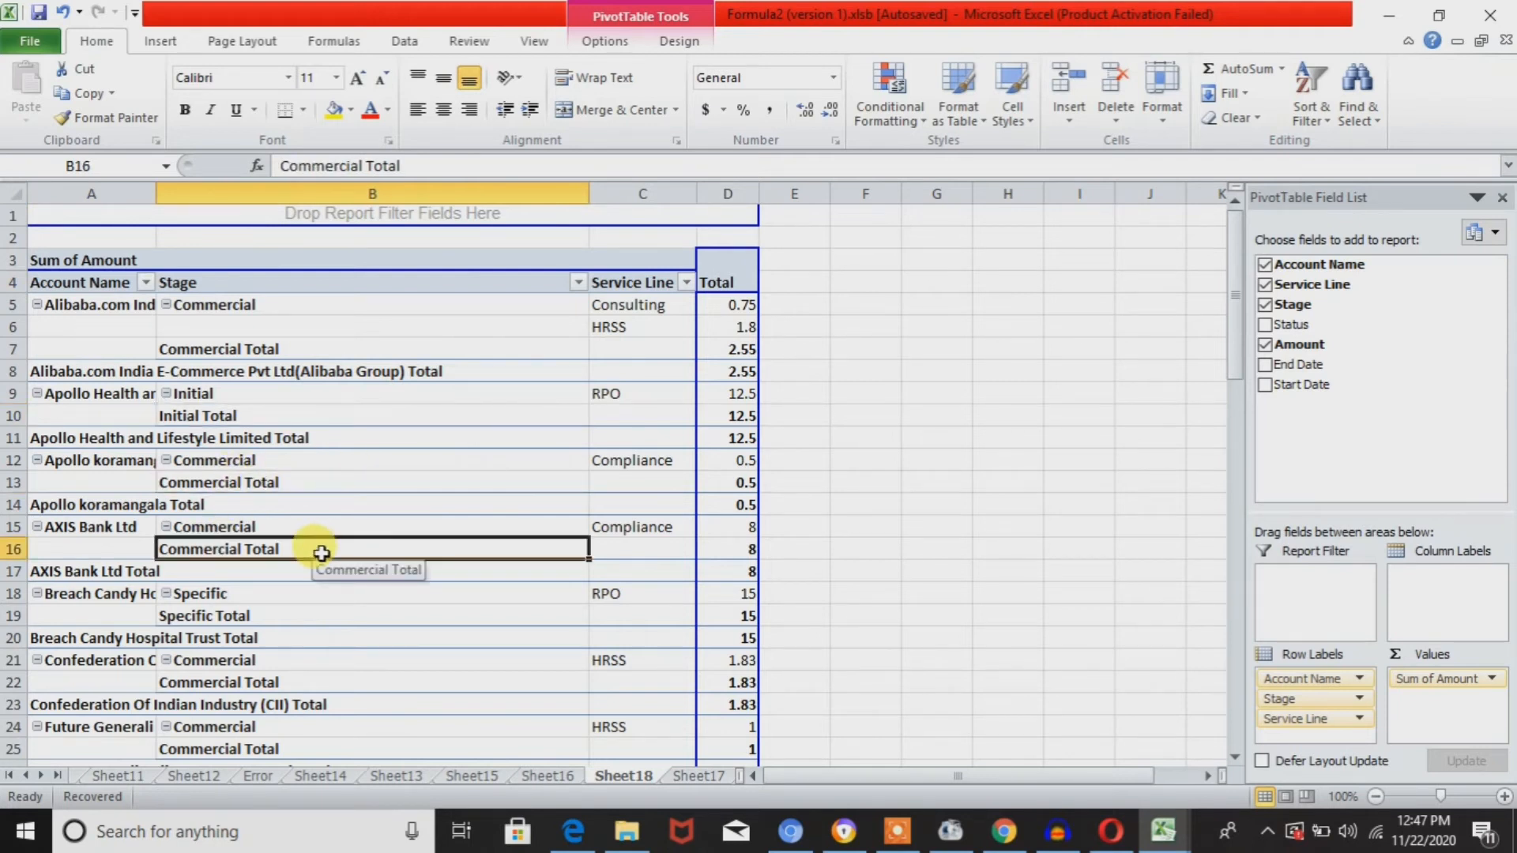
right_click(521, 329)
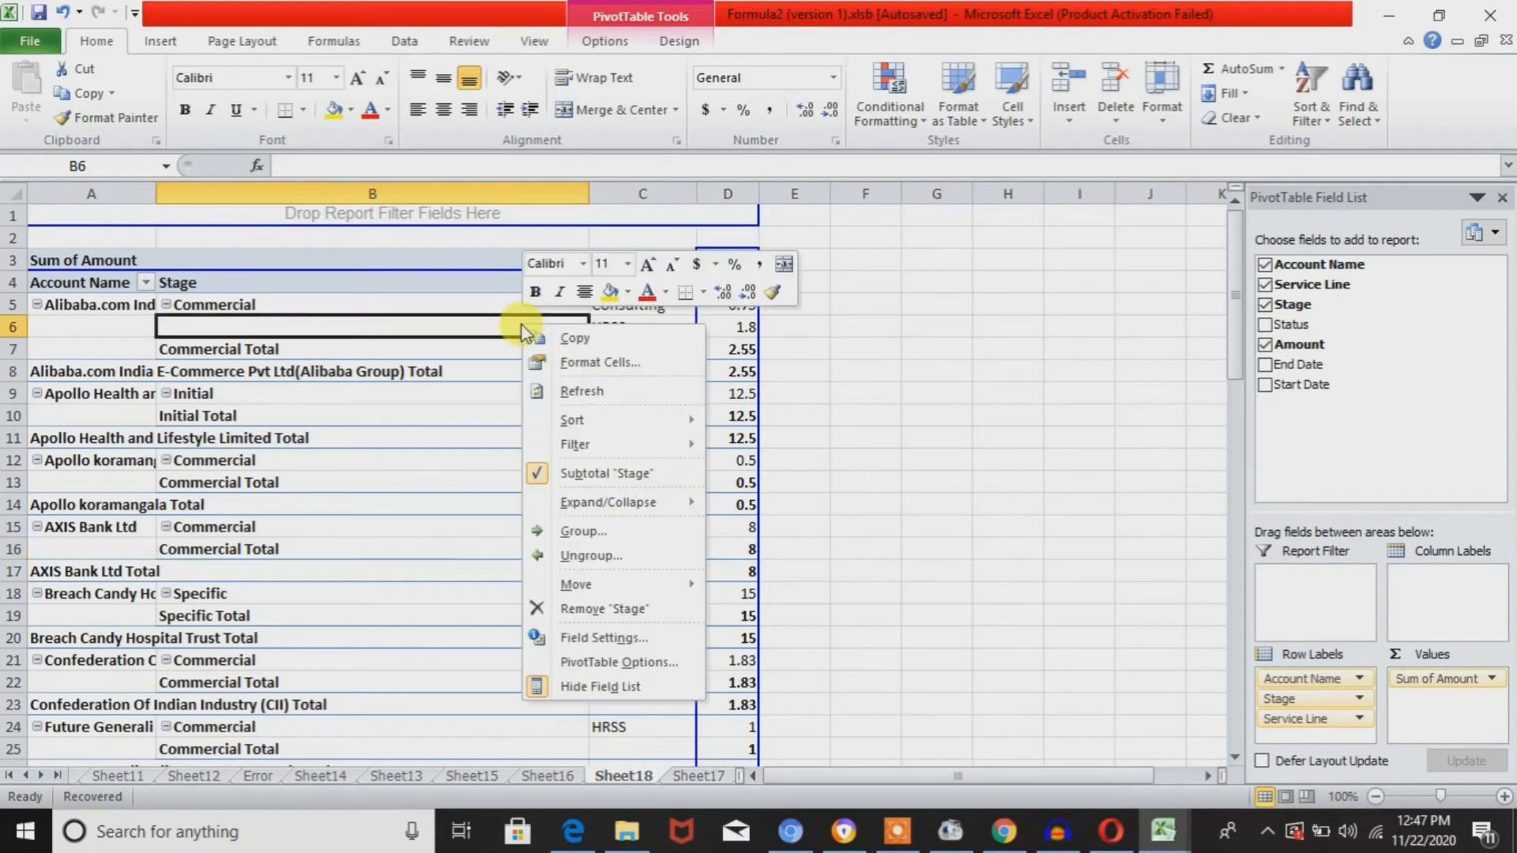
click(650, 488)
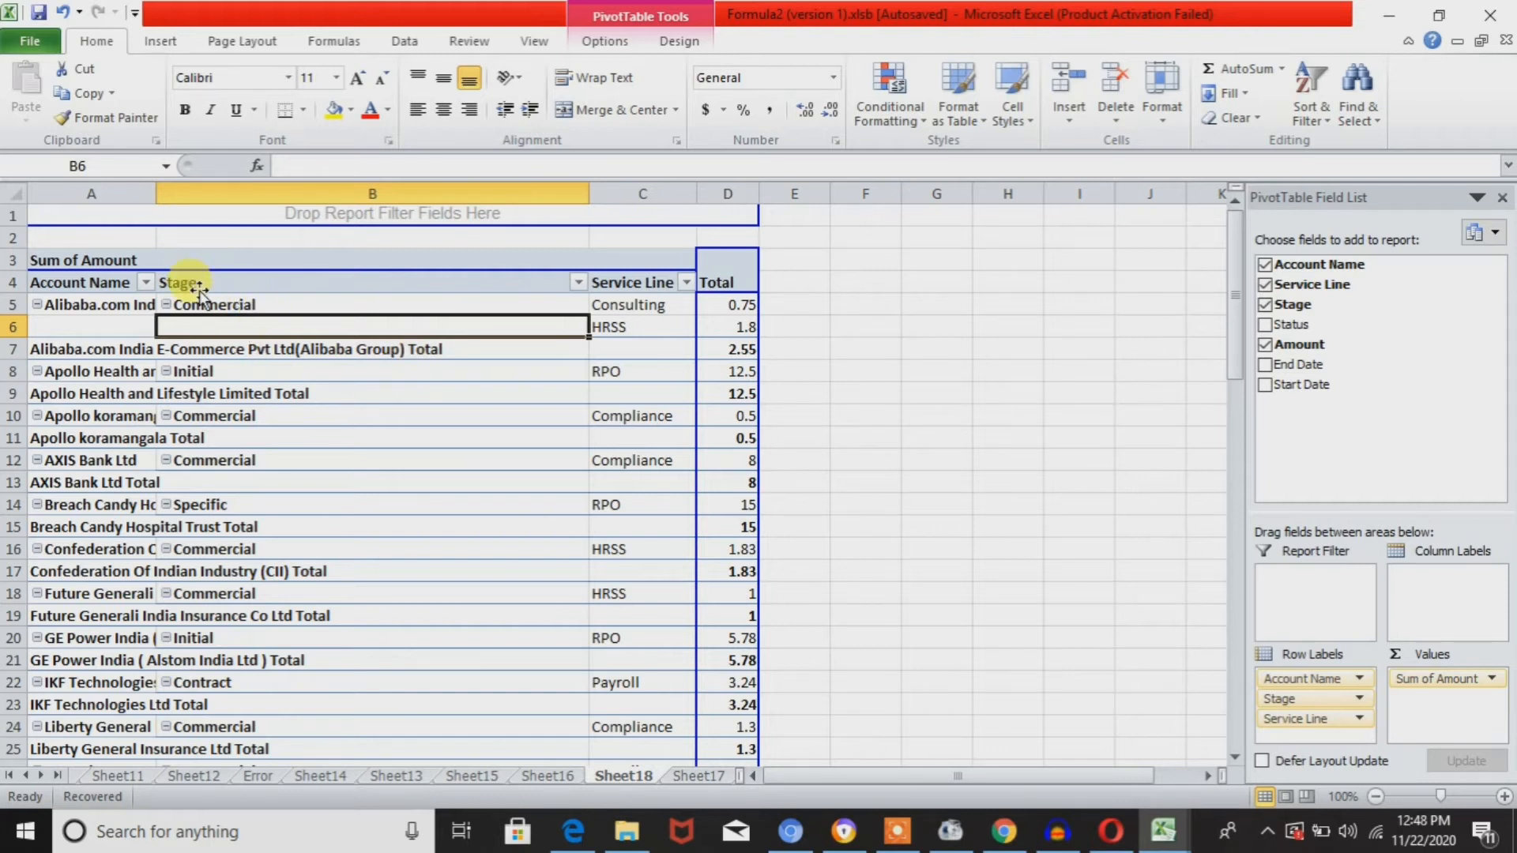
Move Stage back in front of Account Name and select a cell in the Stage column.
drag(200, 291, 71, 294)
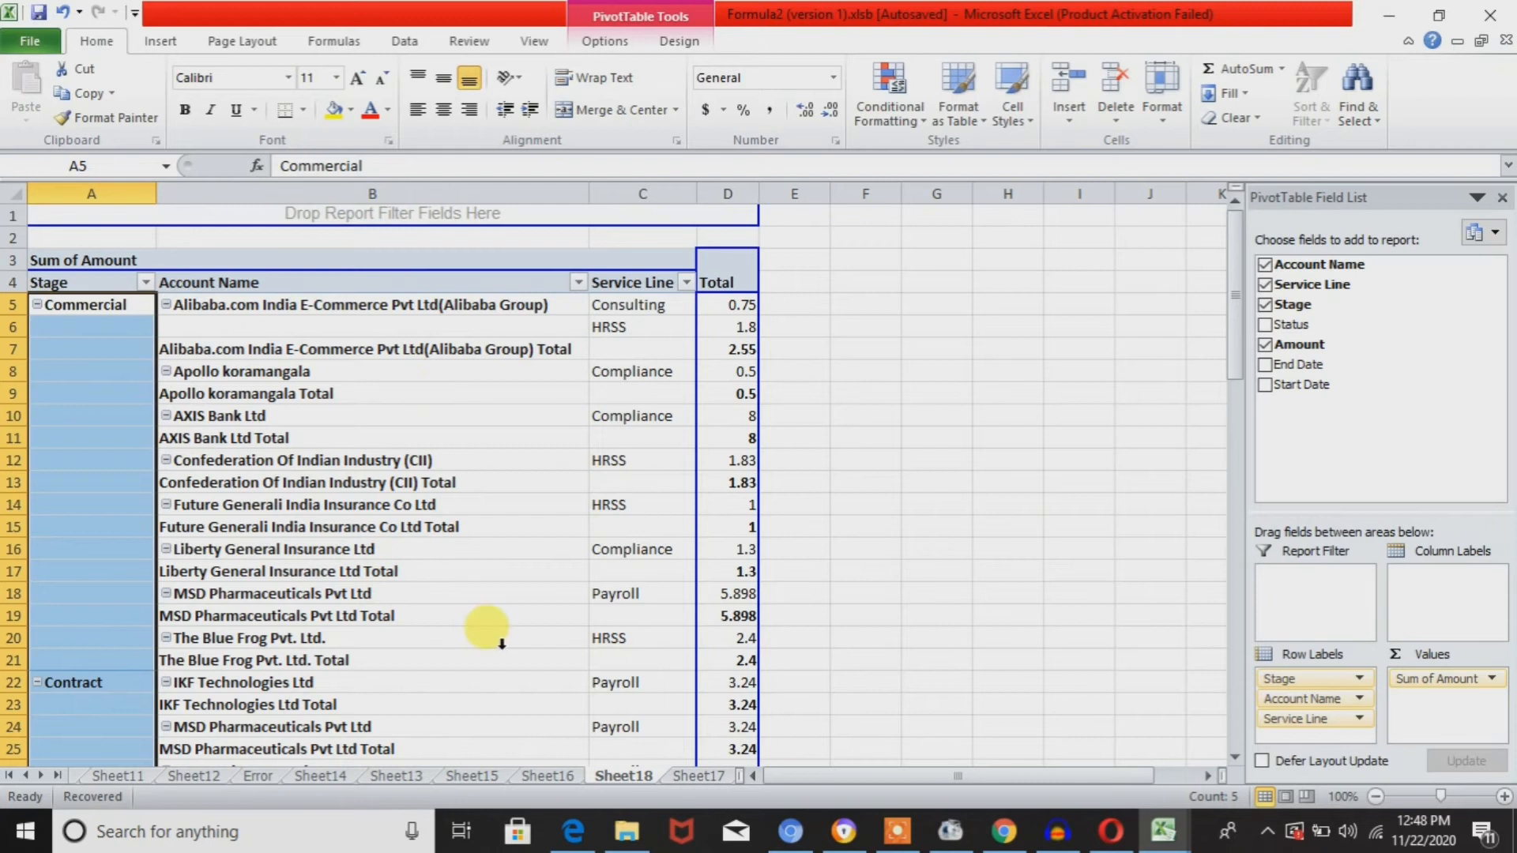
click(610, 593)
click(283, 505)
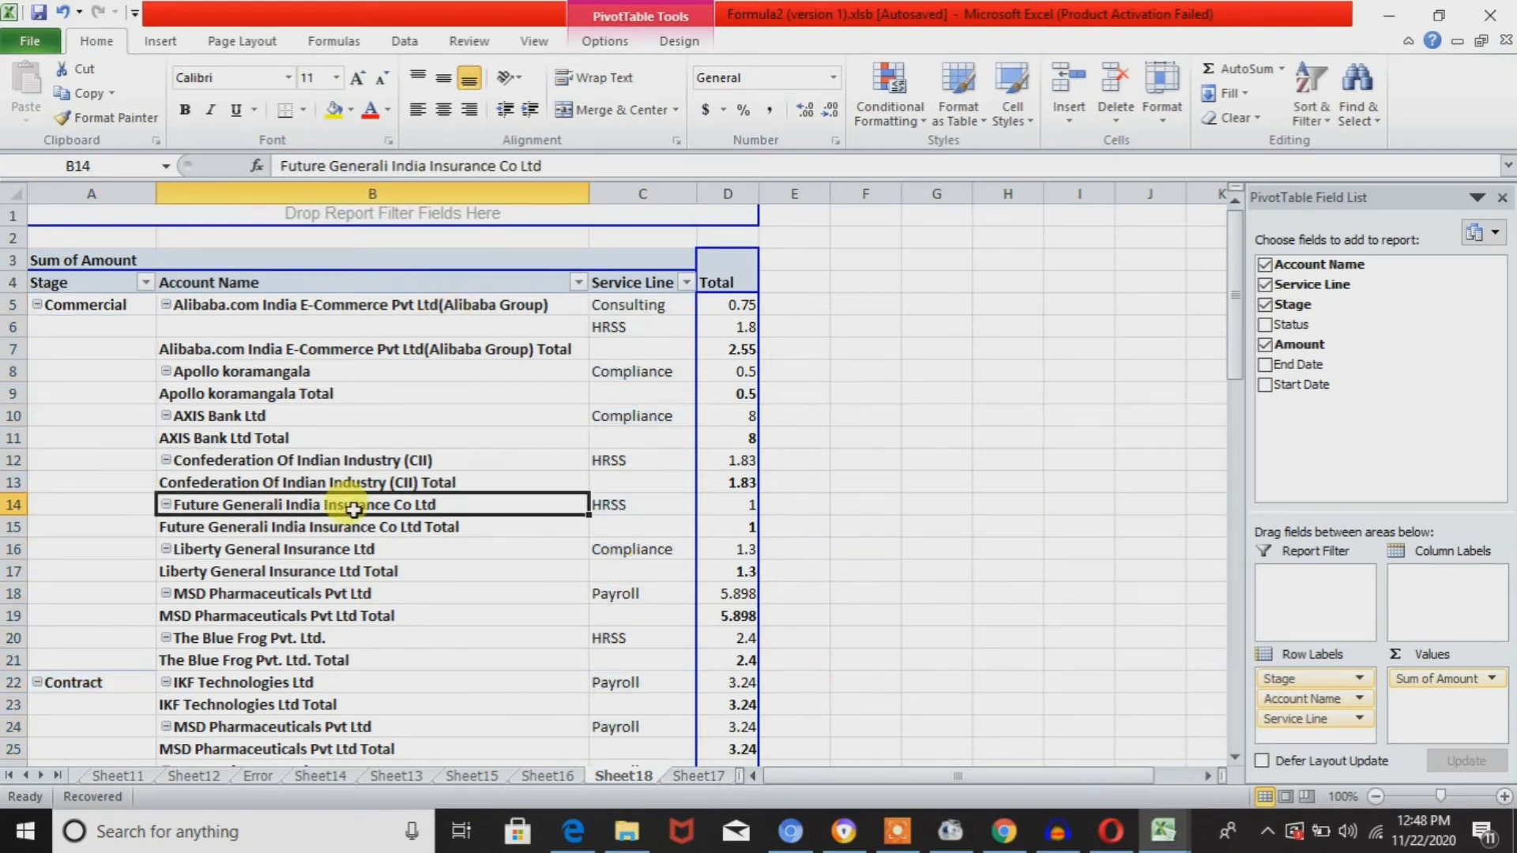
key(Right)
key(Right)
key(Home)
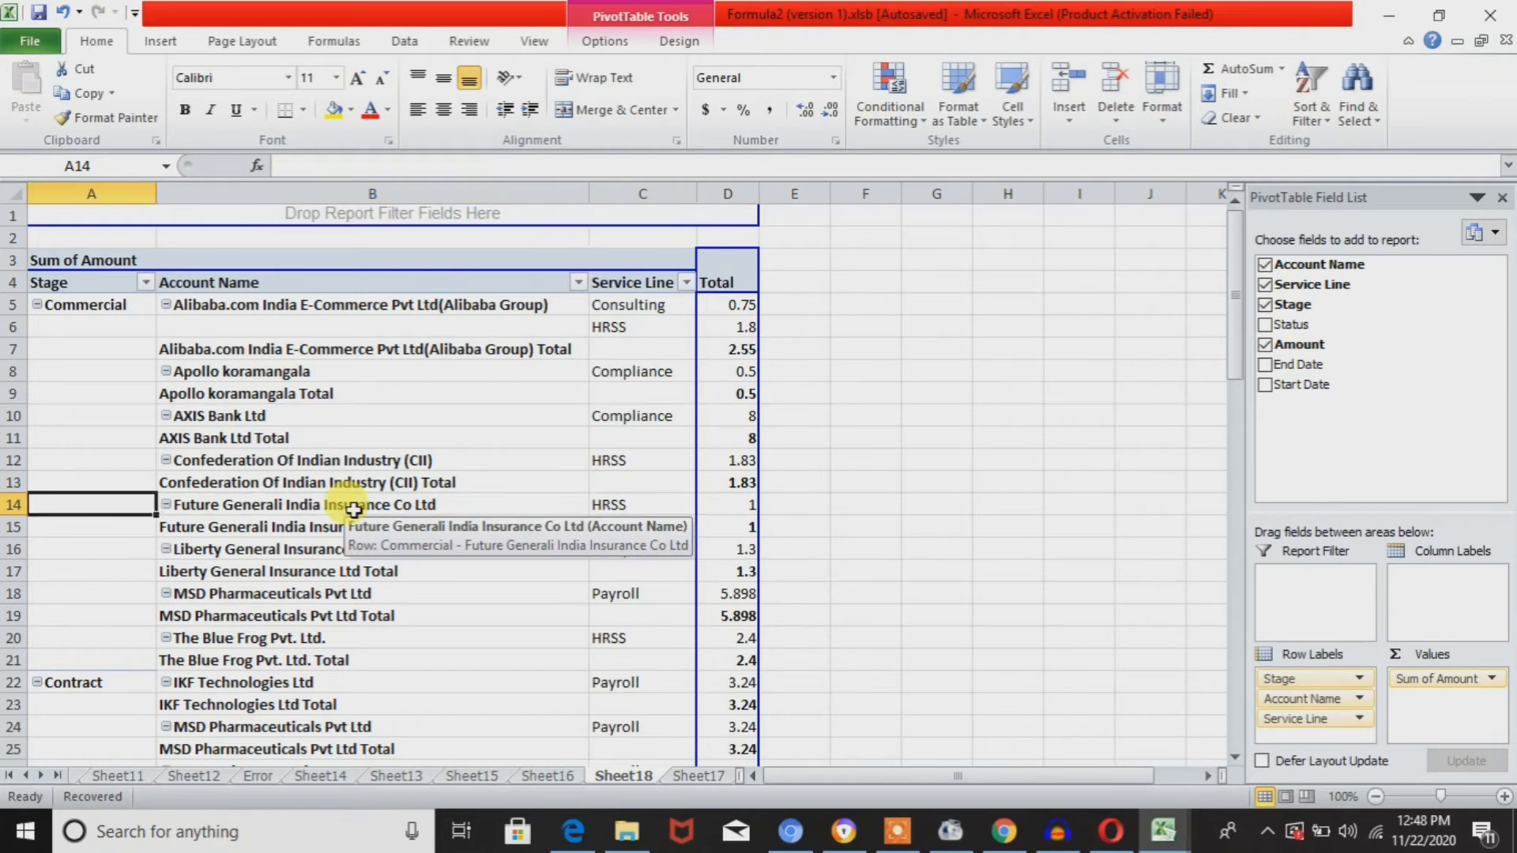
Apply all borders to the entire pivot table and deselect it.
key(ctrl+a)
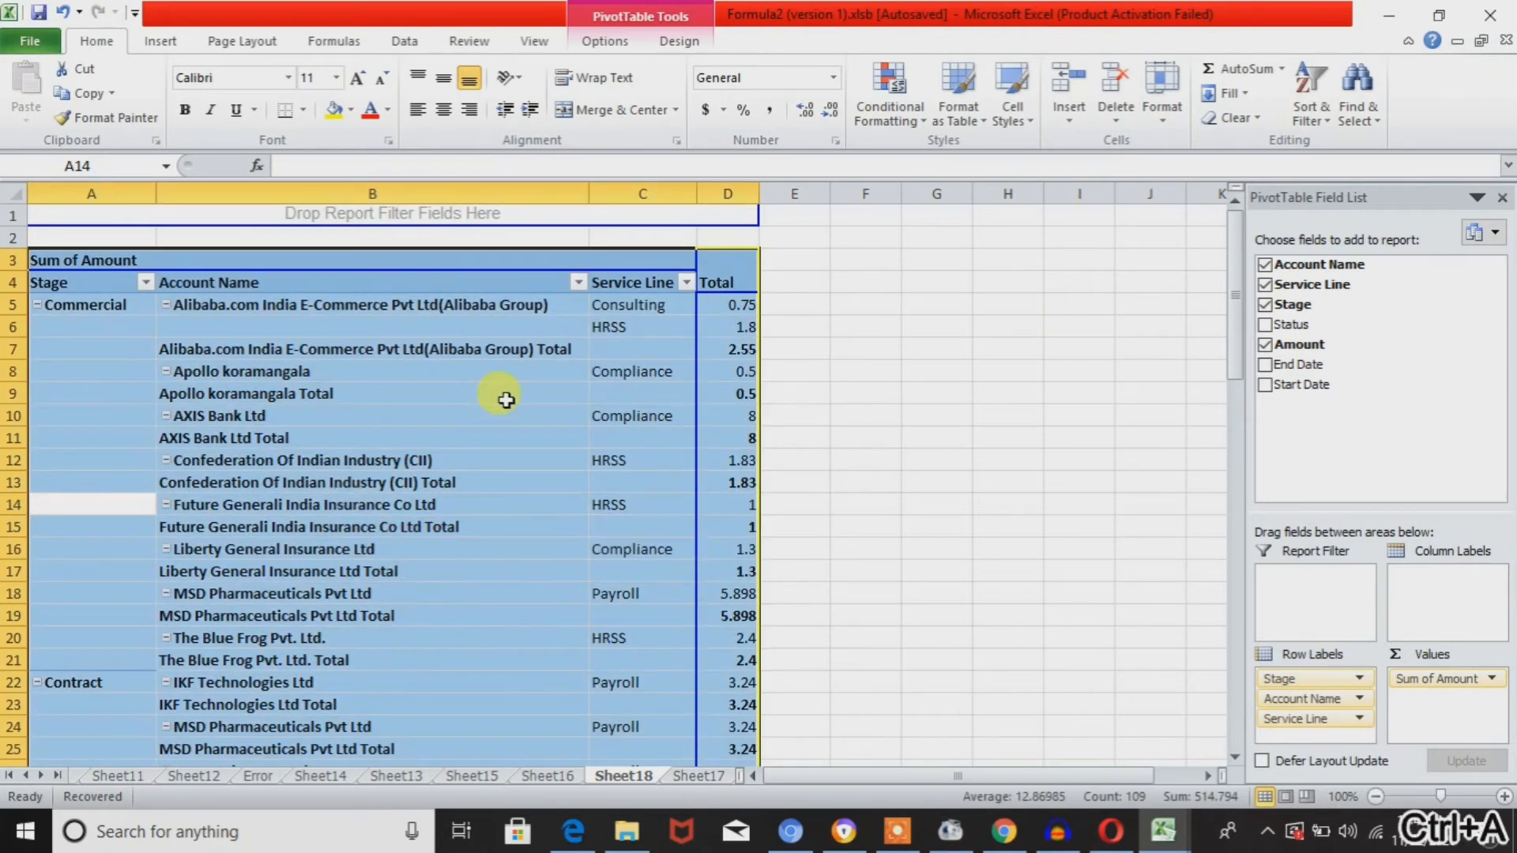
click(303, 110)
click(353, 298)
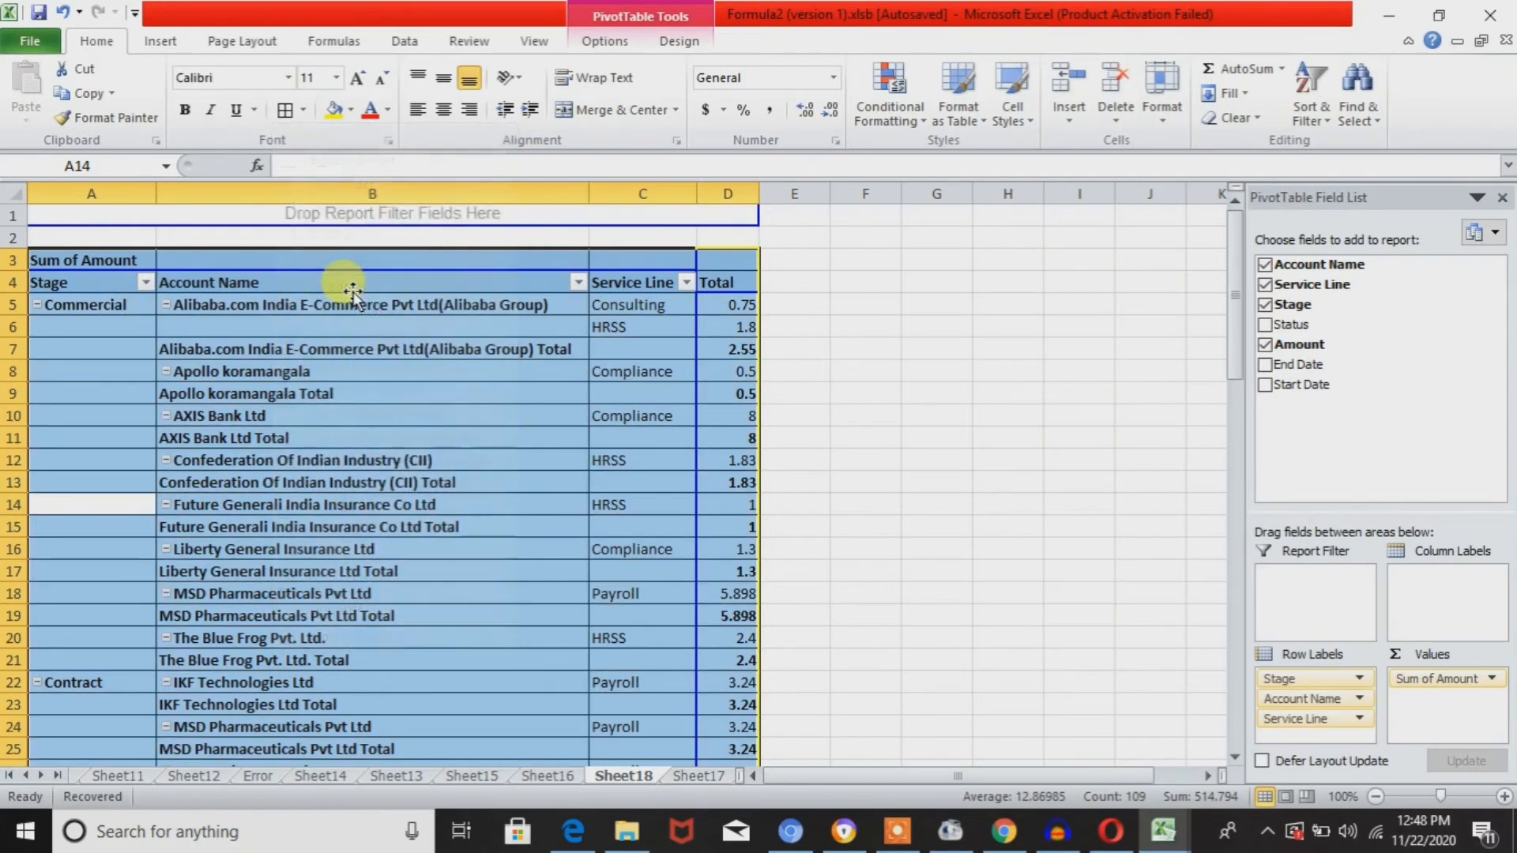
click(434, 525)
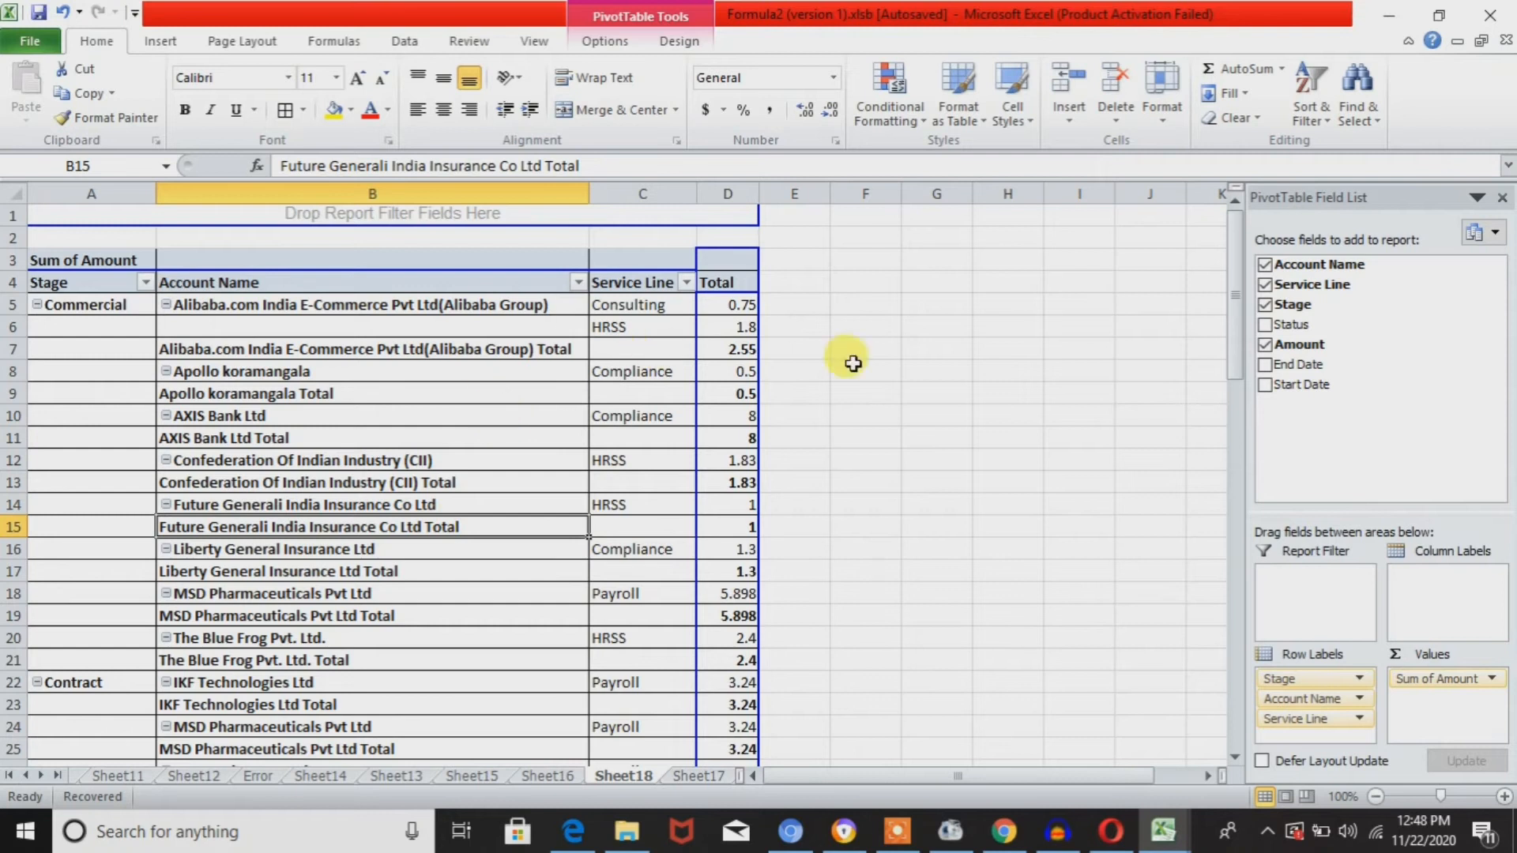
Open the value field settings of Sum of Amount to examine the available summary functions, and close them.
click(1495, 681)
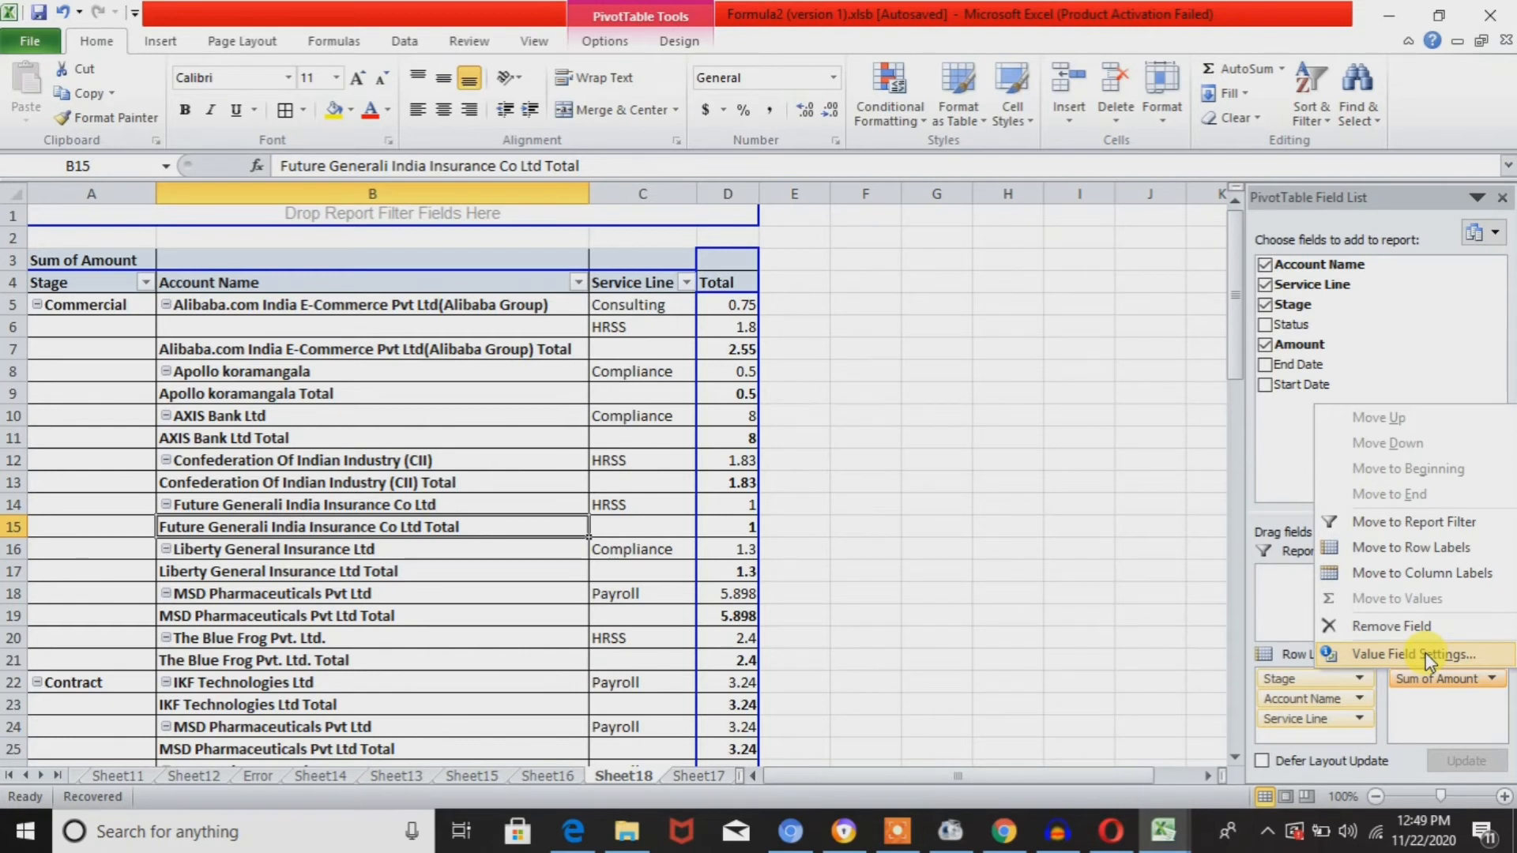
click(1423, 655)
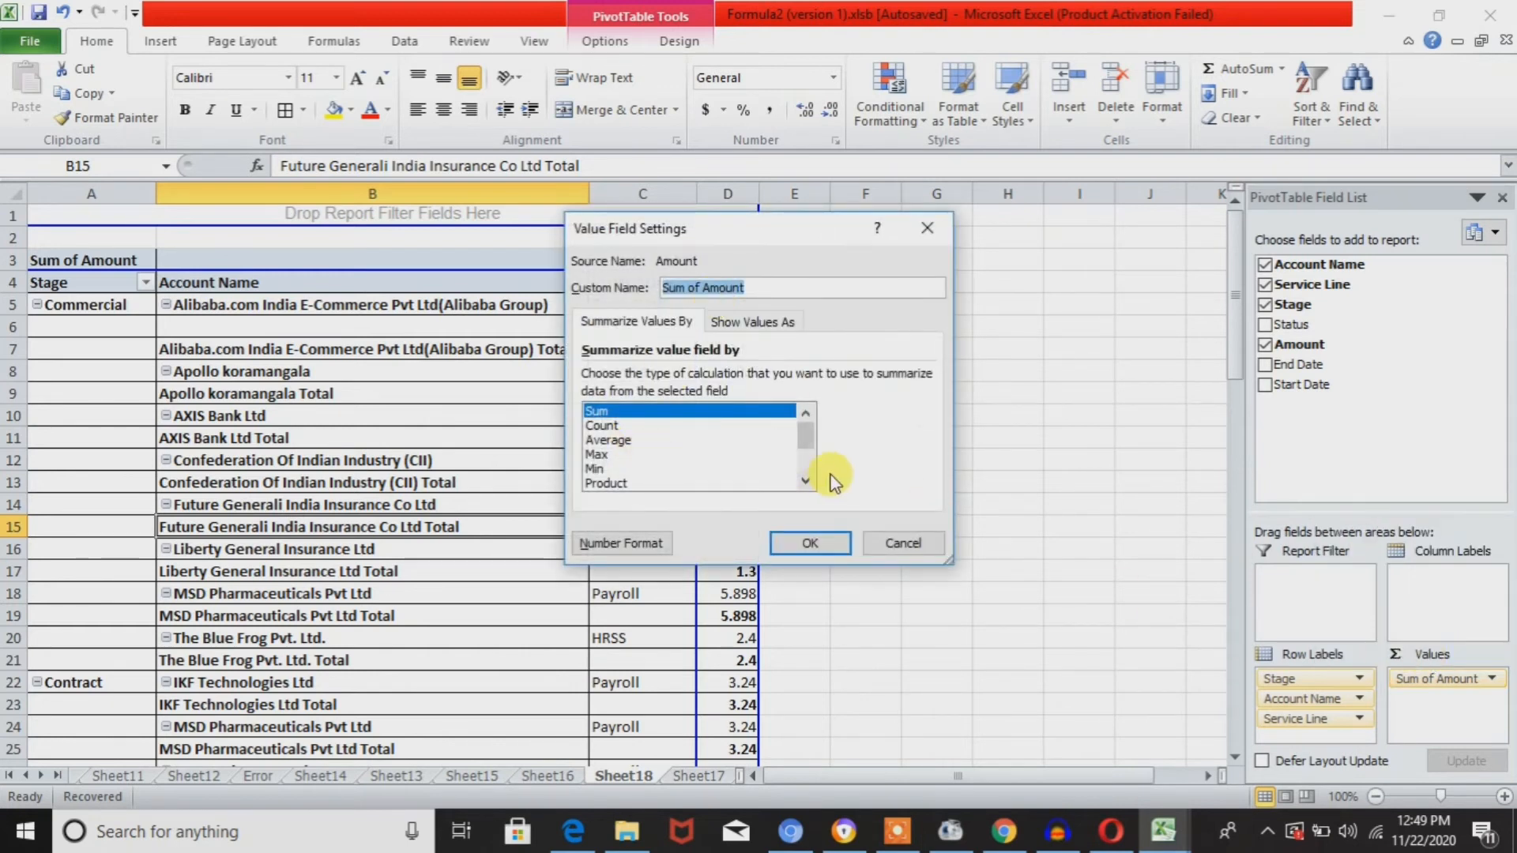
click(805, 470)
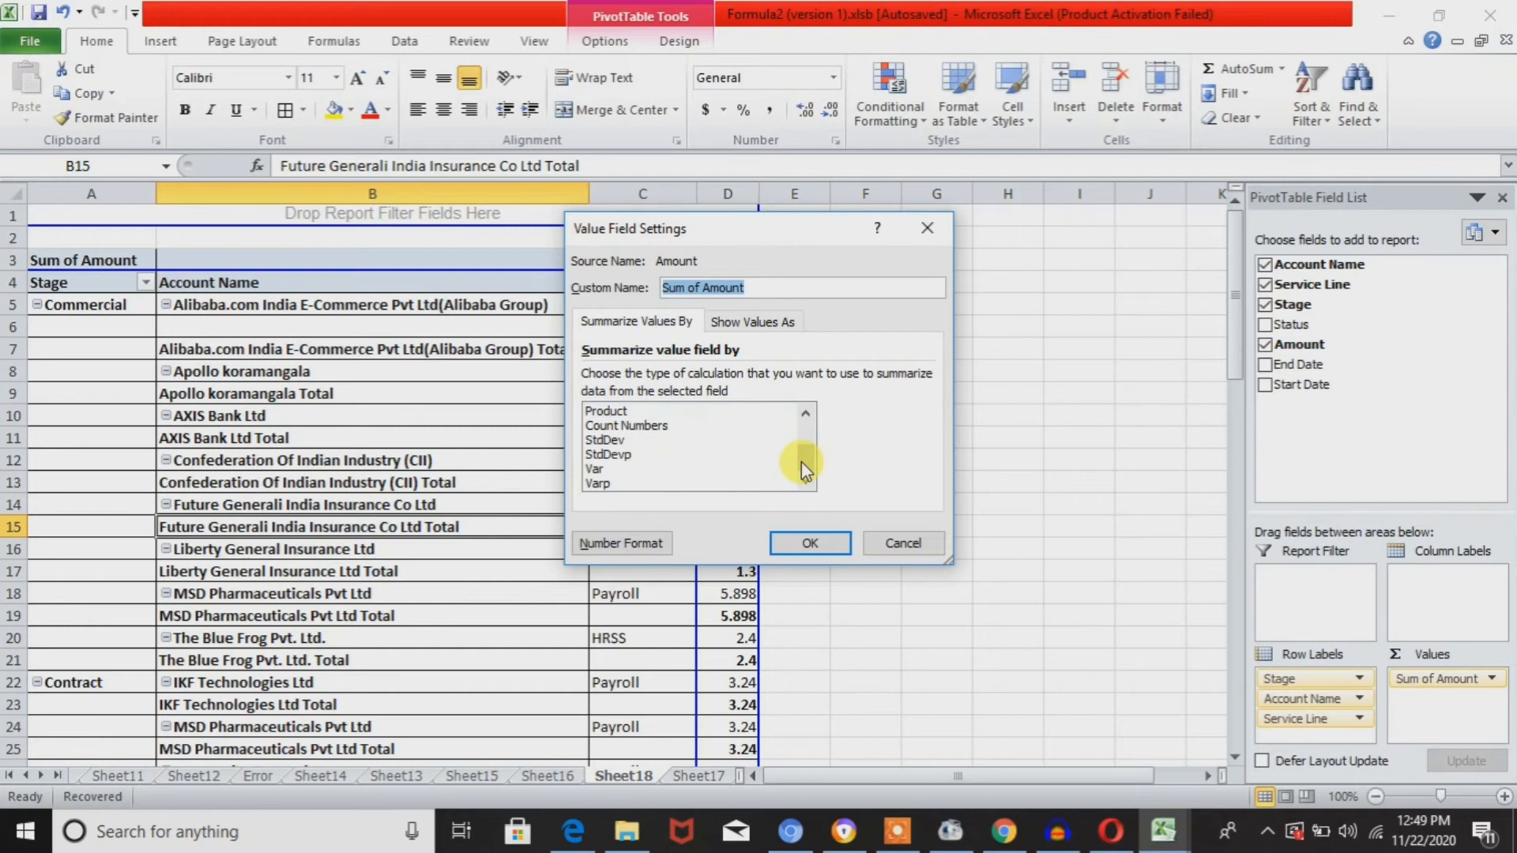
click(746, 322)
click(659, 329)
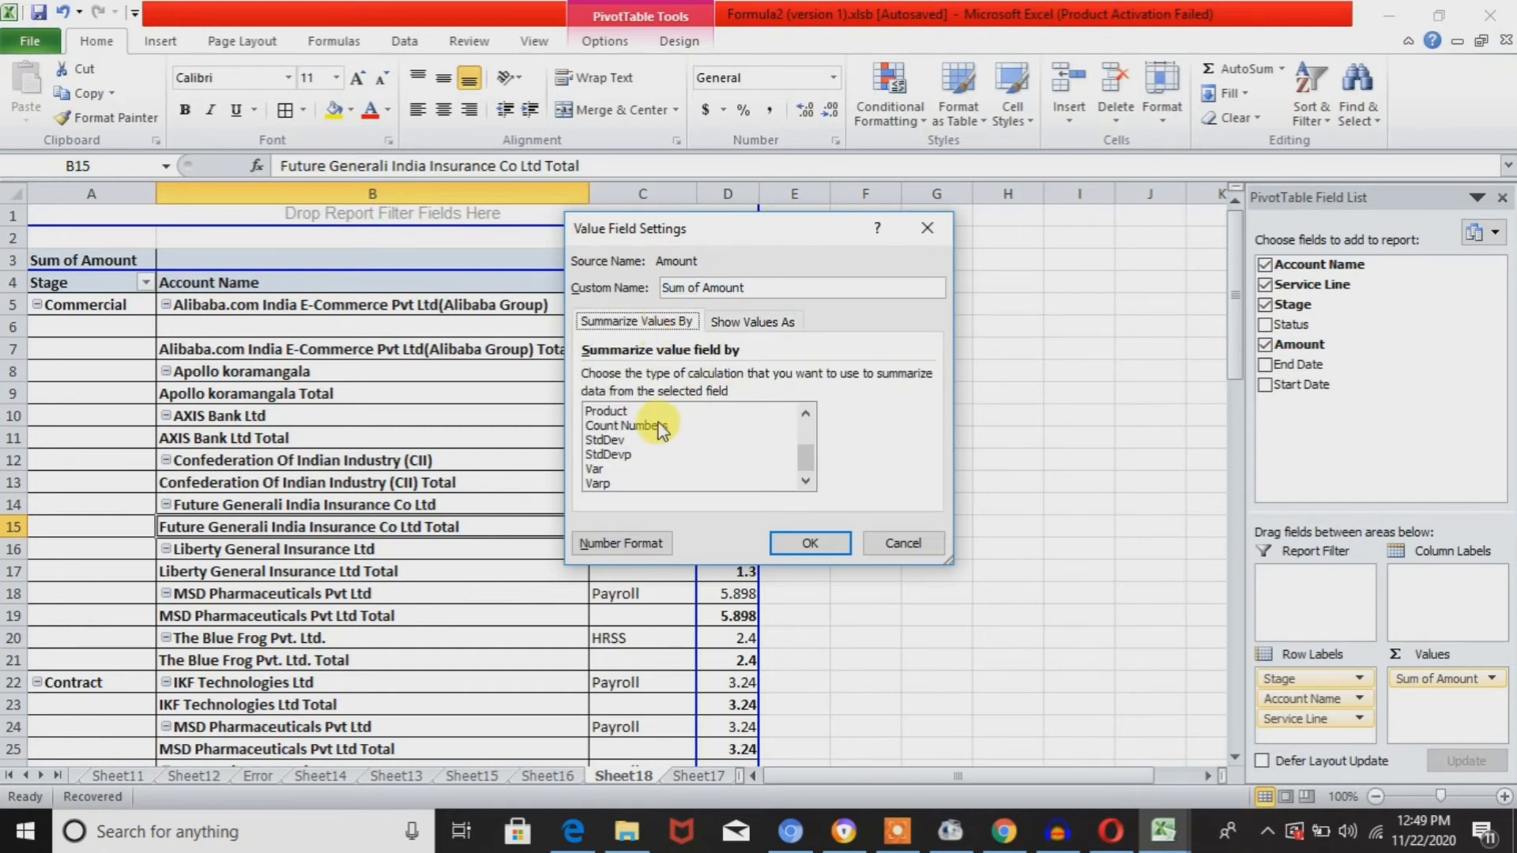
click(806, 428)
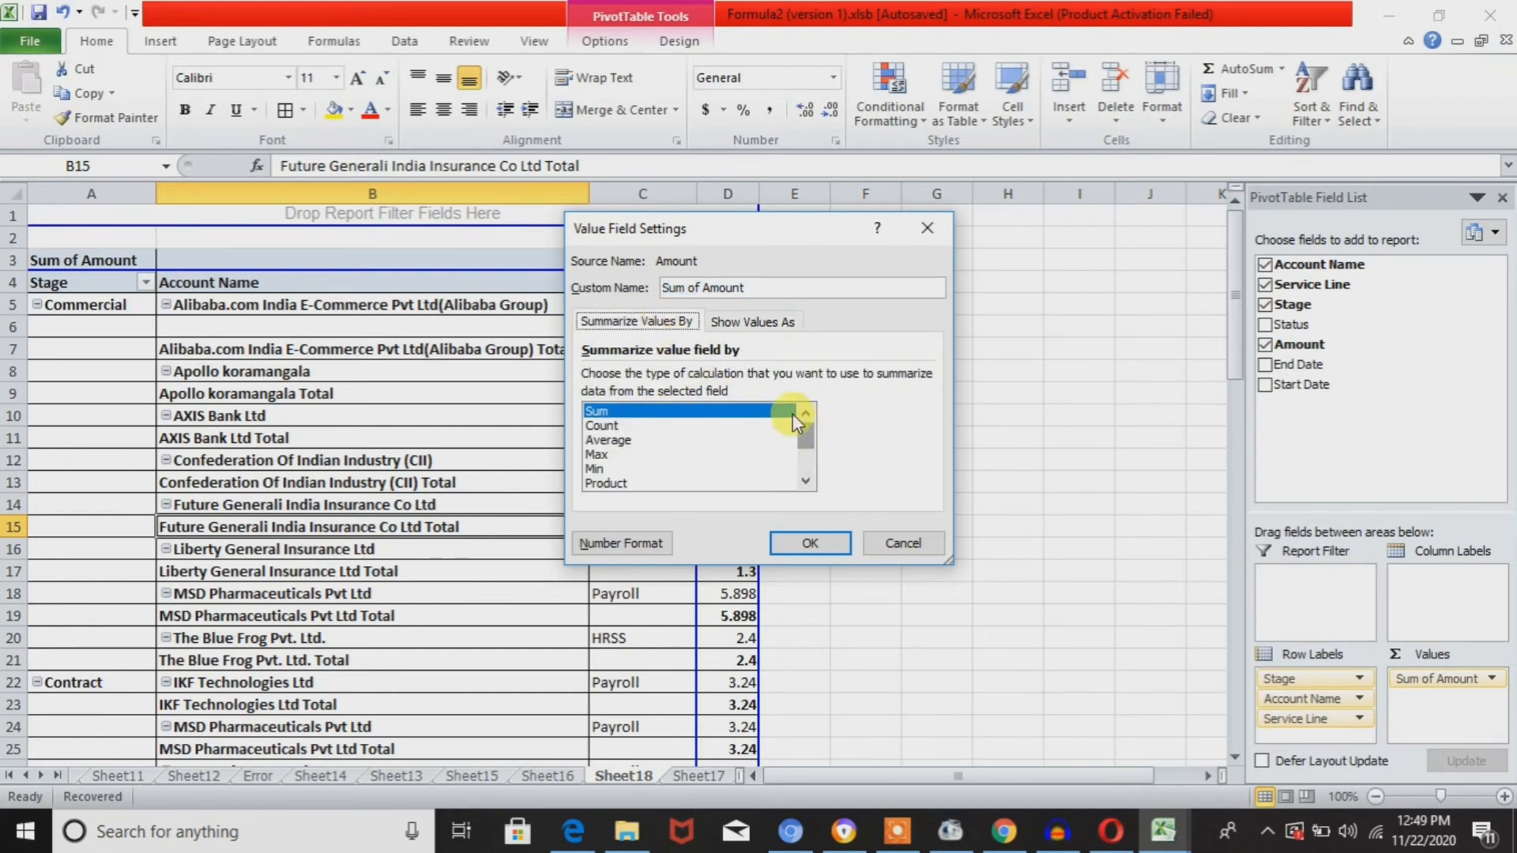
double_click(790, 233)
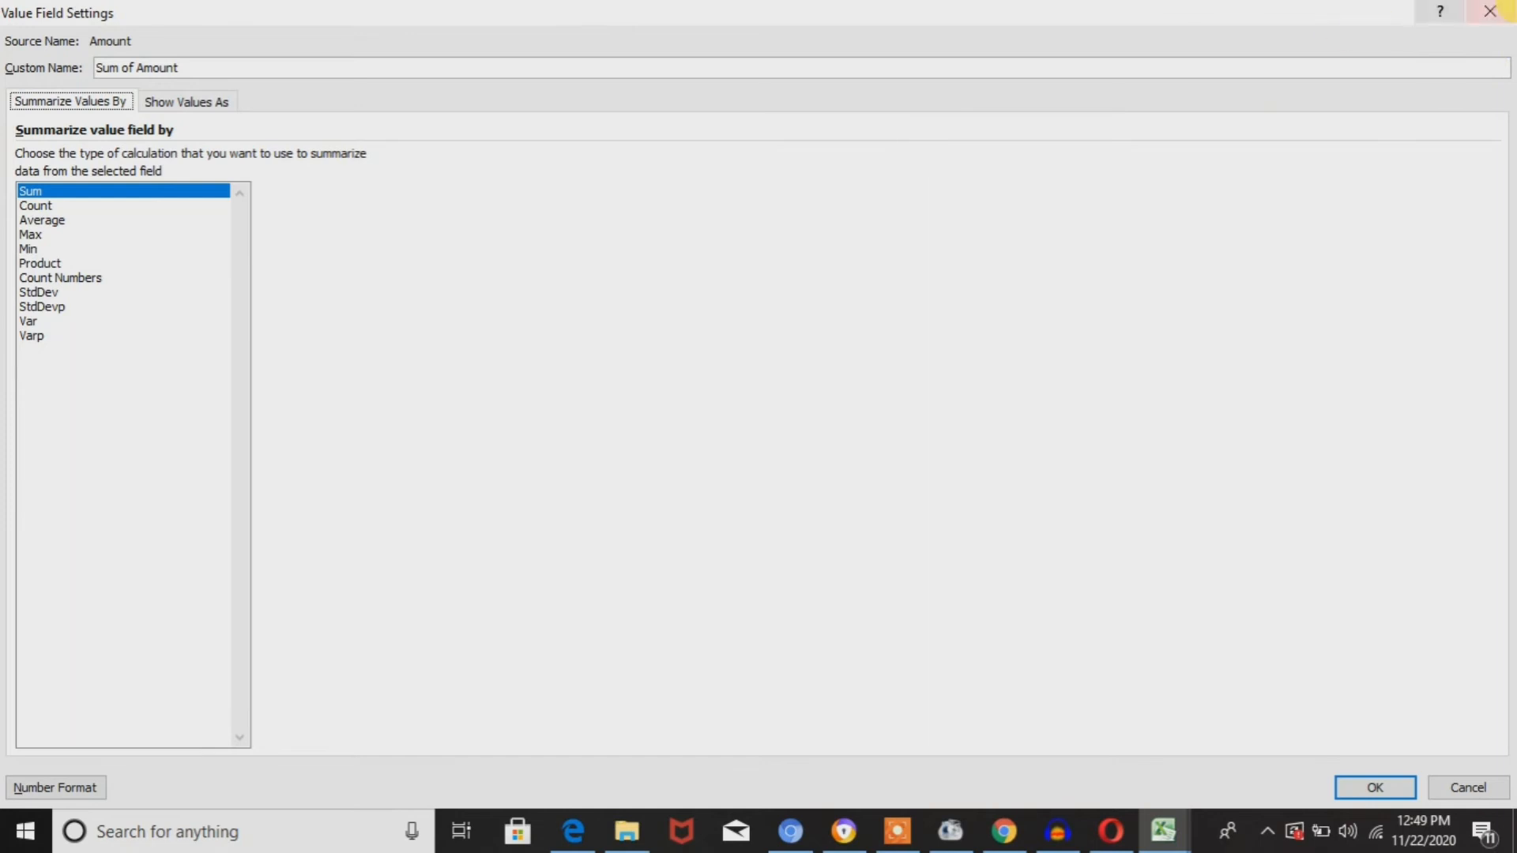
click(1508, 12)
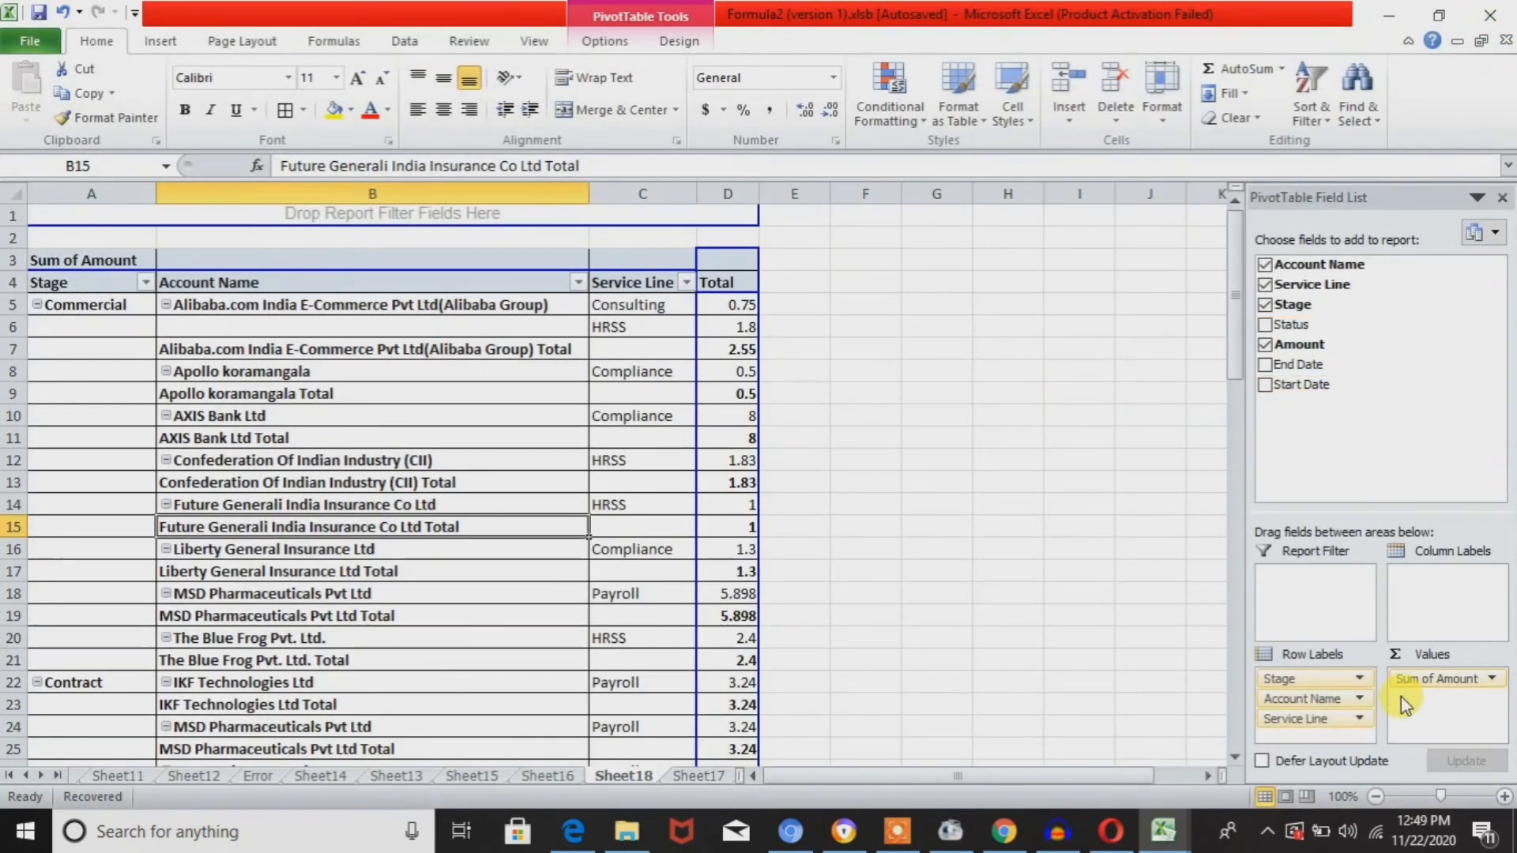
Summarize the Amount values by Count and select the total of the Alibaba.com account.
click(1492, 682)
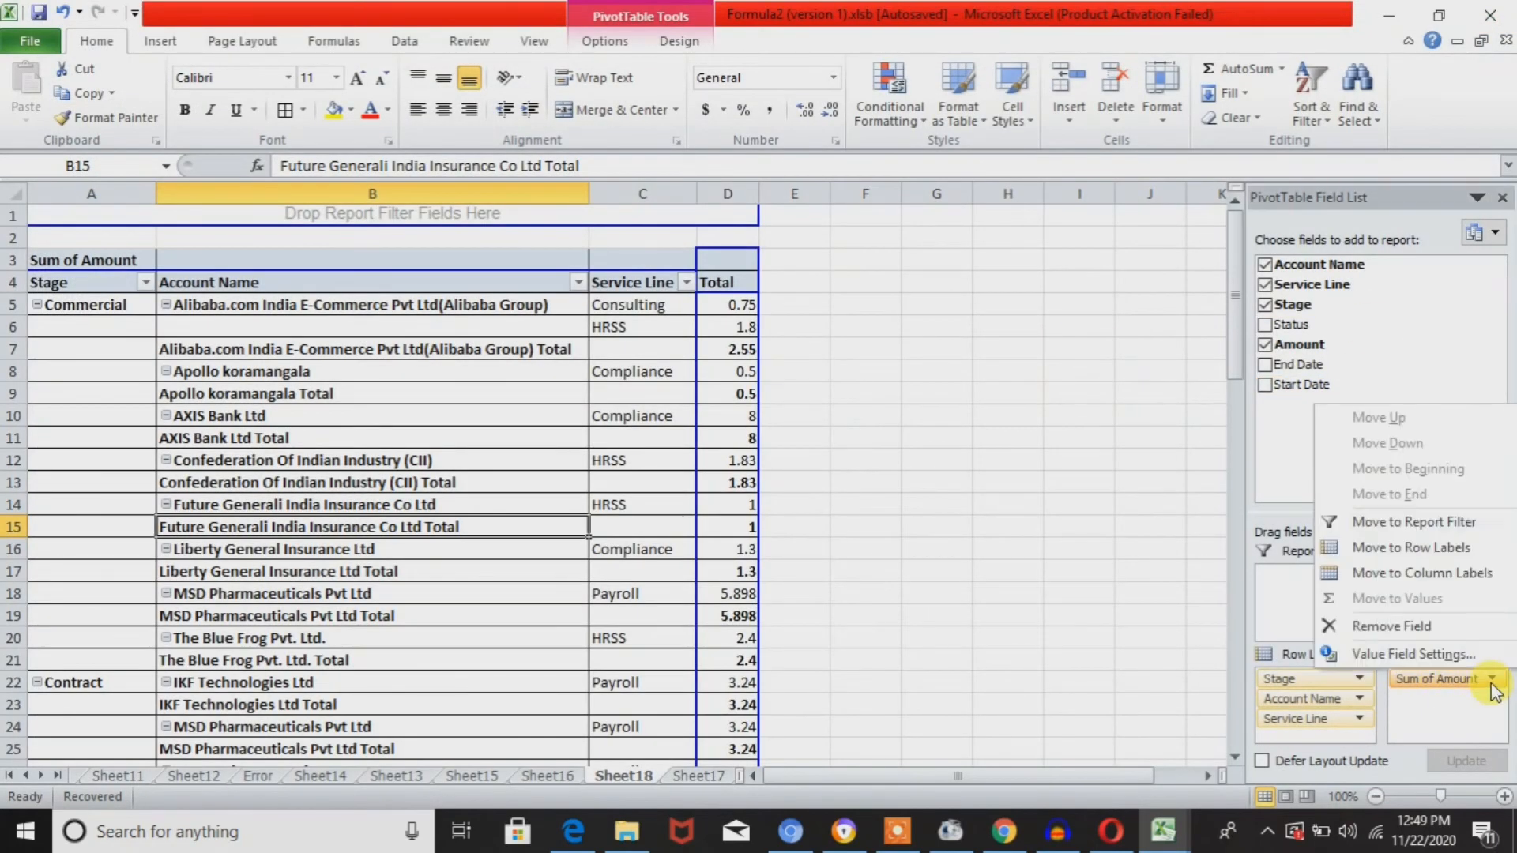
click(1451, 654)
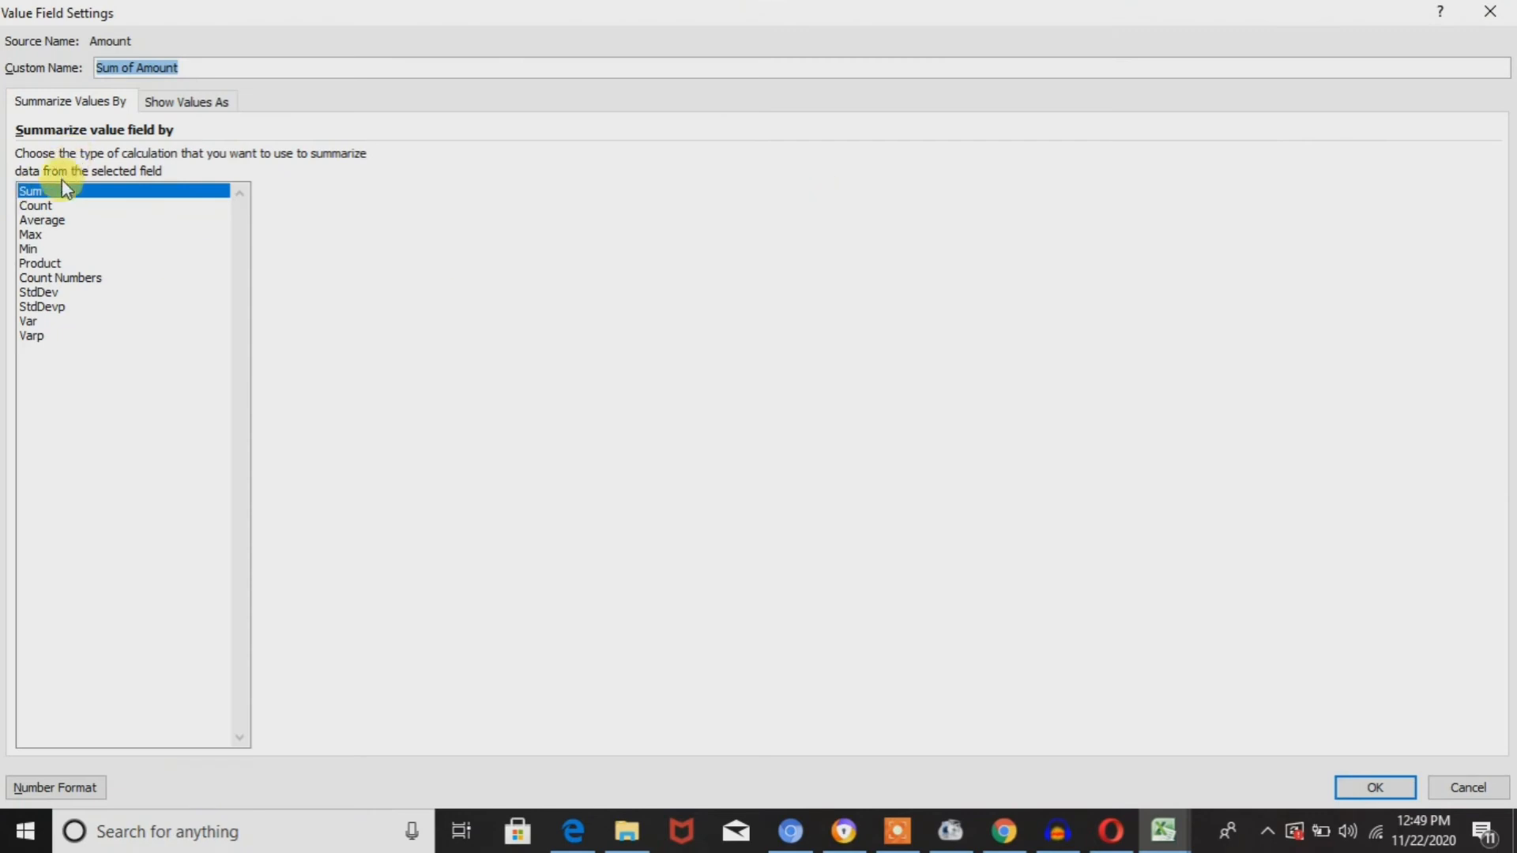
click(56, 207)
click(65, 232)
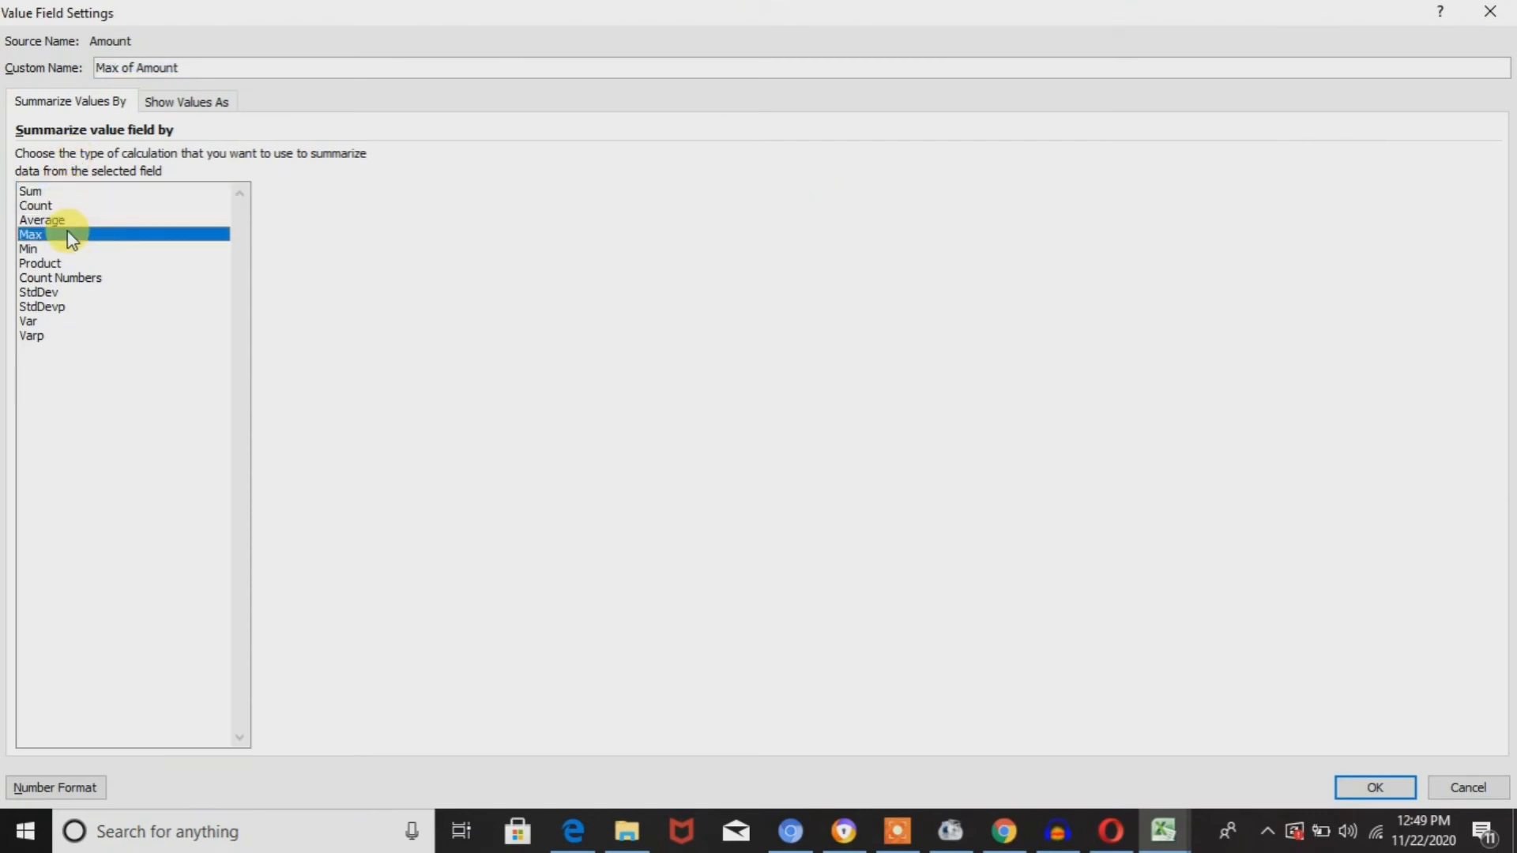
click(59, 207)
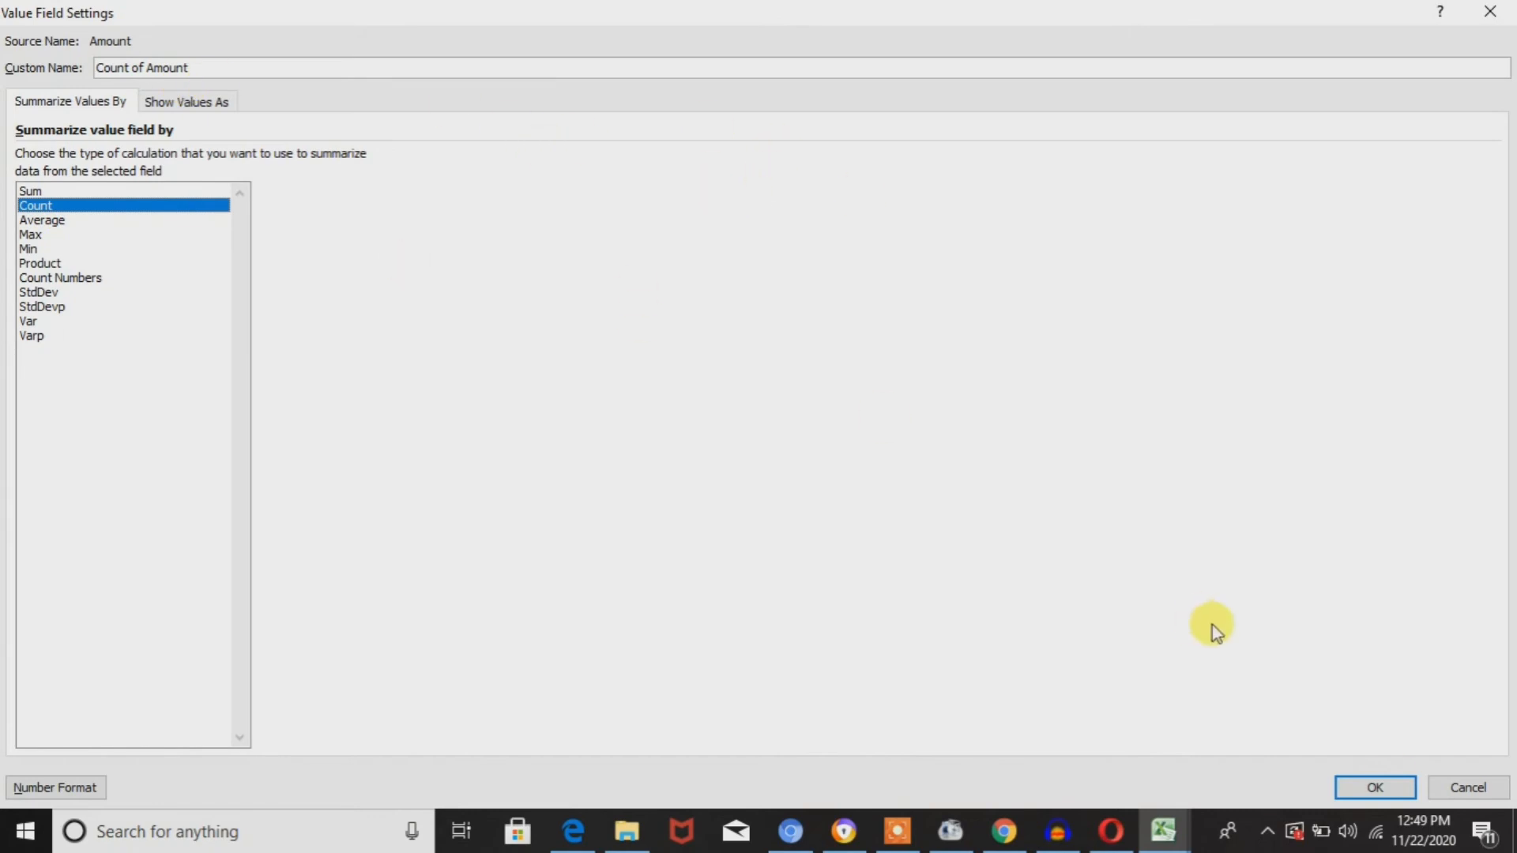
click(1392, 791)
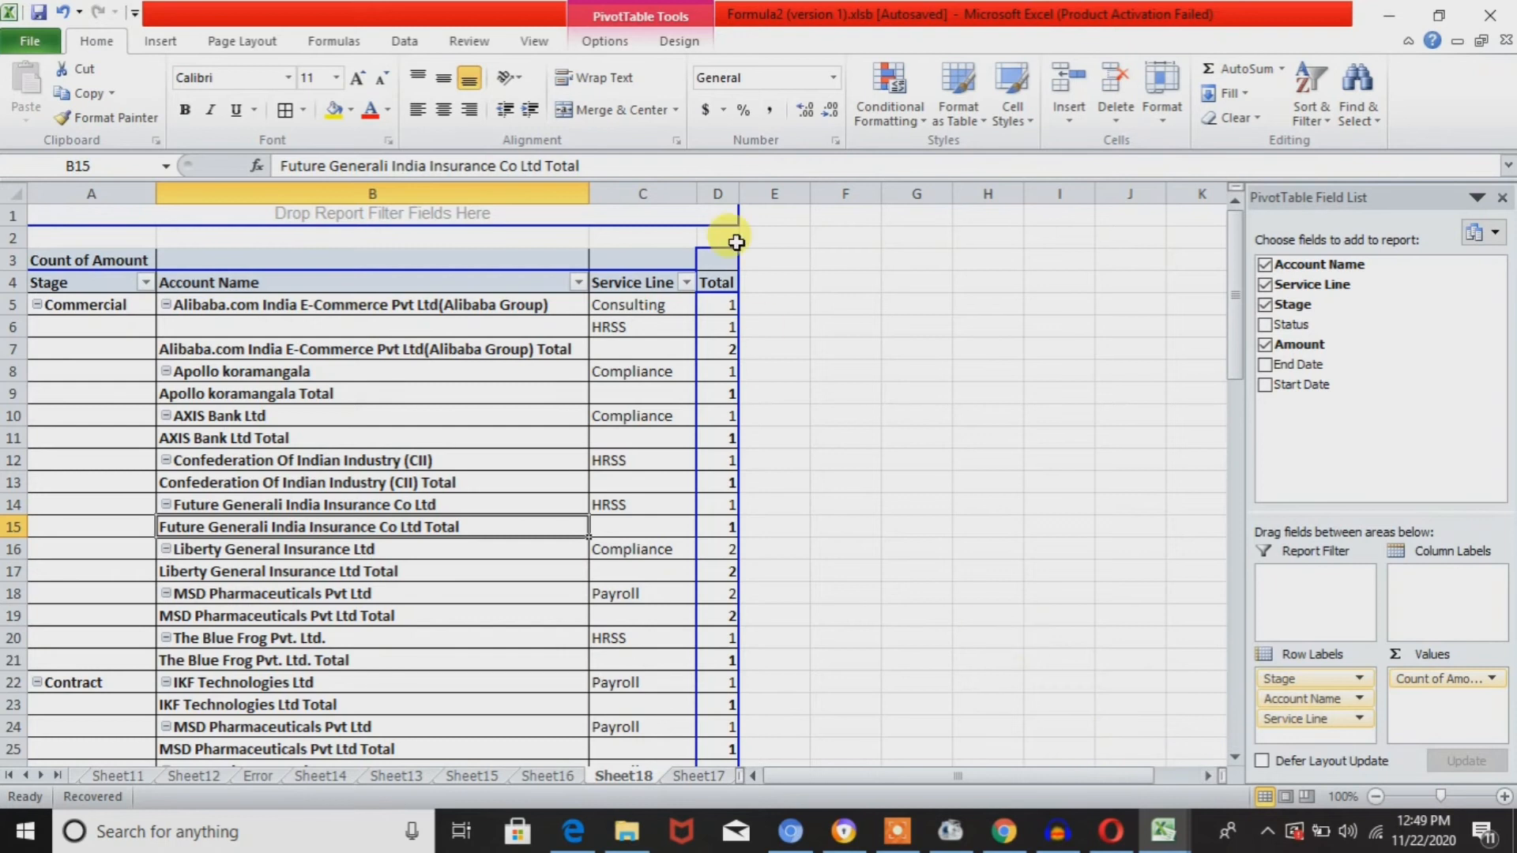
click(723, 348)
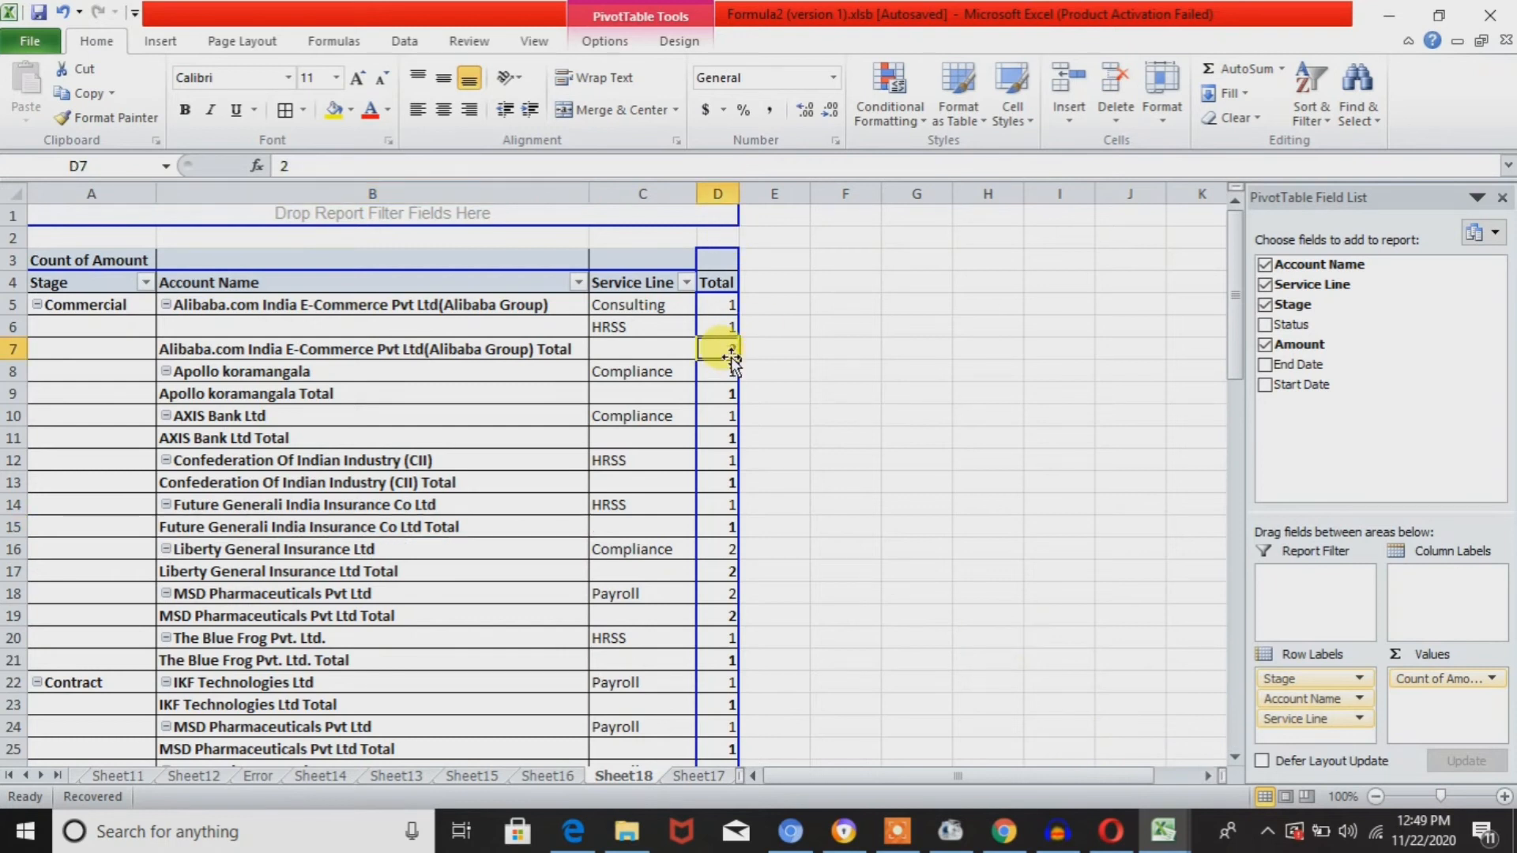
Change the summary function of the Amount field to Average.
click(1492, 677)
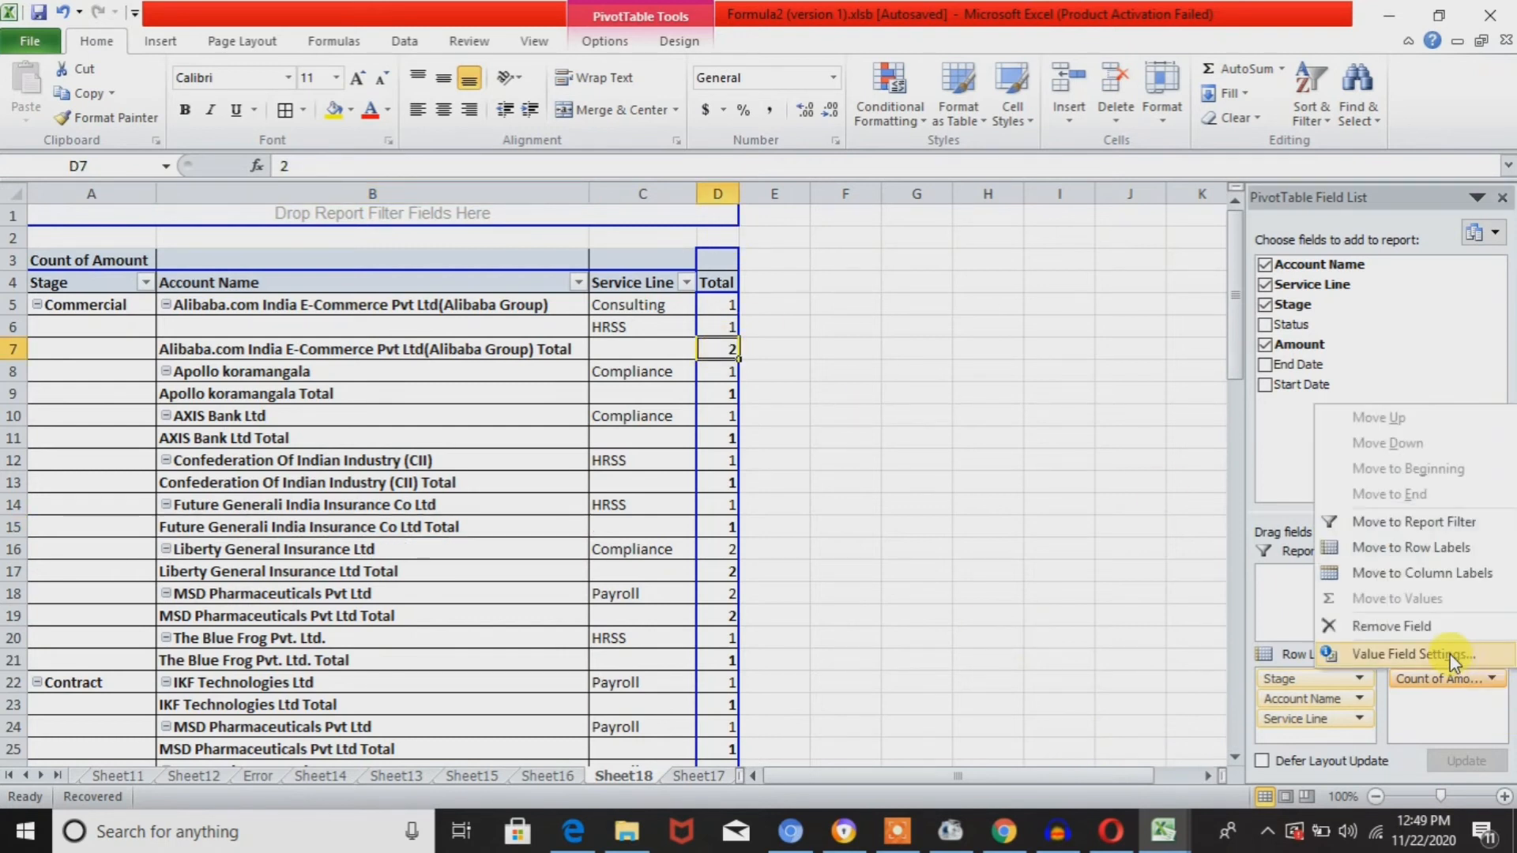
click(1414, 655)
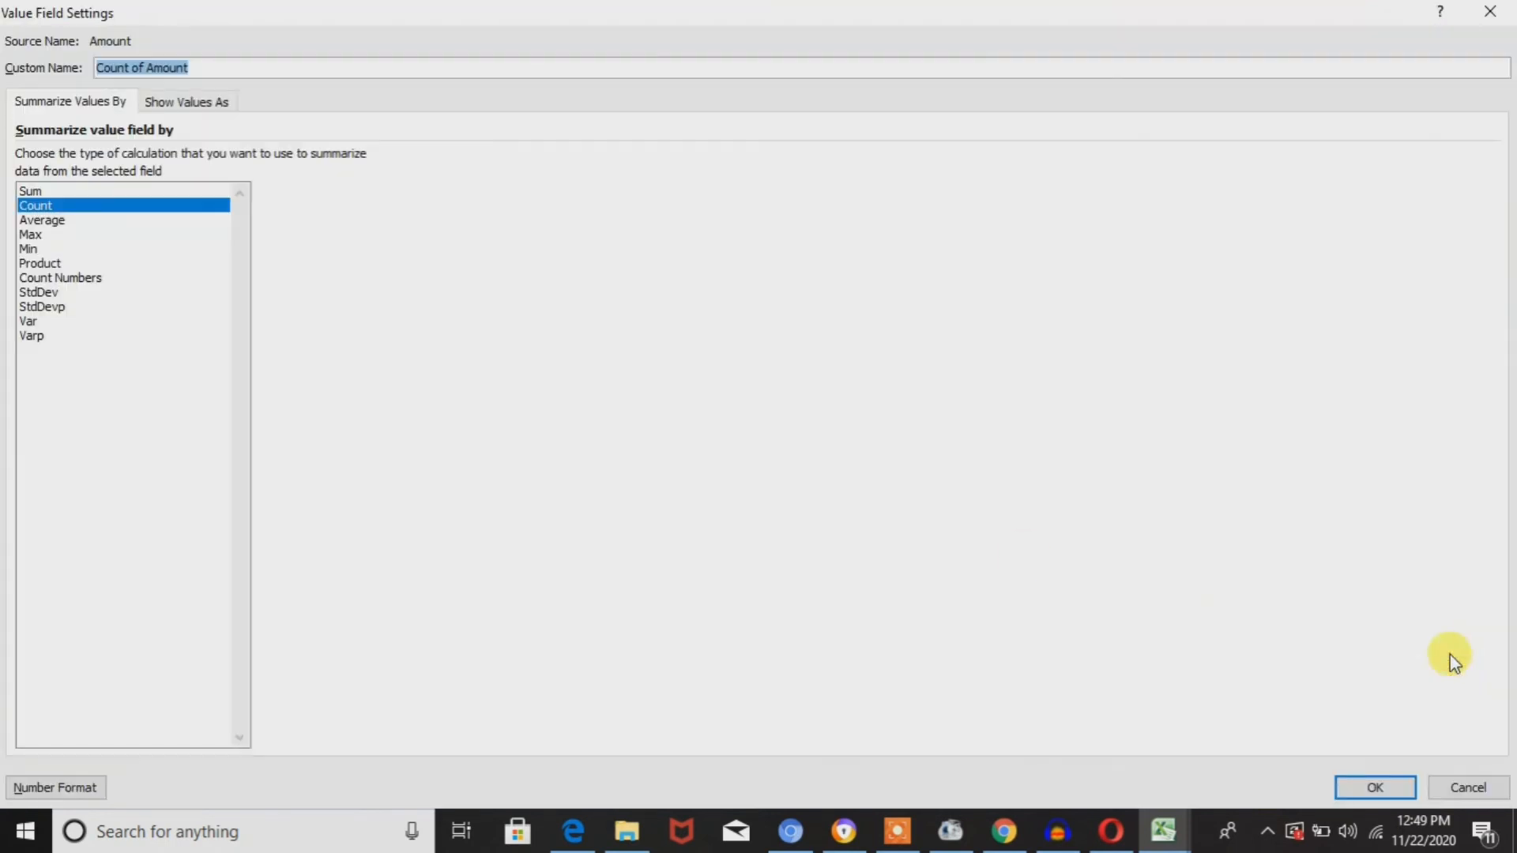
click(45, 222)
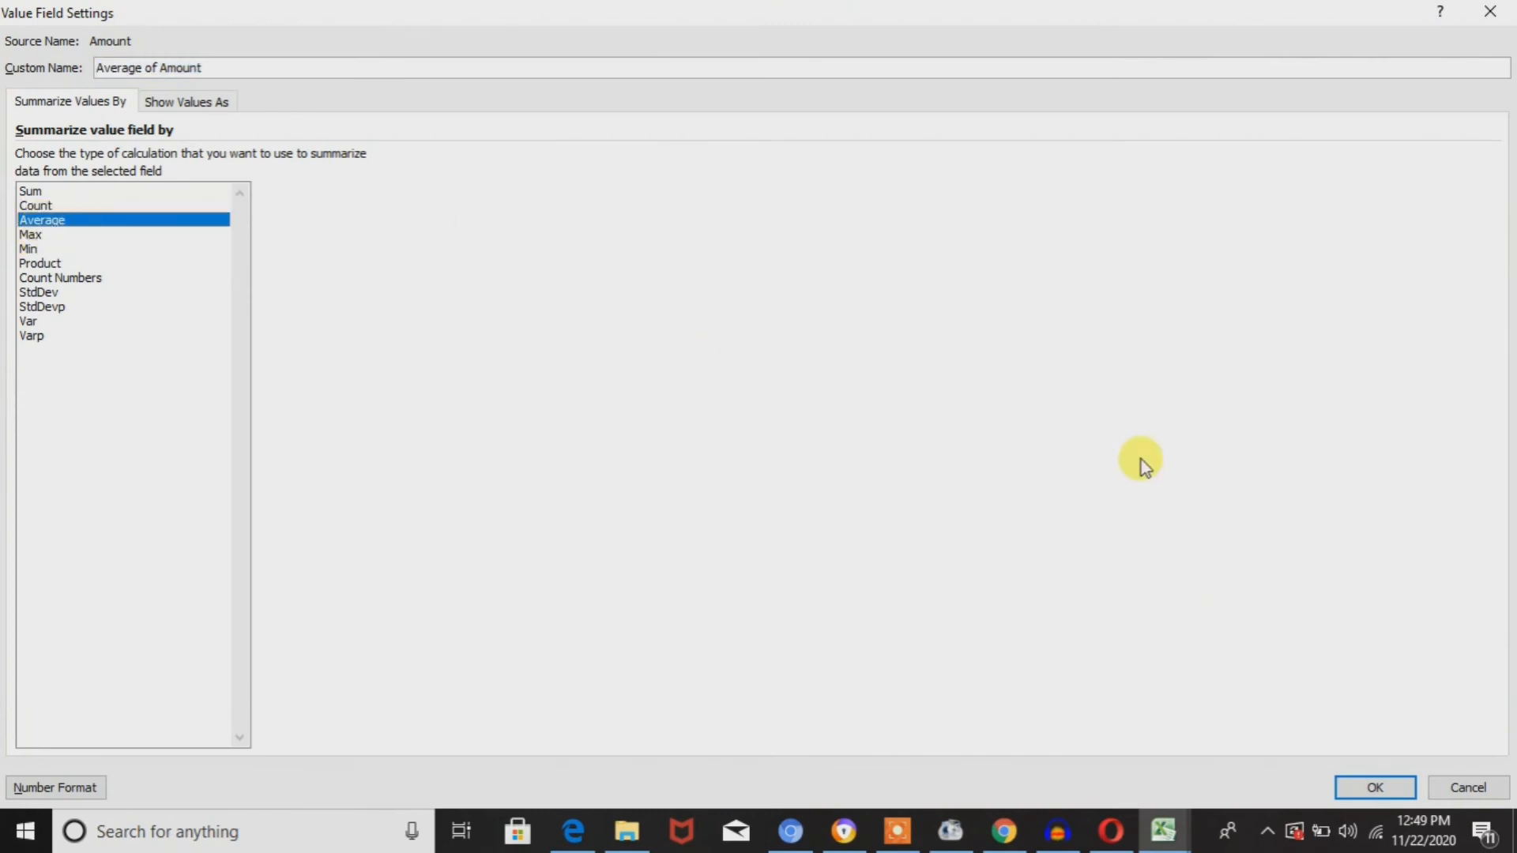
click(1362, 790)
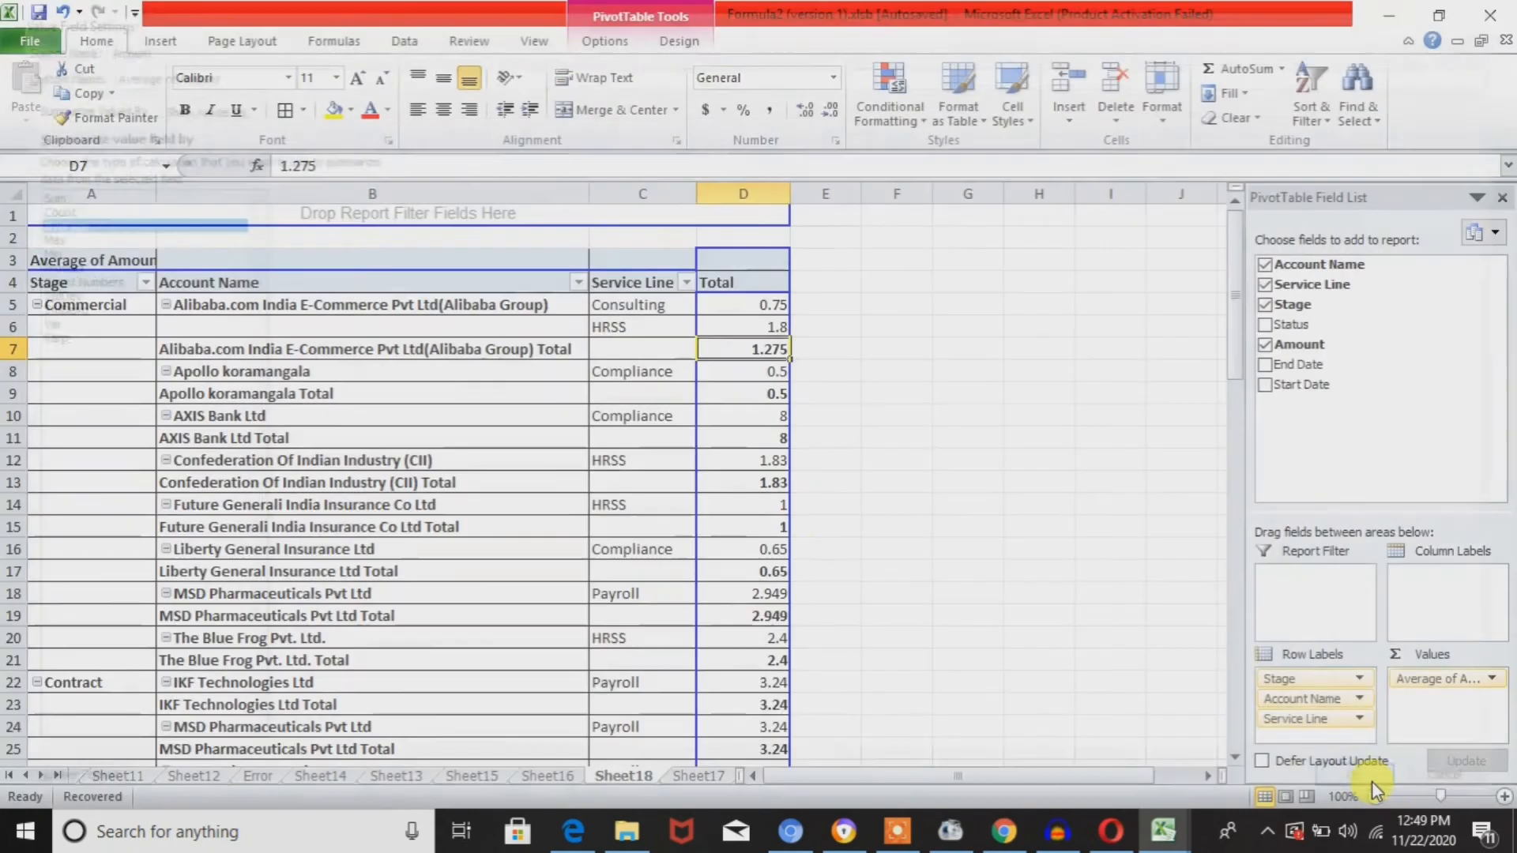
Go down through the averaged amounts to the Grand Total value at the end of the pivot table.
click(731, 609)
key(Down)
key(Left)
key(ctrl+Down)
key(ctrl+Down)
key(ctrl+Down)
key(ctrl+Down)
key(ctrl+Down)
key(ctrl+Down)
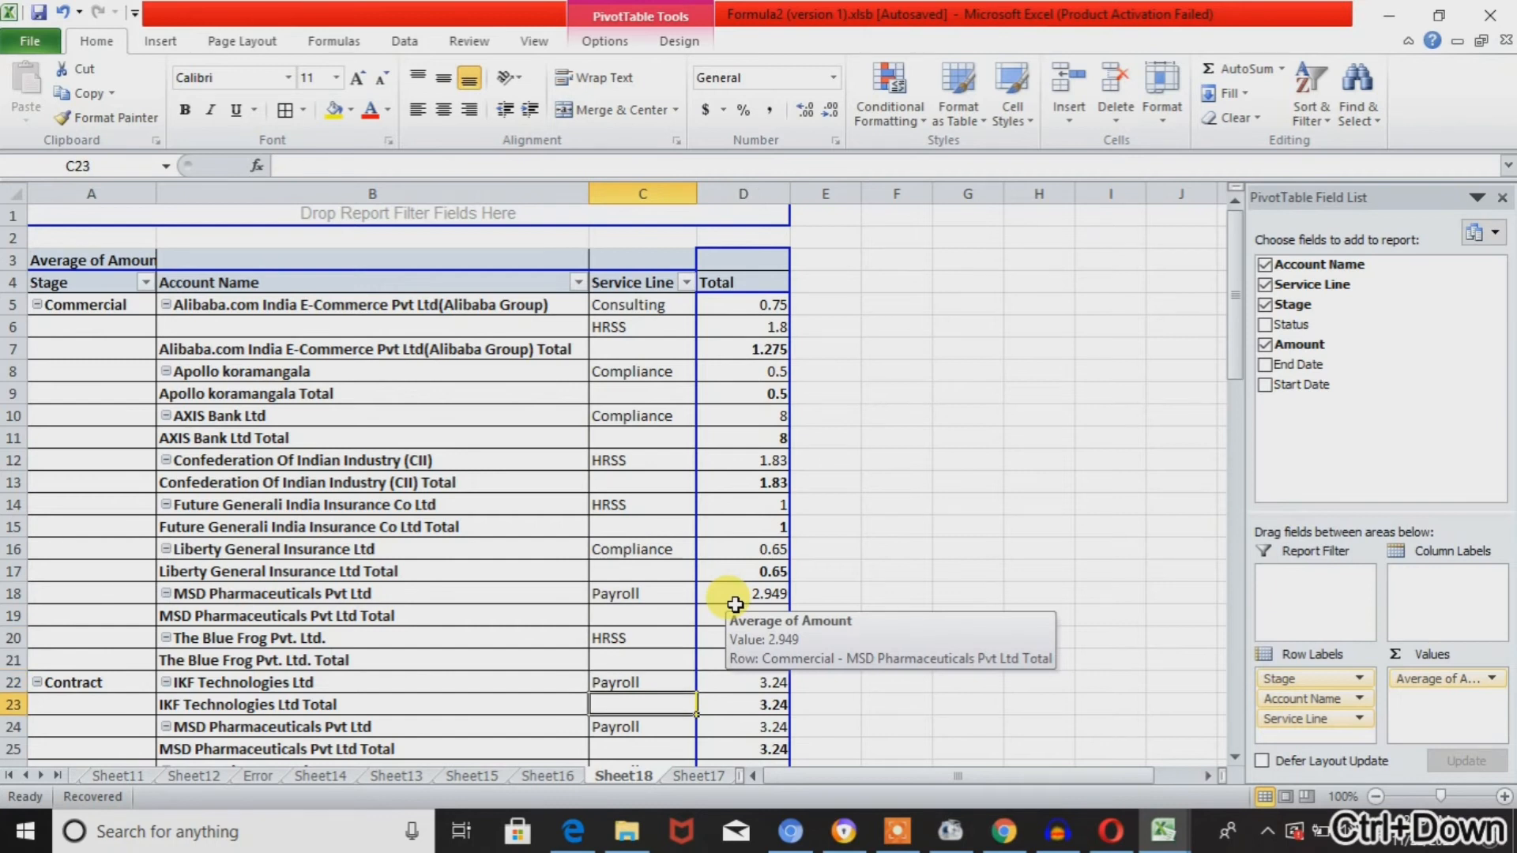
key(Down)
key(Down)
key(Down)
key(Down)
key(Down)
key(Down)
key(Down)
key(Down)
key(Down)
key(Down)
key(Down)
key(Down)
key(Down)
key(Down)
key(Down)
key(Down)
key(Down)
key(Down)
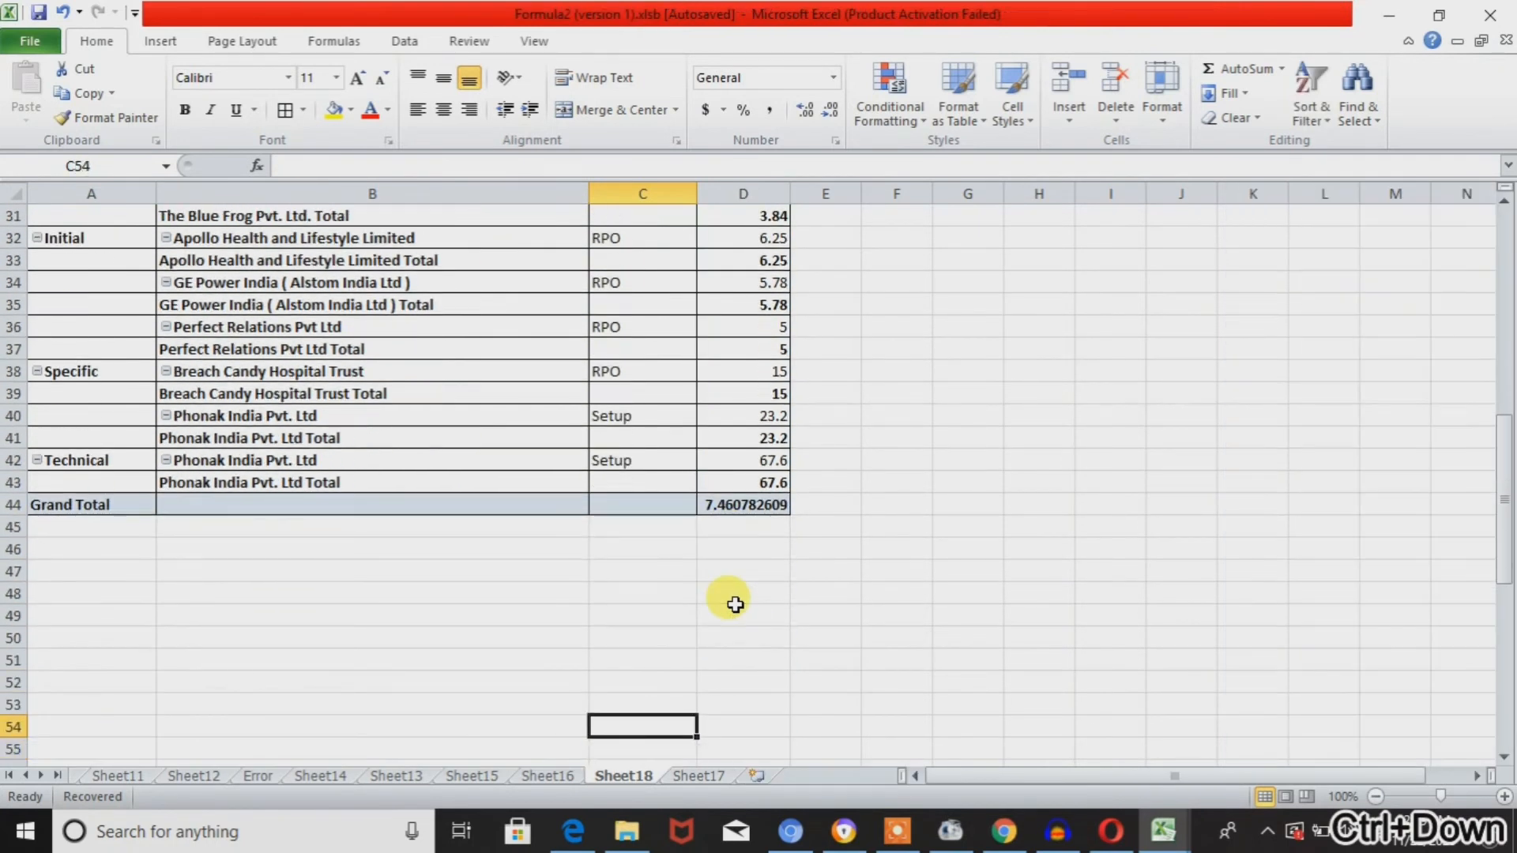
key(Up)
key(Up)
key(Up)
key(Up)
key(Up)
key(Up)
key(Up)
key(Right)
key(Up)
key(Up)
key(Up)
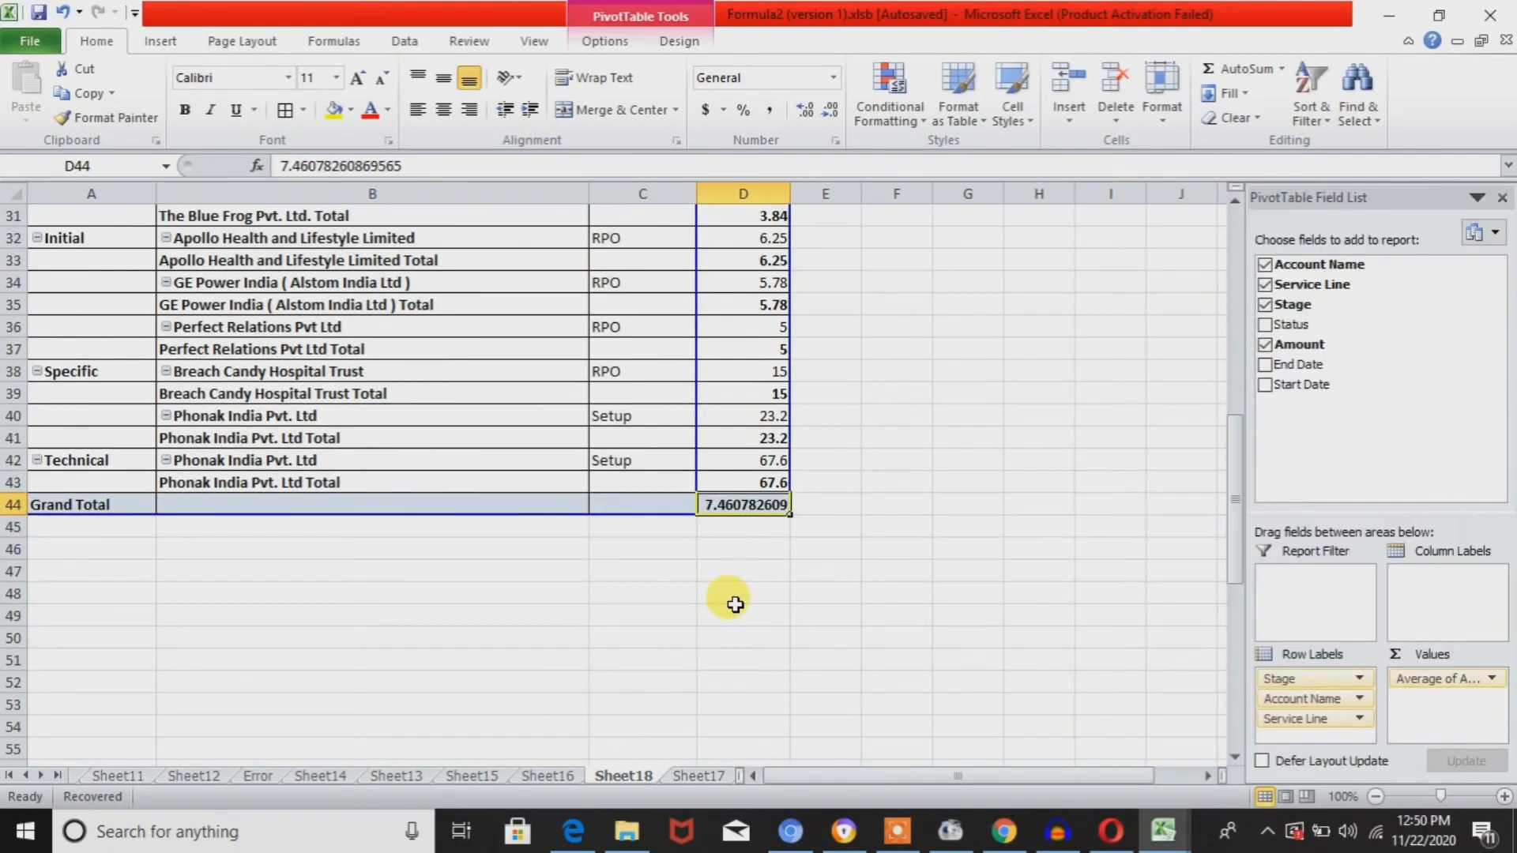
Change the summary function of the Amount field to Max.
click(1480, 677)
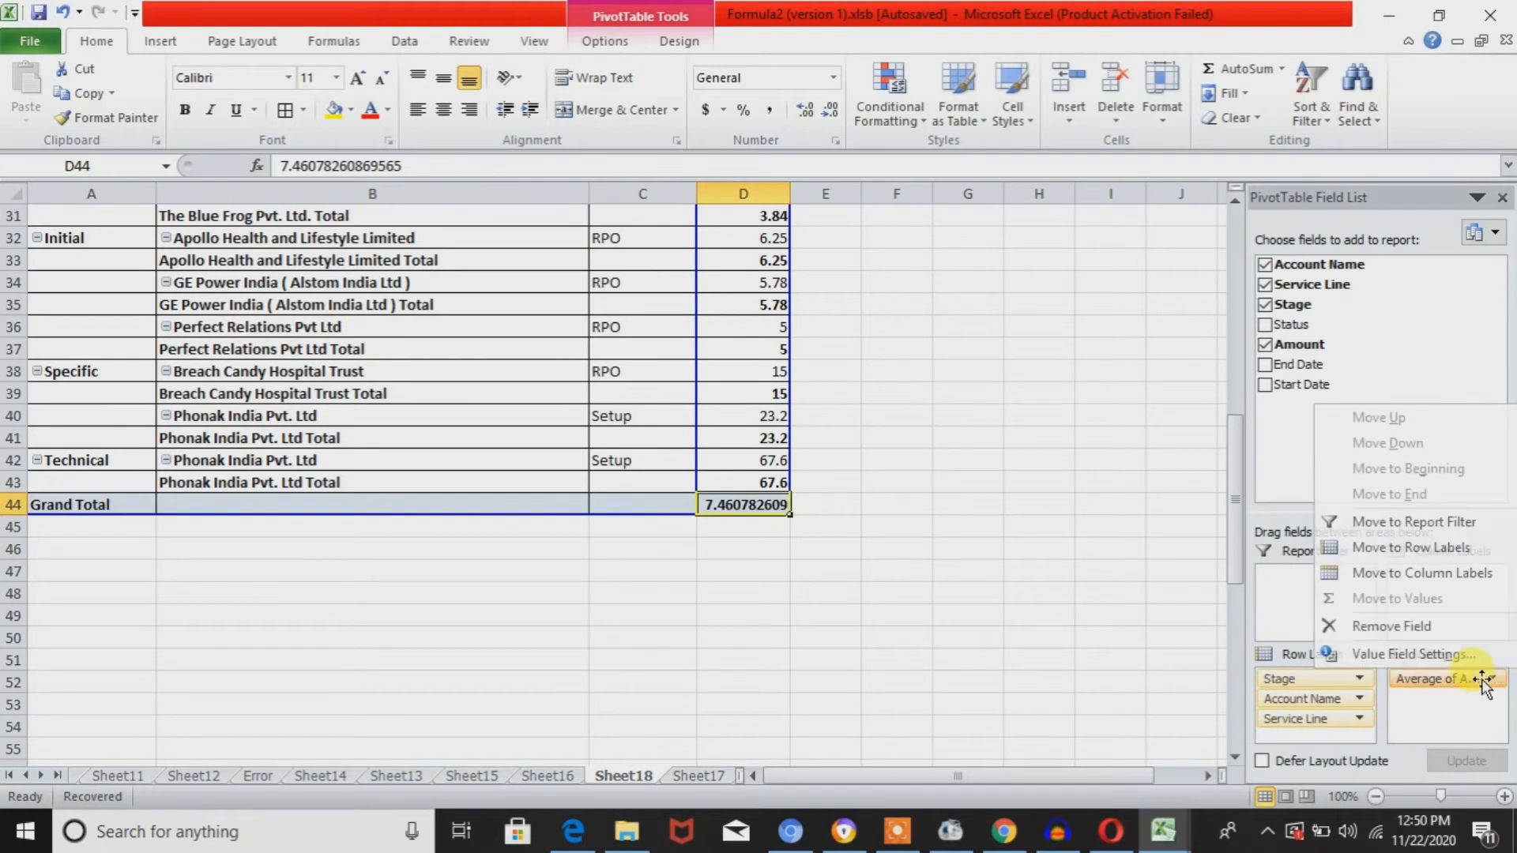
click(1466, 662)
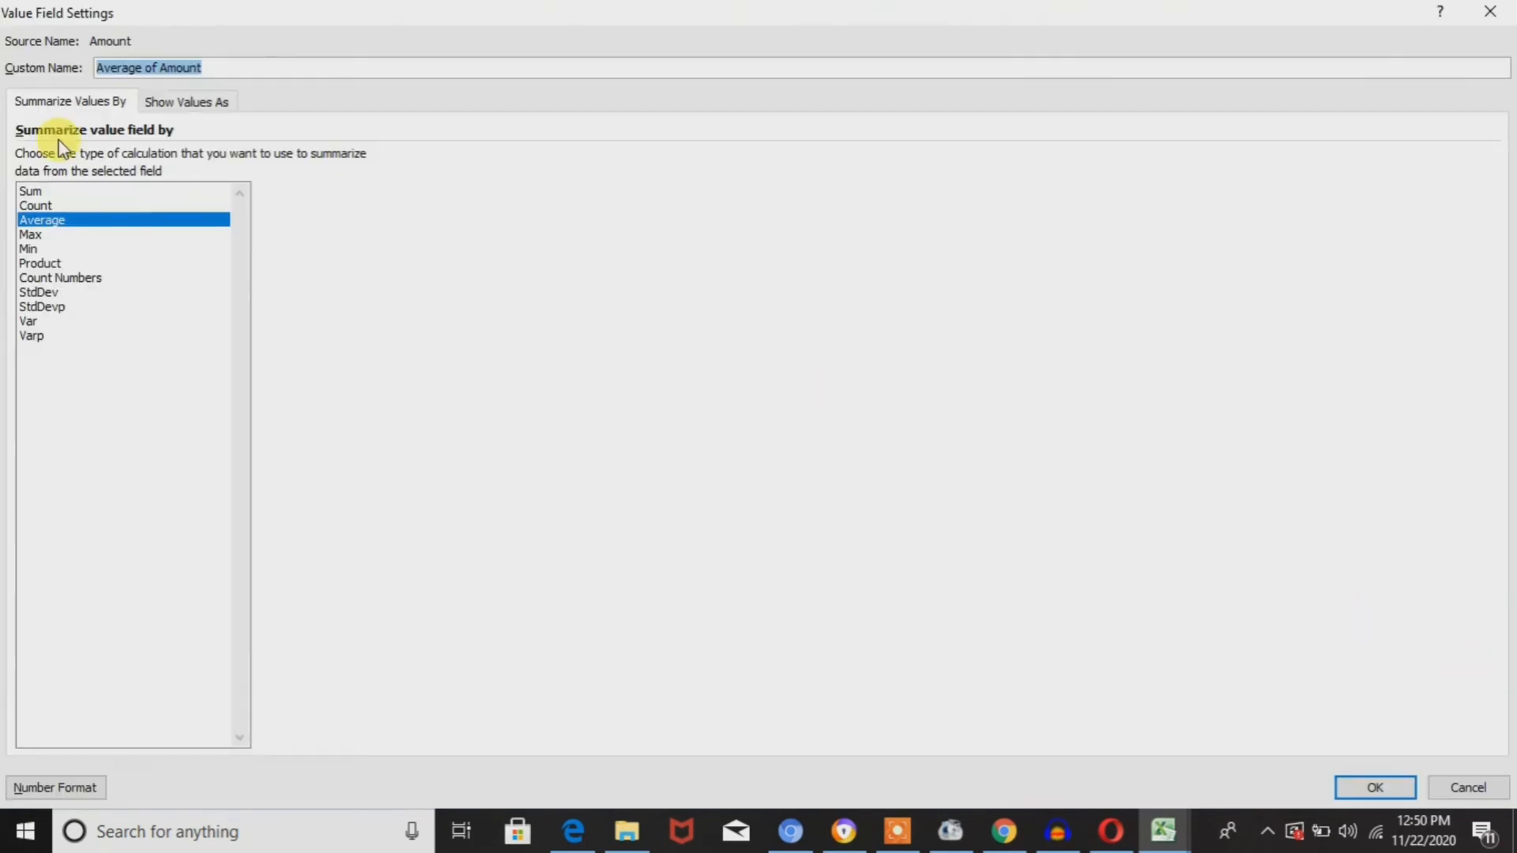
click(32, 235)
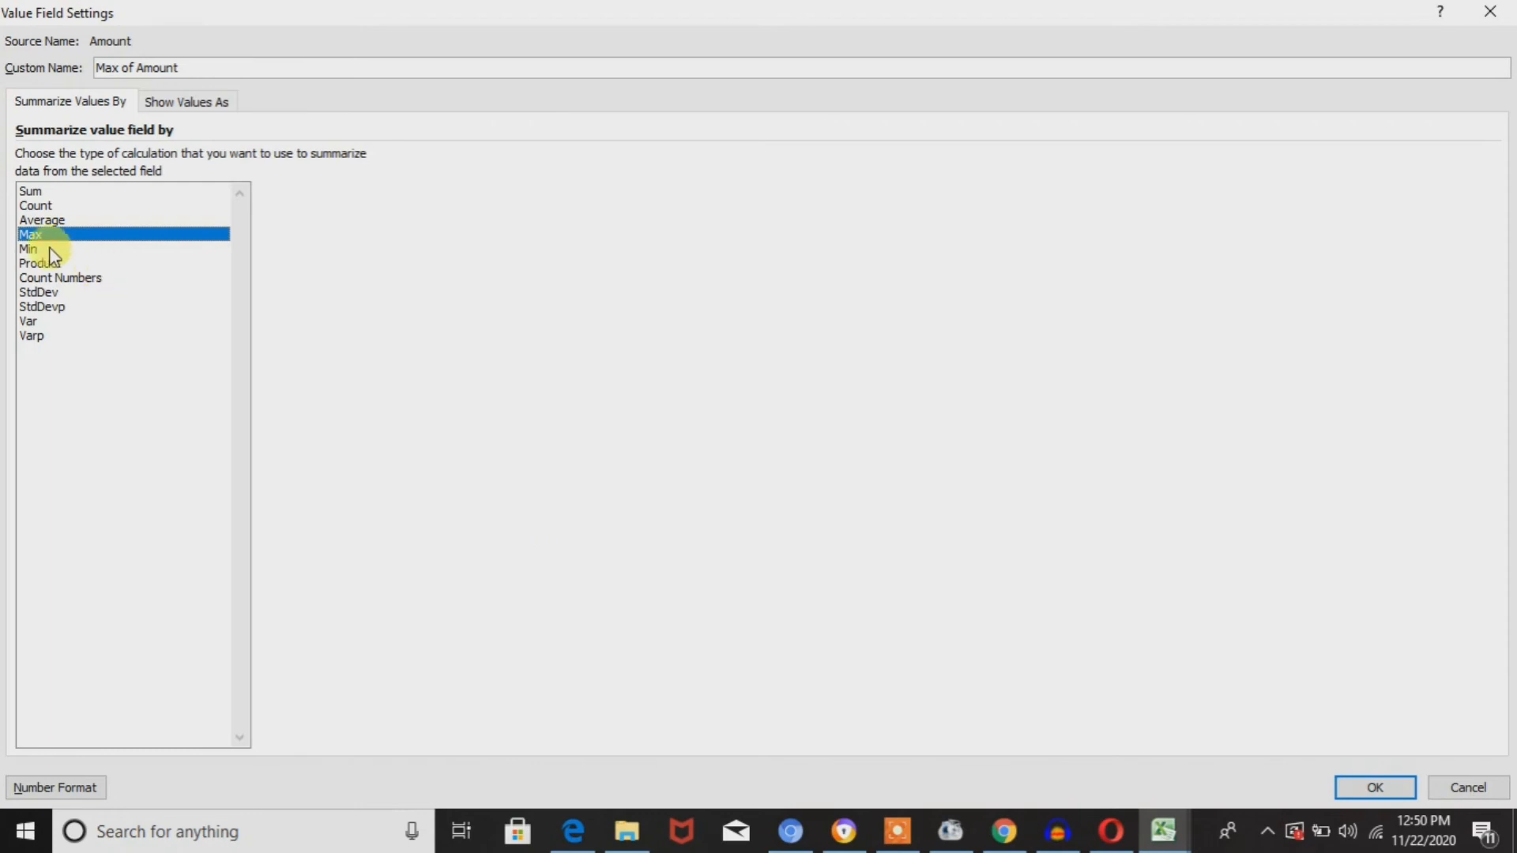
click(1389, 790)
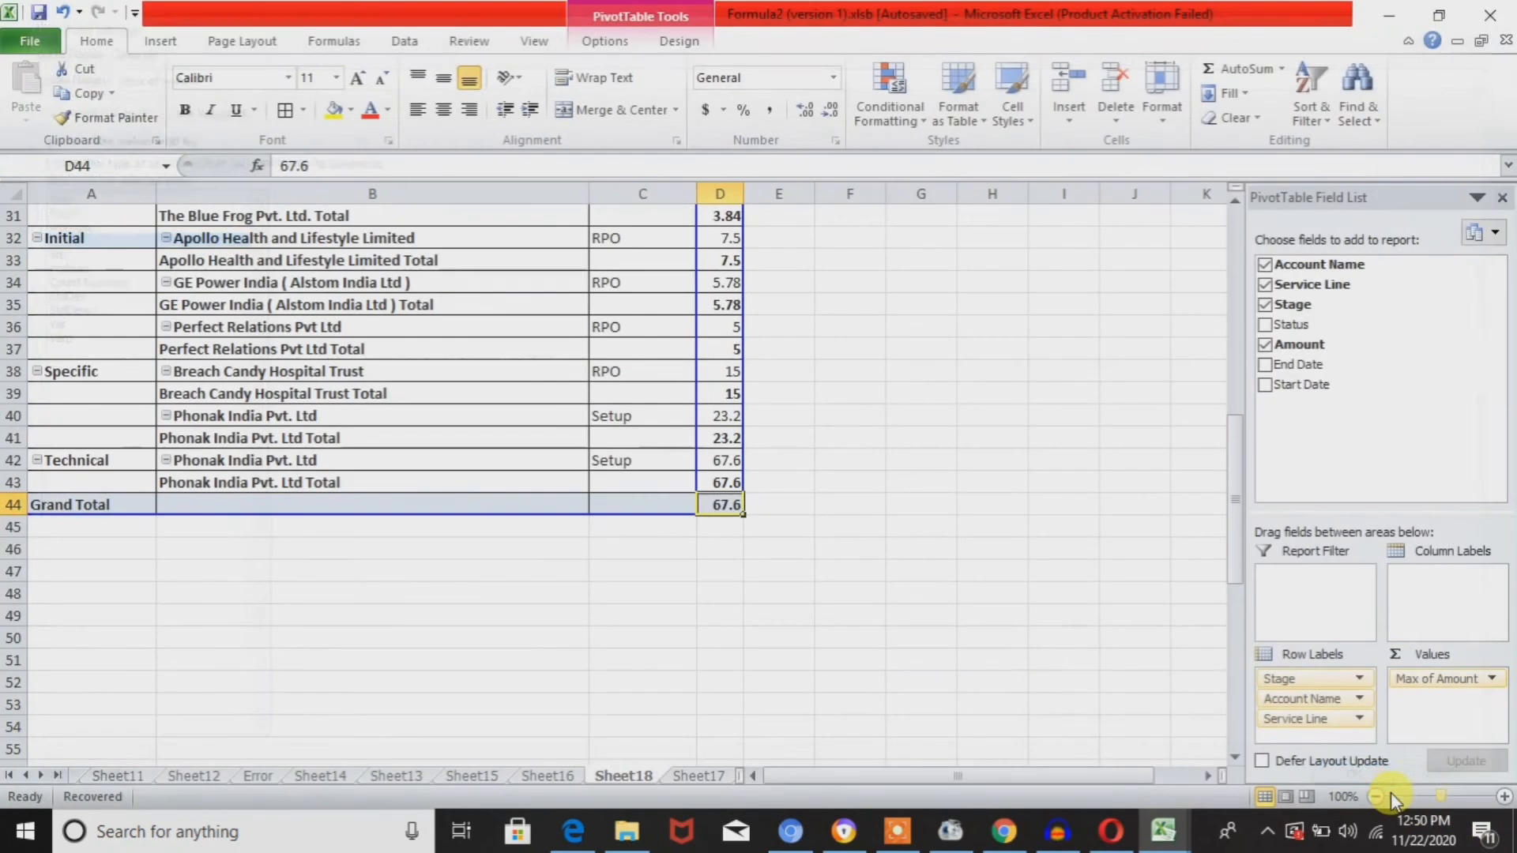
Compare the Grand Total with the maximum amounts in the rows just above it.
double_click(737, 509)
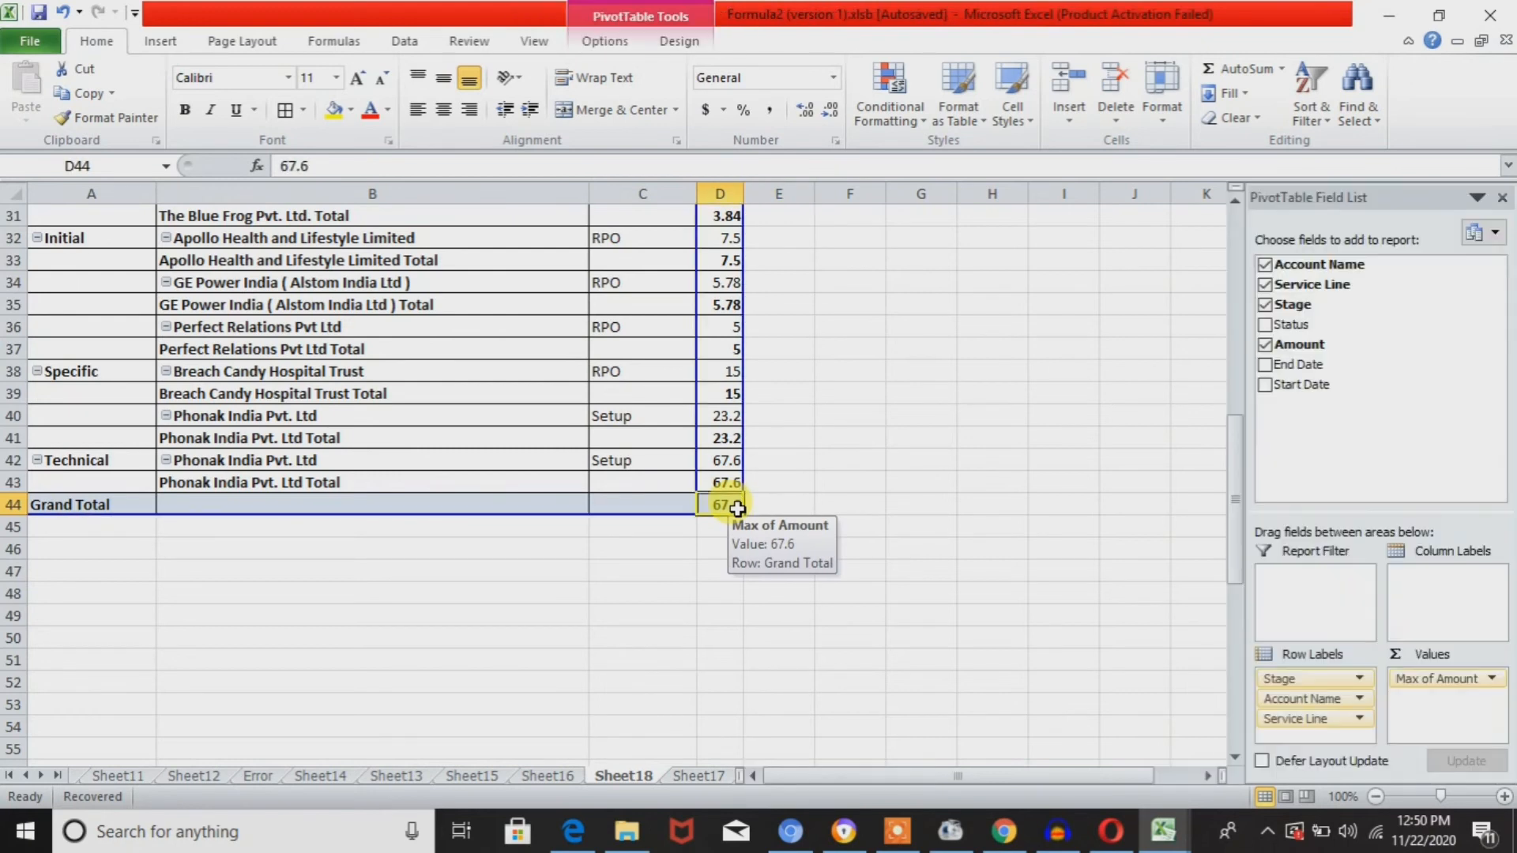
key(Up)
key(Up)
key(Up)
key(Up)
key(Up)
key(Down)
key(Down)
key(Down)
key(Down)
key(Down)
click(784, 506)
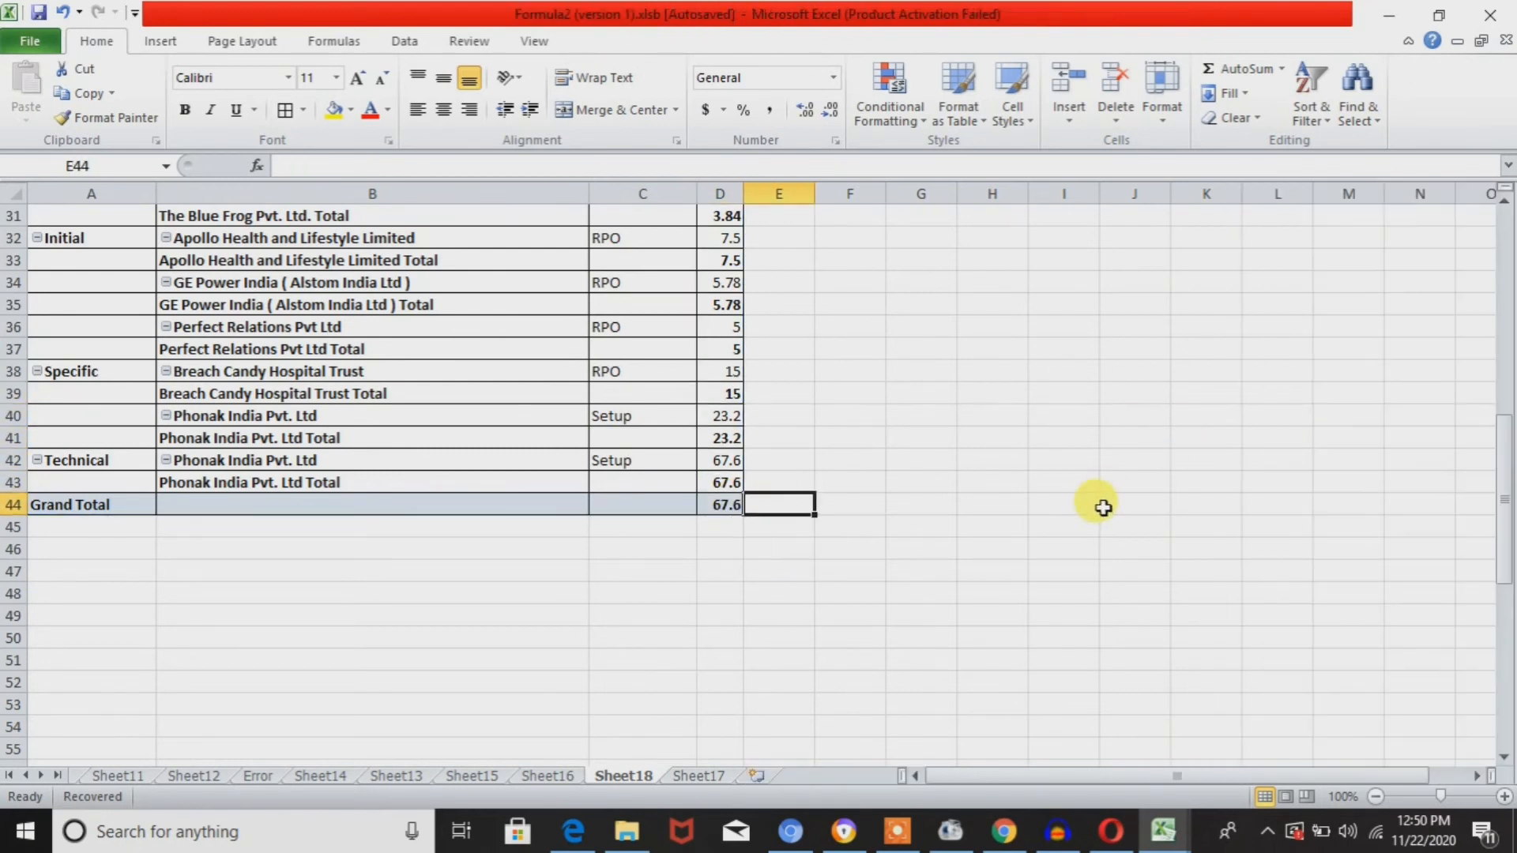
click(715, 484)
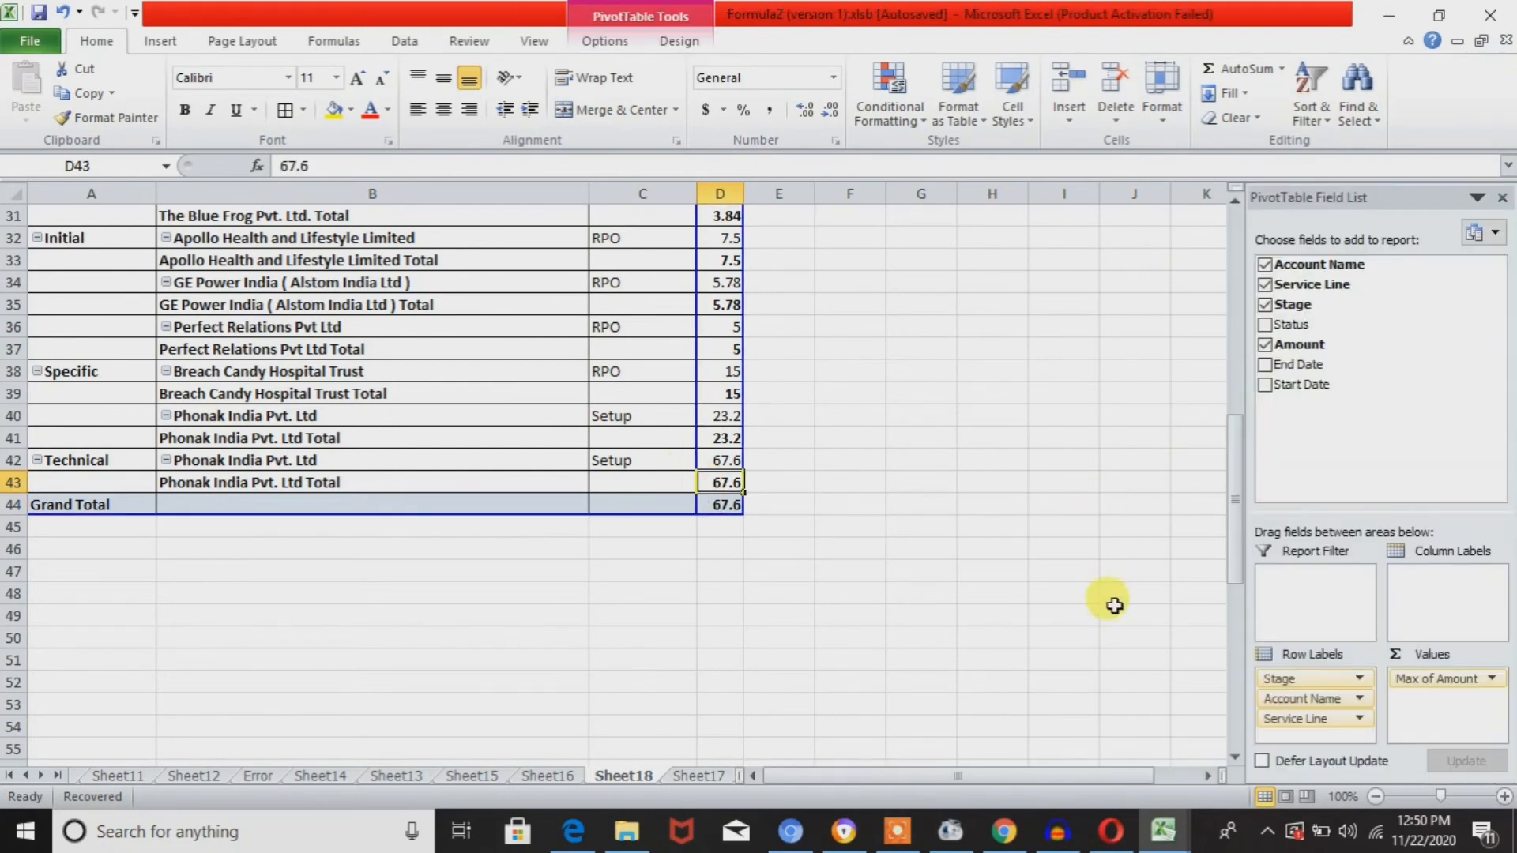
Go back up through the Account Name rows to review the maximum amount of each account.
click(328, 415)
key(Up)
key(Up)
key(Up)
key(Up)
key(Up)
key(Up)
key(Up)
key(Up)
key(Up)
key(Up)
key(Up)
key(Up)
key(Up)
key(Up)
key(Up)
key(Up)
key(Up)
key(Up)
key(Up)
key(Up)
key(Up)
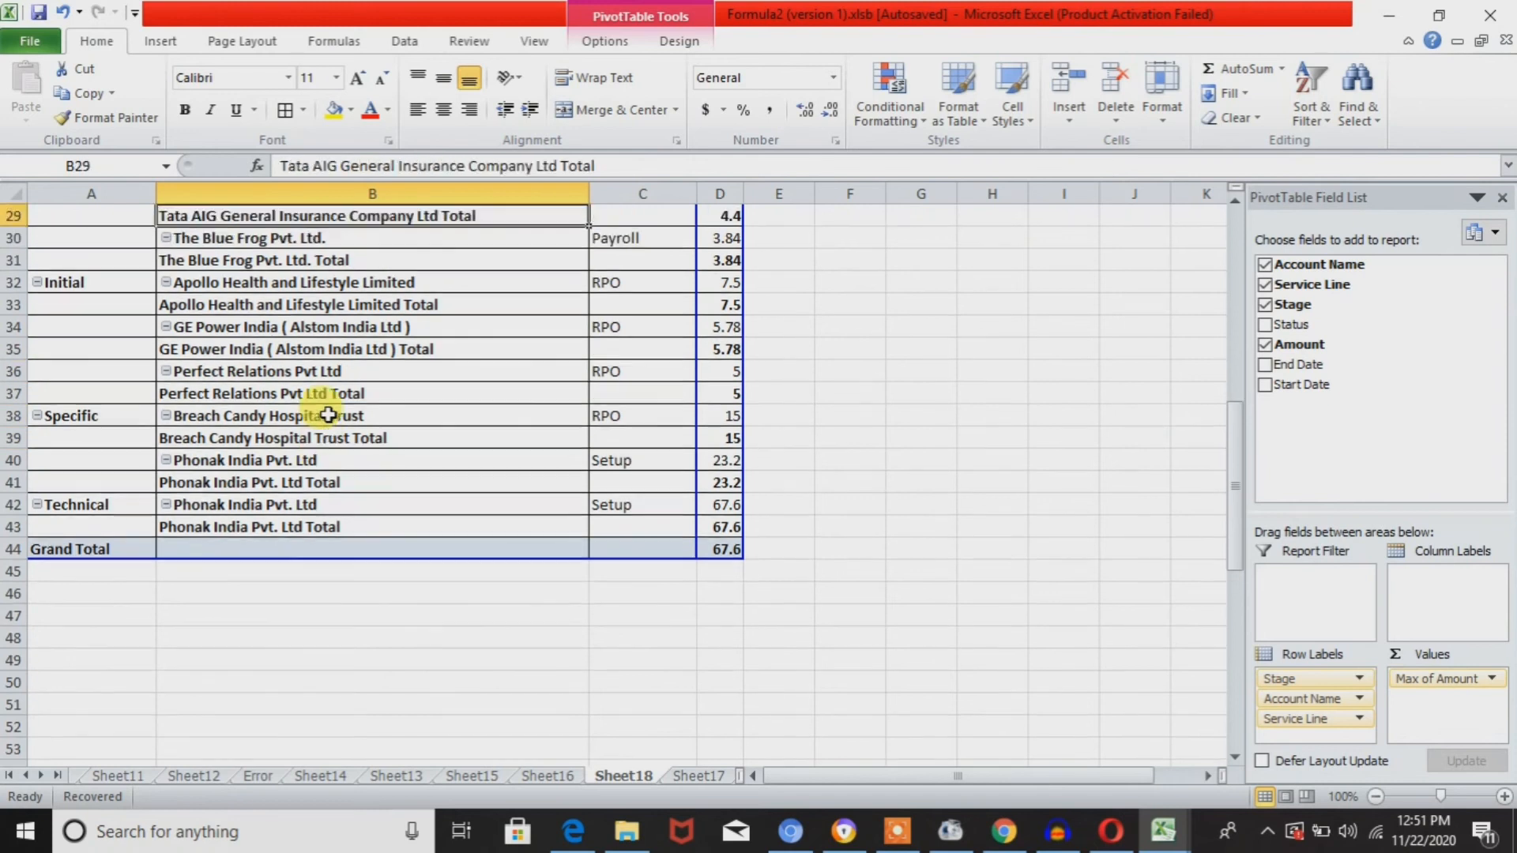
key(Right)
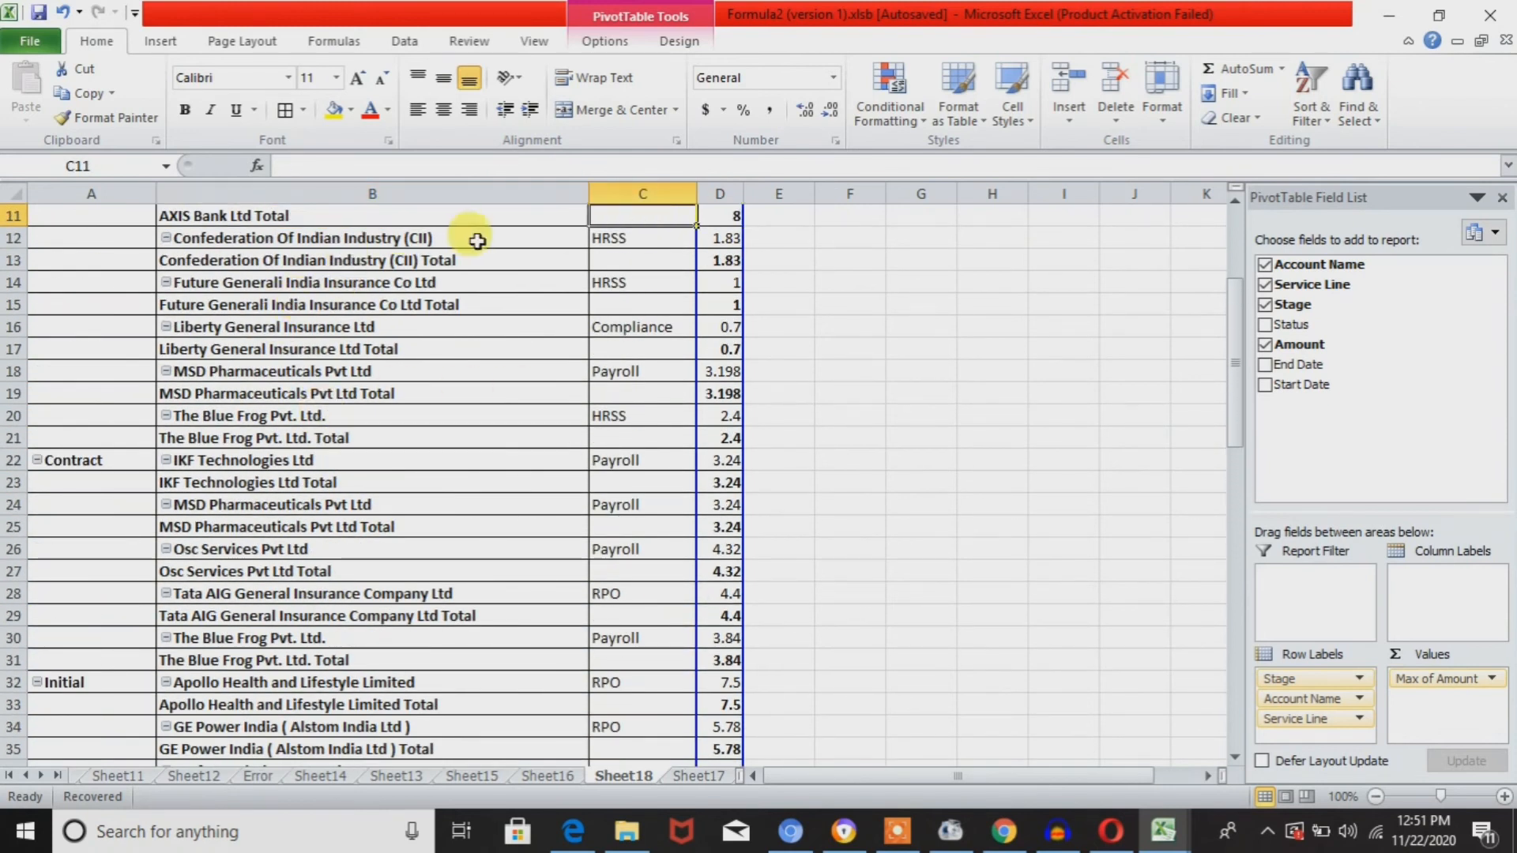
Review the layout and totals settings in the PivotTable options and turn on the expand/collapse buttons.
right_click(437, 260)
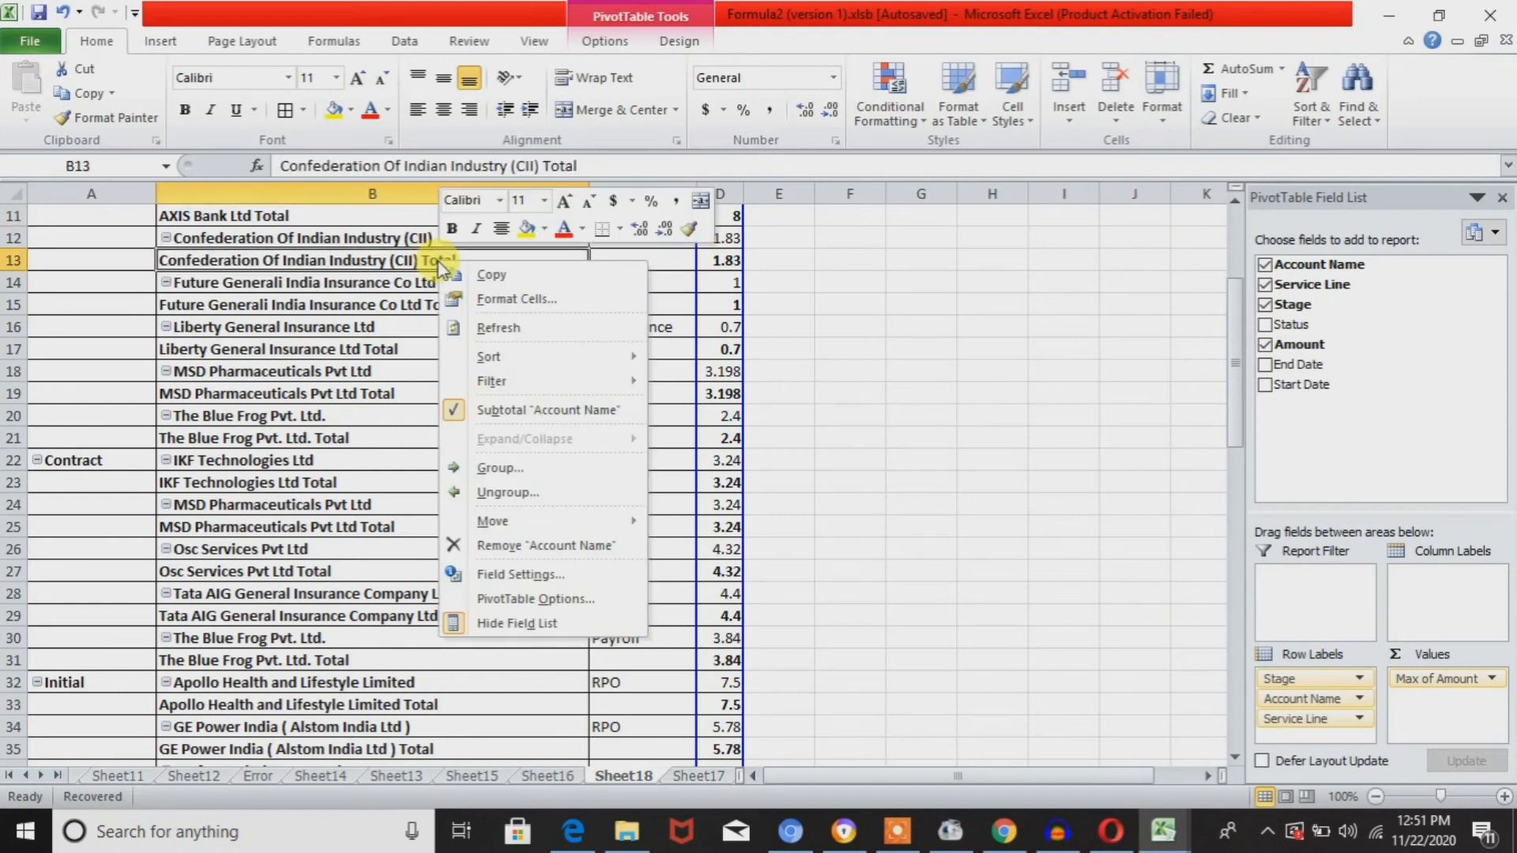
click(580, 605)
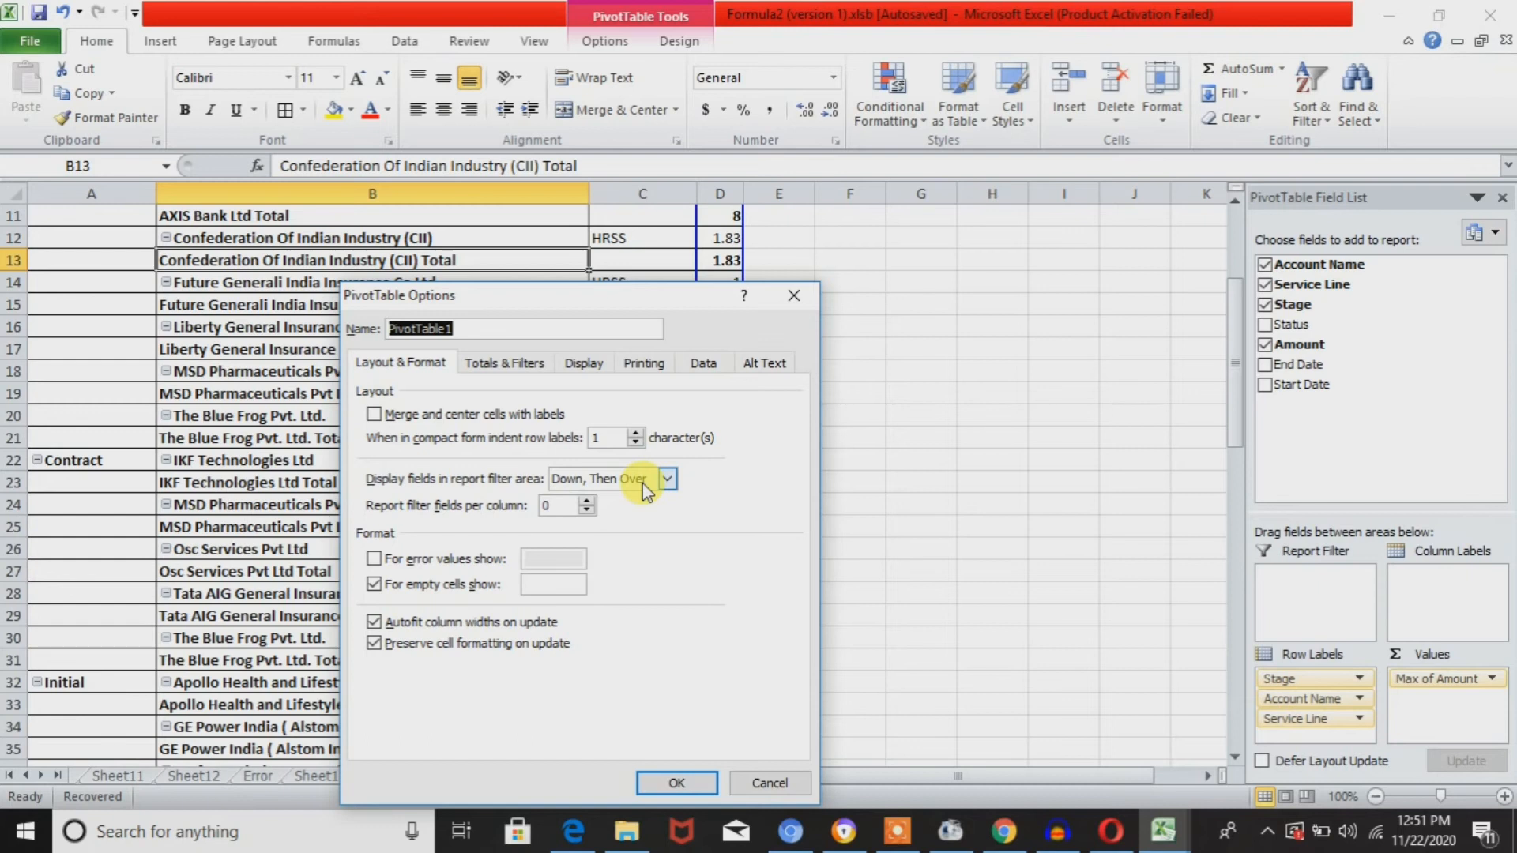
click(506, 365)
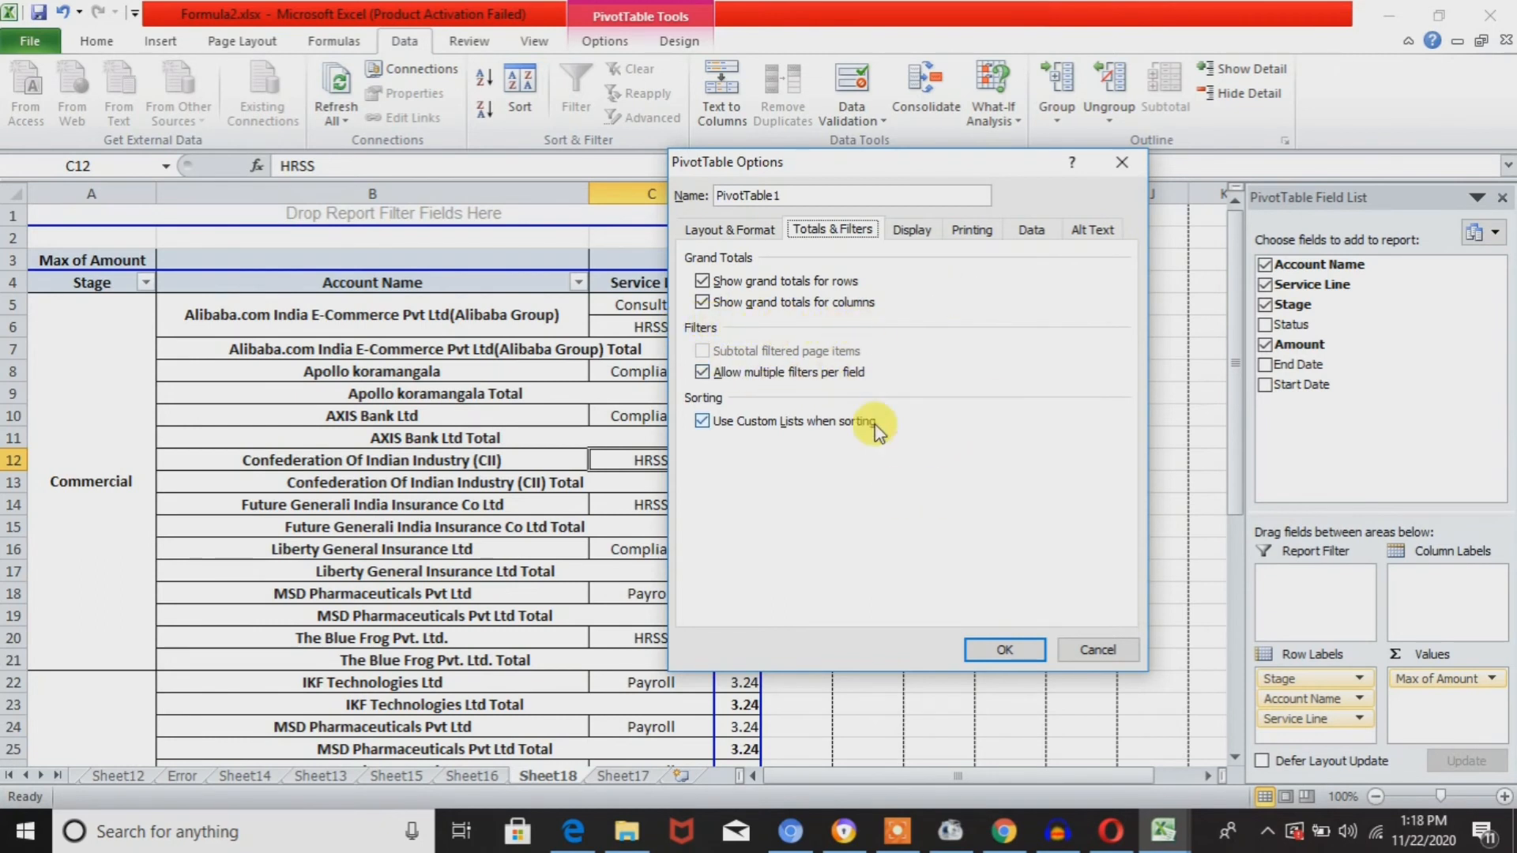
click(918, 238)
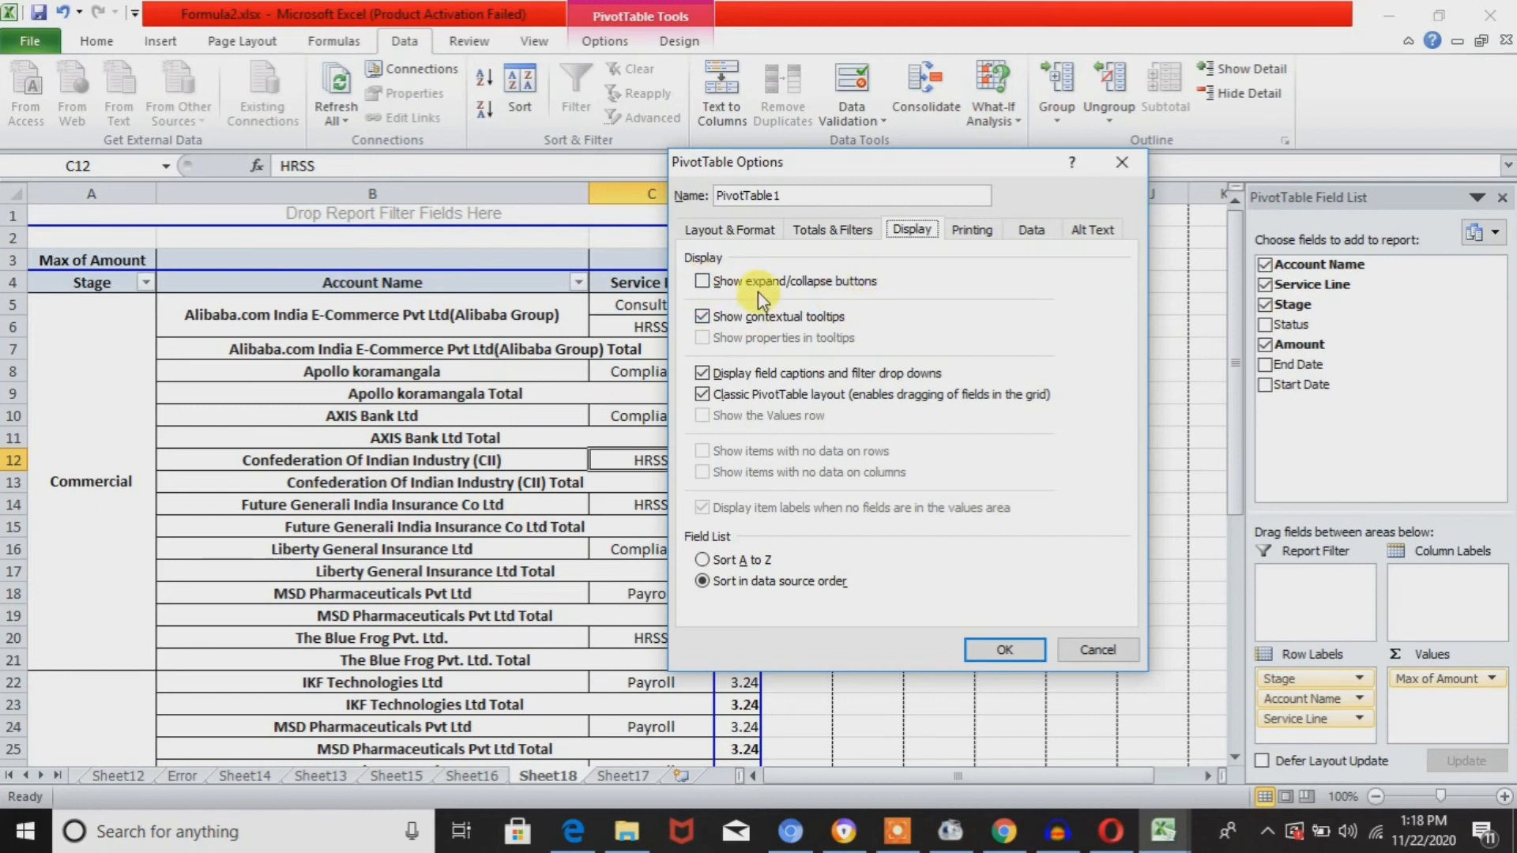
click(702, 282)
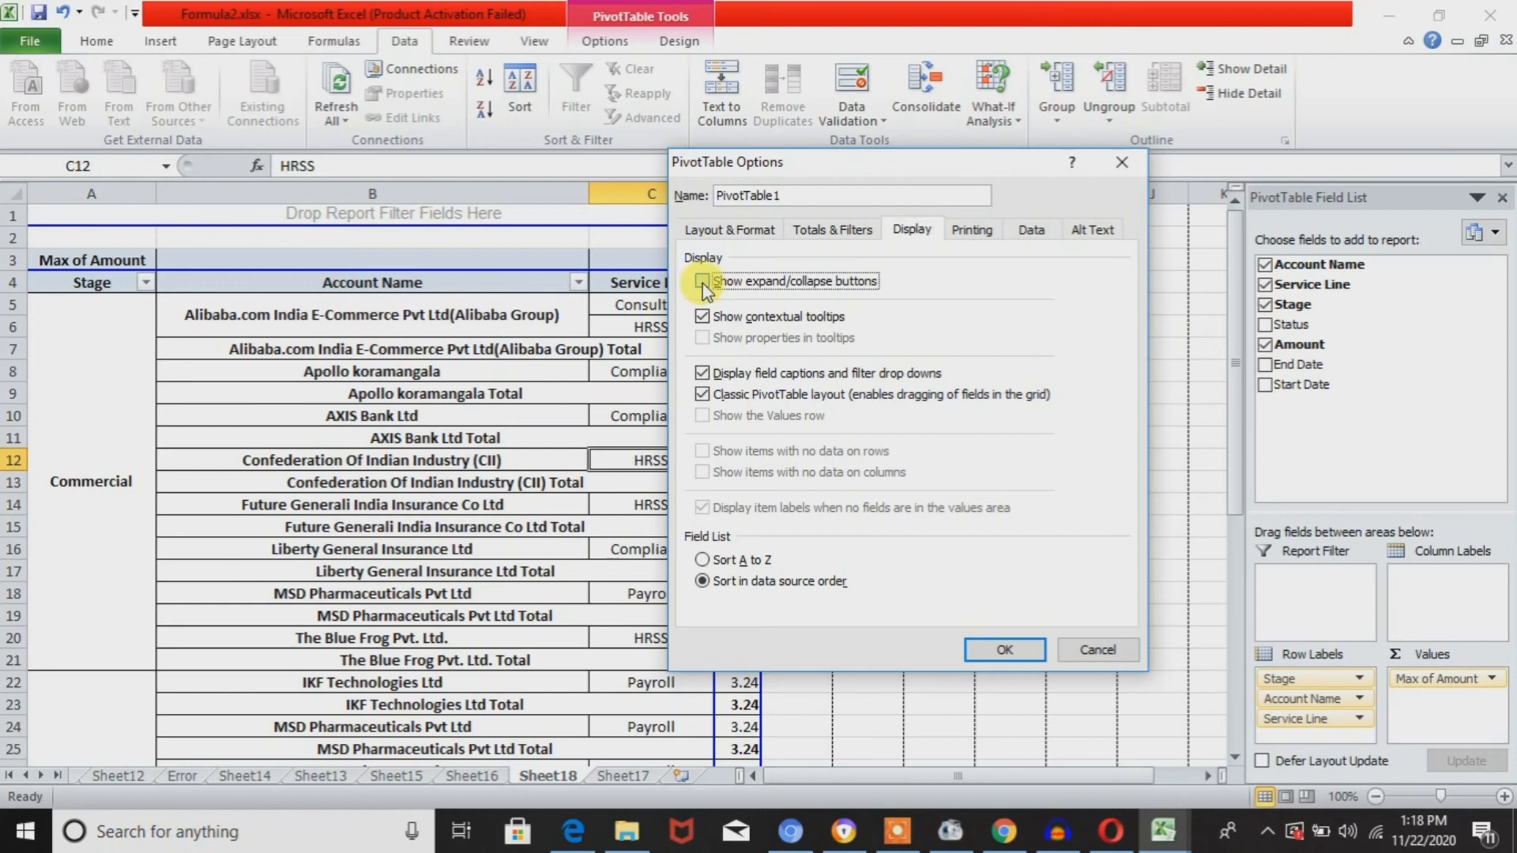
click(1012, 659)
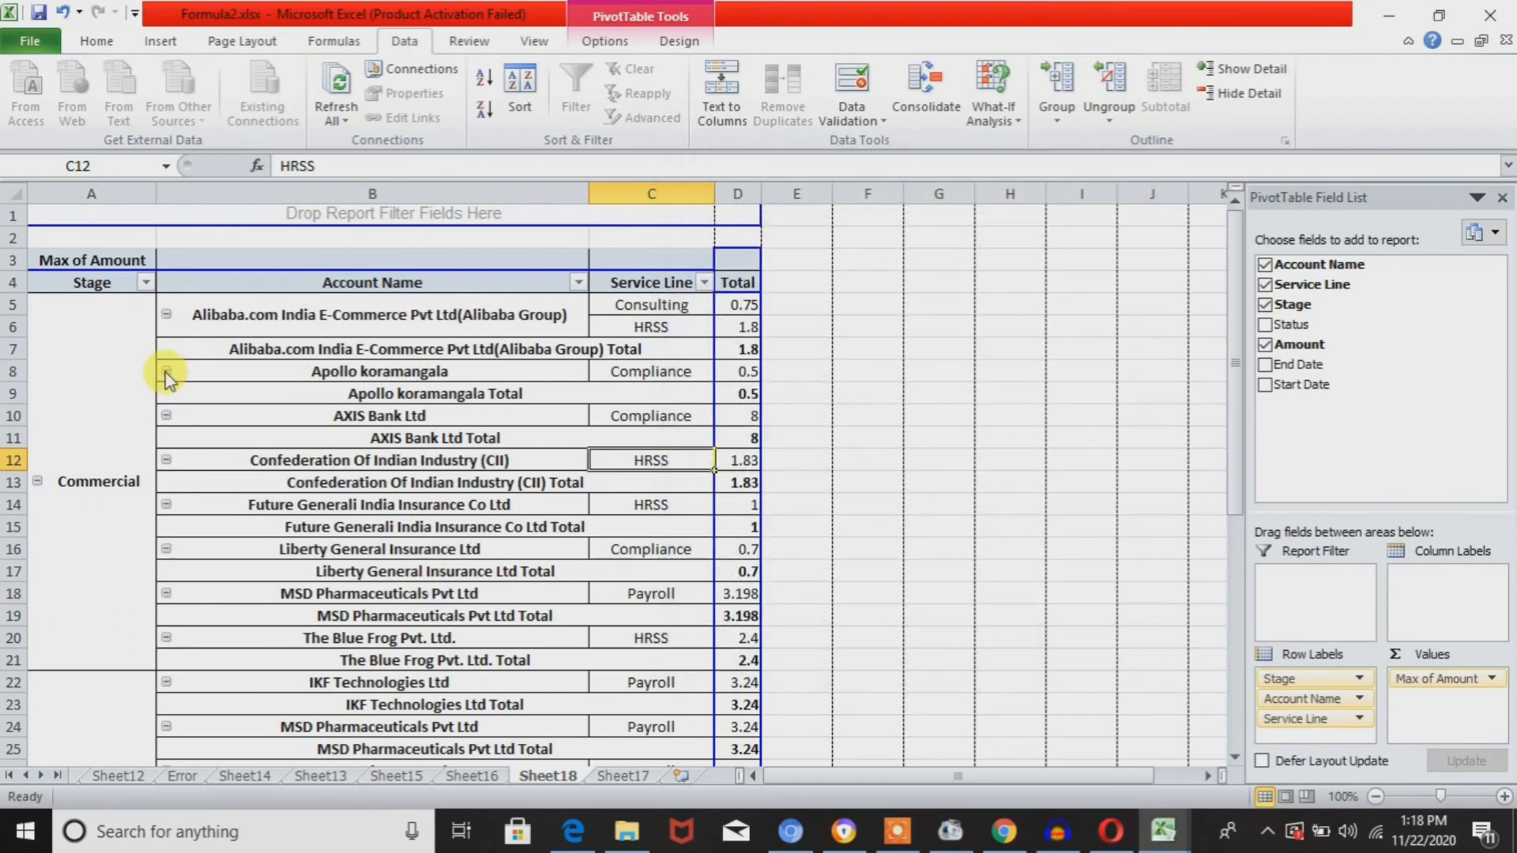
Collapse and re-expand the Alibaba.com account's details, and collapse the Commercial, Contract and Initial stages.
click(167, 316)
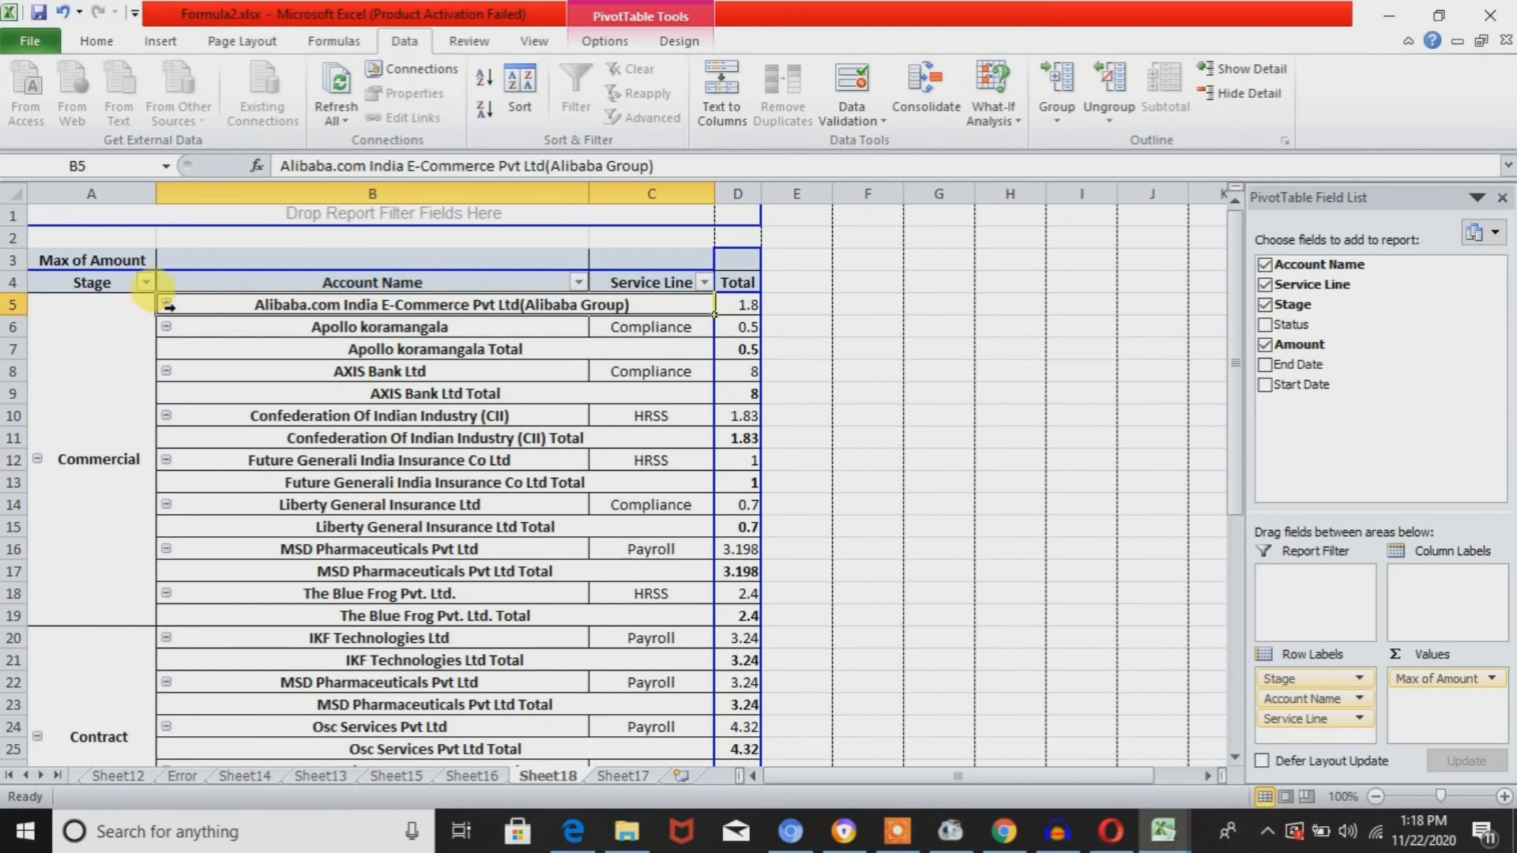
click(166, 308)
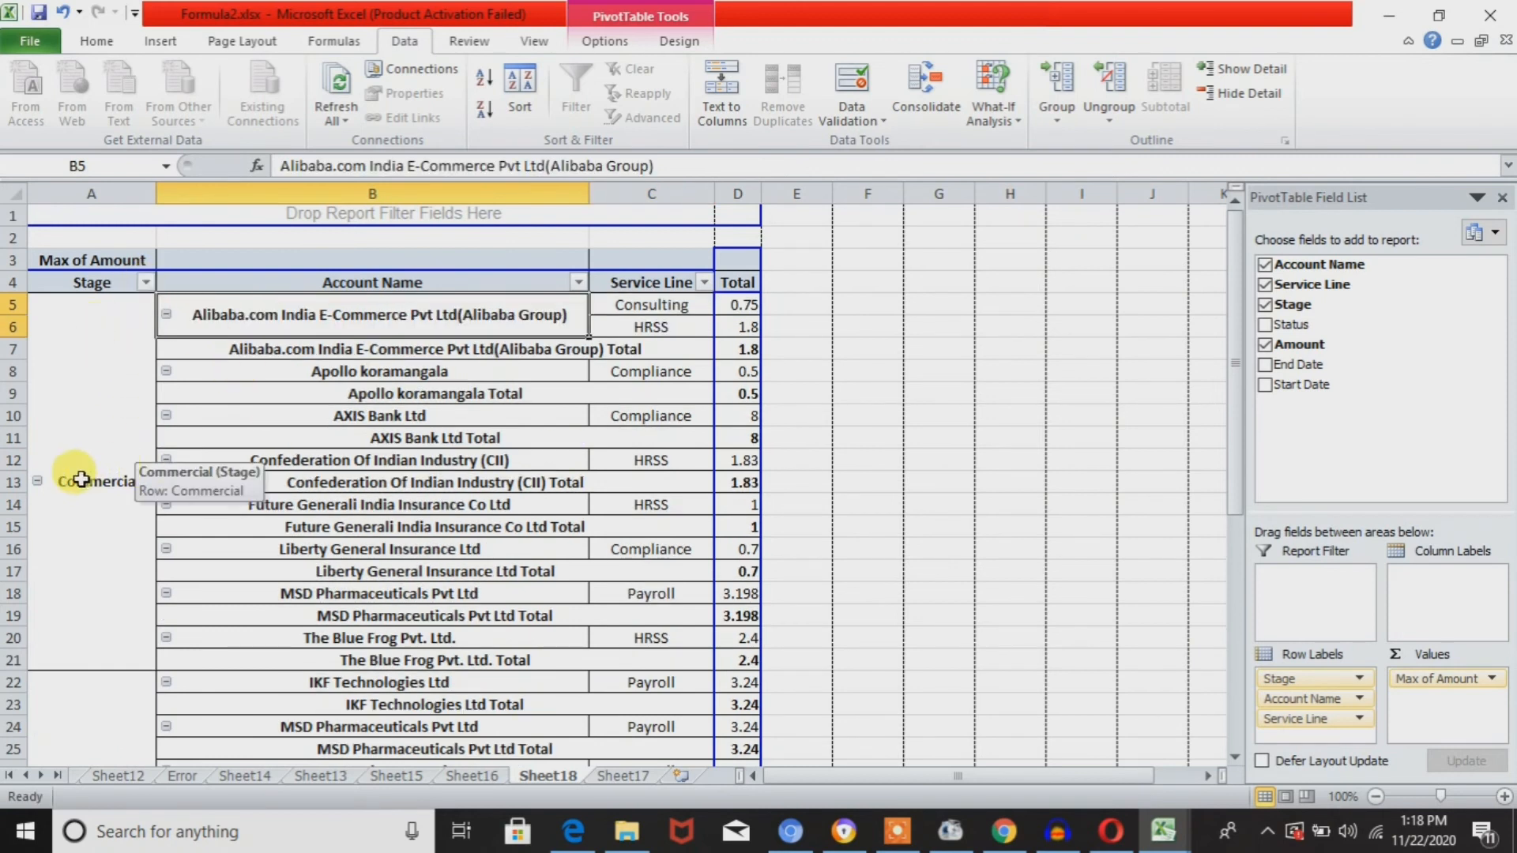
click(30, 485)
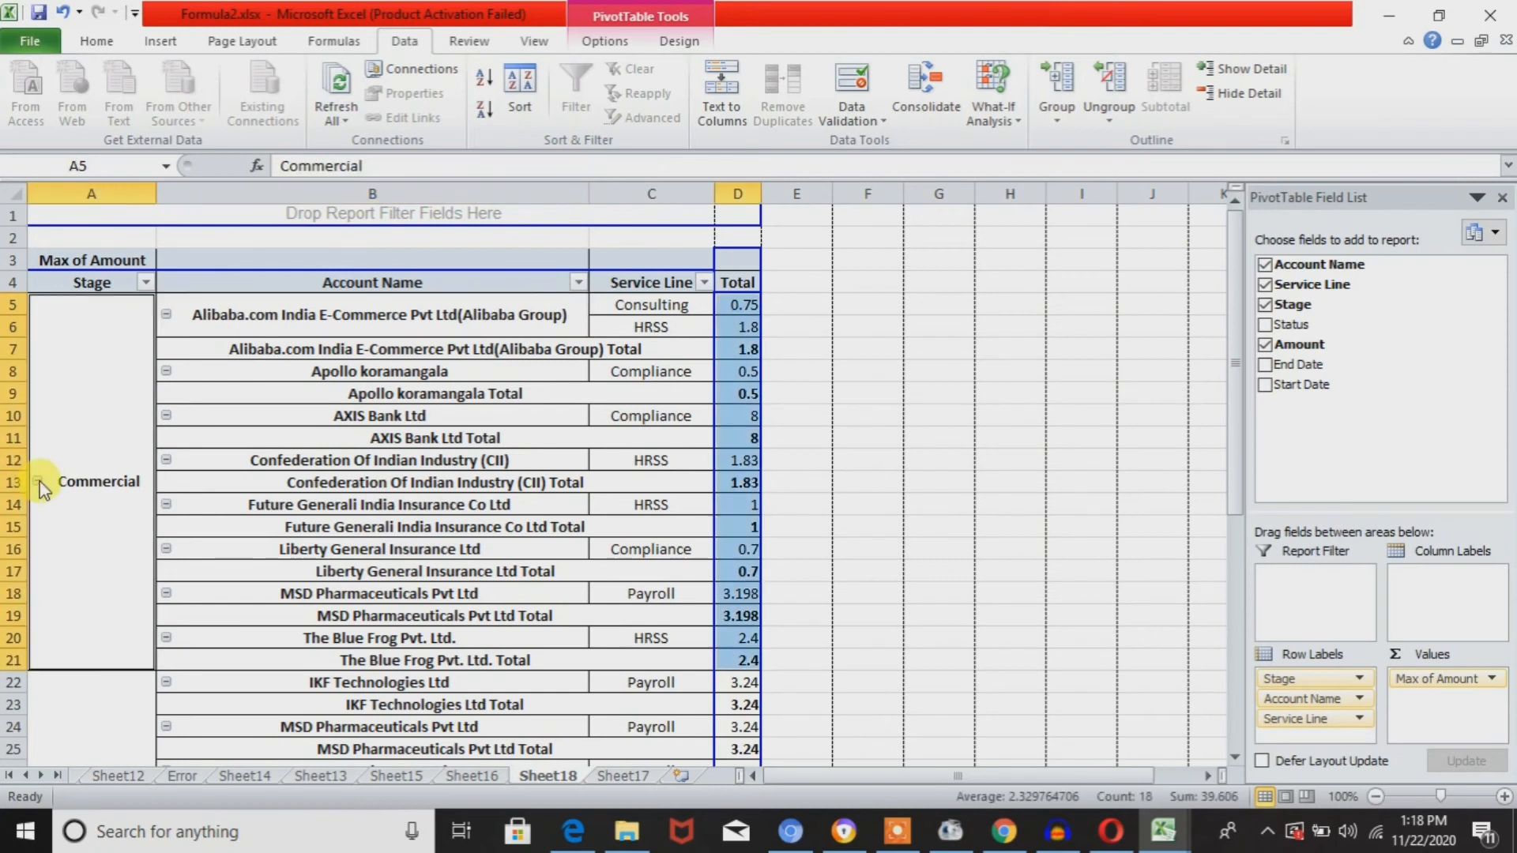
click(37, 481)
click(37, 425)
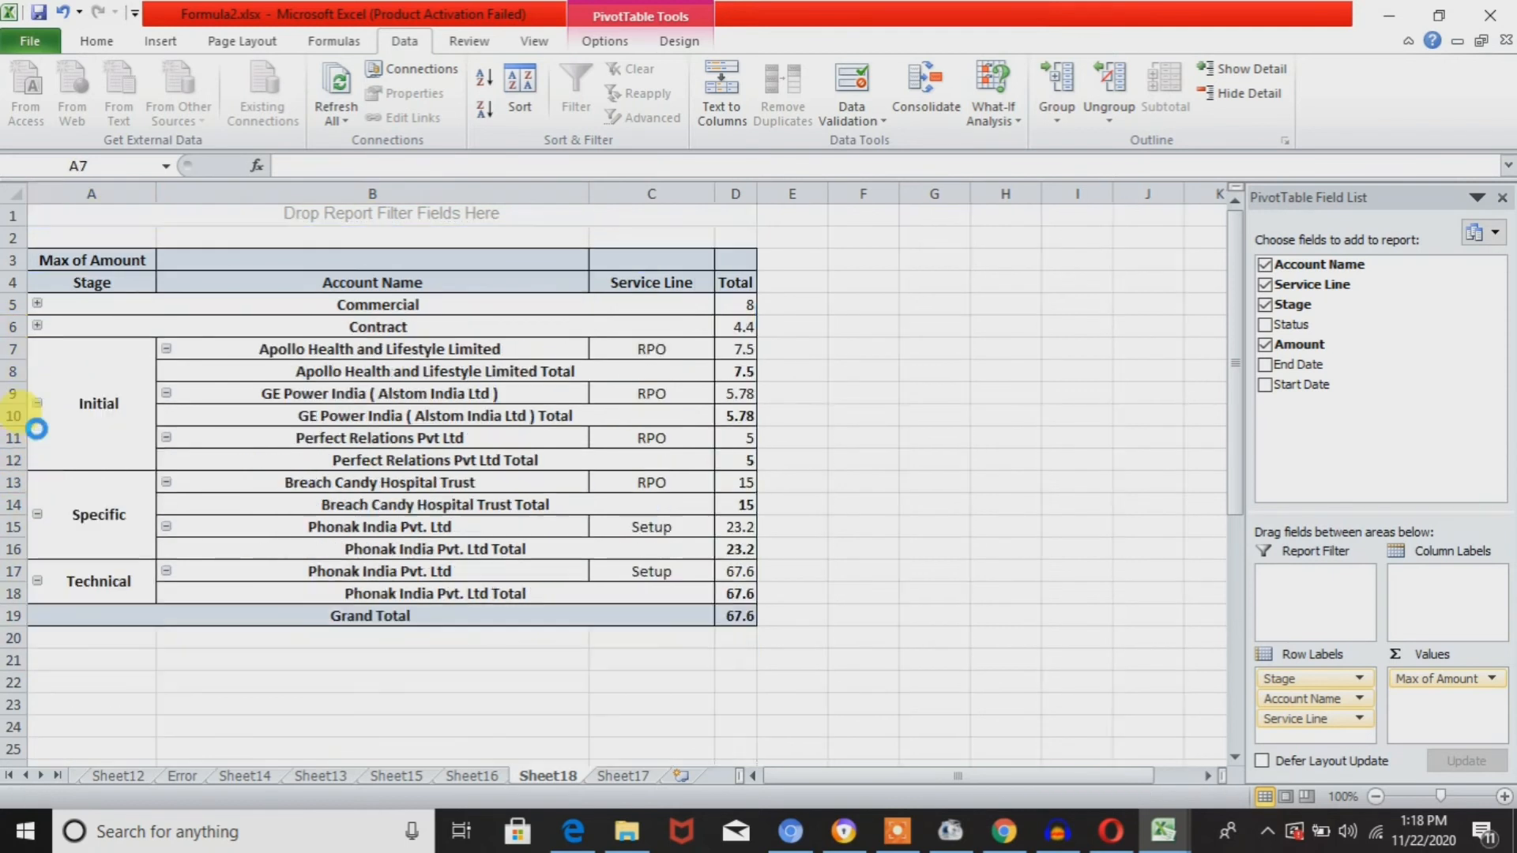
click(36, 405)
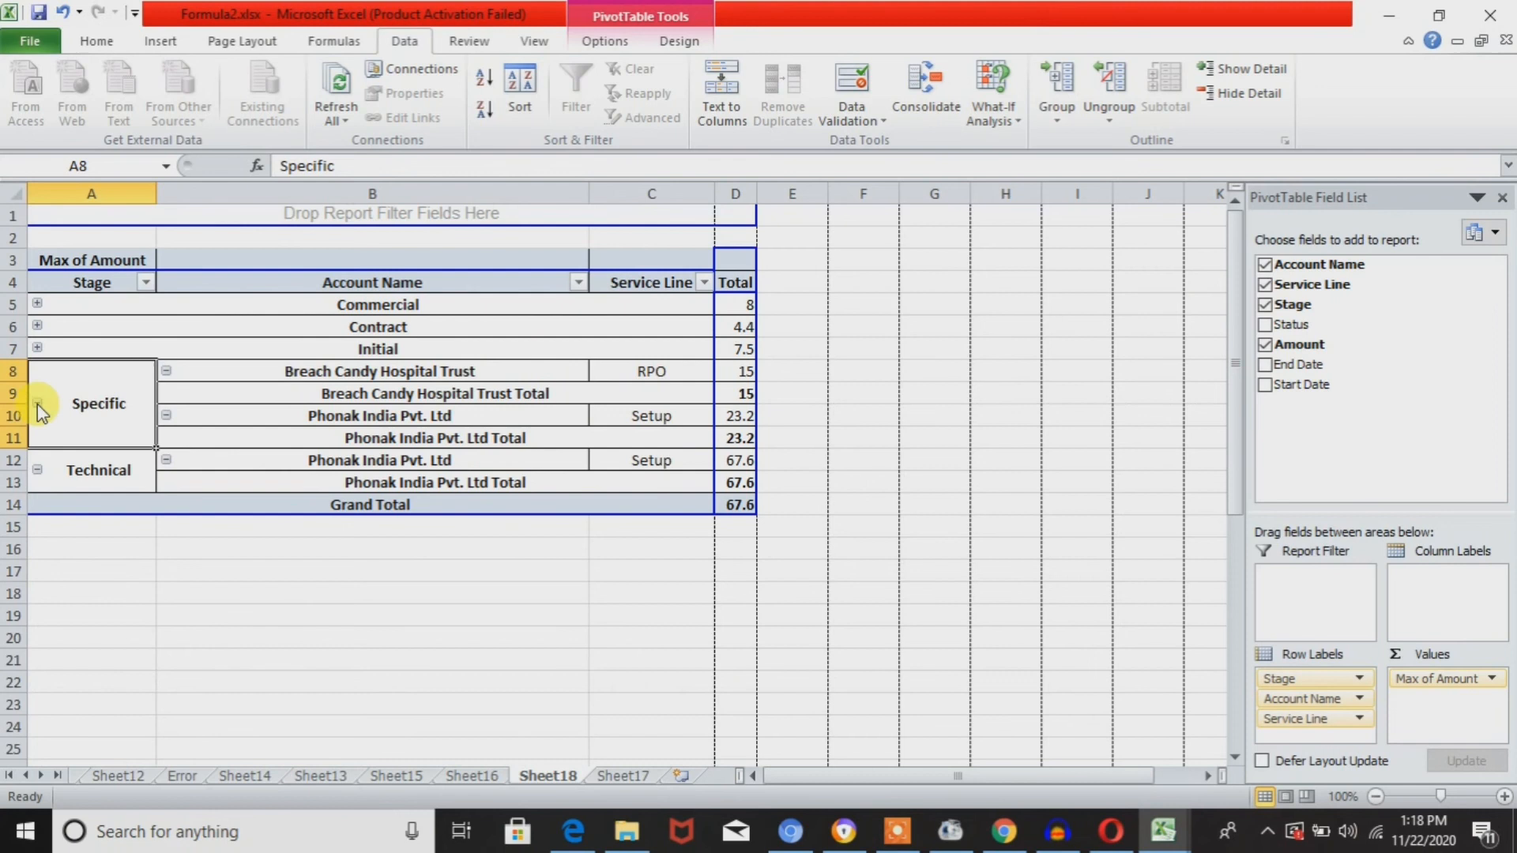
Expand the Contract and Commercial stages again to show their account rows.
click(36, 323)
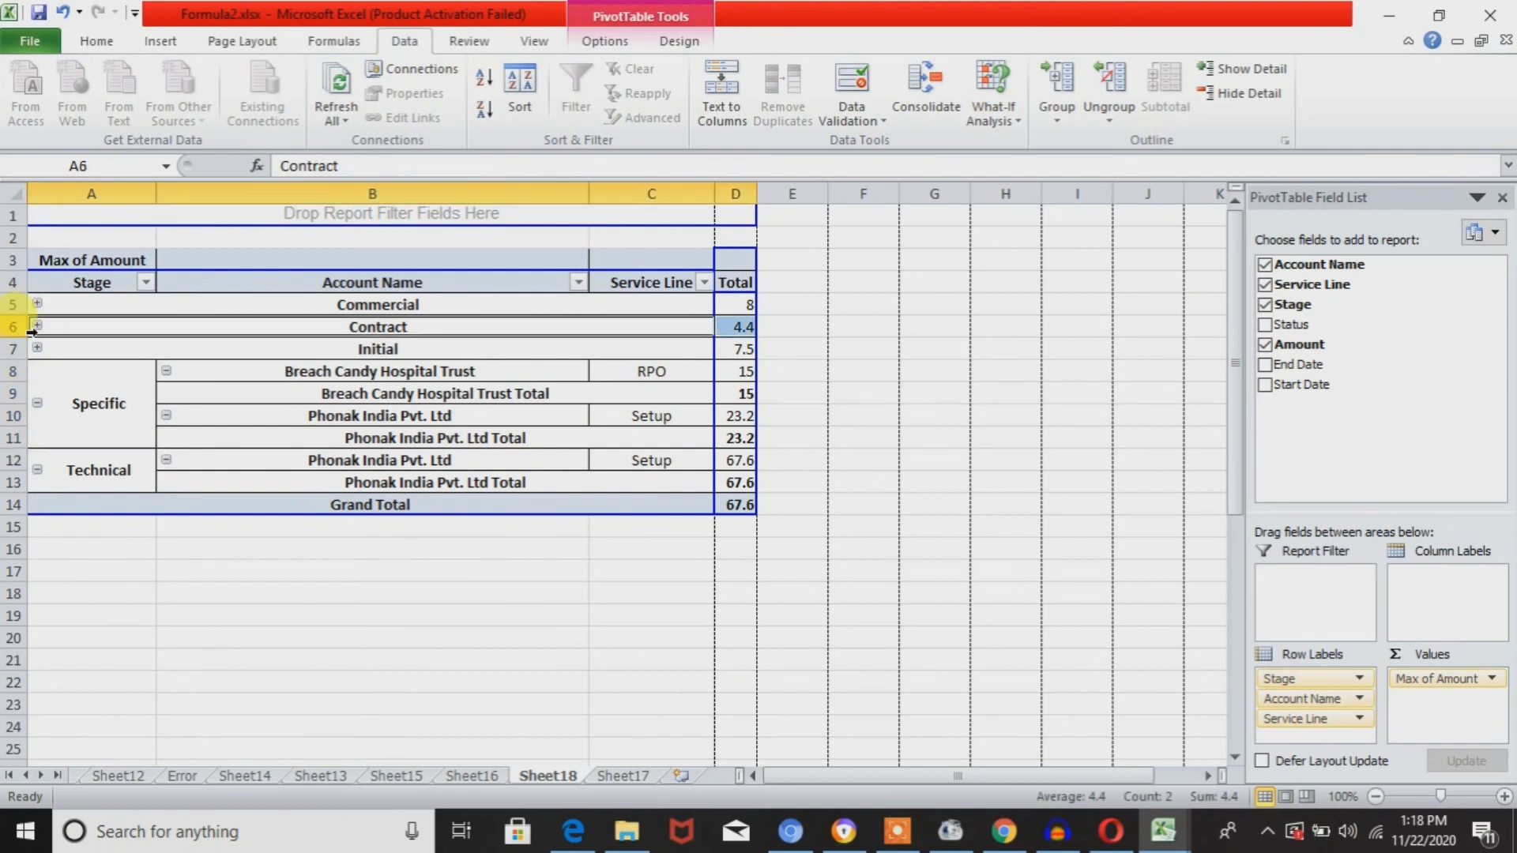
click(38, 325)
click(36, 304)
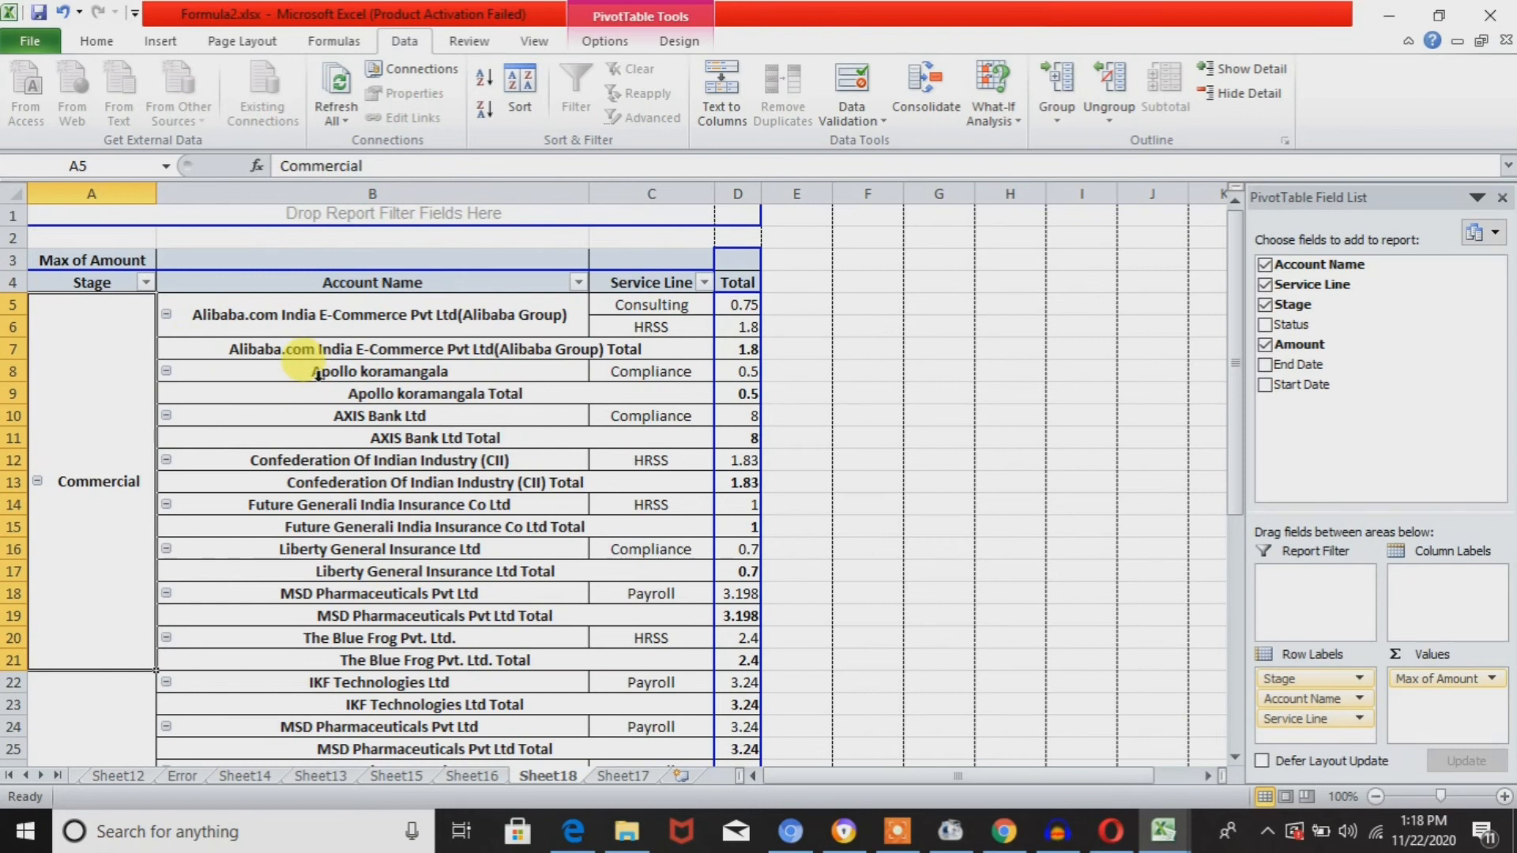
Try turning off the expand/collapse buttons in the PivotTable display options, moving the dialog clear of the table.
right_click(350, 357)
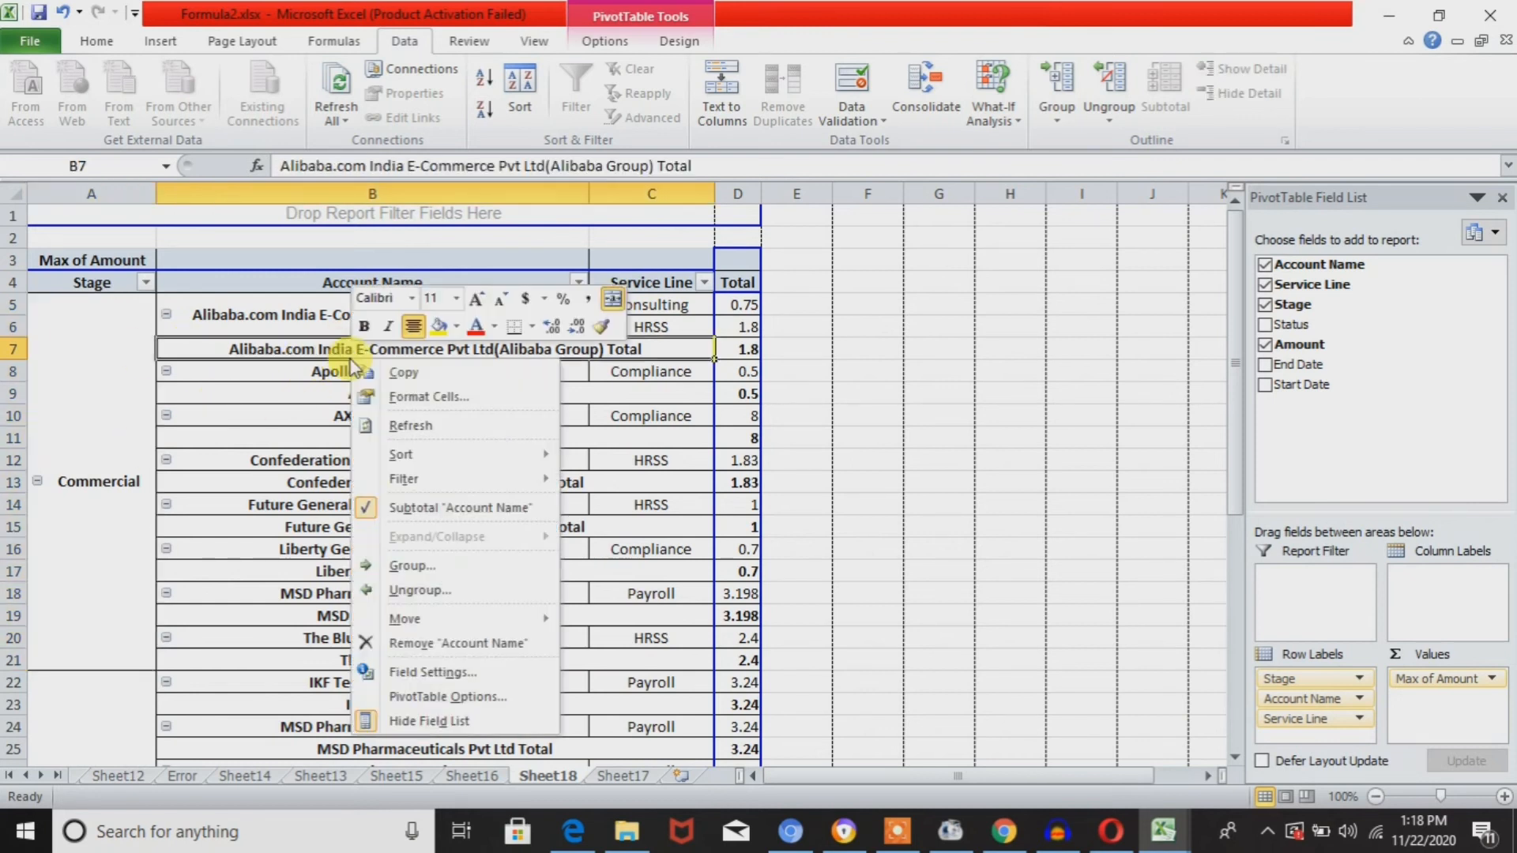
click(443, 696)
click(443, 361)
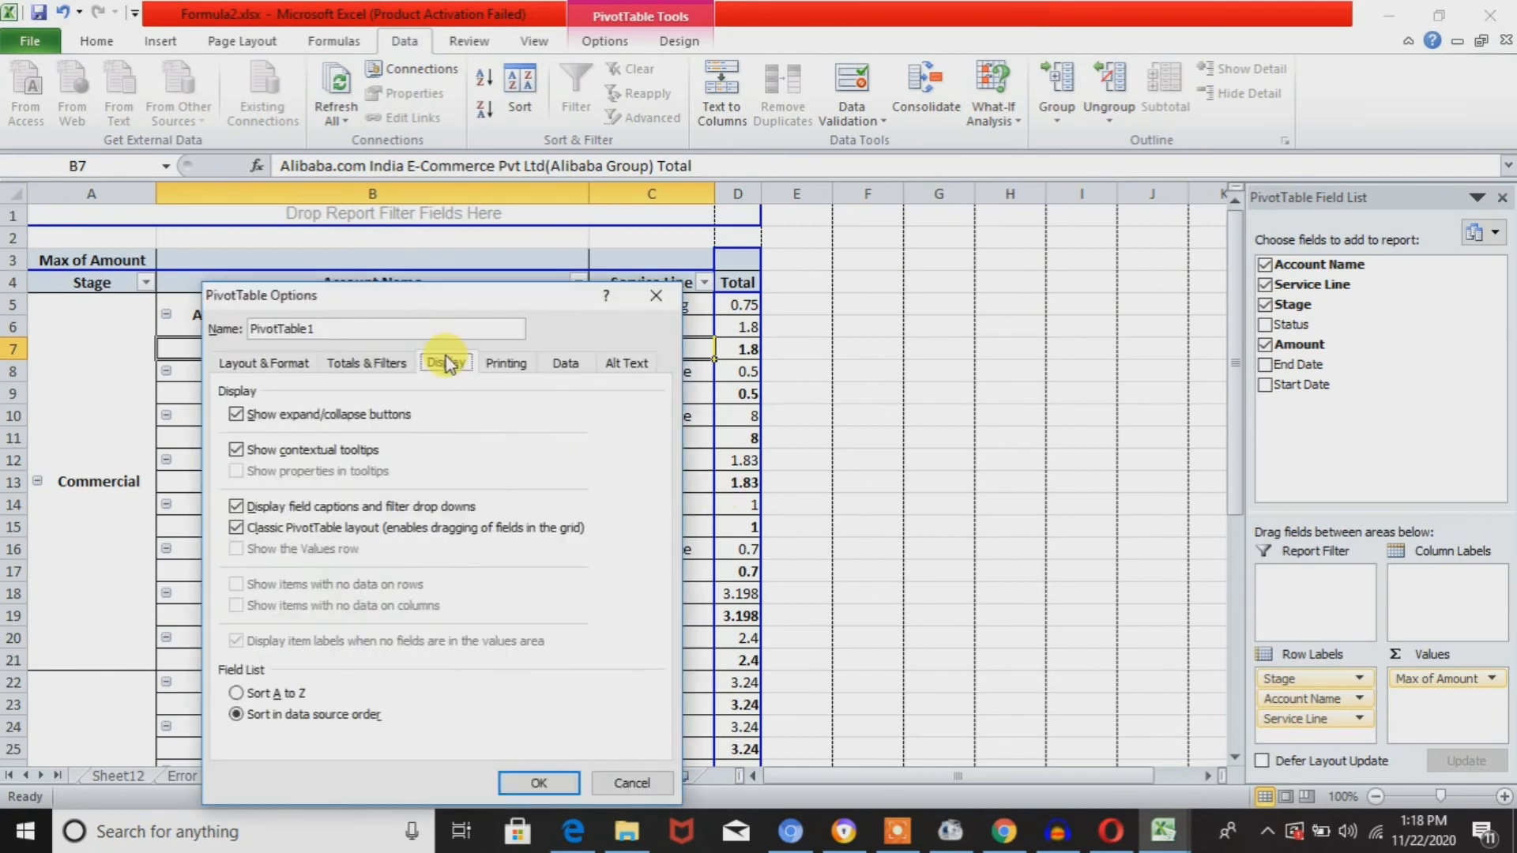
click(248, 417)
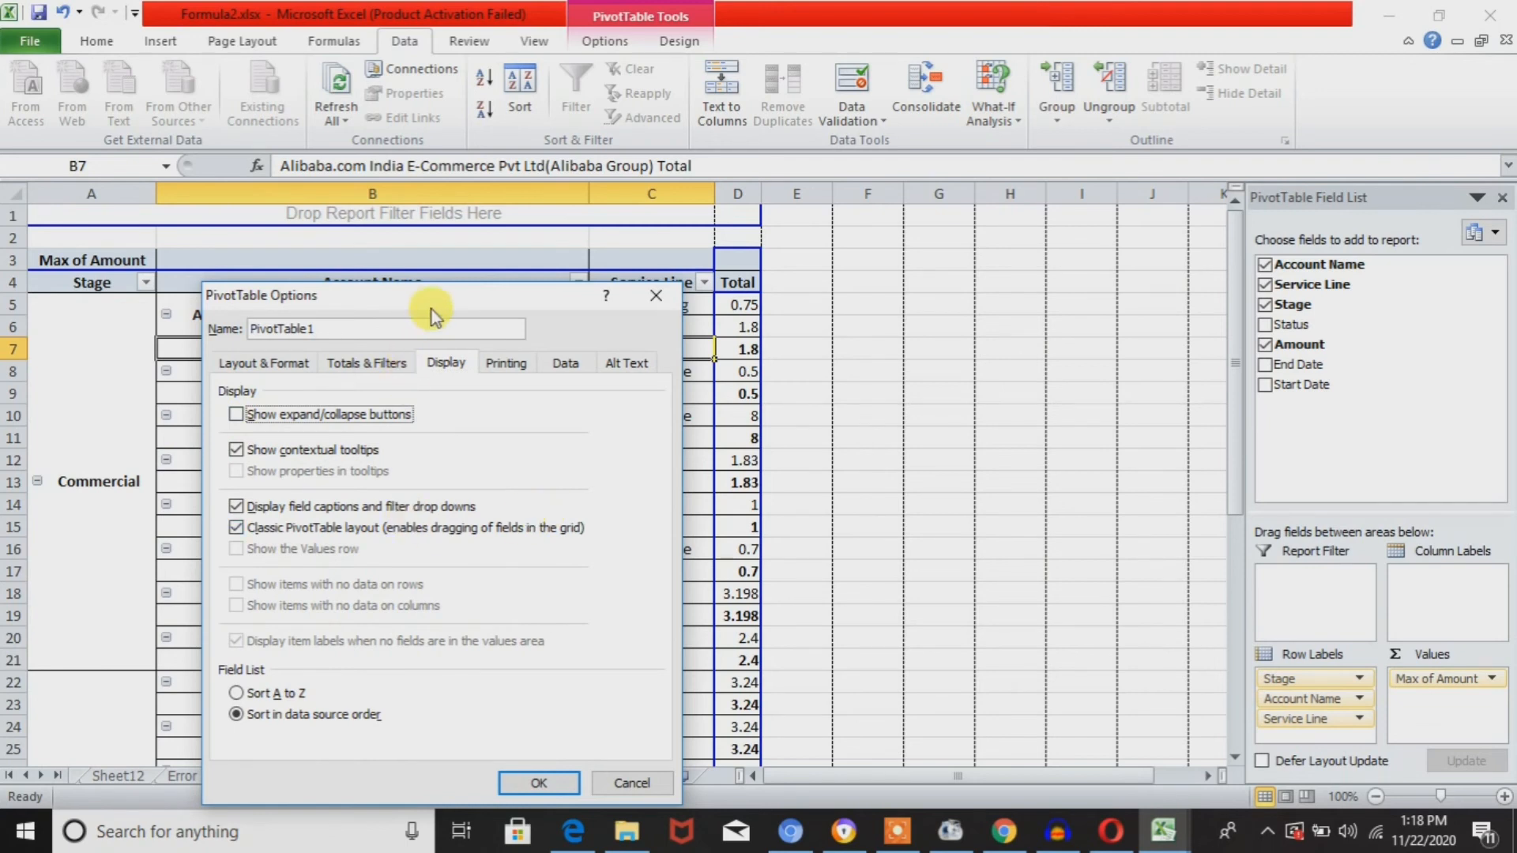
drag(431, 295, 801, 136)
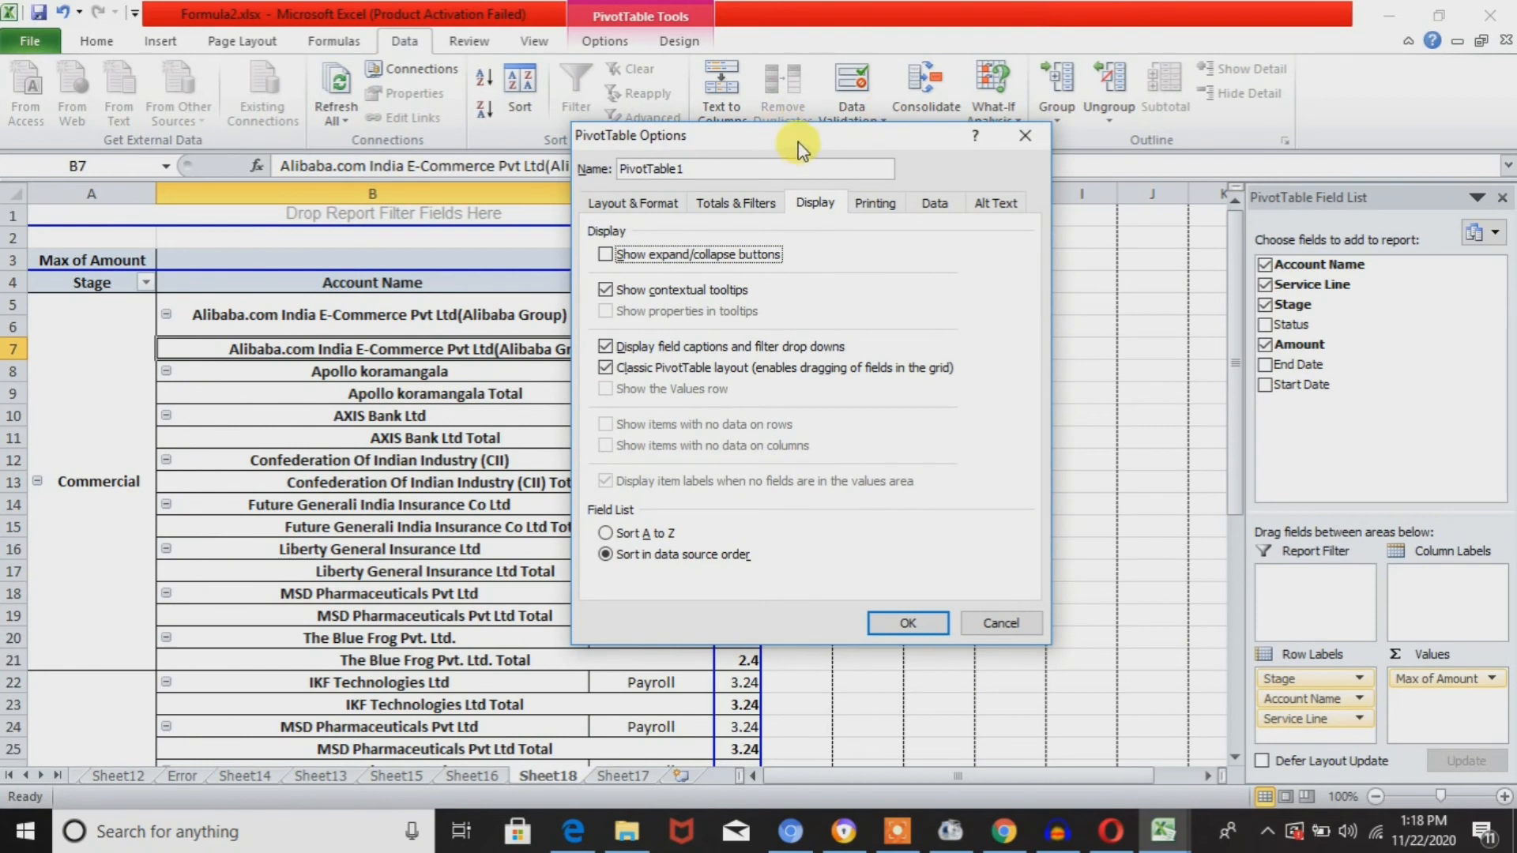
drag(798, 144, 910, 139)
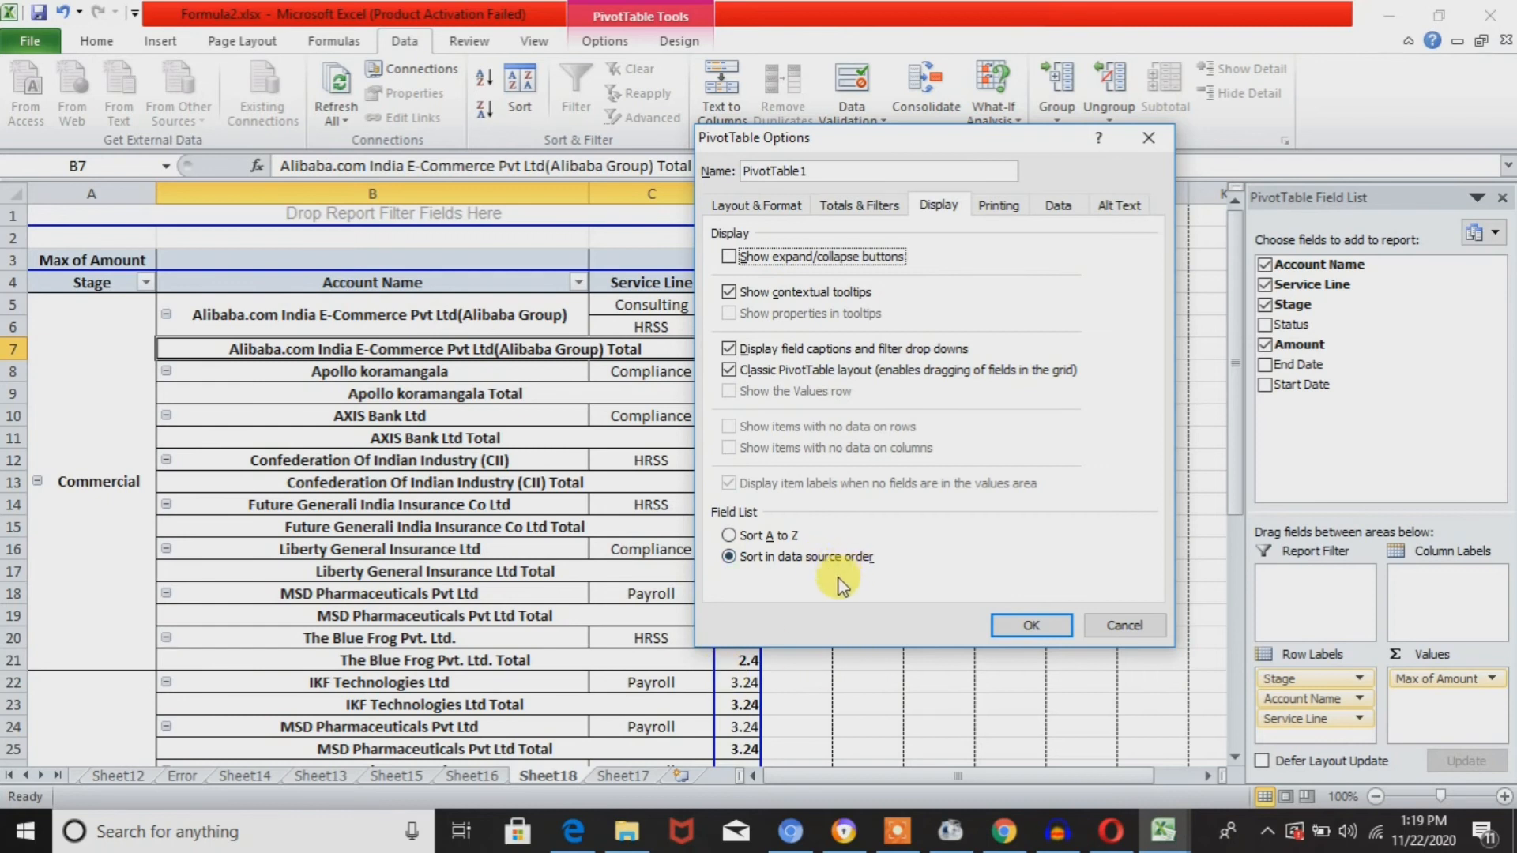
Review the printing, data and alt text options, try enabling refresh on file opening, and dismiss the dialog without applying changes.
click(1006, 213)
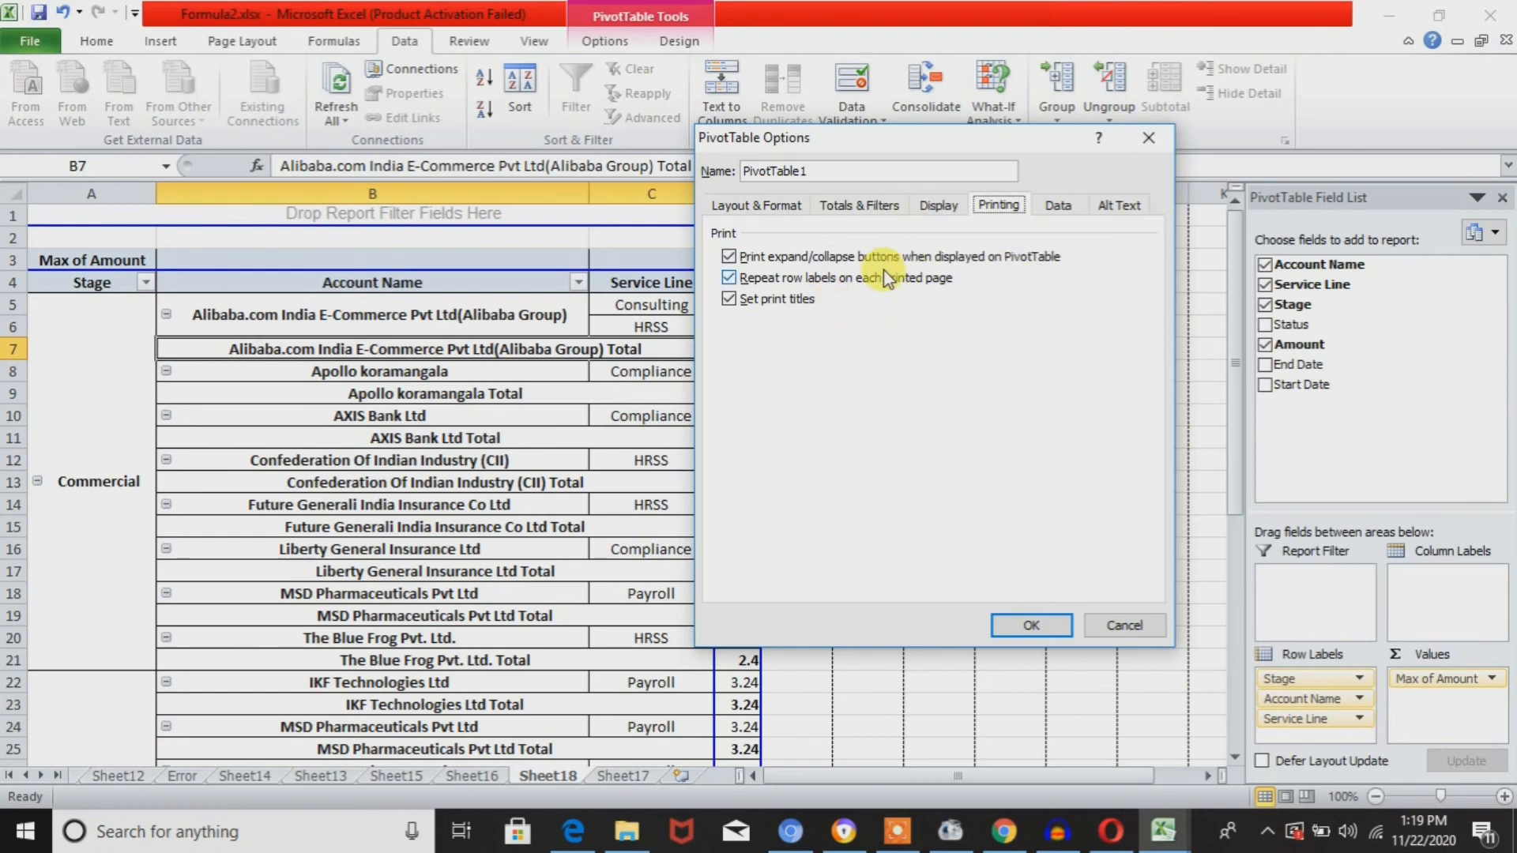
click(1054, 209)
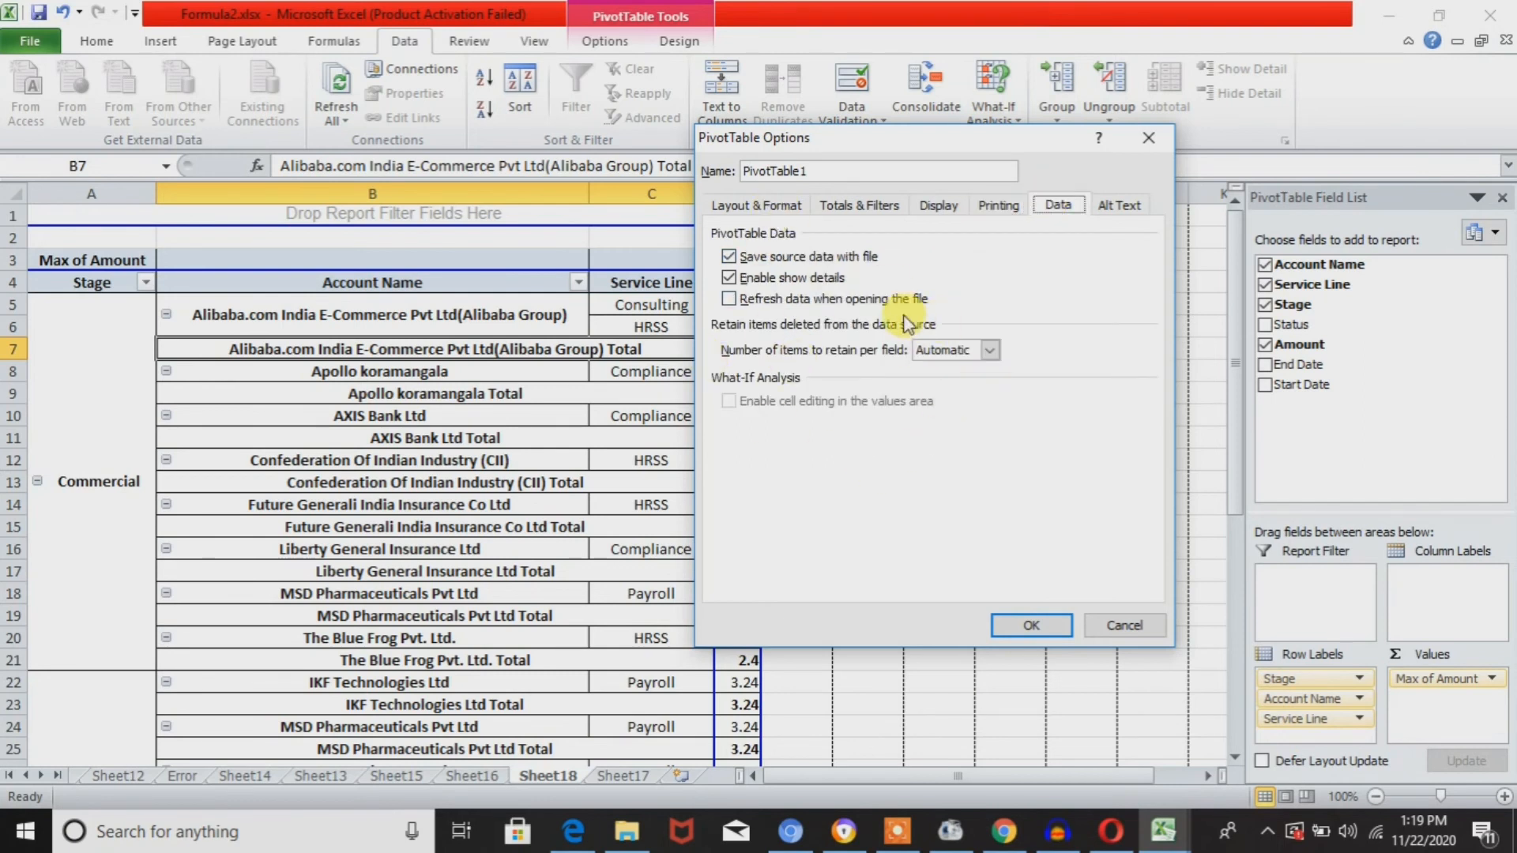
click(794, 304)
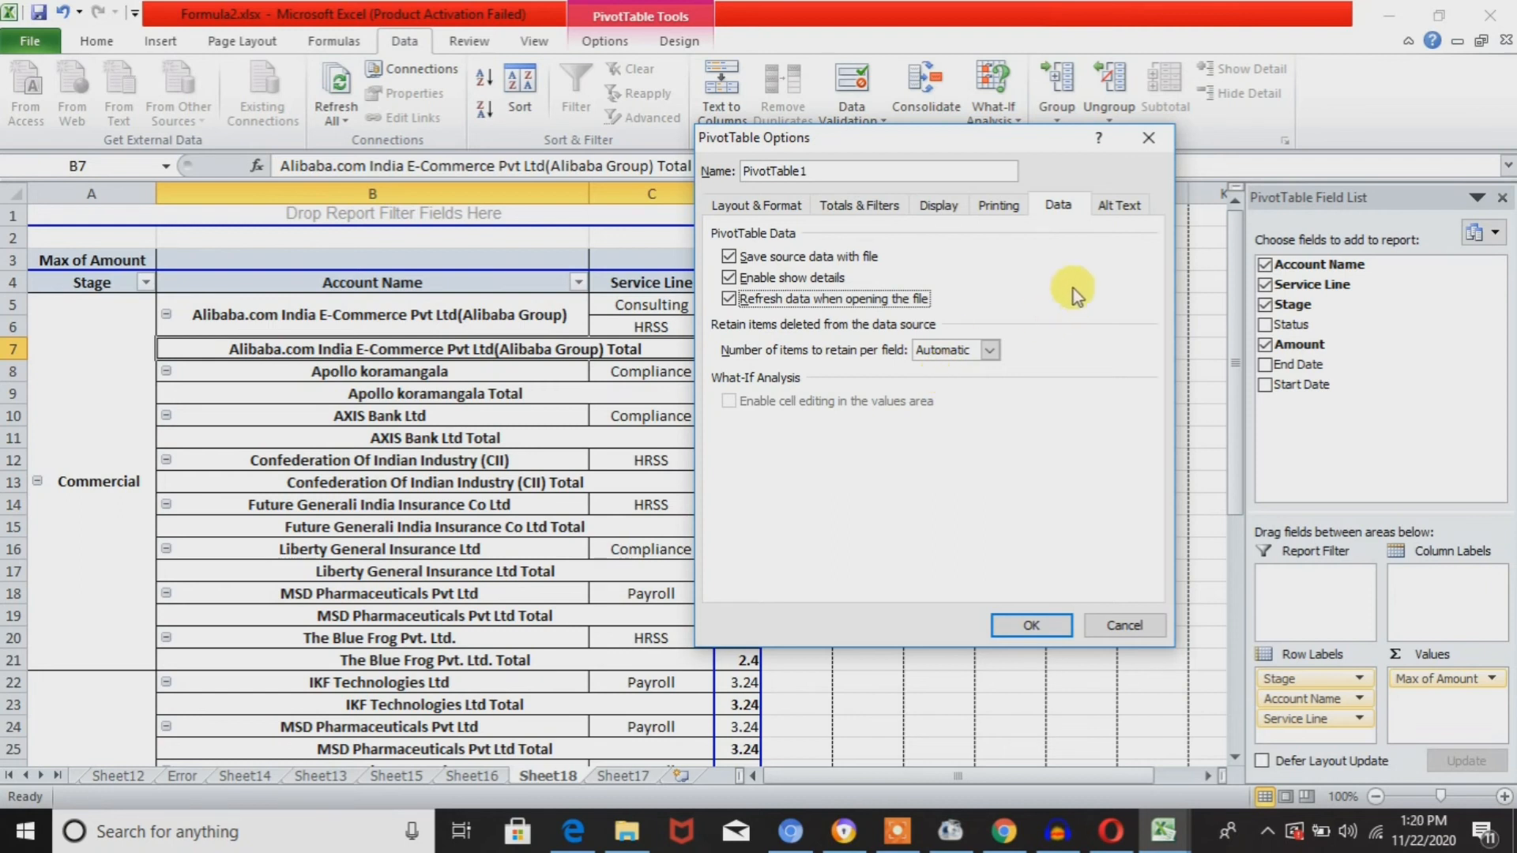
click(1114, 207)
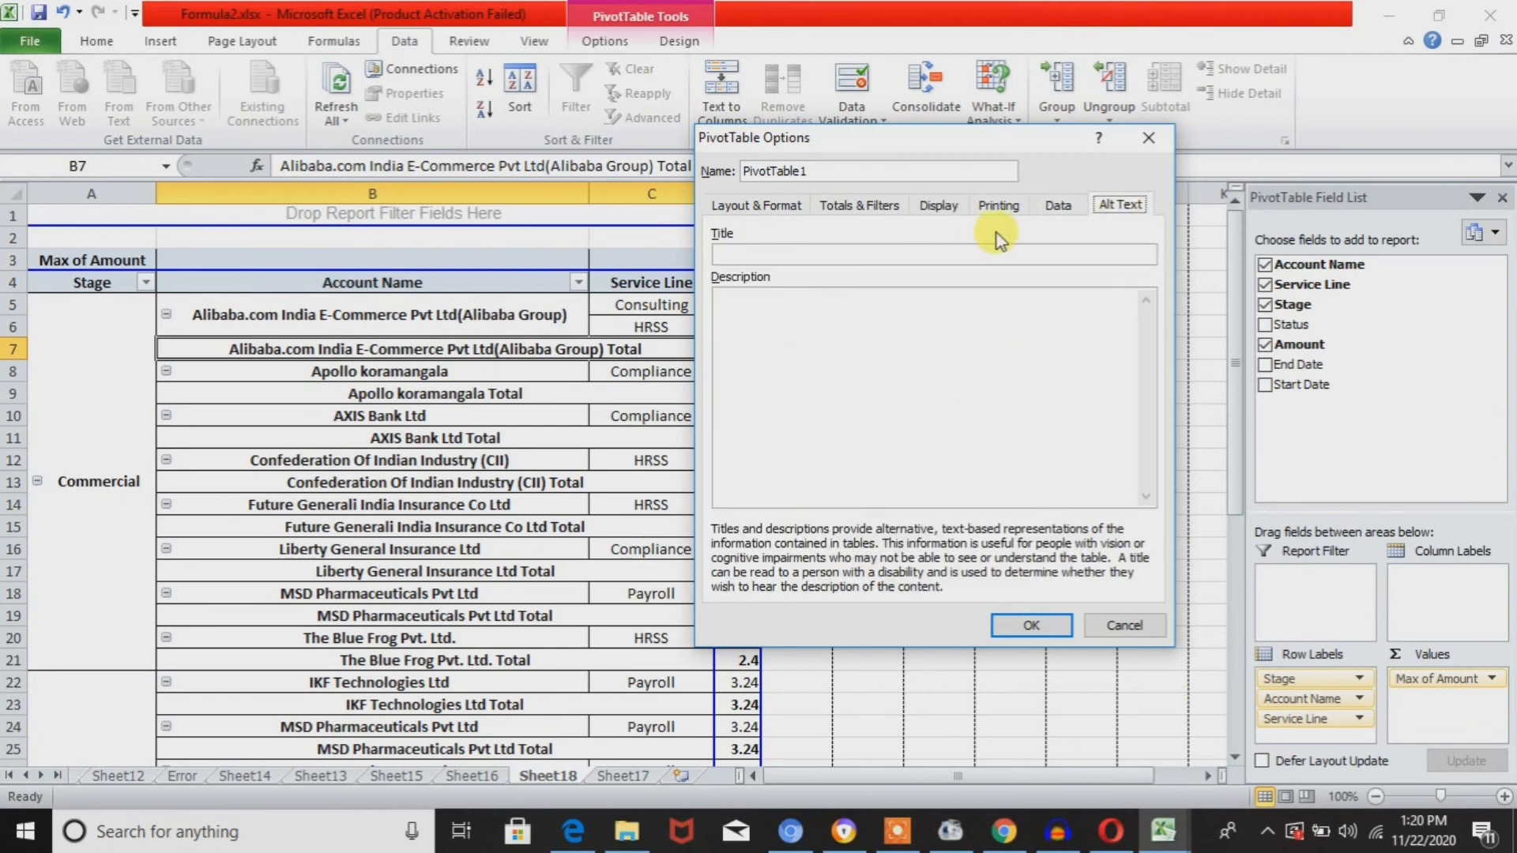
click(1048, 212)
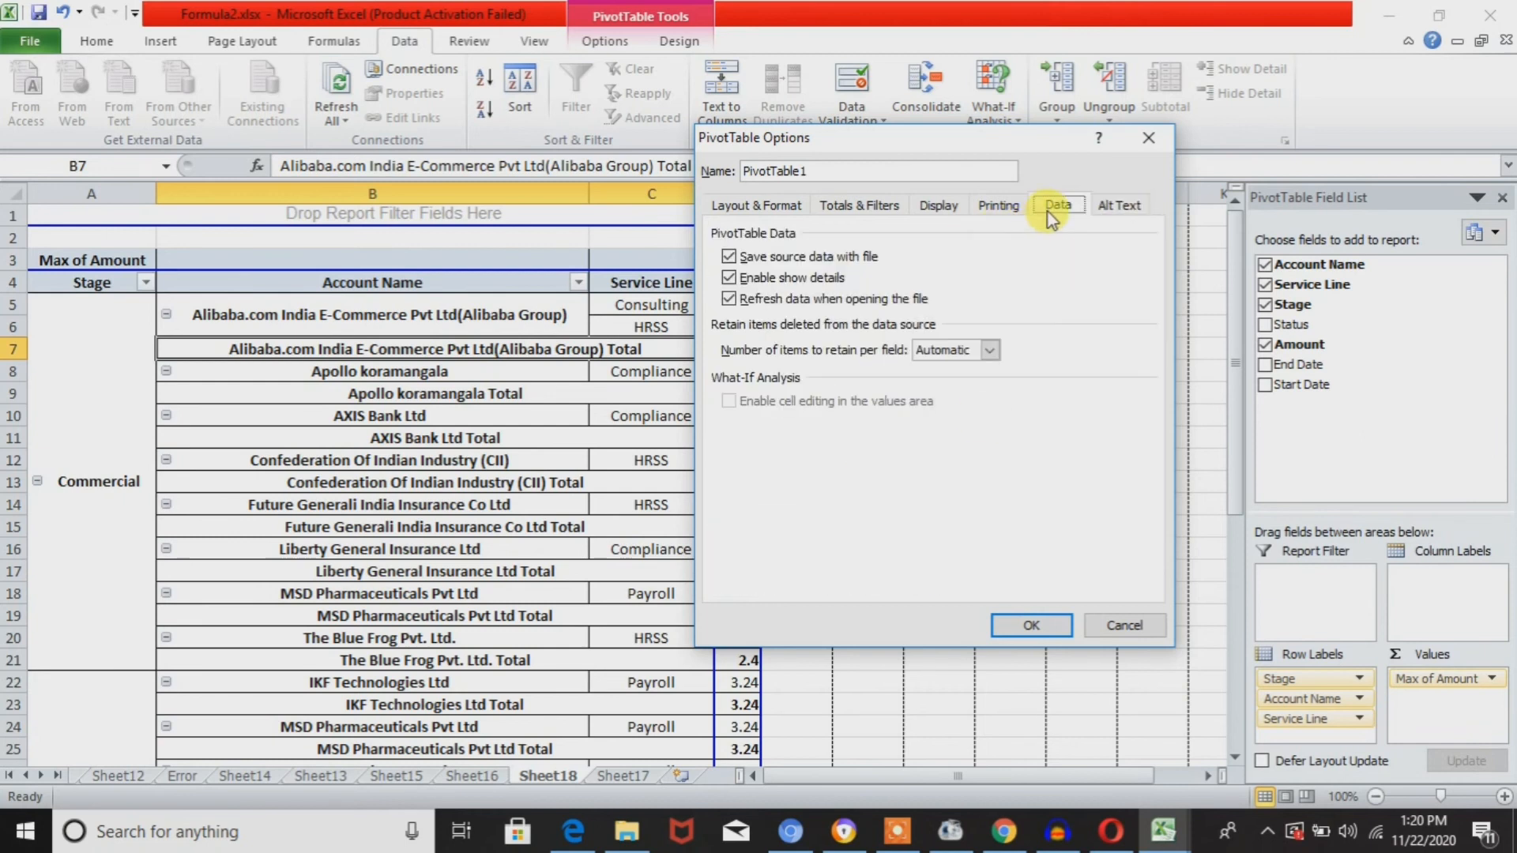
click(987, 208)
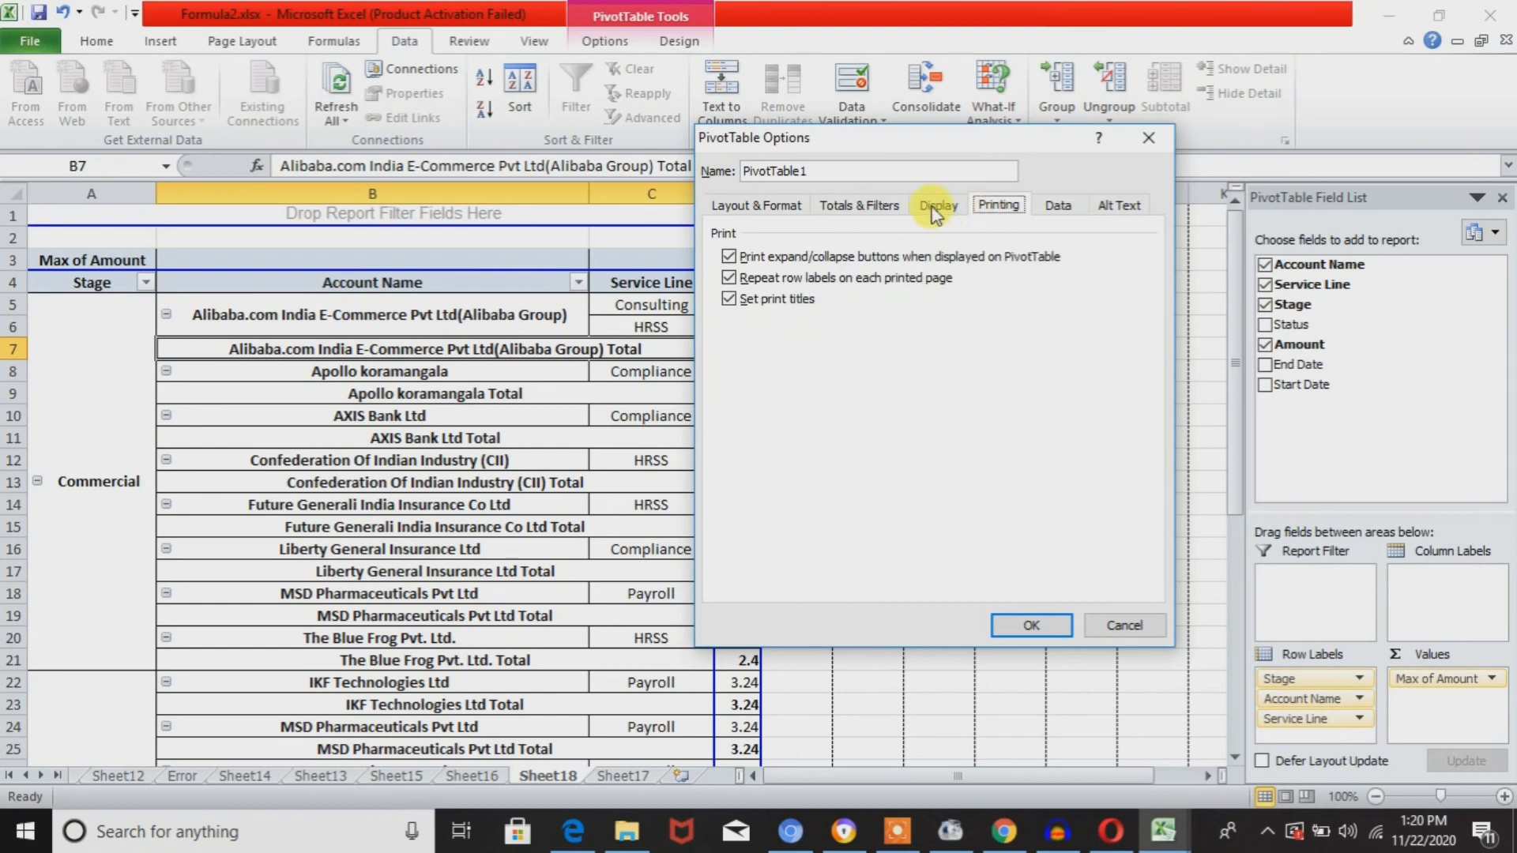
click(1153, 140)
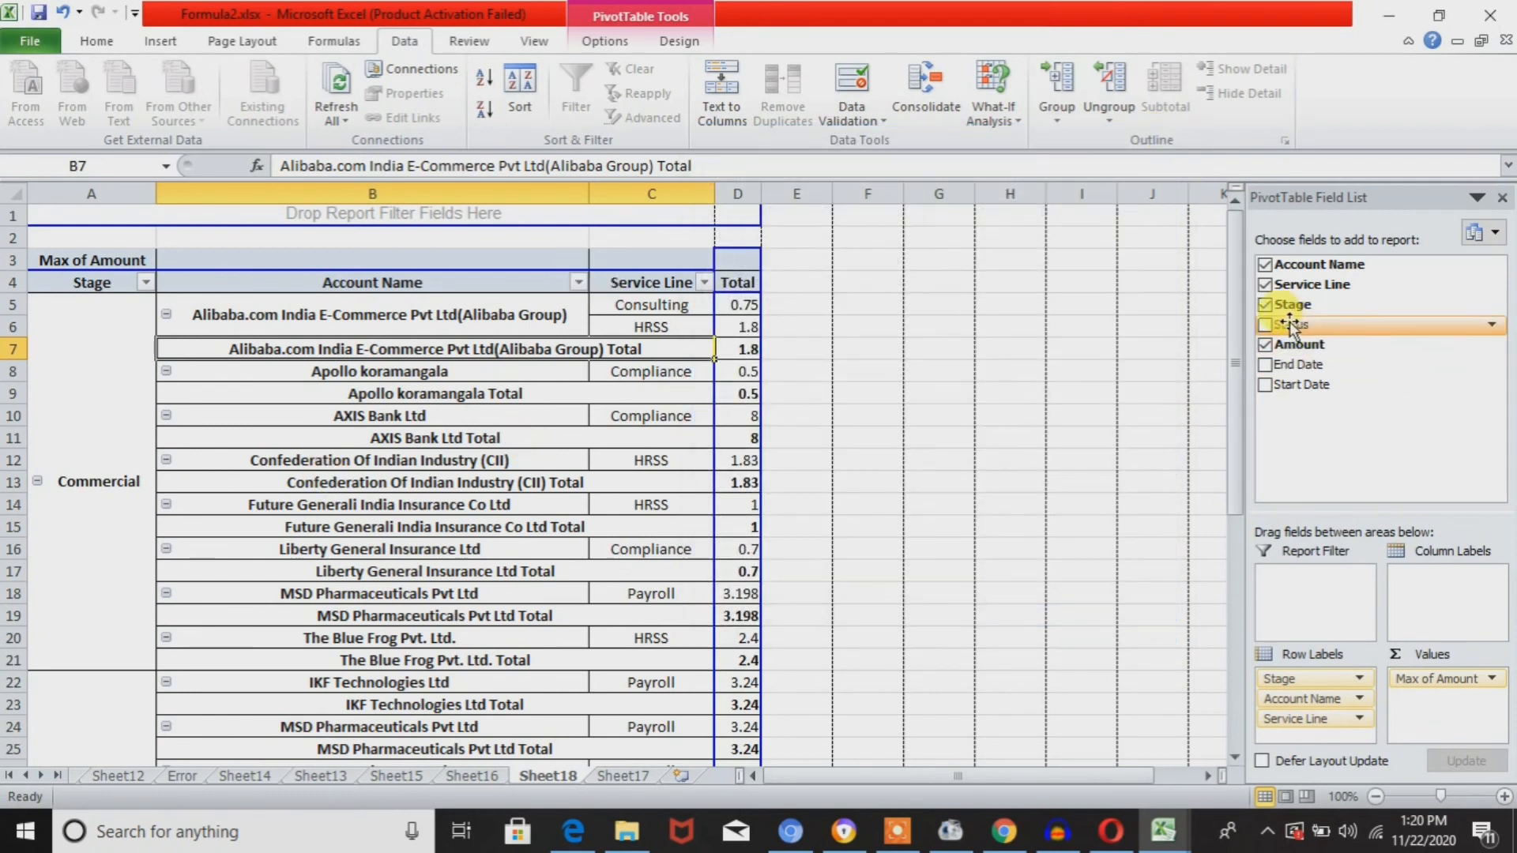
Add the Status field as a report filter and filter the pivot table to Closed.
drag(1288, 324, 1288, 585)
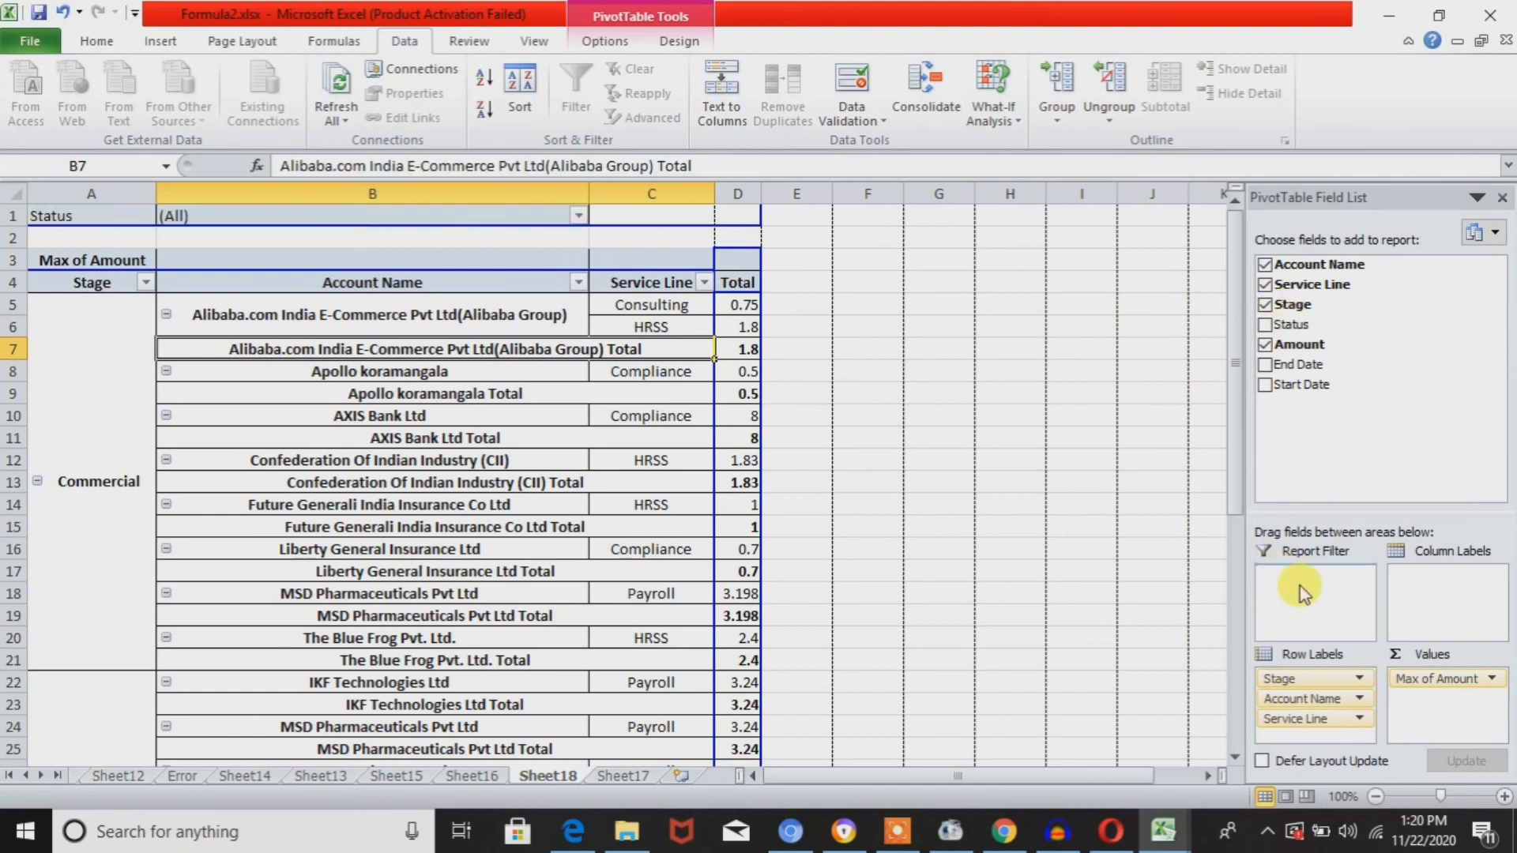
click(579, 216)
click(378, 285)
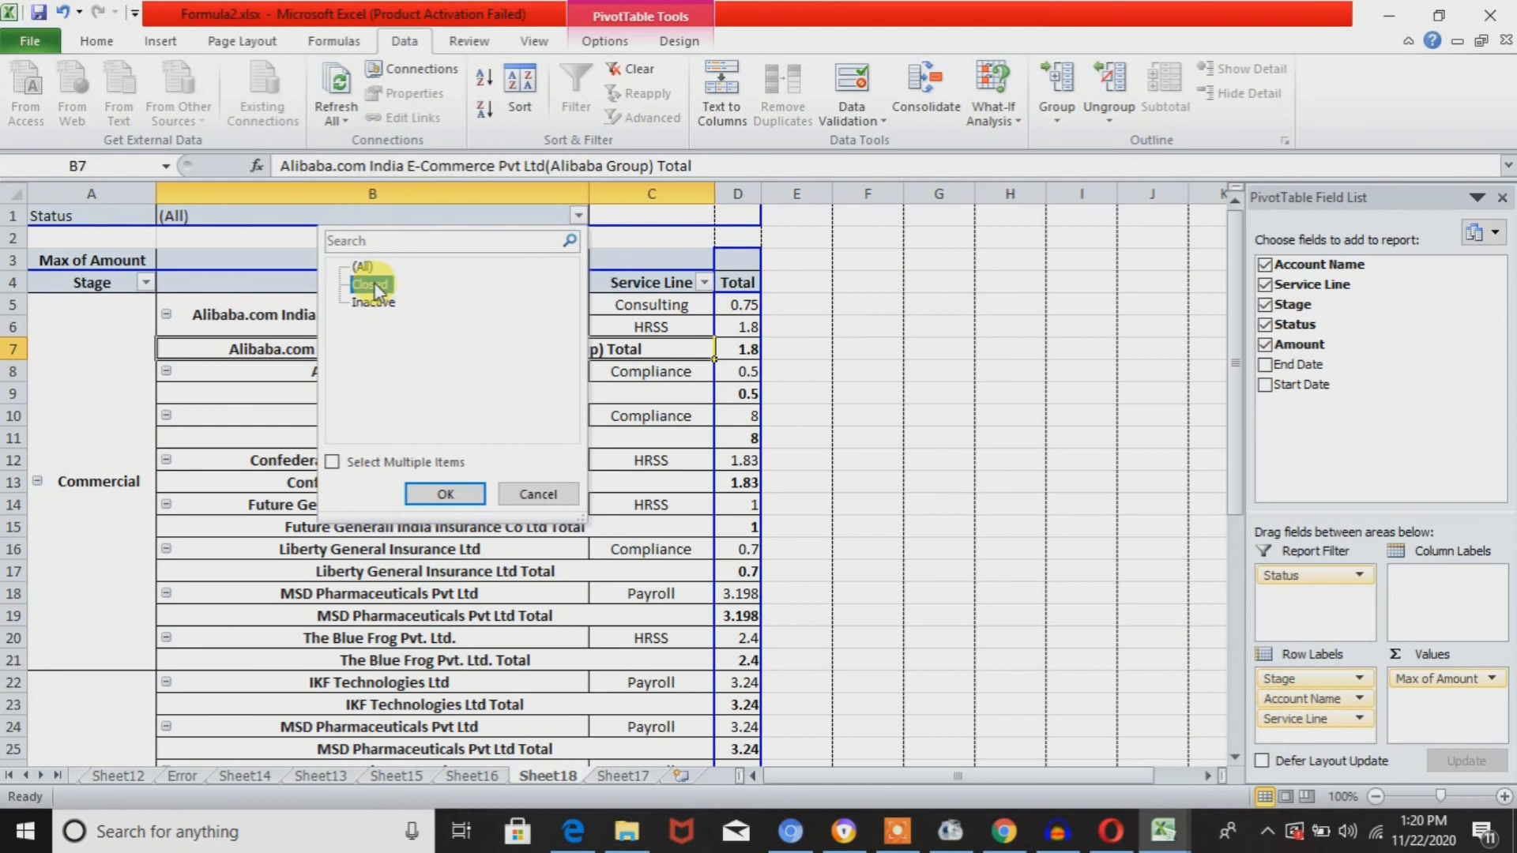
click(454, 495)
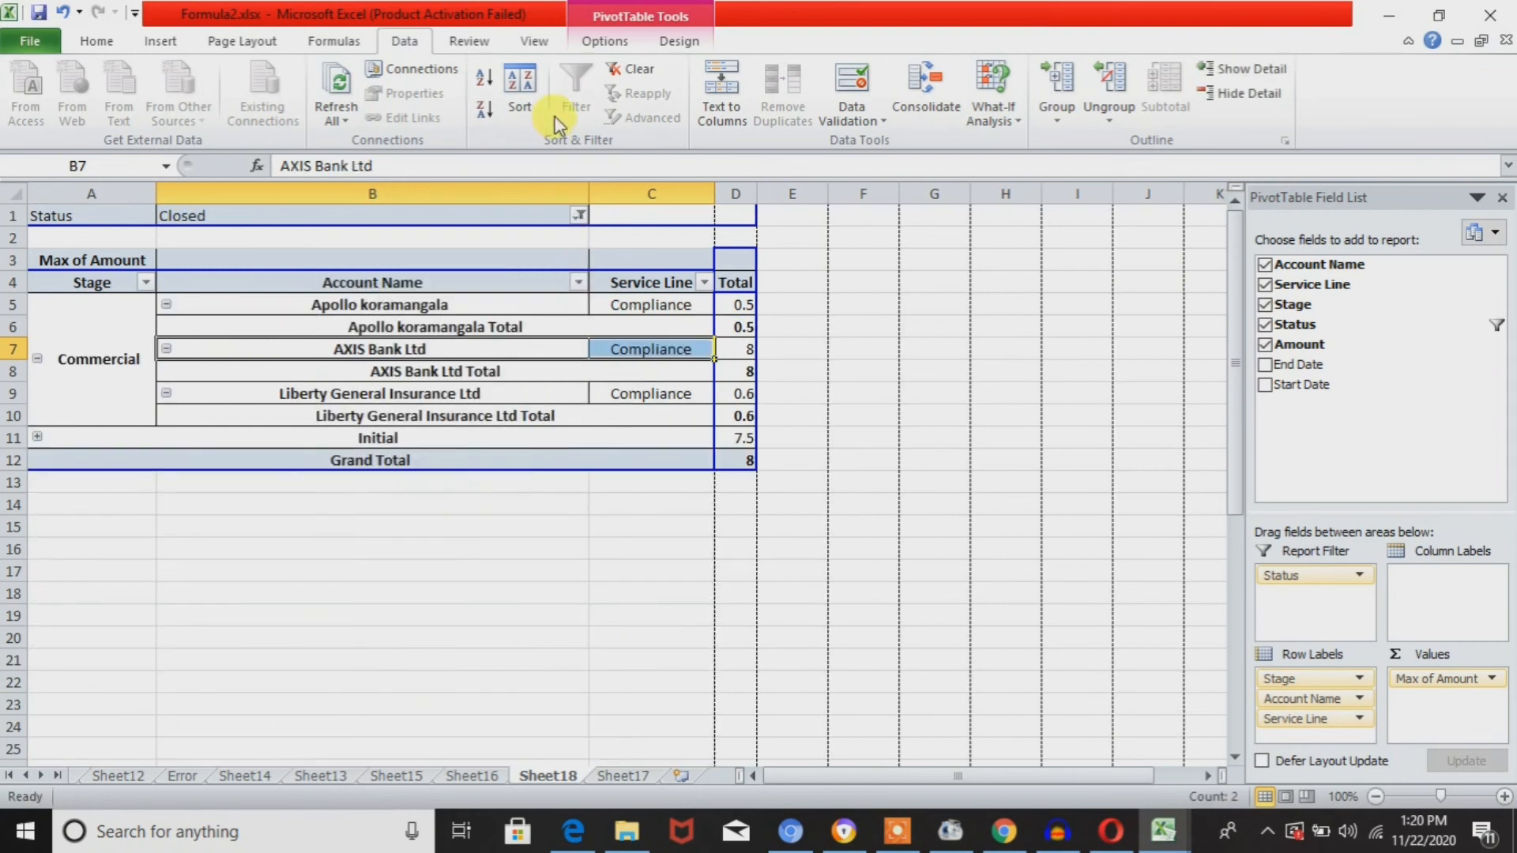
Change the Status report filter to Inactive.
click(578, 216)
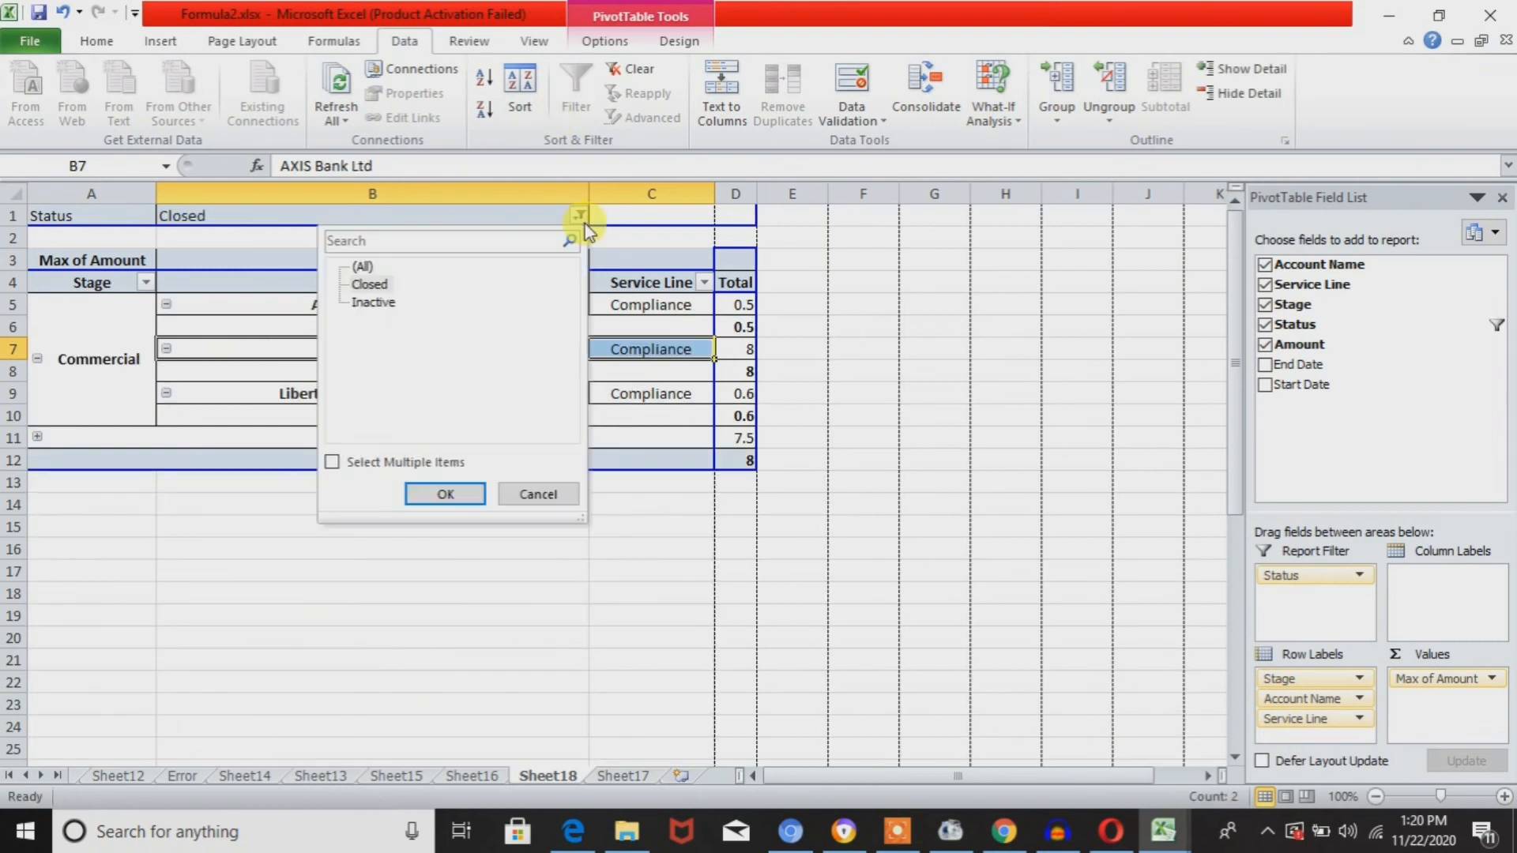
click(375, 302)
click(465, 498)
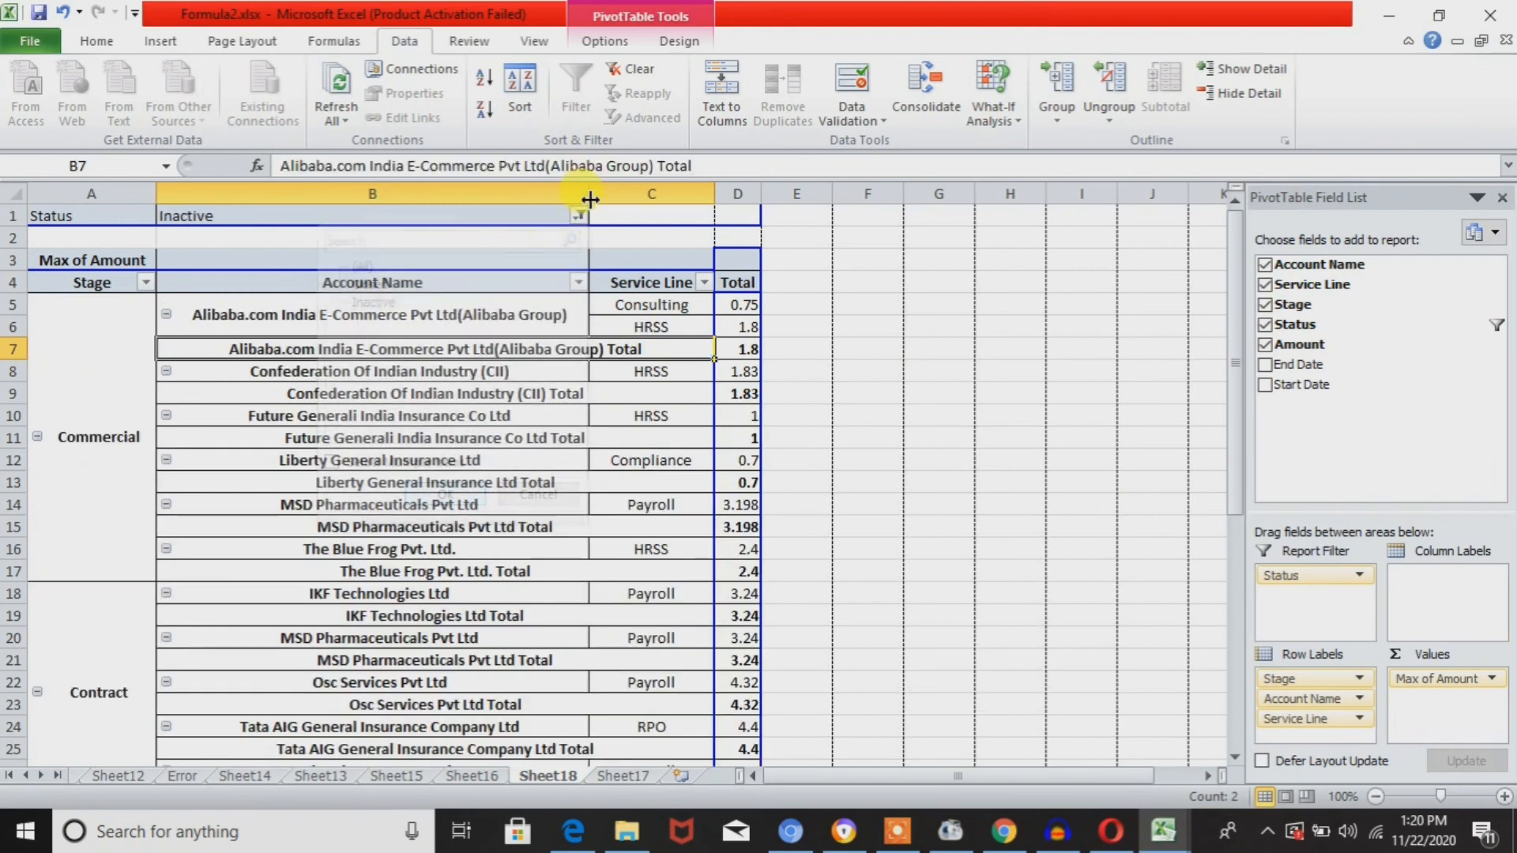
click(581, 216)
key(Escape)
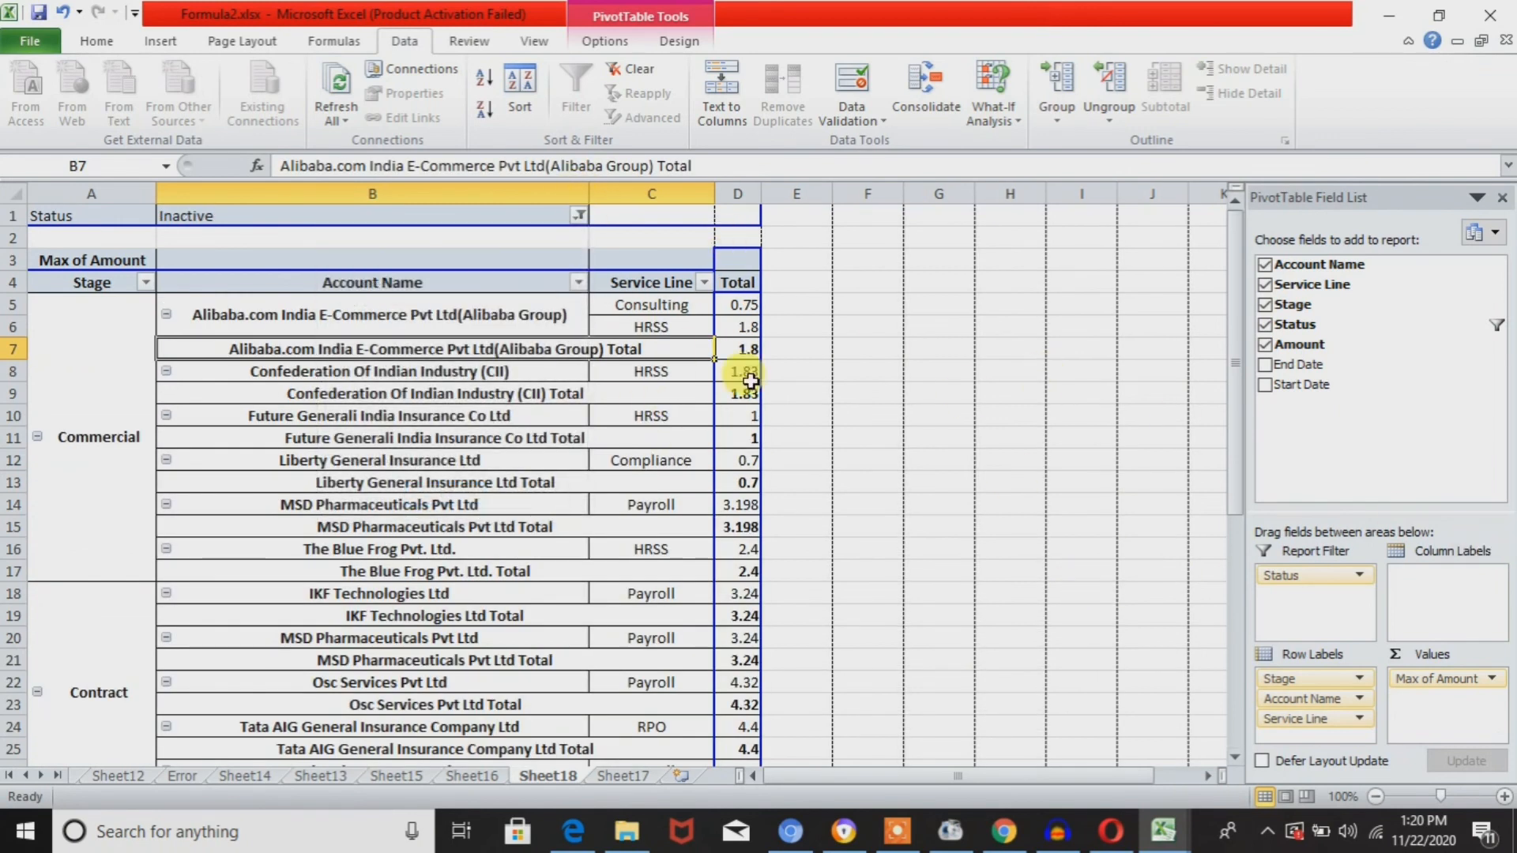
Browse the PivotTable style gallery and apply the teal style from the first row of the Dark group.
click(400, 298)
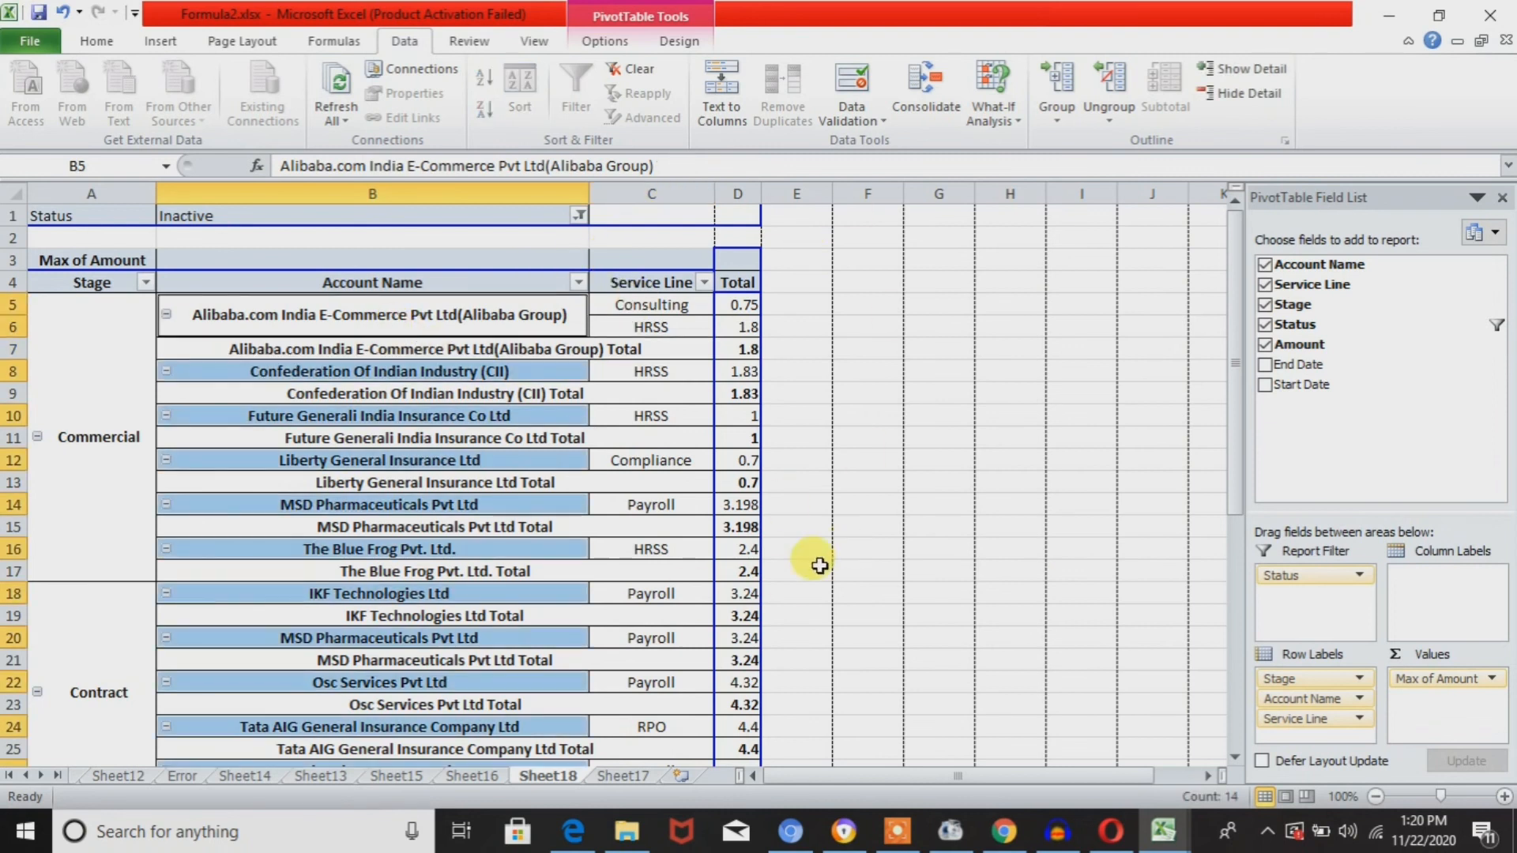
click(684, 41)
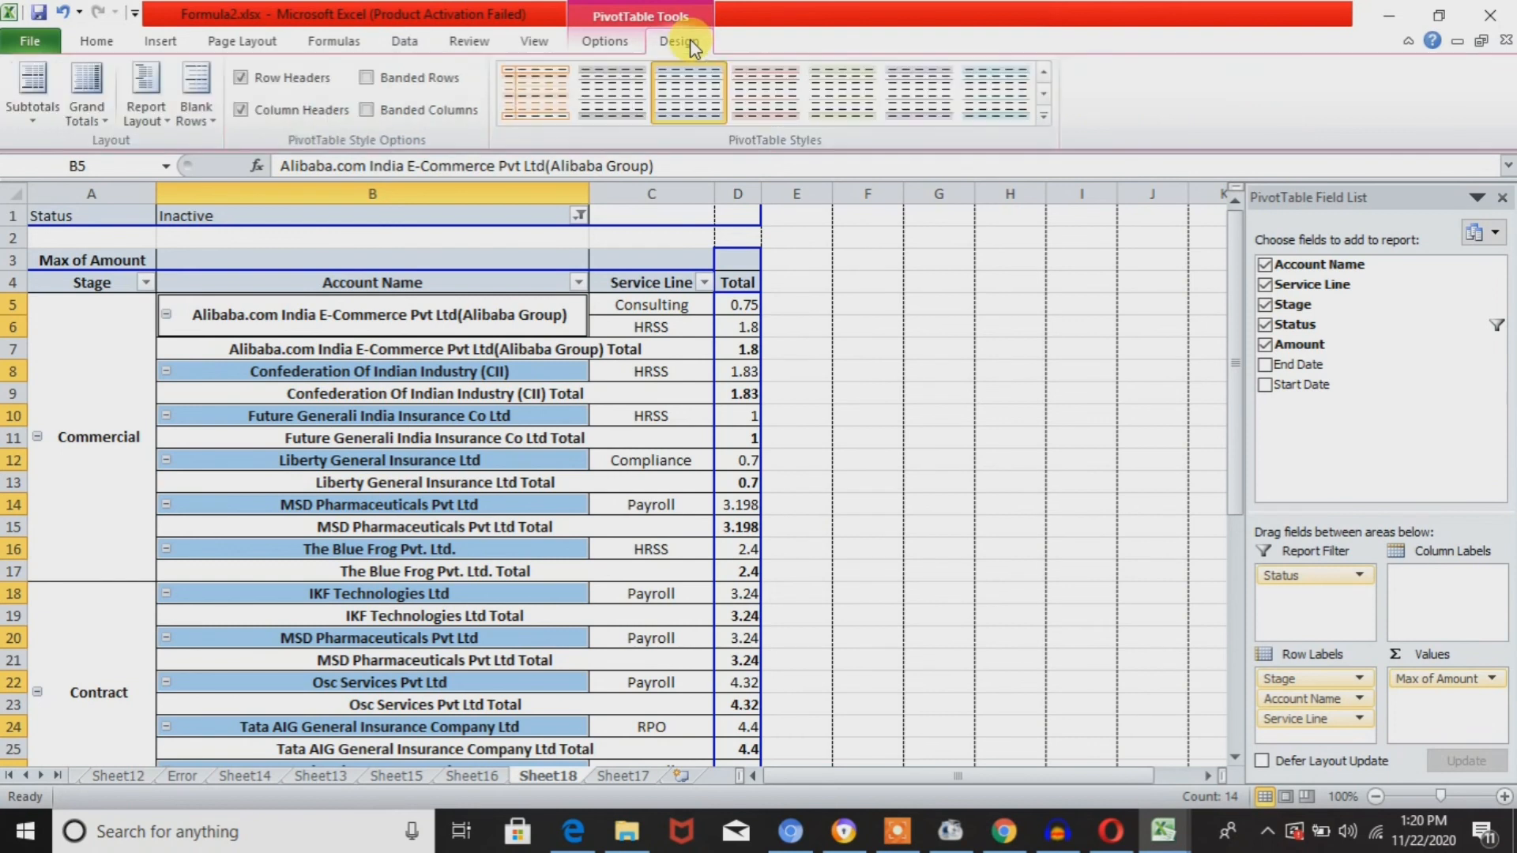
click(1047, 117)
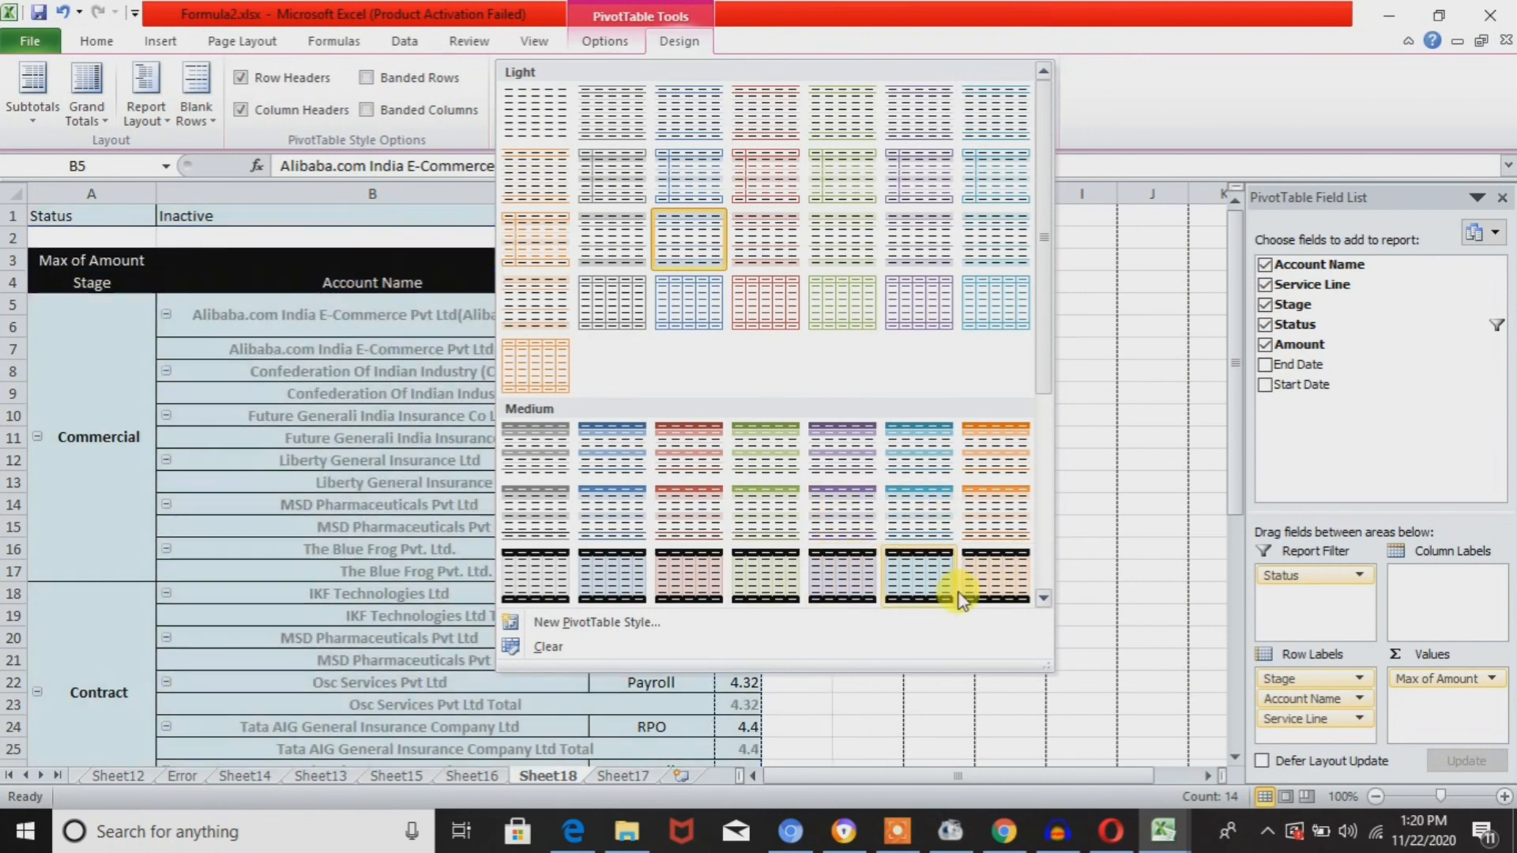
click(1045, 563)
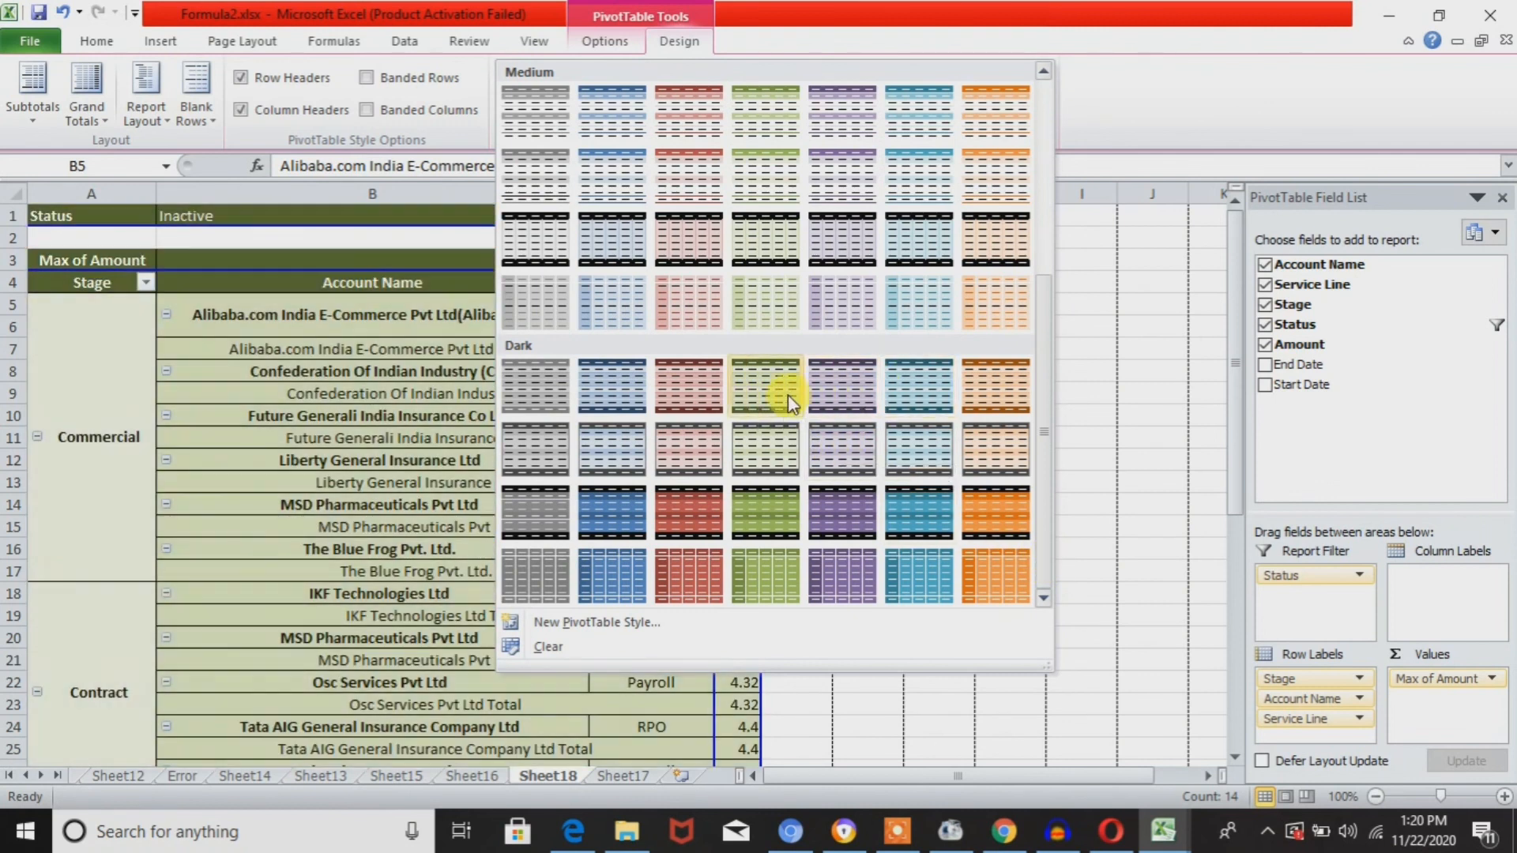
click(940, 389)
click(976, 514)
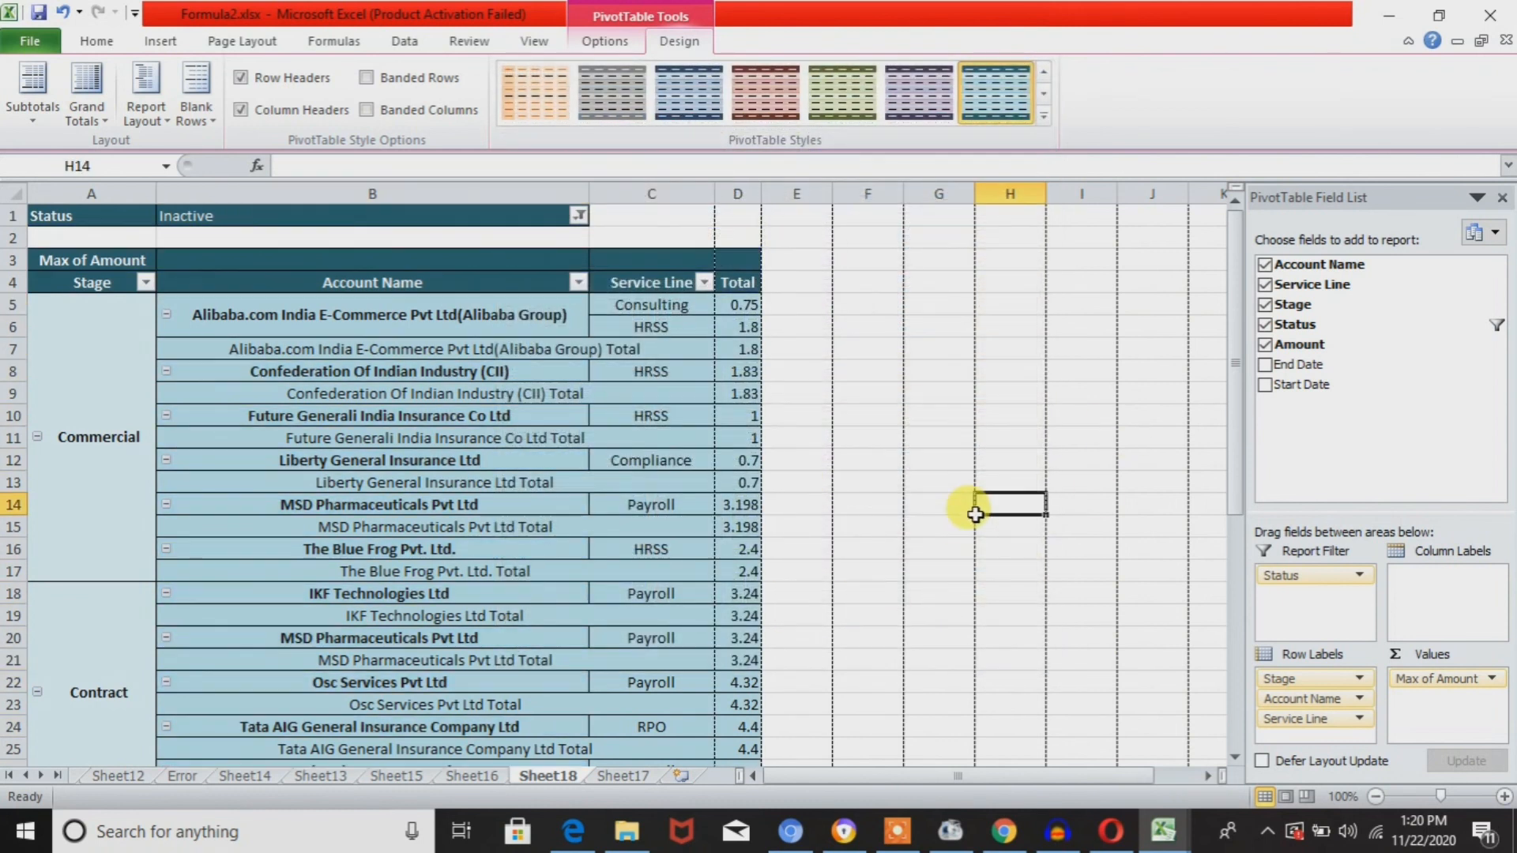
Refresh all data connections from within the pivot table so it reflects its source data.
click(556, 395)
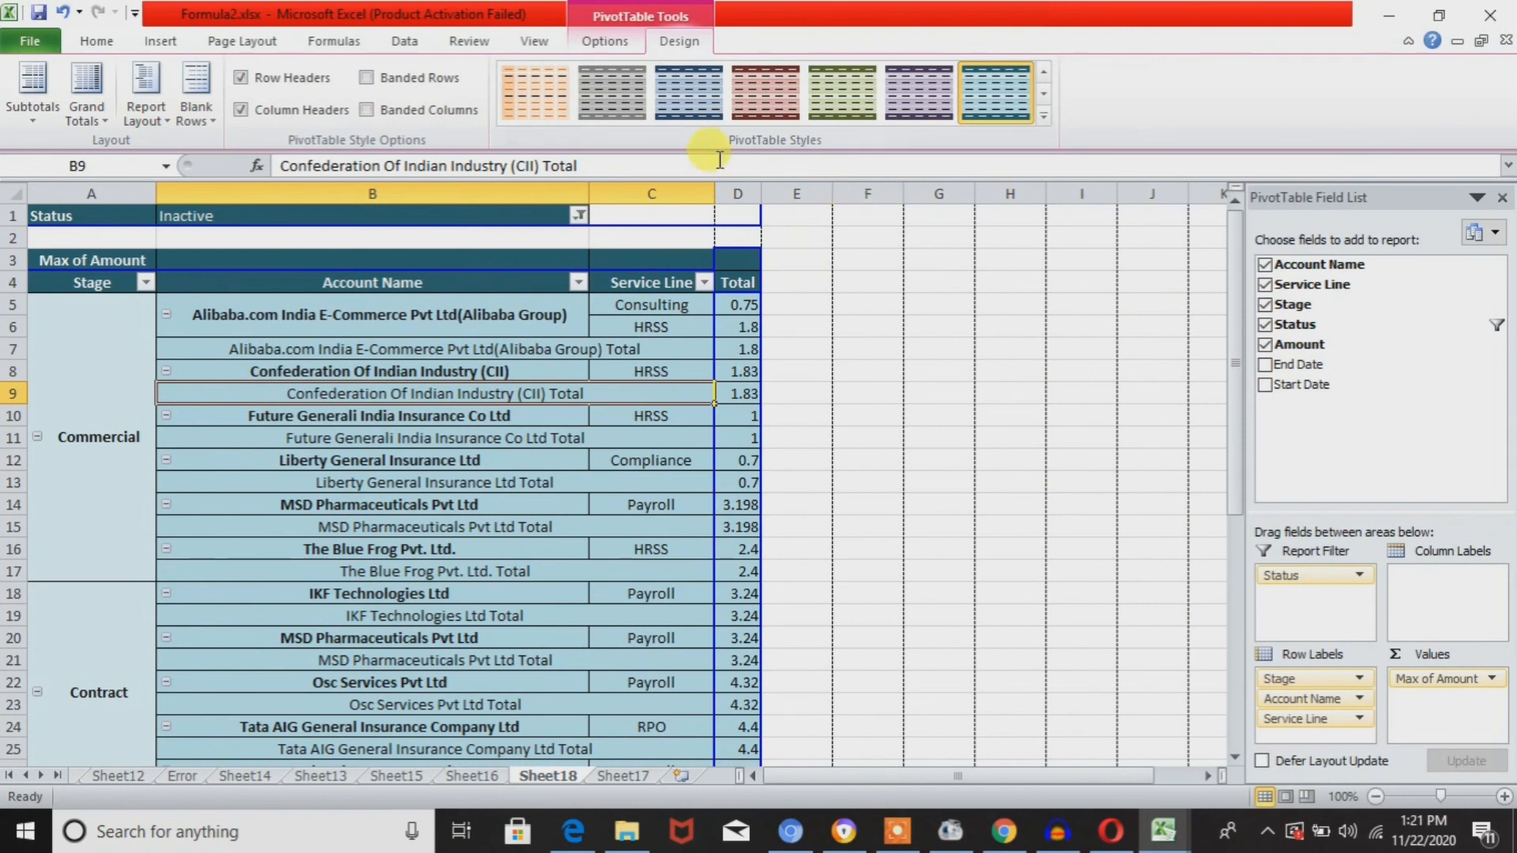
click(465, 331)
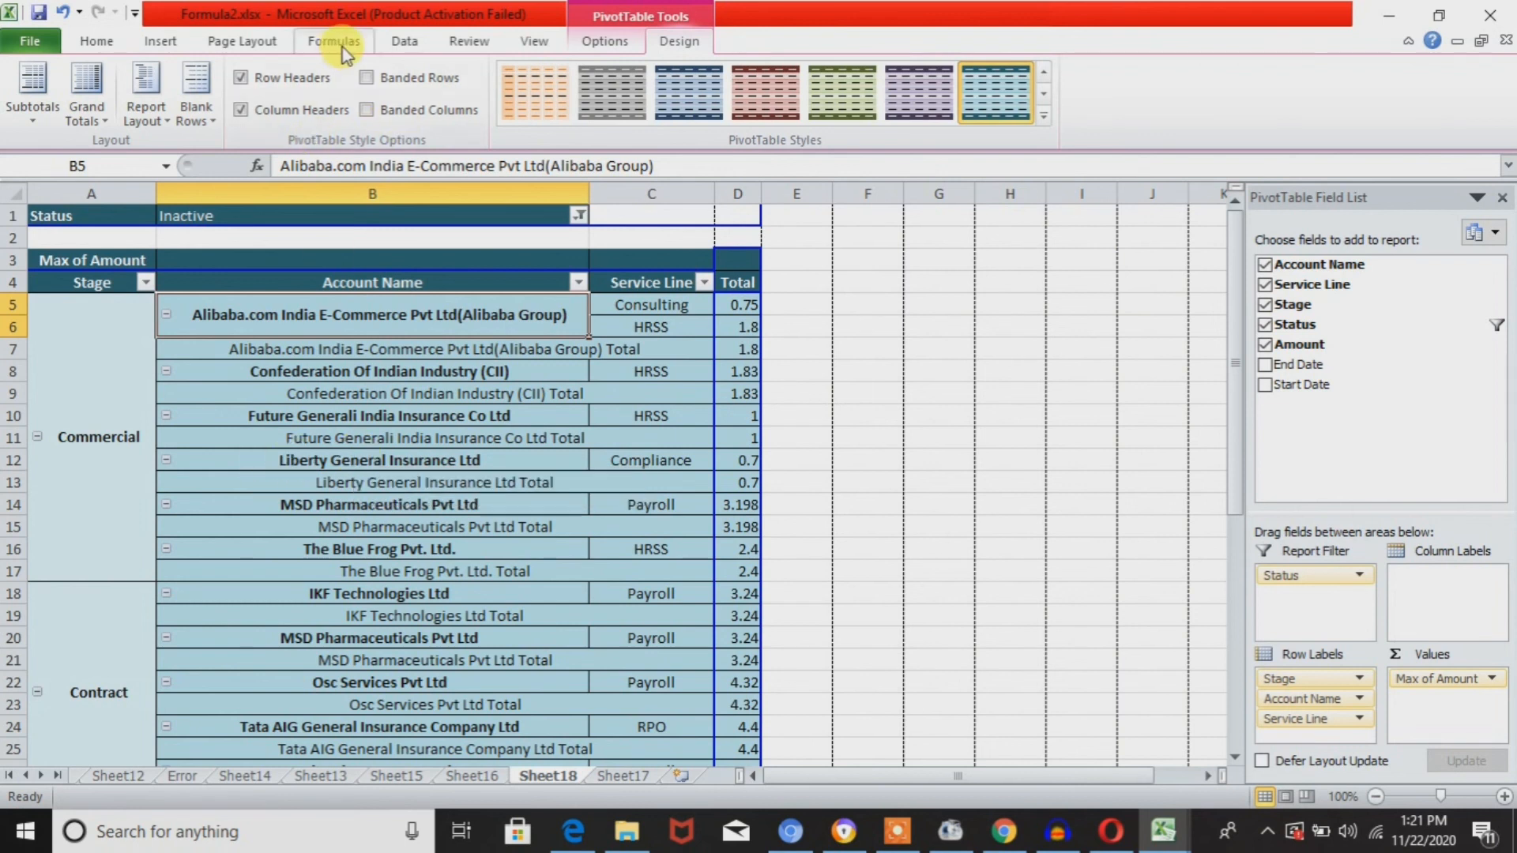
click(417, 47)
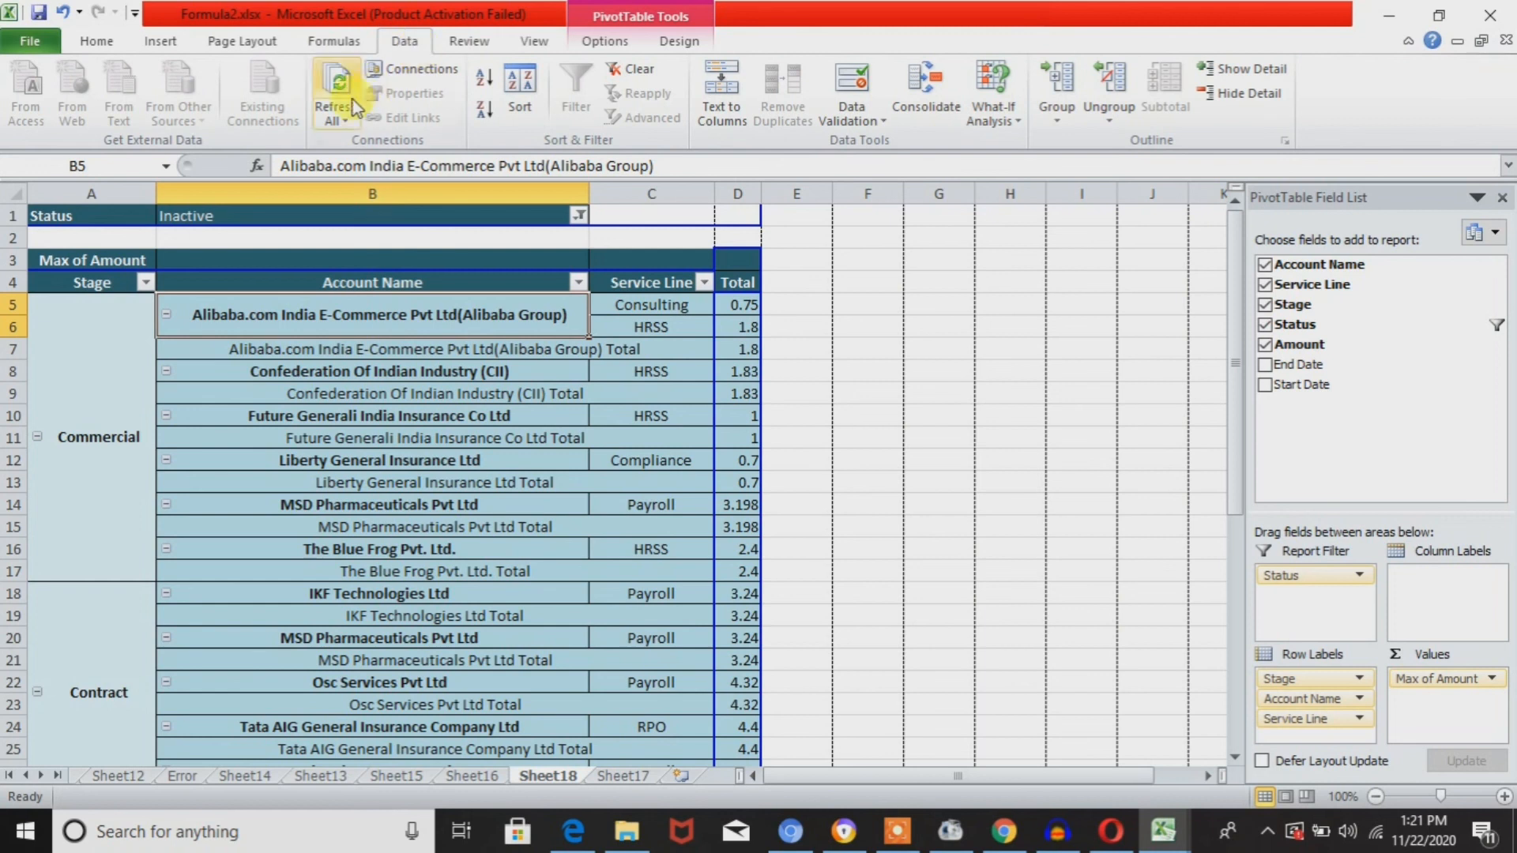
click(340, 128)
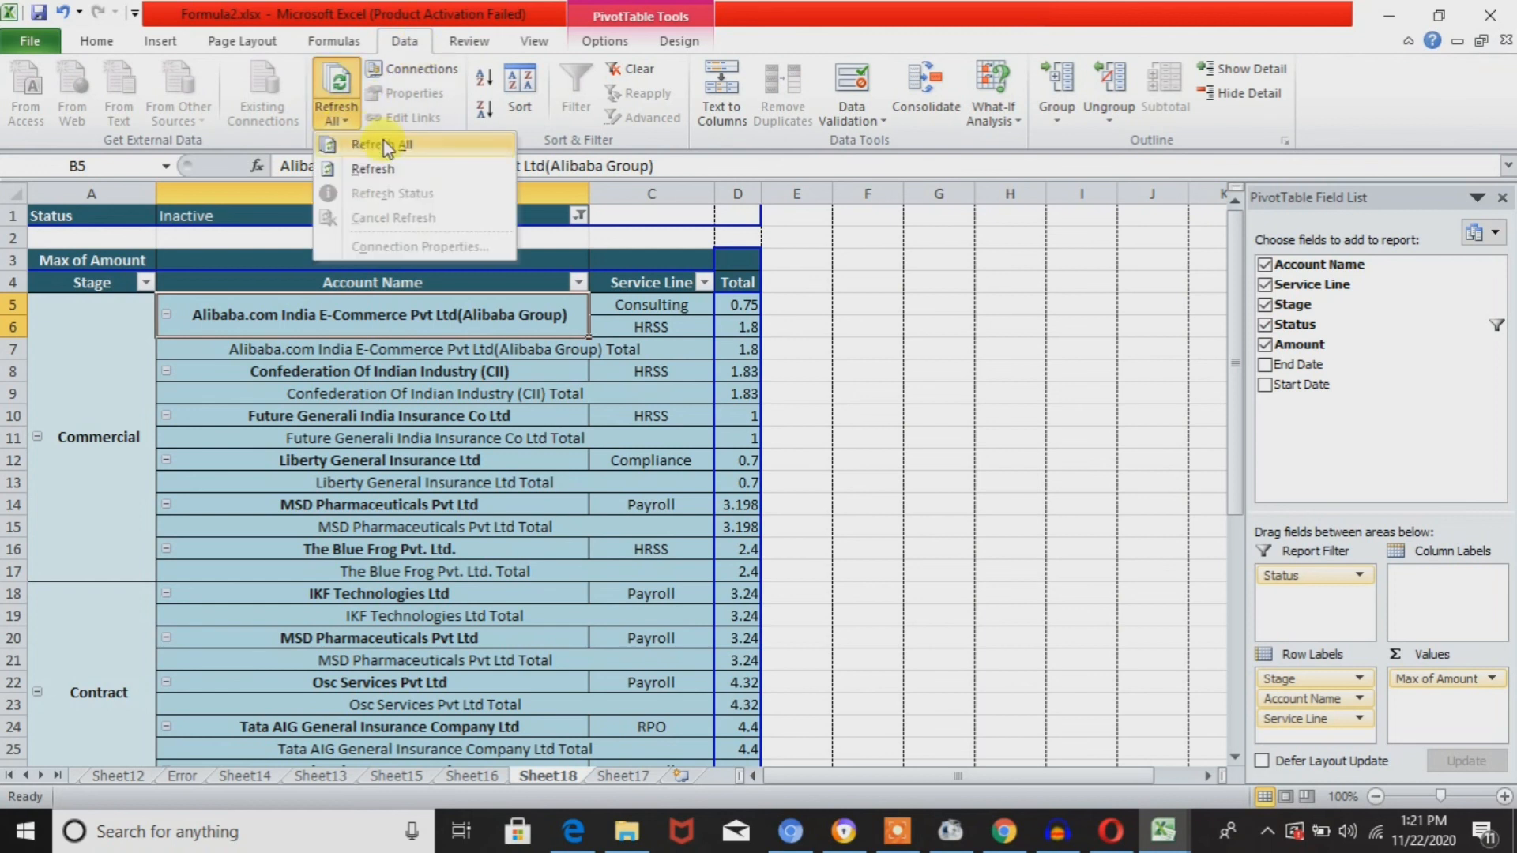
click(386, 146)
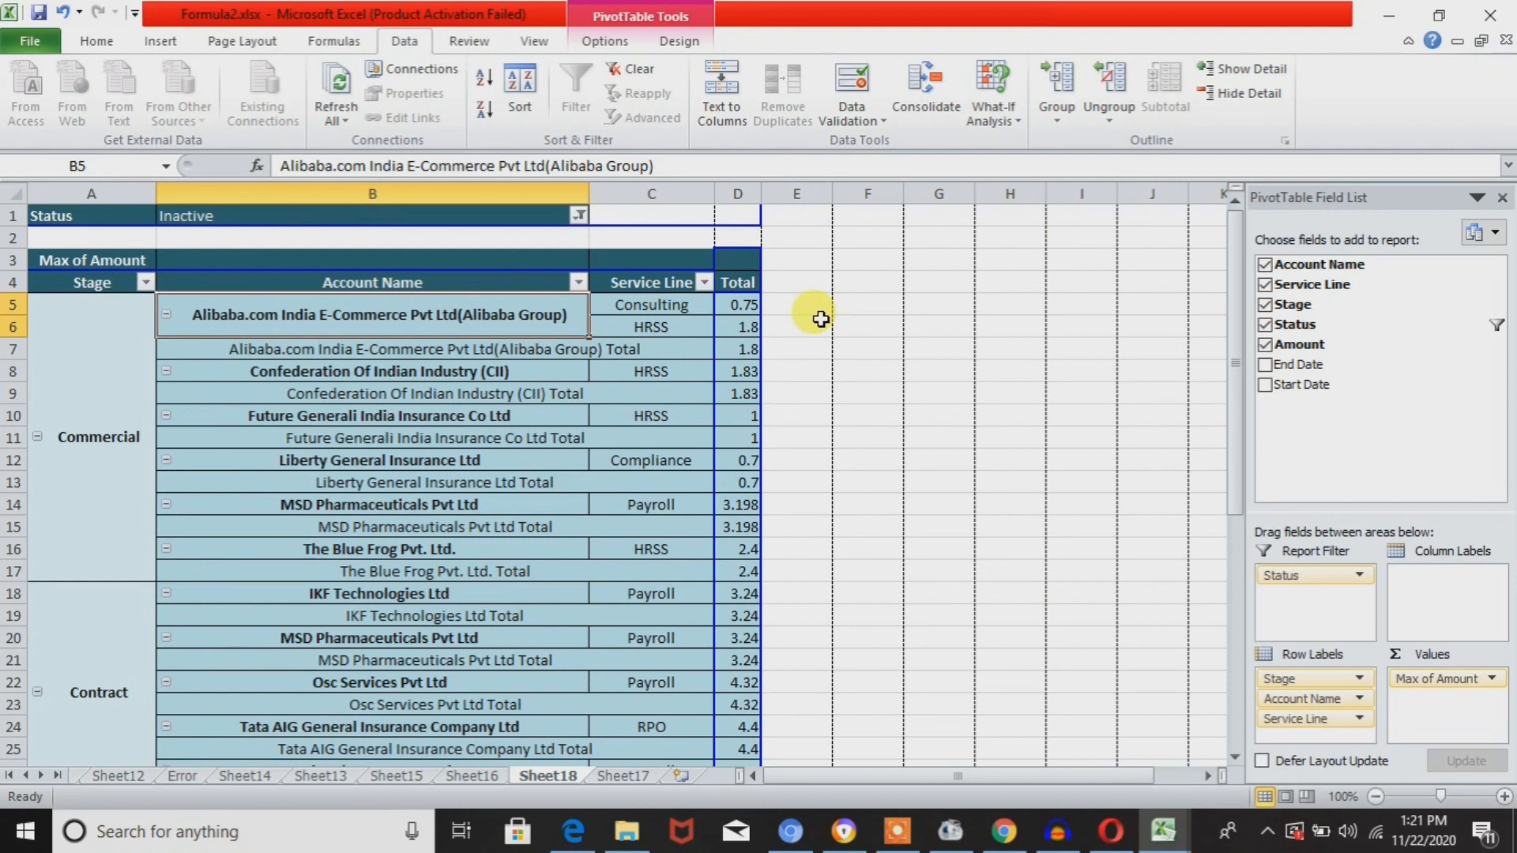
In the first empty row below the Sheet17 data, enter fdksjh as both Account Name and Service Line.
click(594, 391)
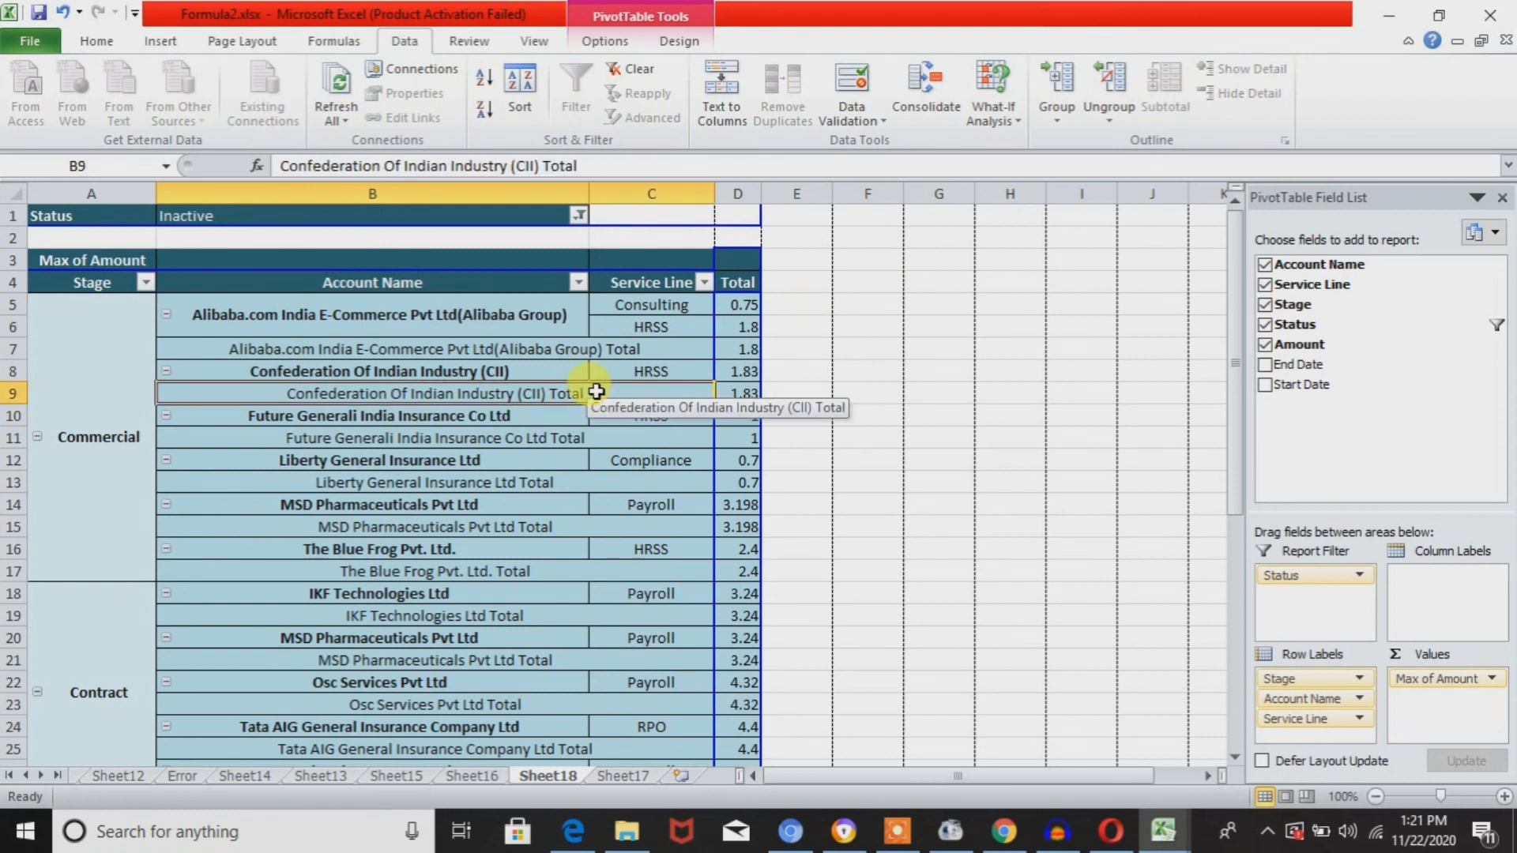
click(635, 776)
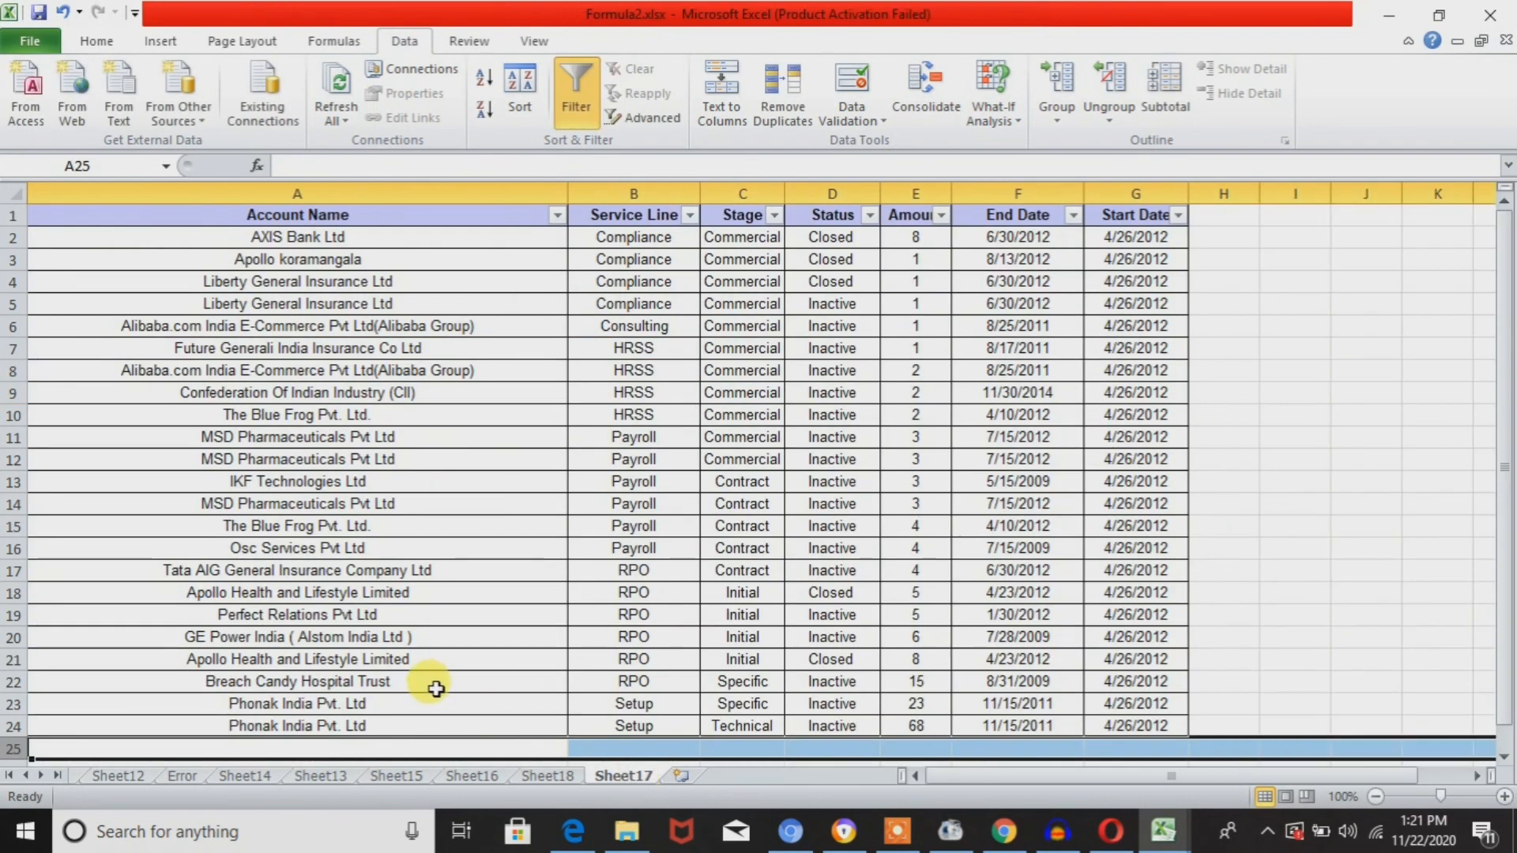
click(433, 684)
click(332, 747)
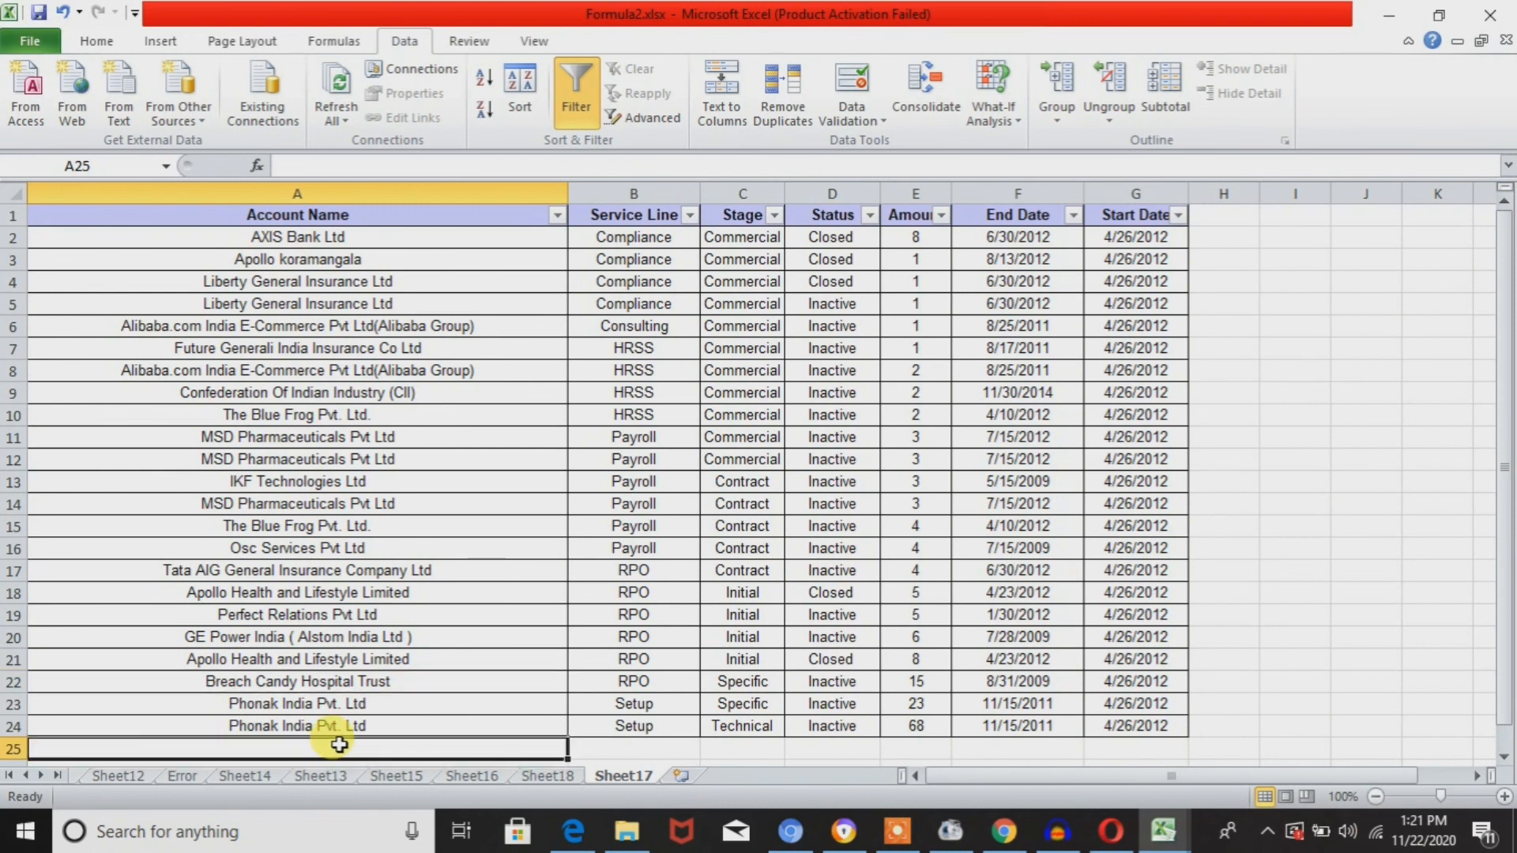
click(388, 706)
key(Down)
key(Down)
key(Down)
key(Down)
key(Down)
key(Up)
key(Up)
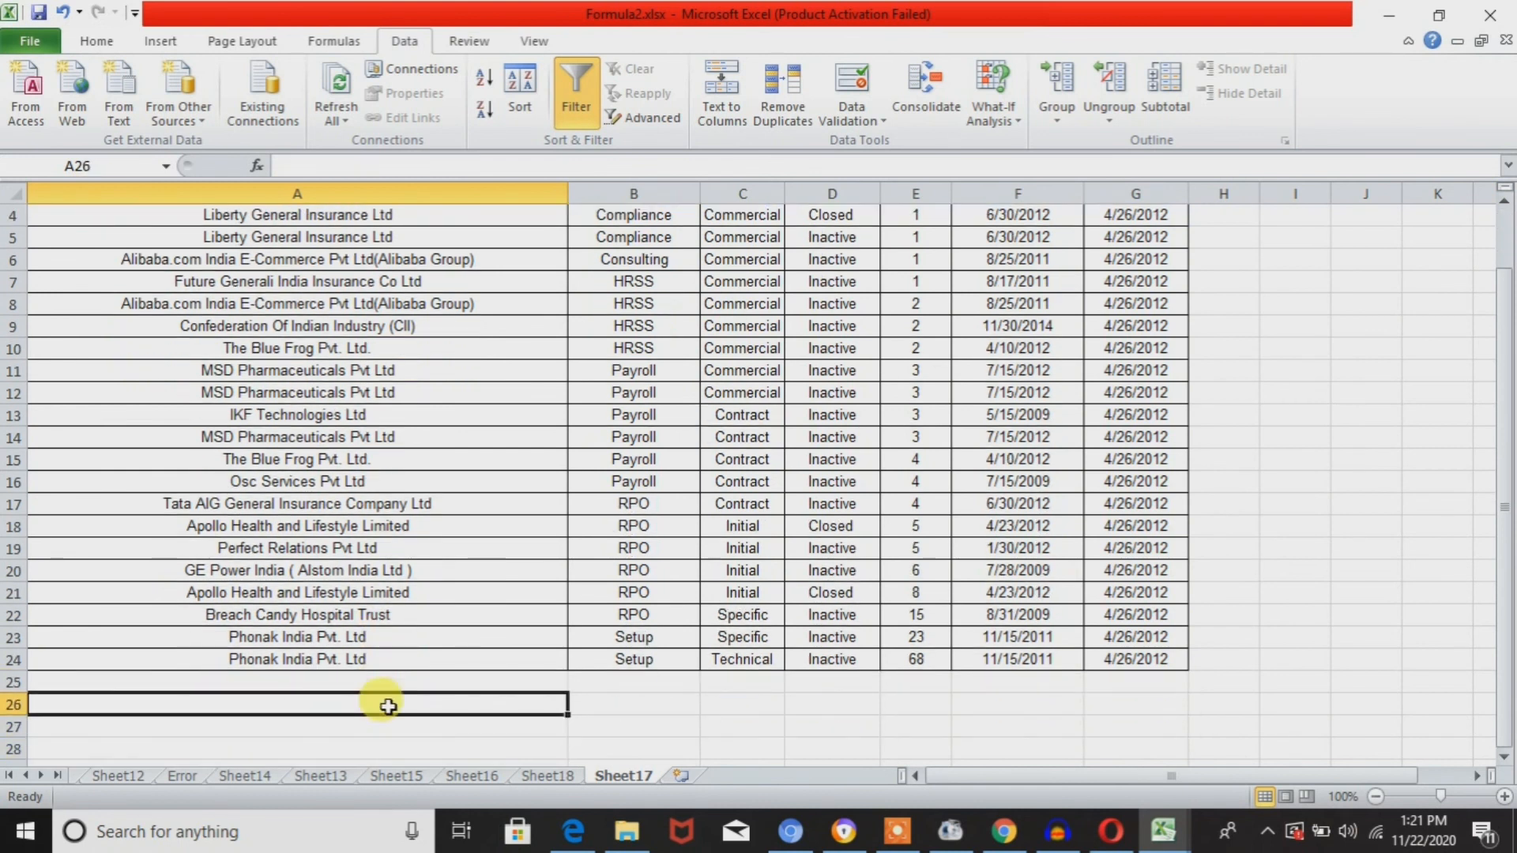
key(Up)
text(fdksjh)
key(Tab)
text(fdksjh)
key(Tab)
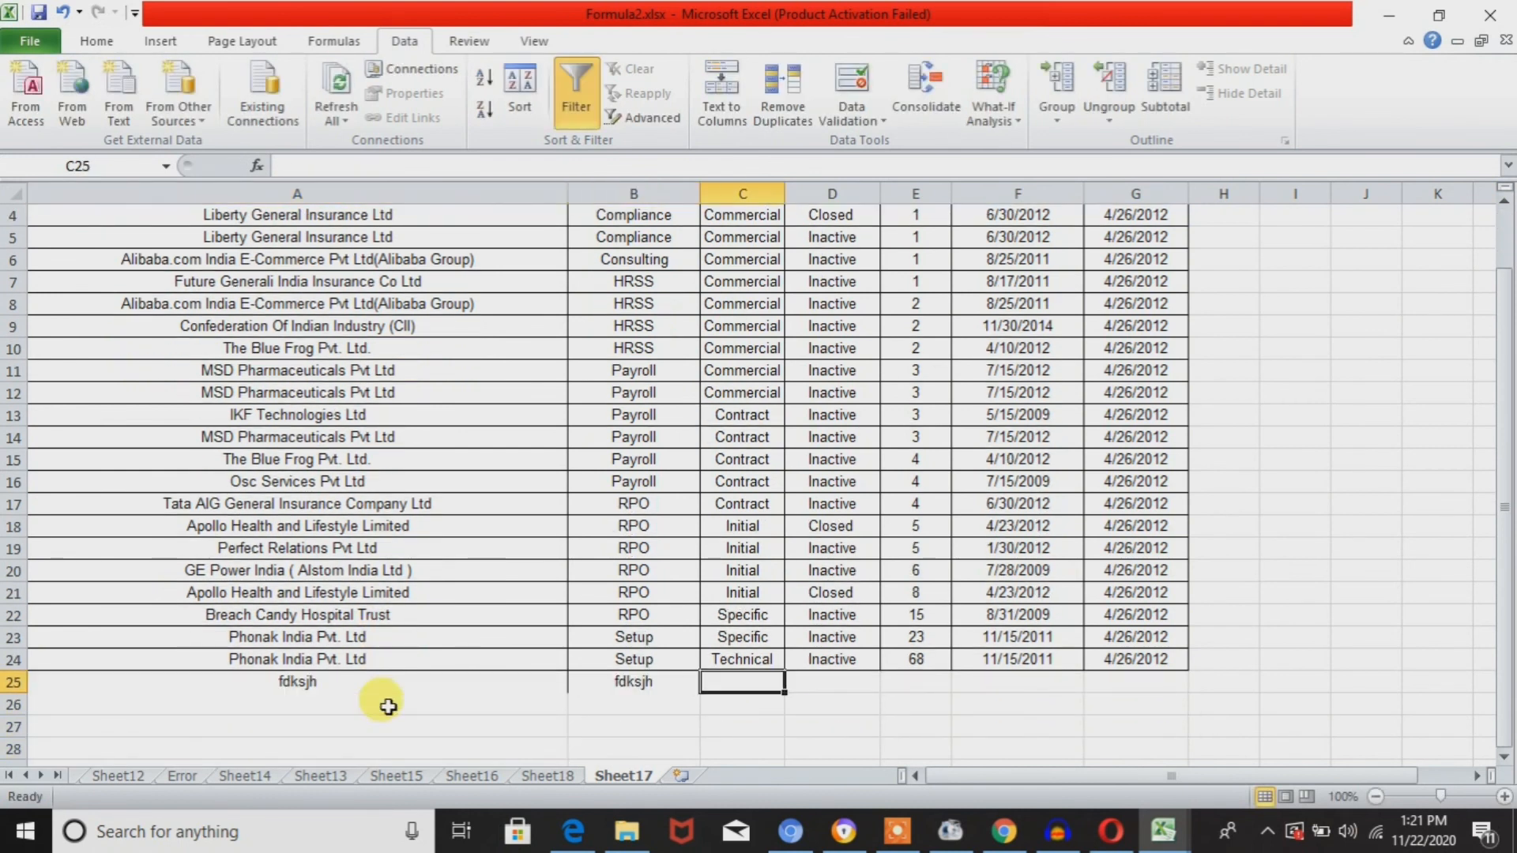
Continue the new record in row 25 with fkdsh as Stage, fkdhs as Status and 82 as Amount.
text(fkdsh)
key(Tab)
text(fkdhs)
key(Tab)
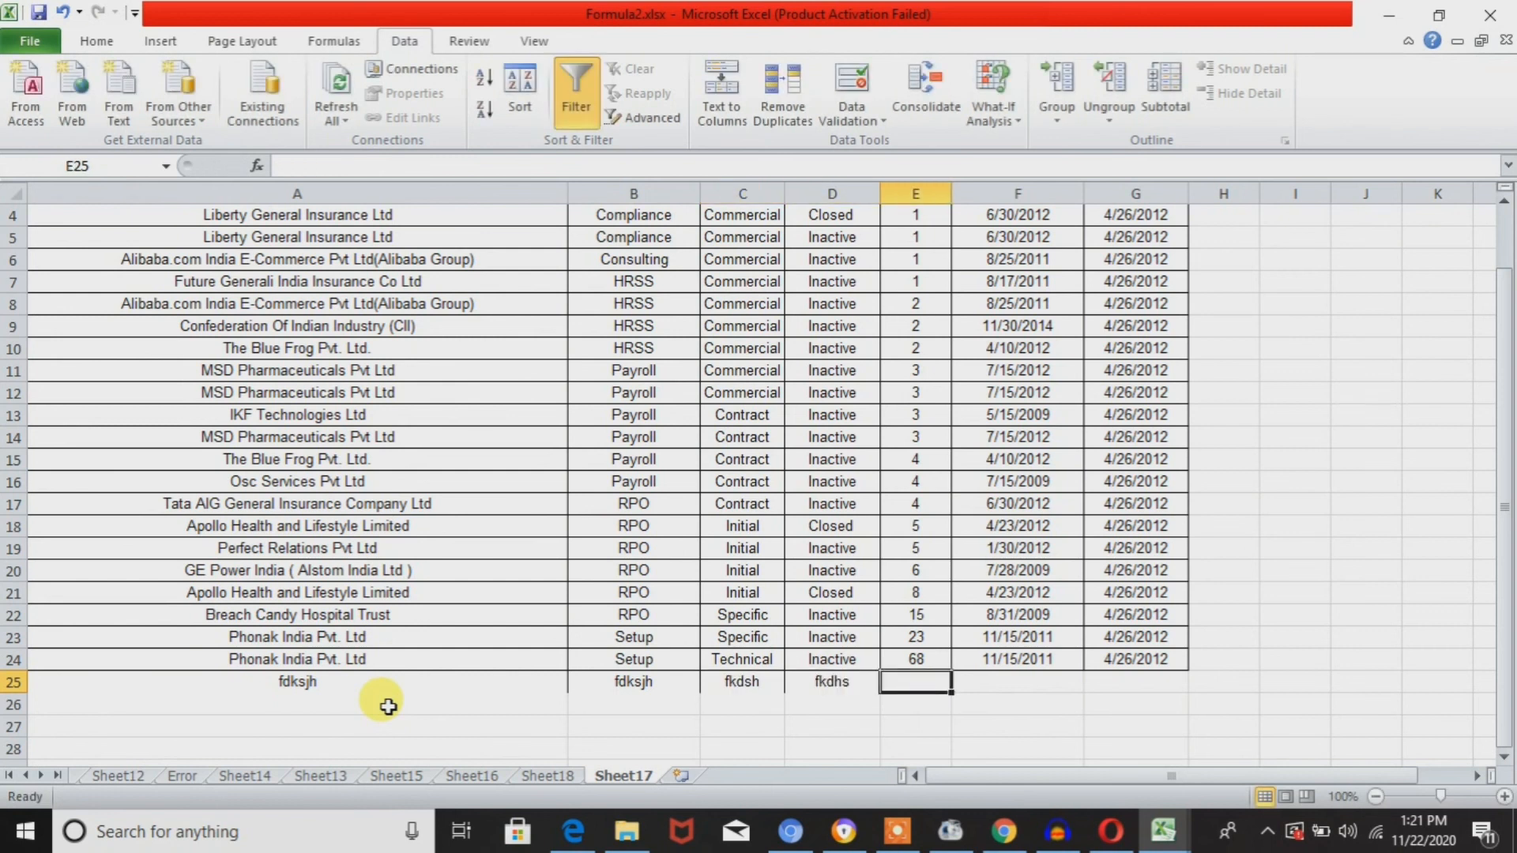
text(82)
key(Tab)
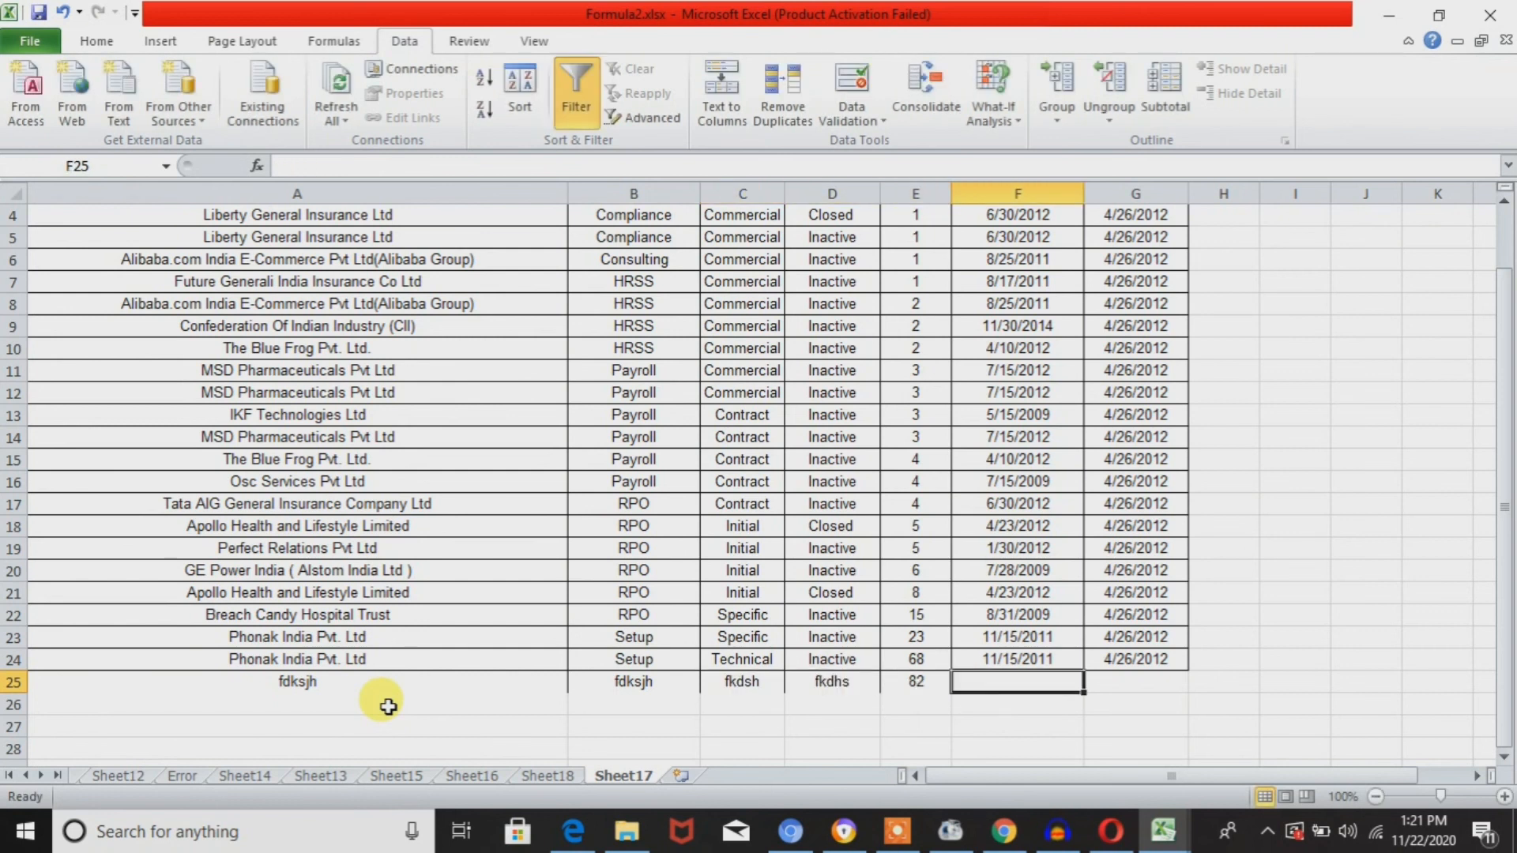
key(Left)
key(Left)
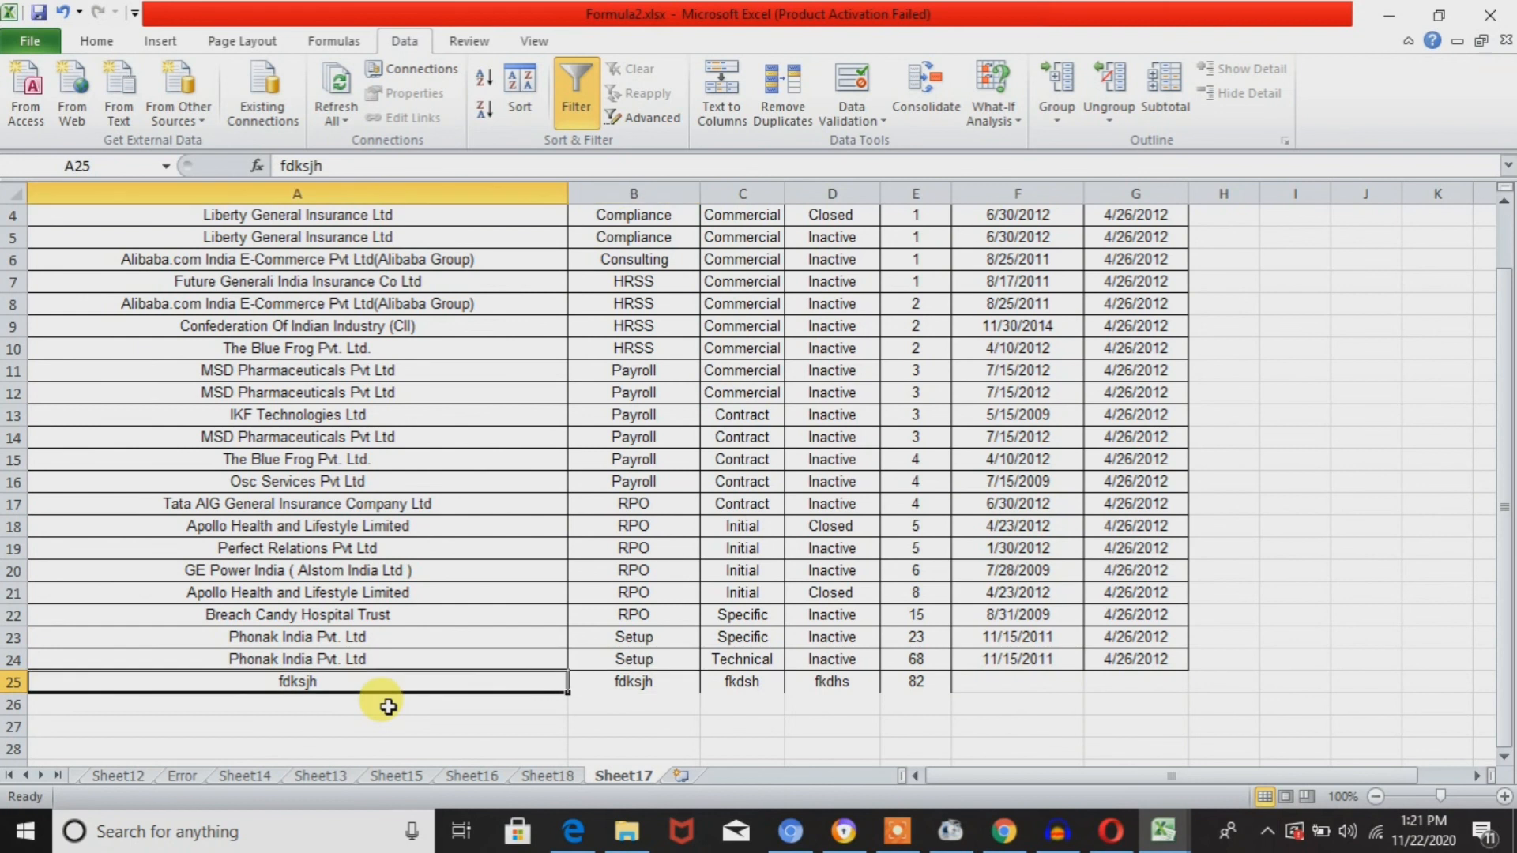
Return to the pivot table on Sheet18, refresh all data and check its last rows for the new record.
click(553, 776)
click(534, 313)
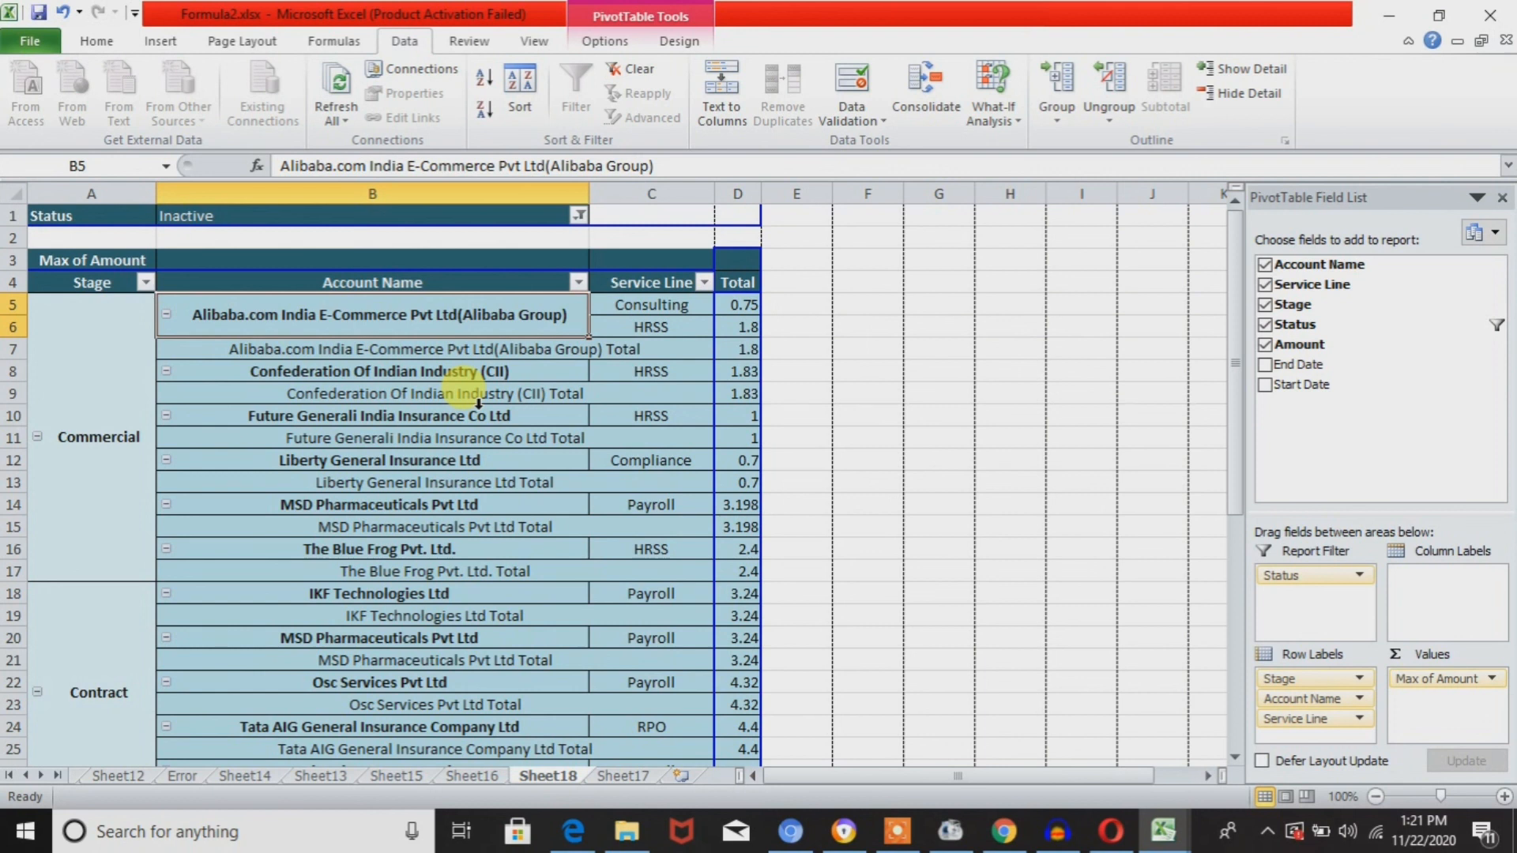
click(339, 130)
click(347, 148)
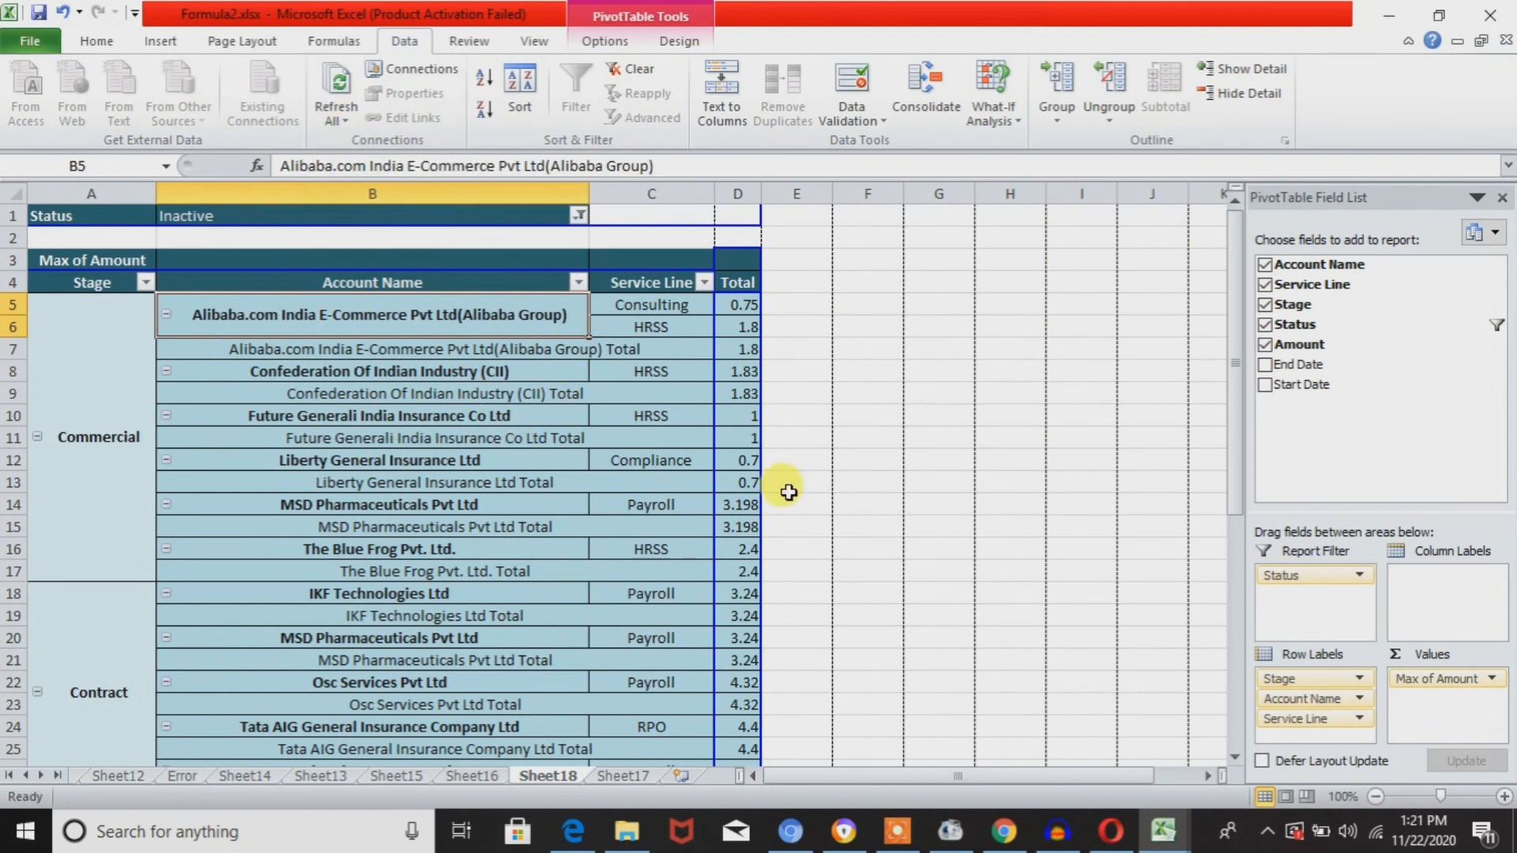
click(1235, 629)
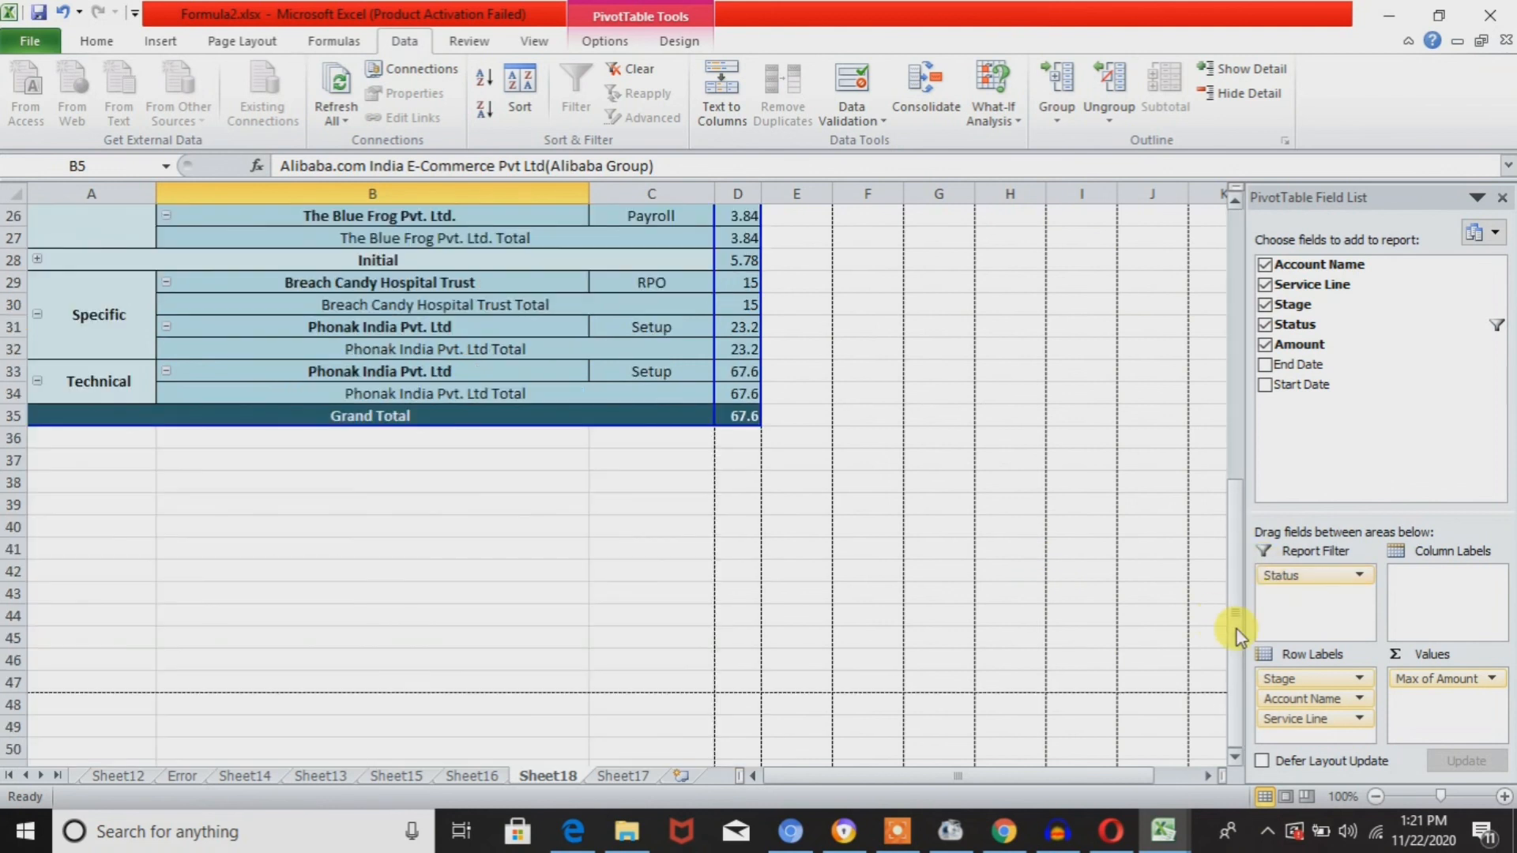
click(1236, 236)
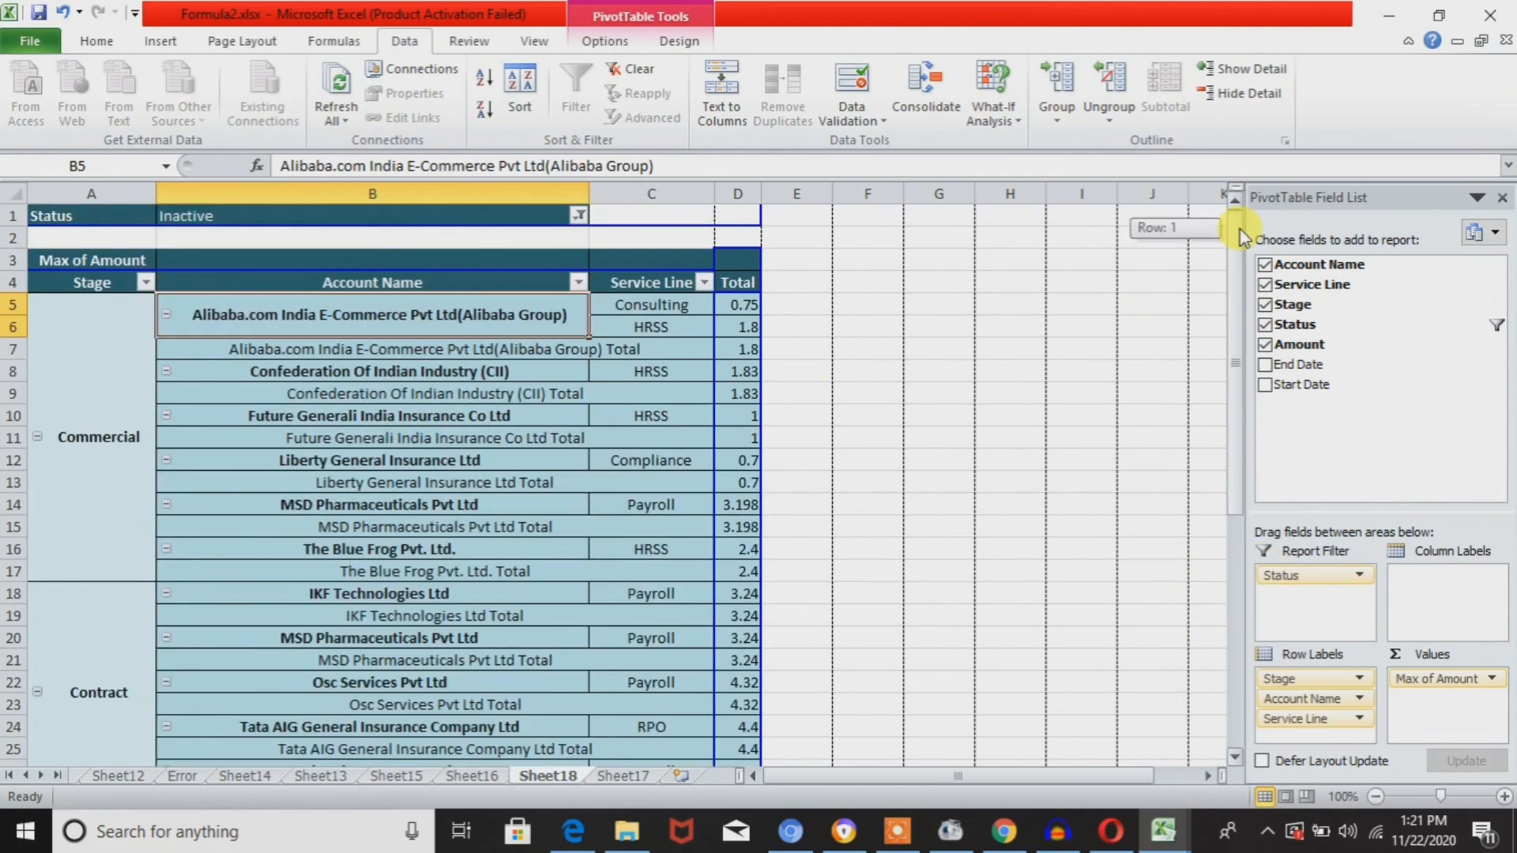
Change the pivot table's data source to Sheet17!$A$1:$G$25 so it includes the added row.
click(498, 46)
click(554, 44)
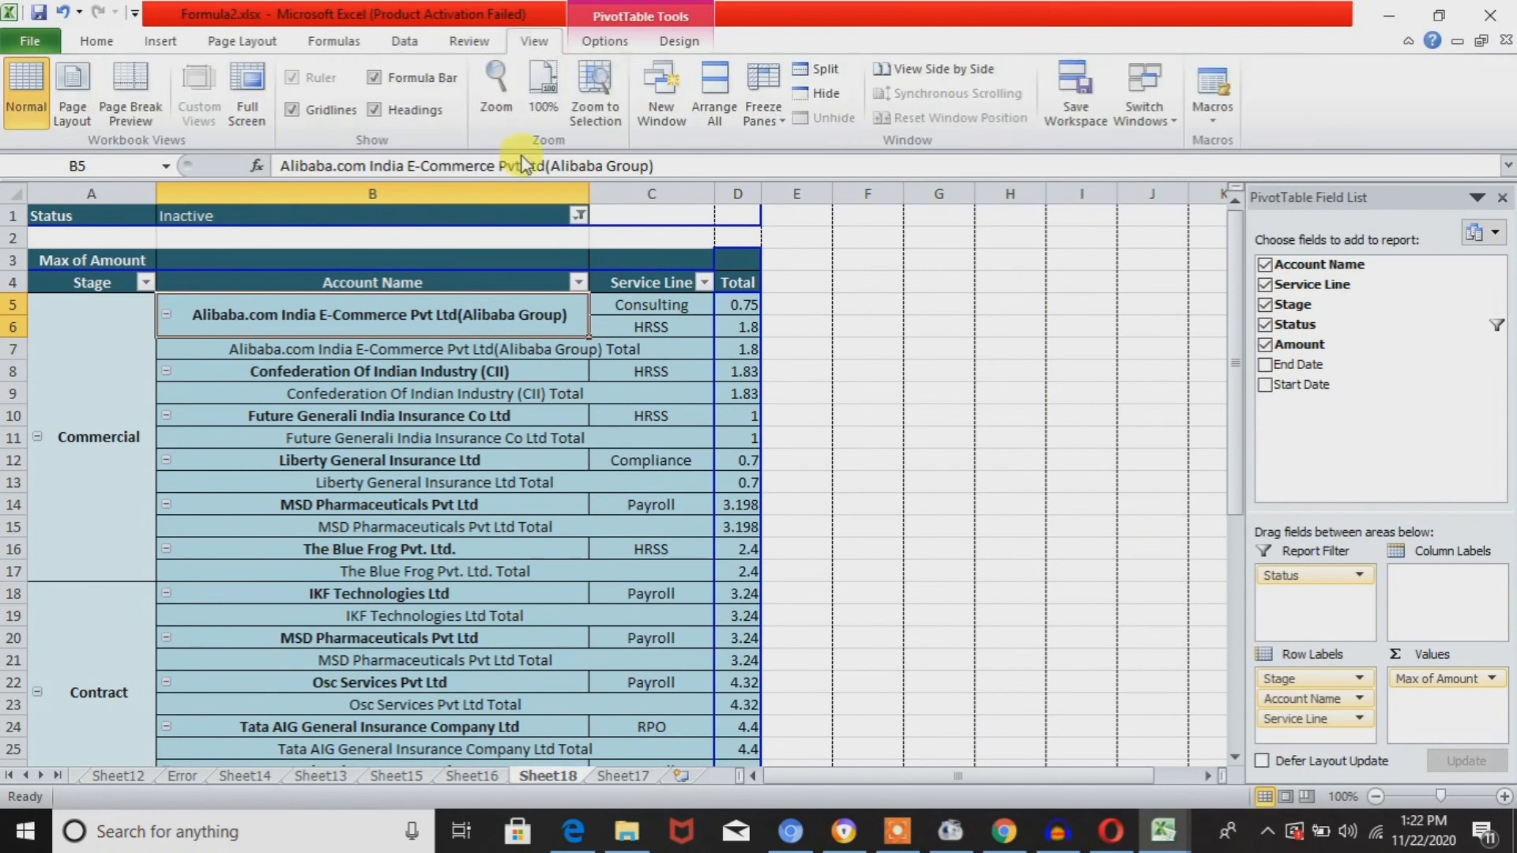
click(602, 41)
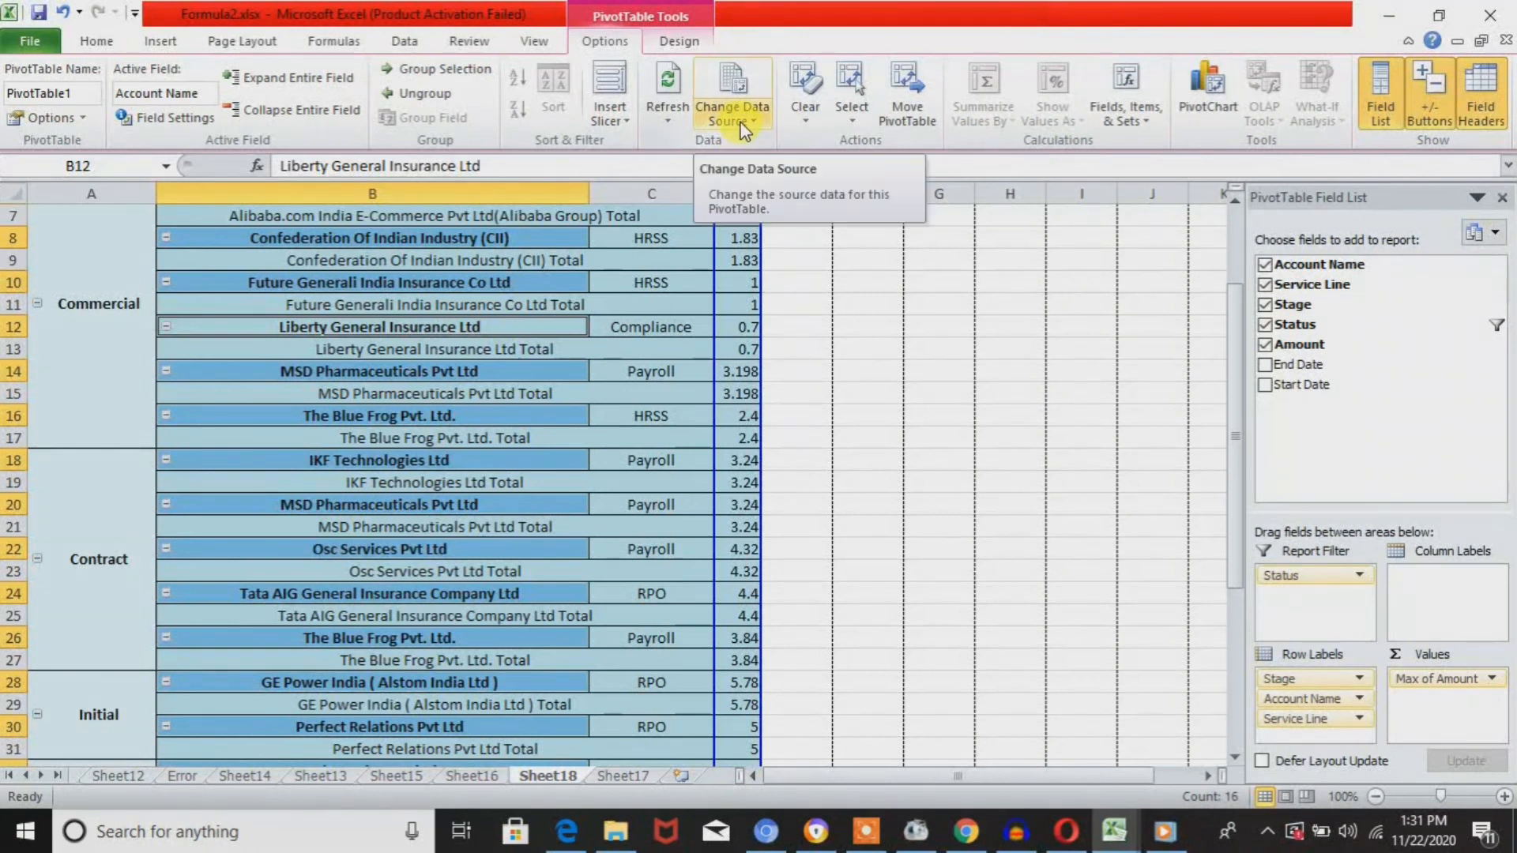
click(743, 129)
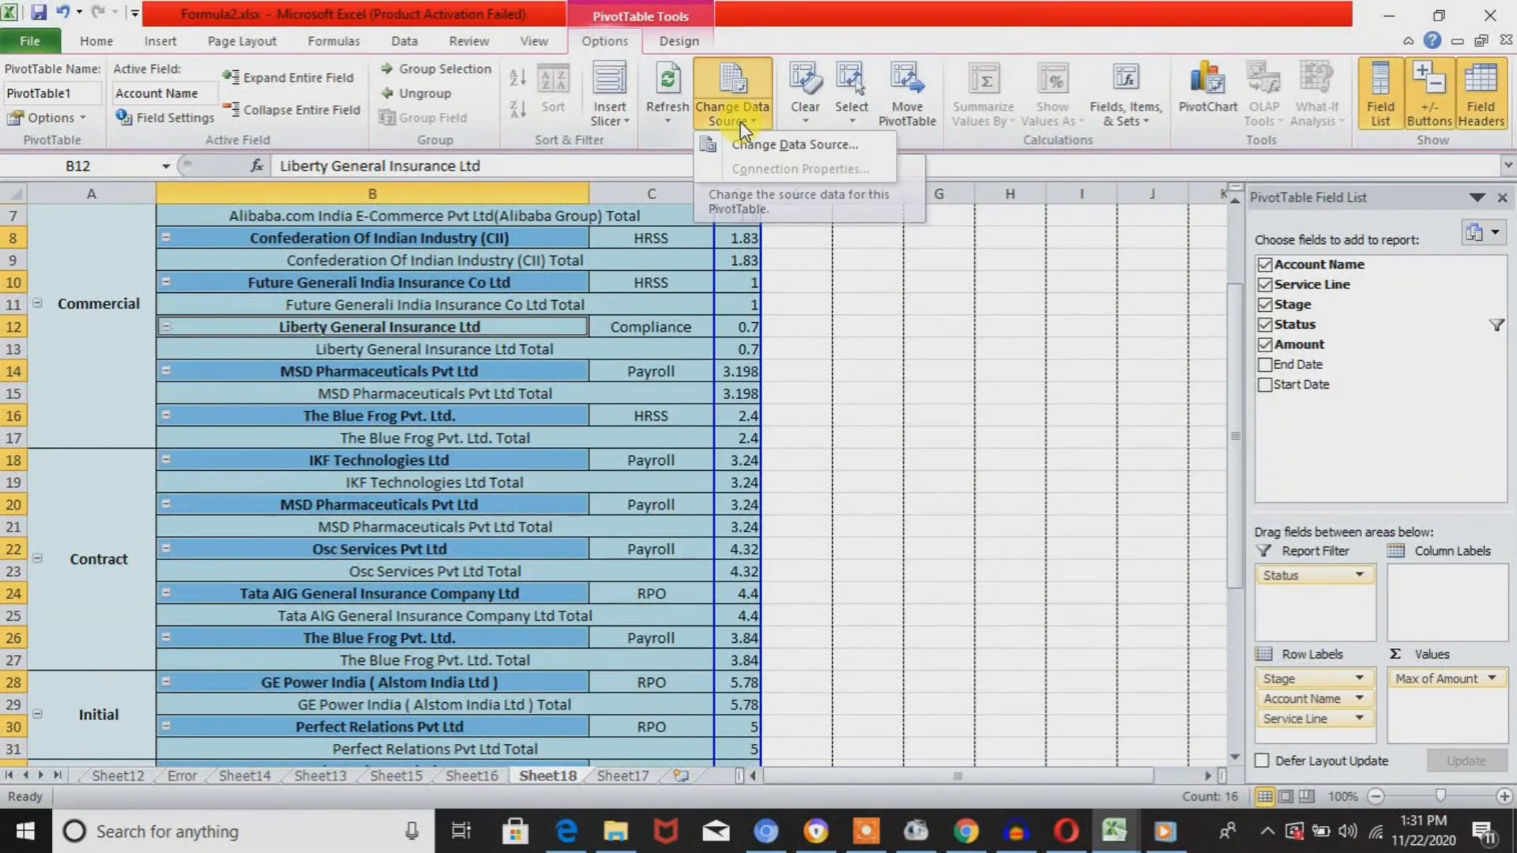
click(794, 145)
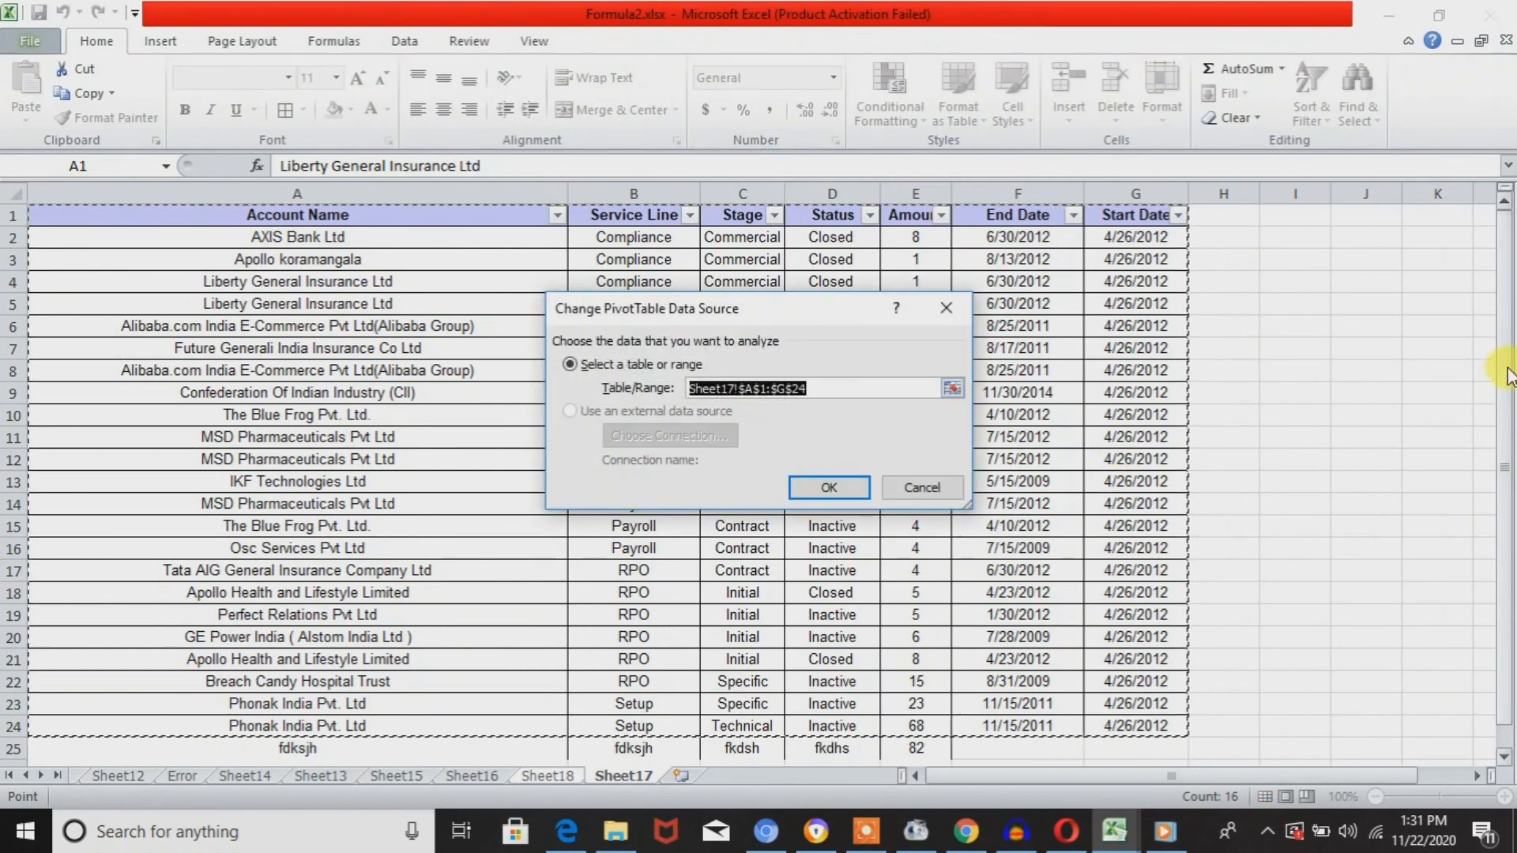
drag(1510, 430, 1513, 427)
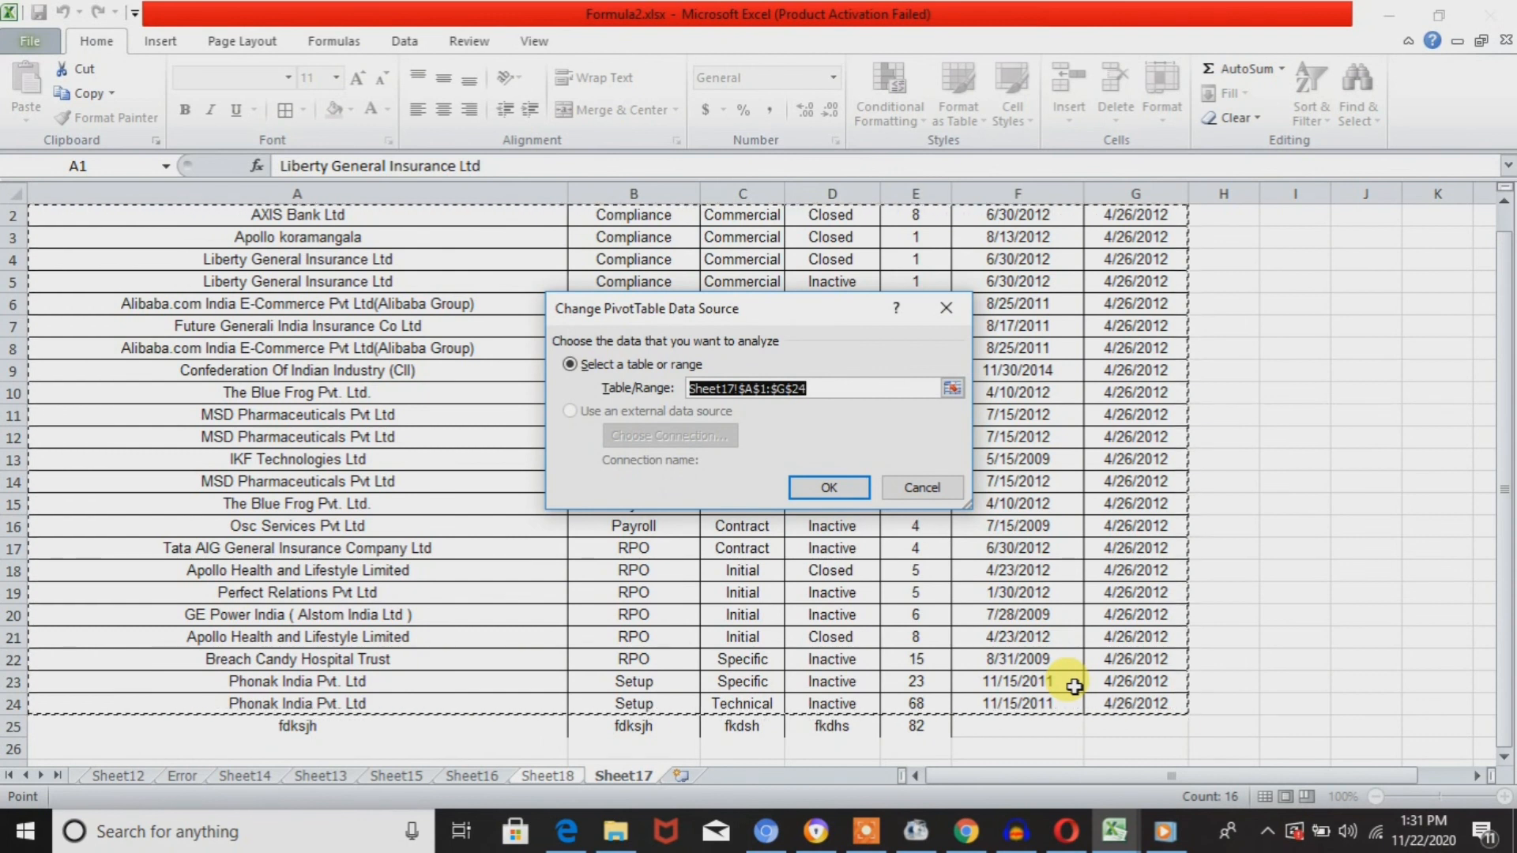
key(shift+Down)
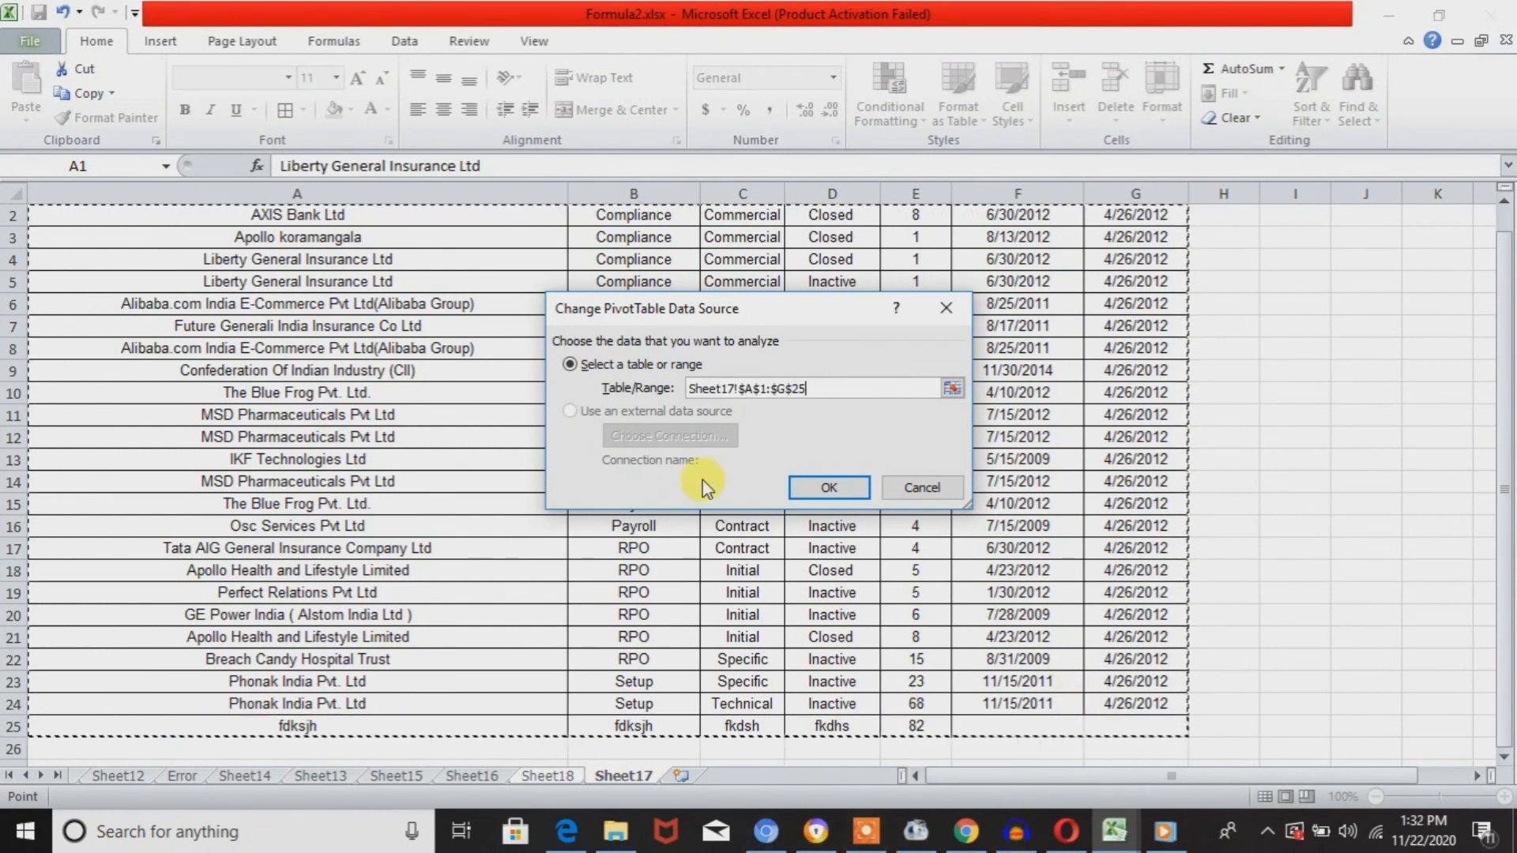
click(828, 485)
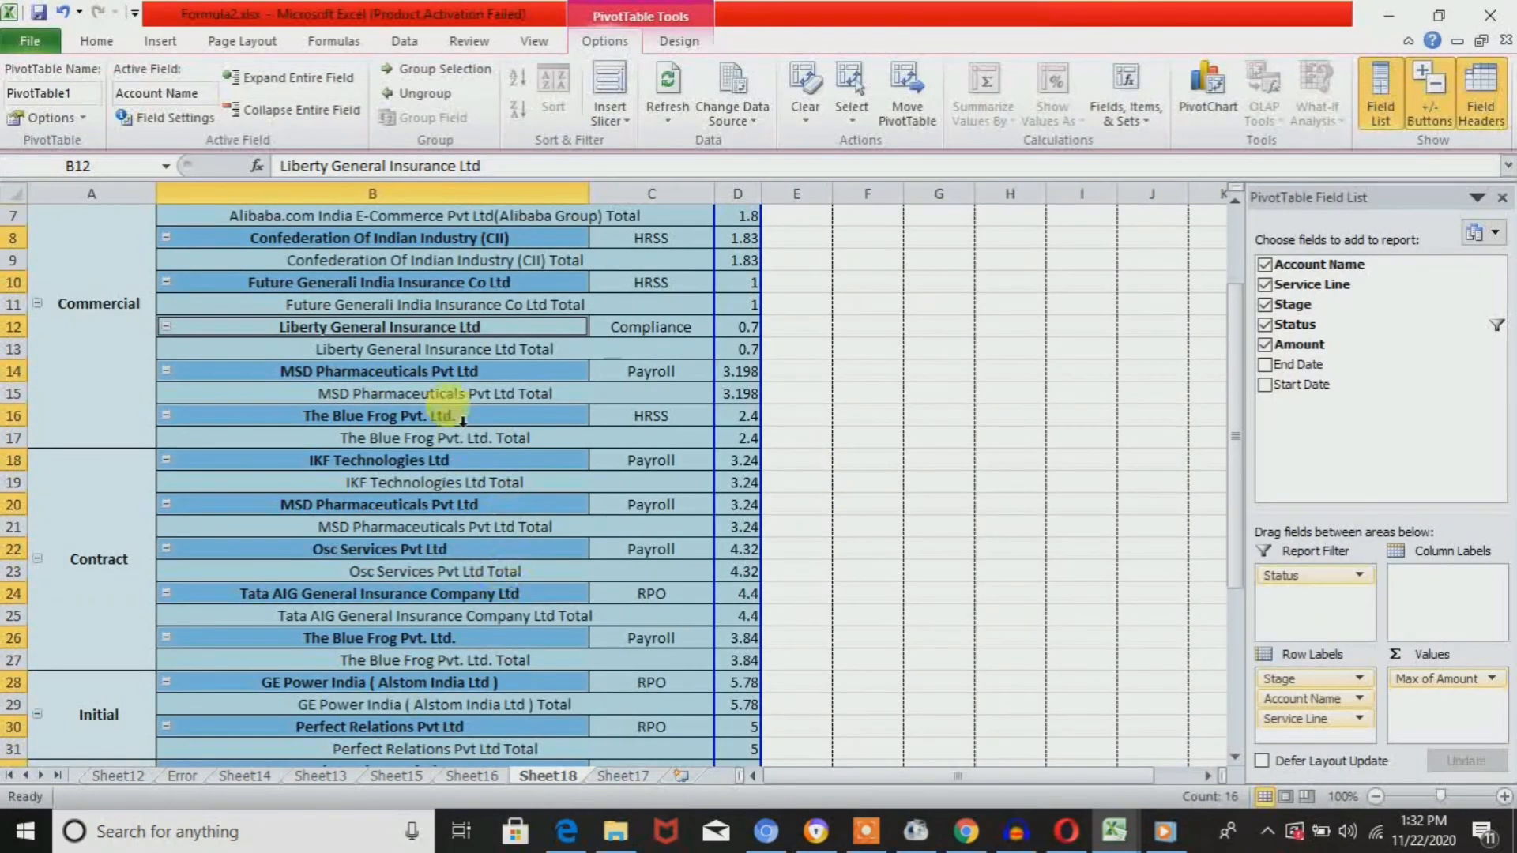
Refresh all data again with the extended source range and check the end of the pivot table.
click(416, 41)
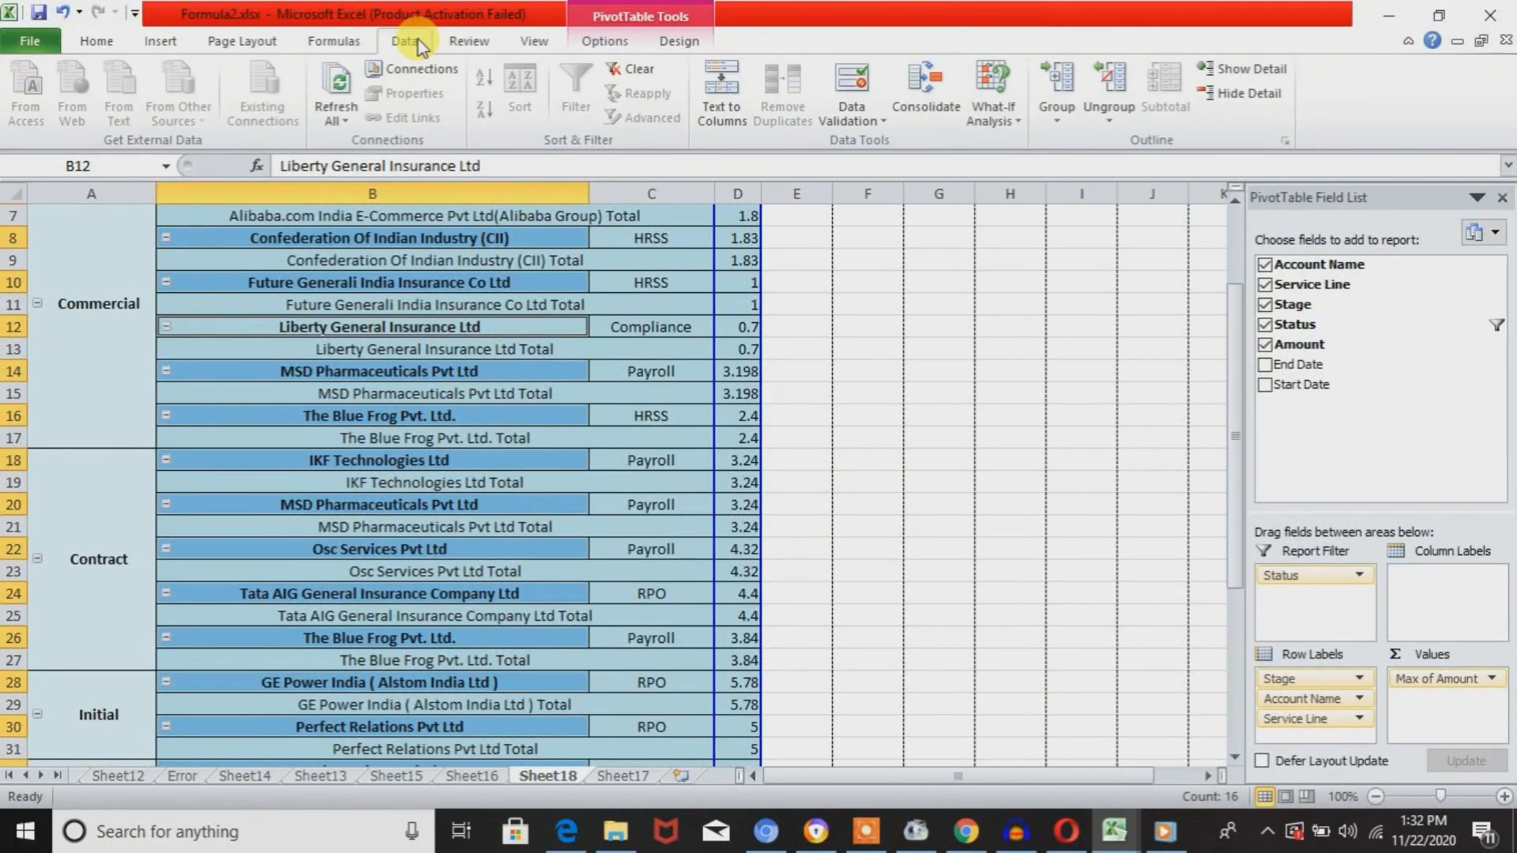
click(352, 114)
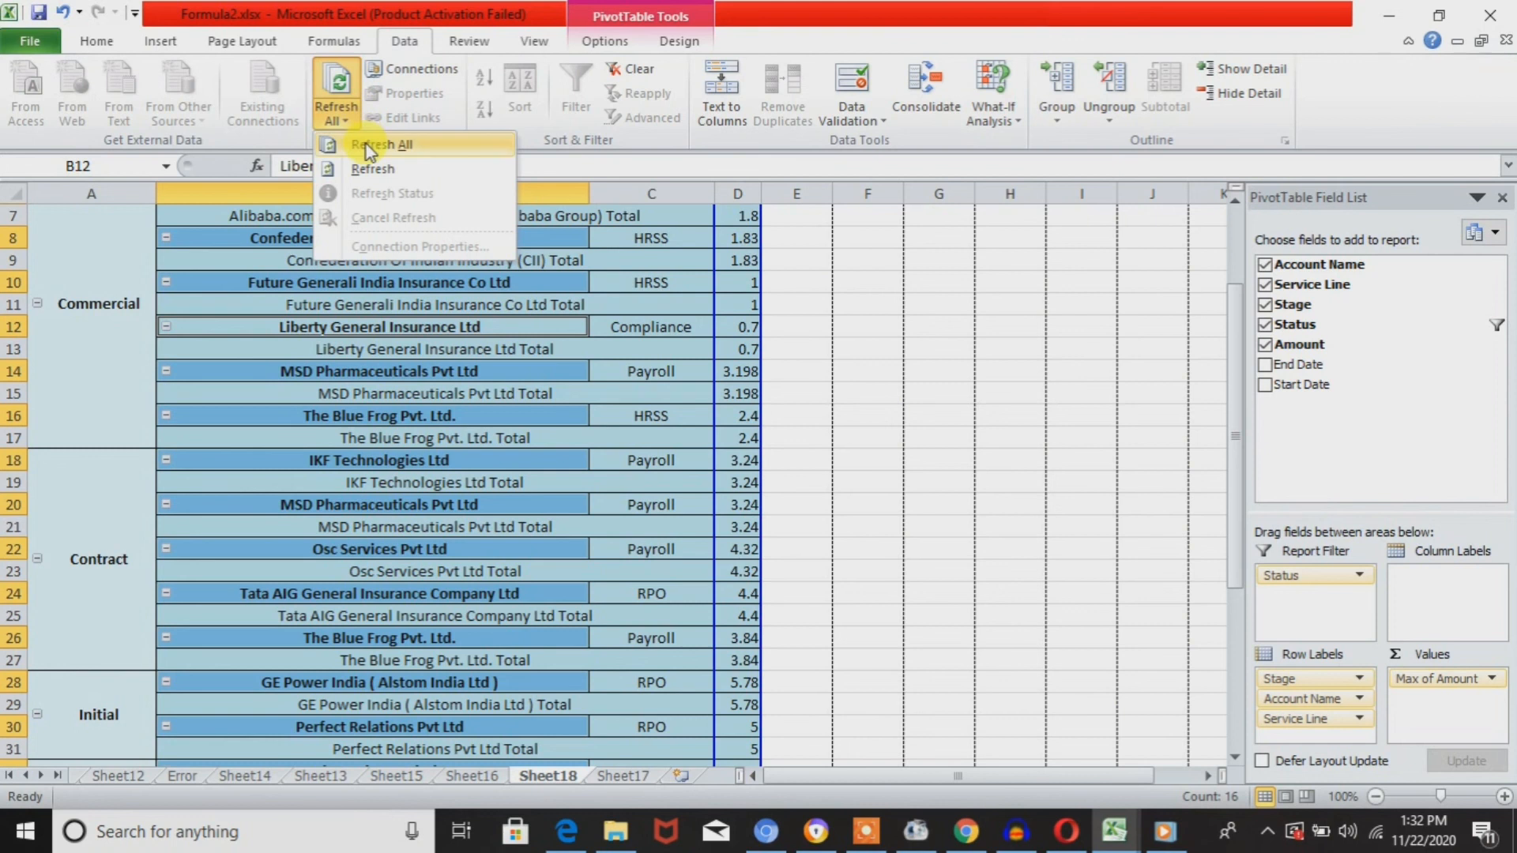
click(367, 144)
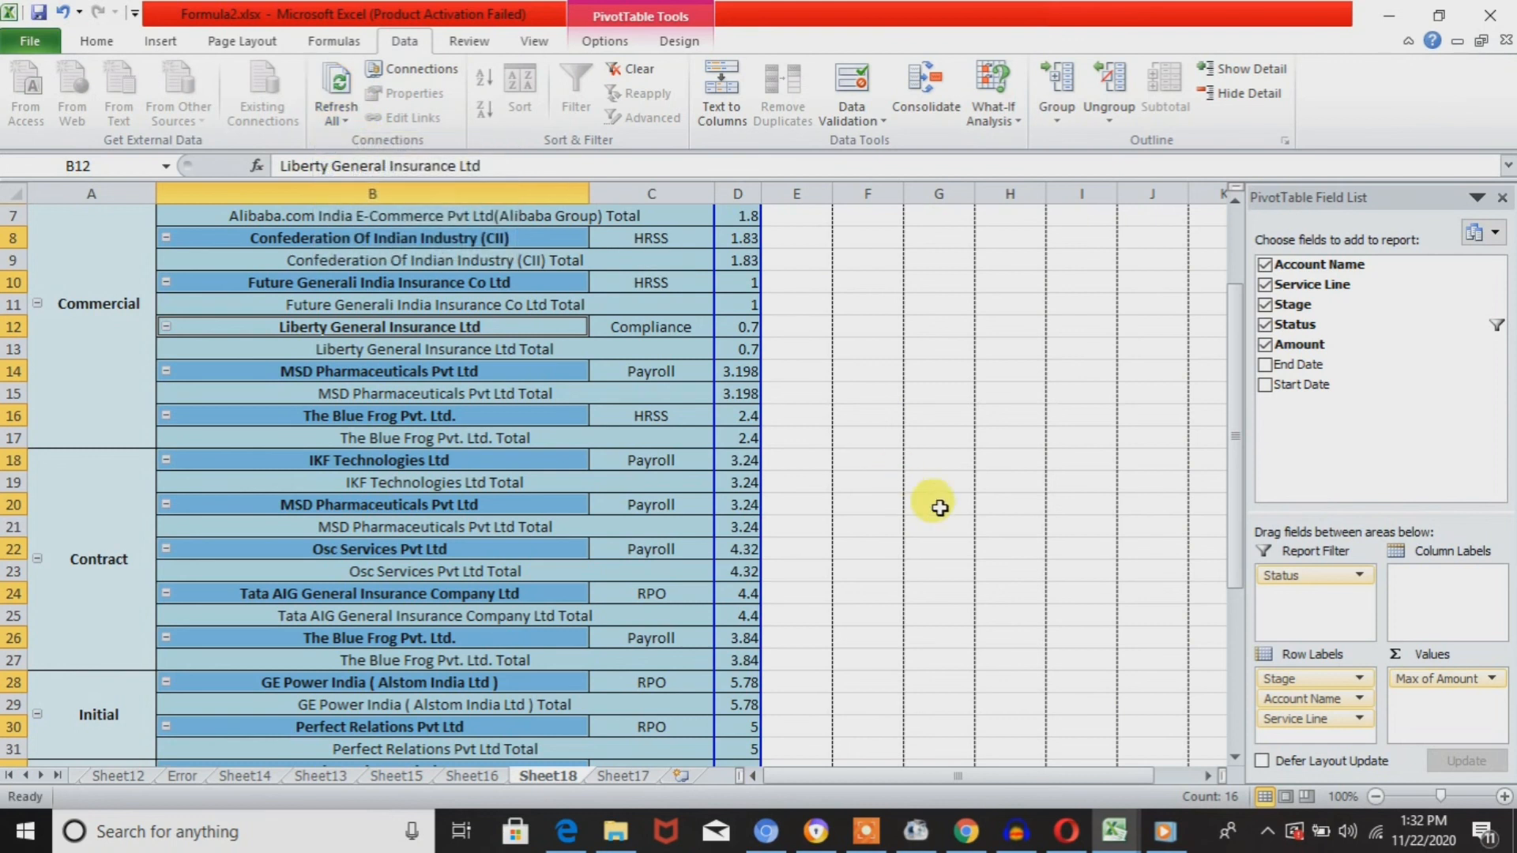
click(1234, 699)
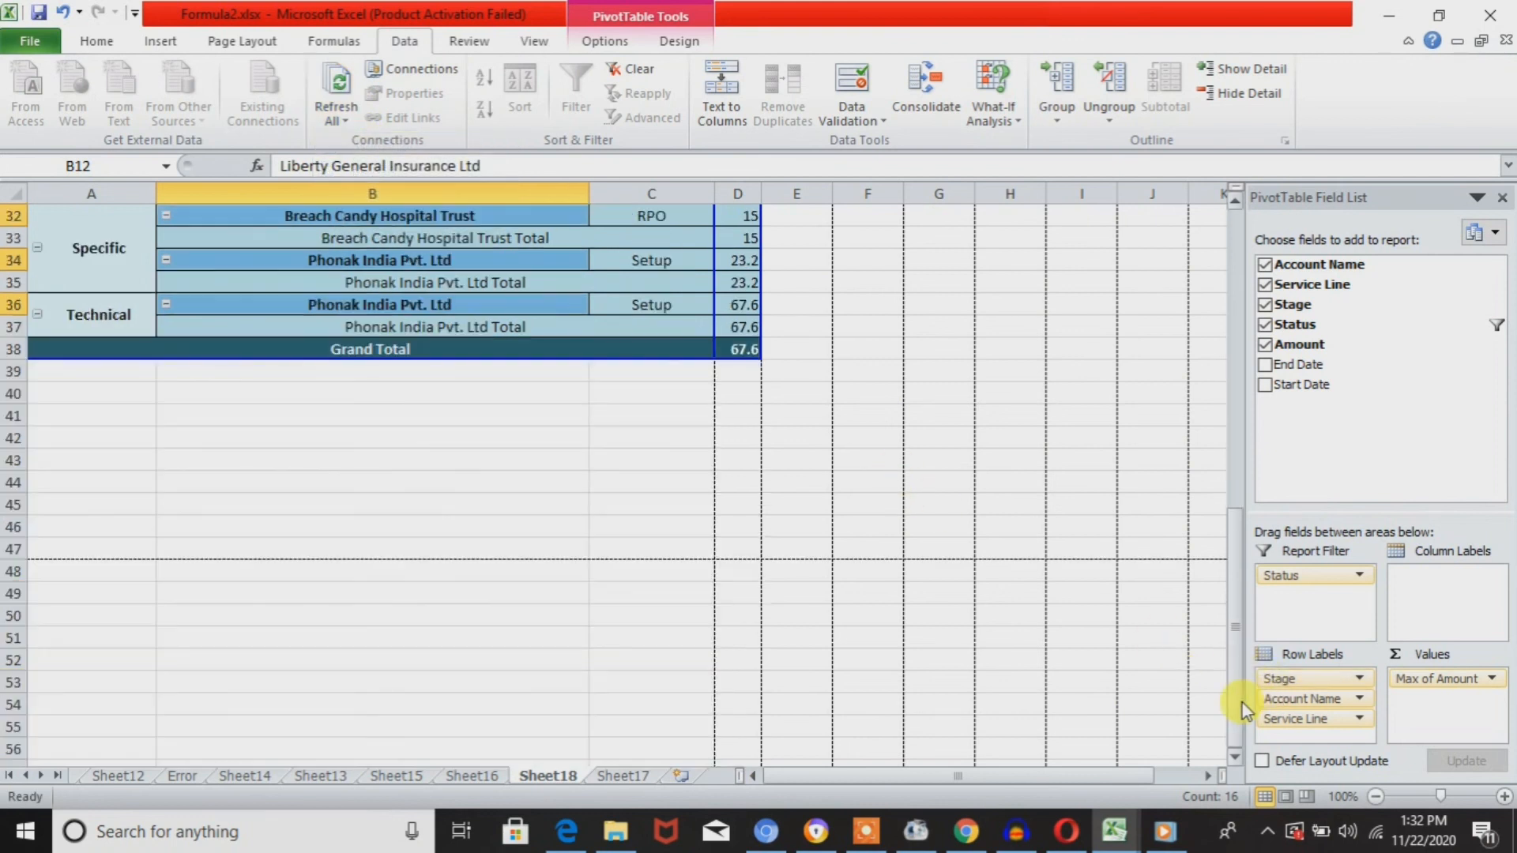
click(1236, 260)
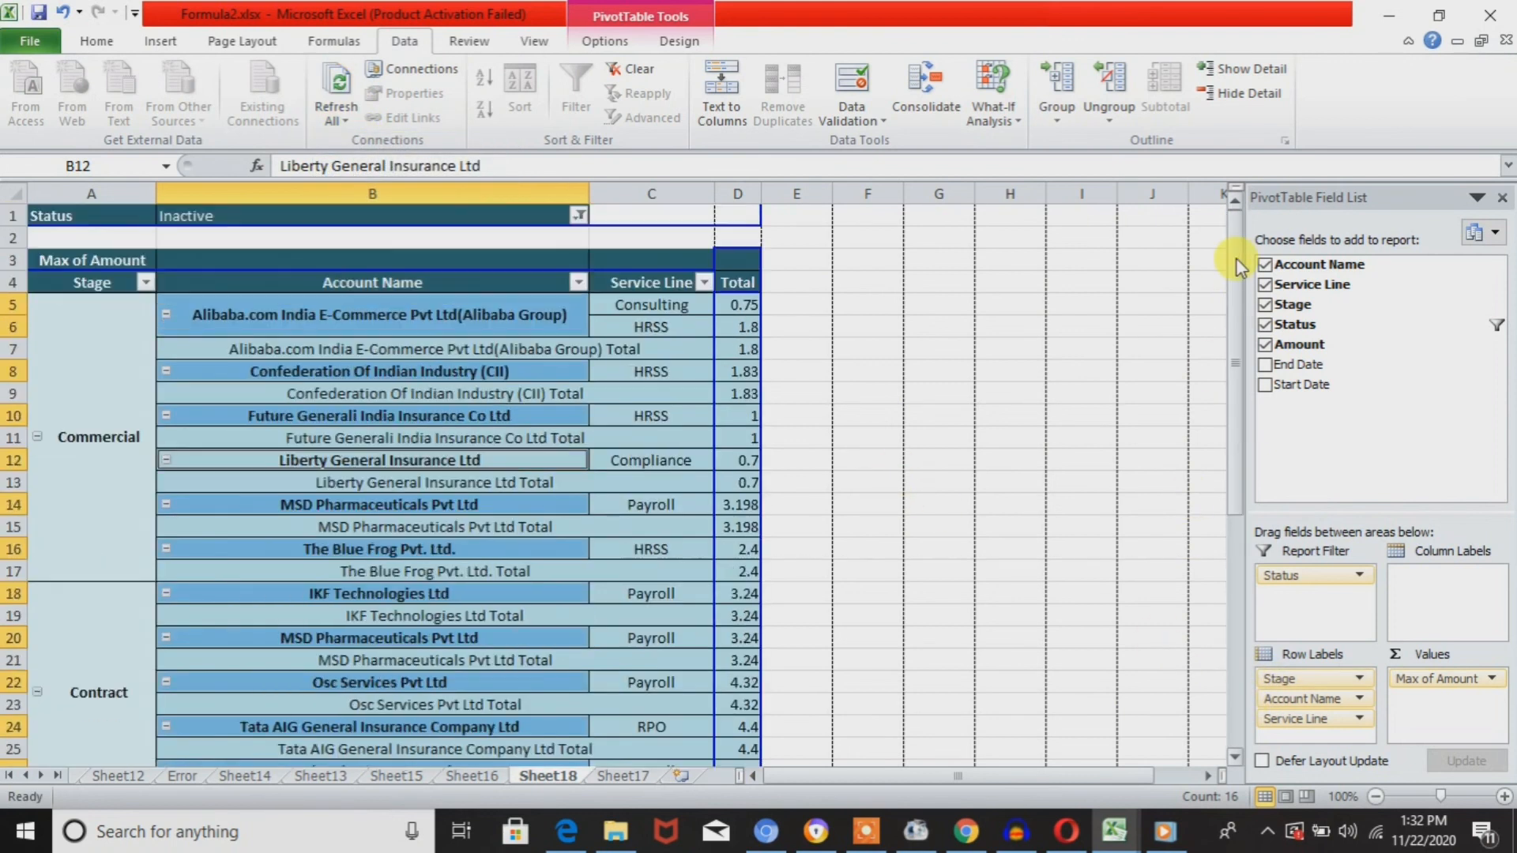
Set the Status report filter to (All) and locate the fdksjh record near the Grand Total row.
click(580, 216)
click(367, 268)
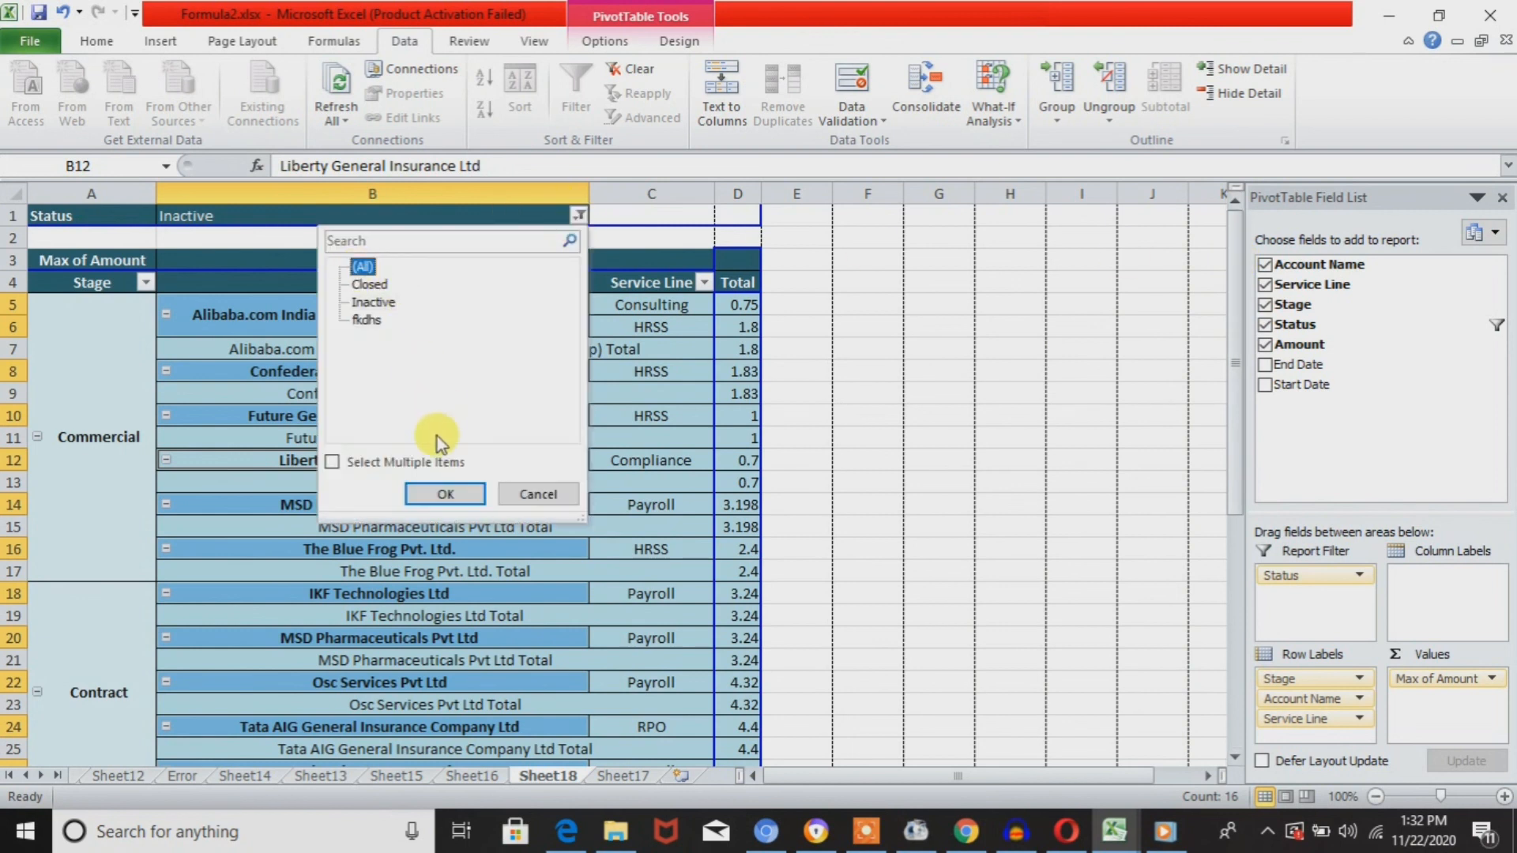
click(447, 493)
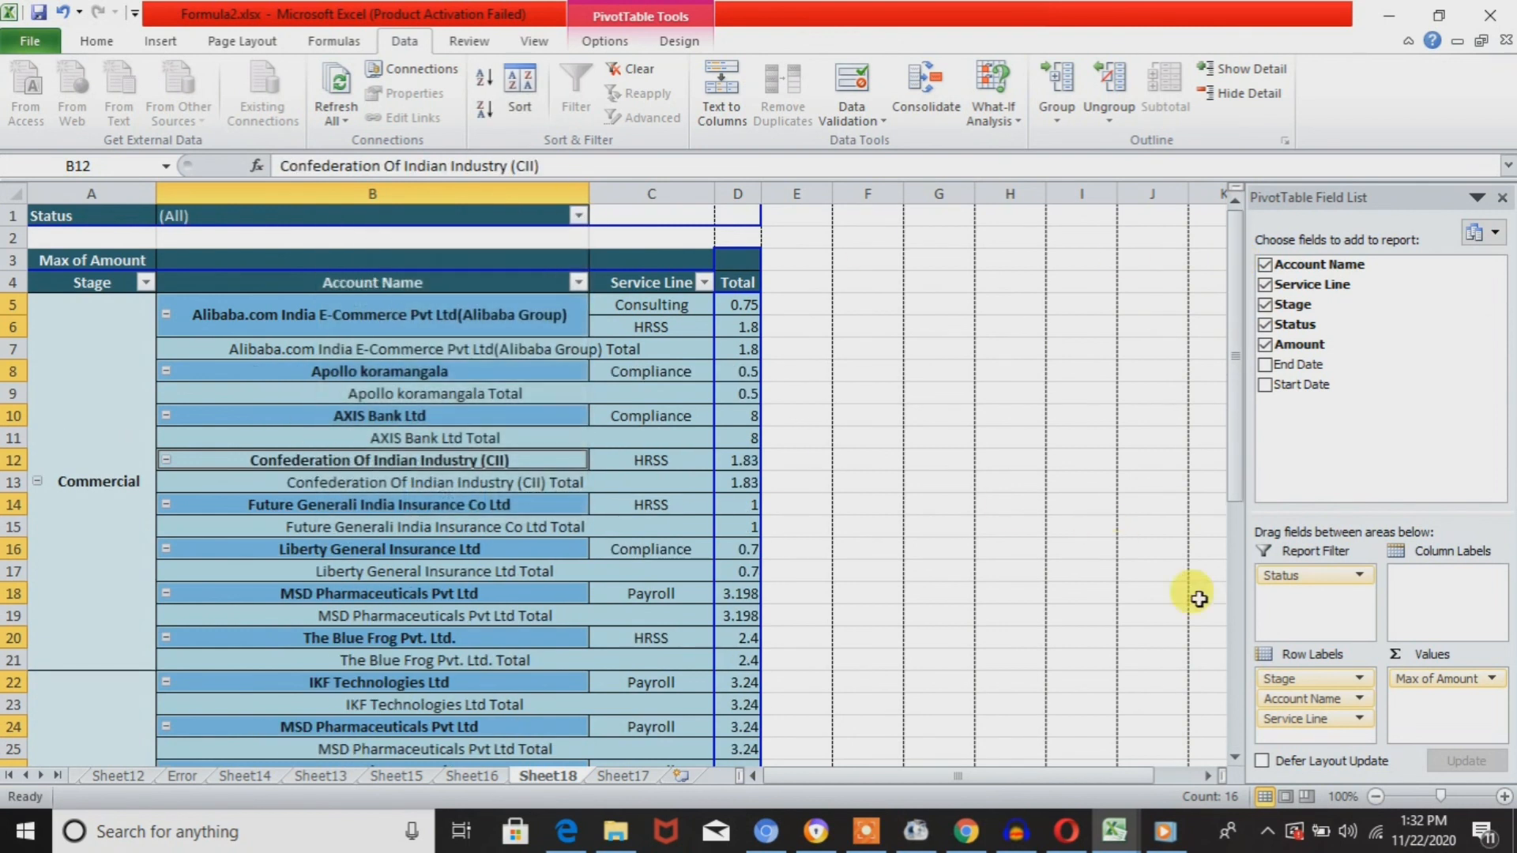
click(1231, 652)
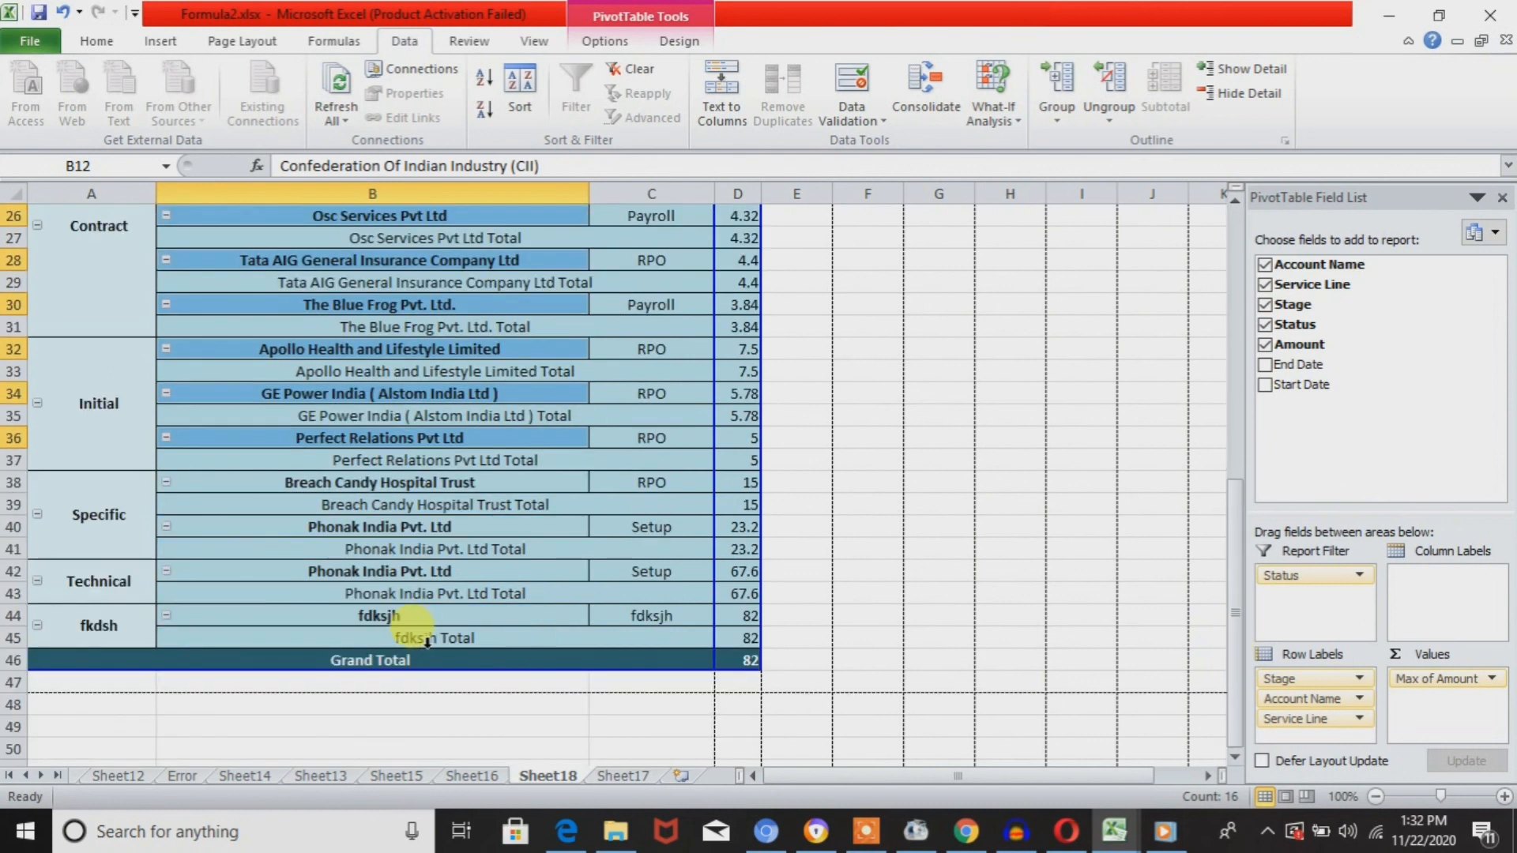
click(426, 644)
click(424, 616)
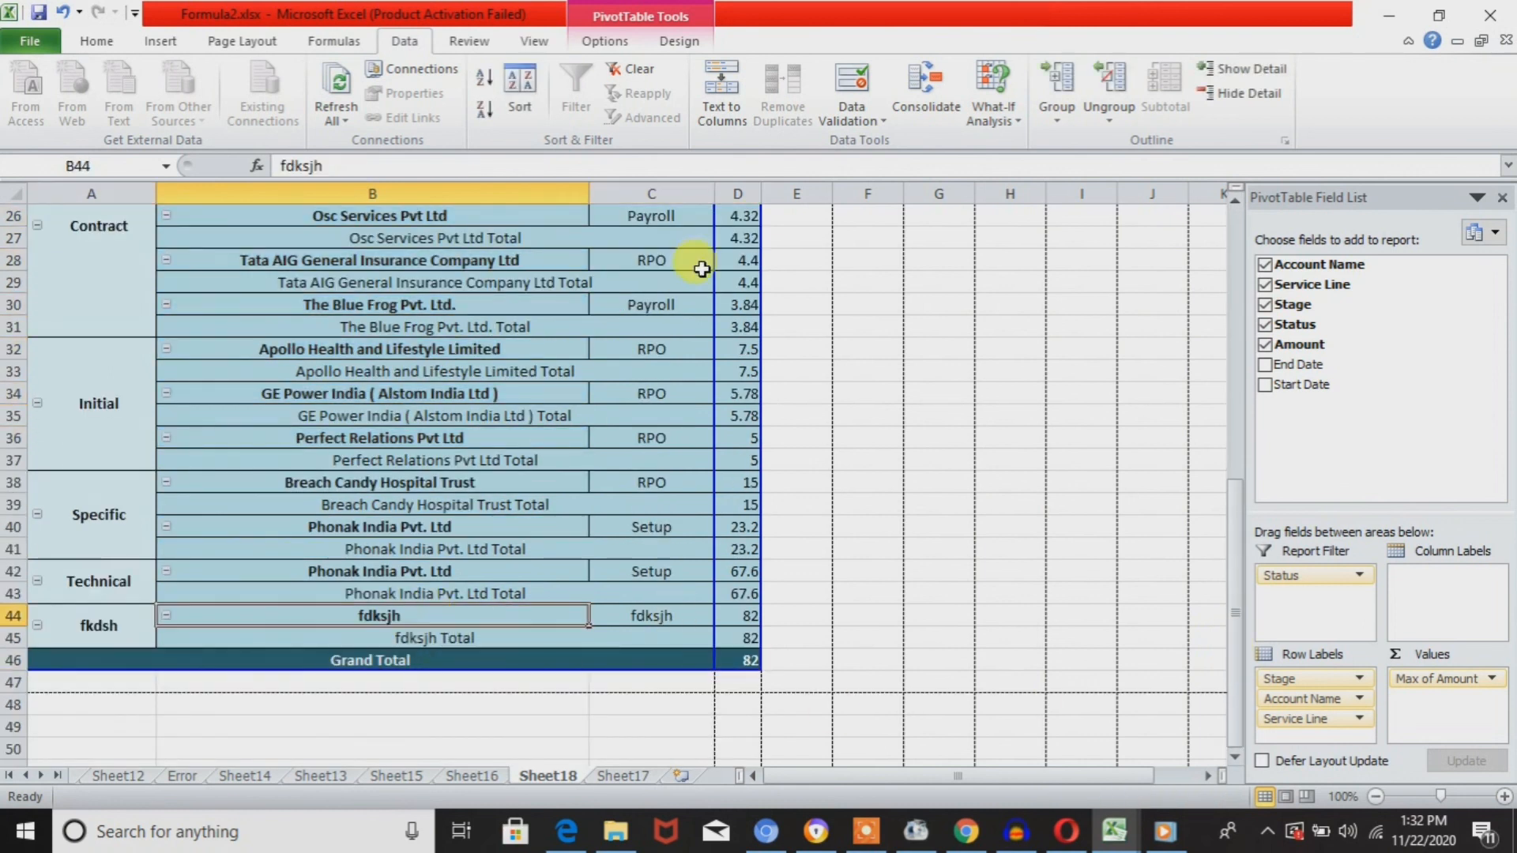
key(ctrl+Up)
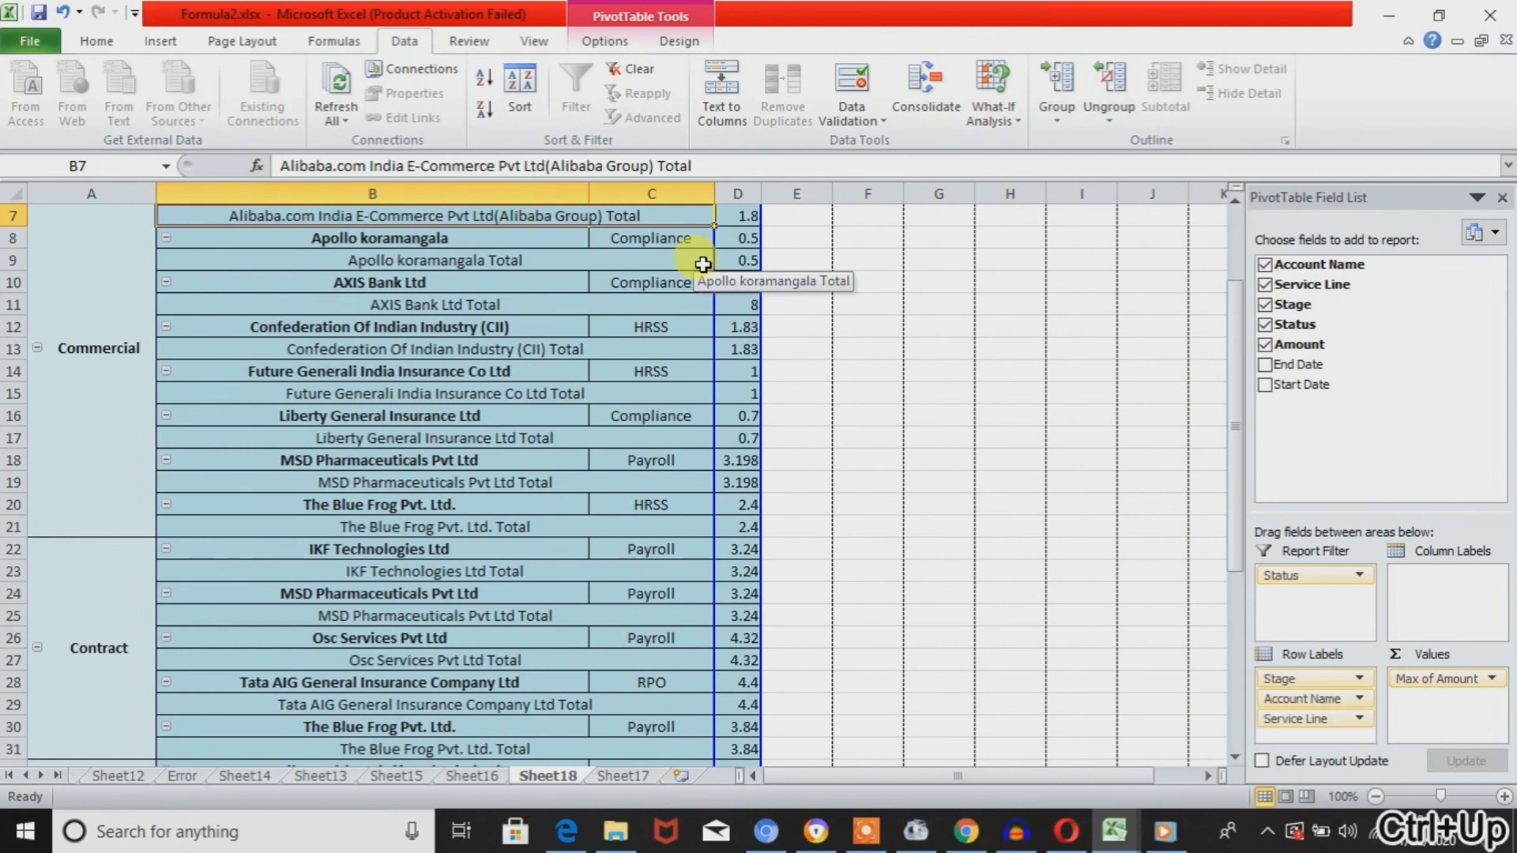
key(Up)
key(Up)
key(Down)
key(Down)
key(Up)
key(Up)
key(Up)
key(Up)
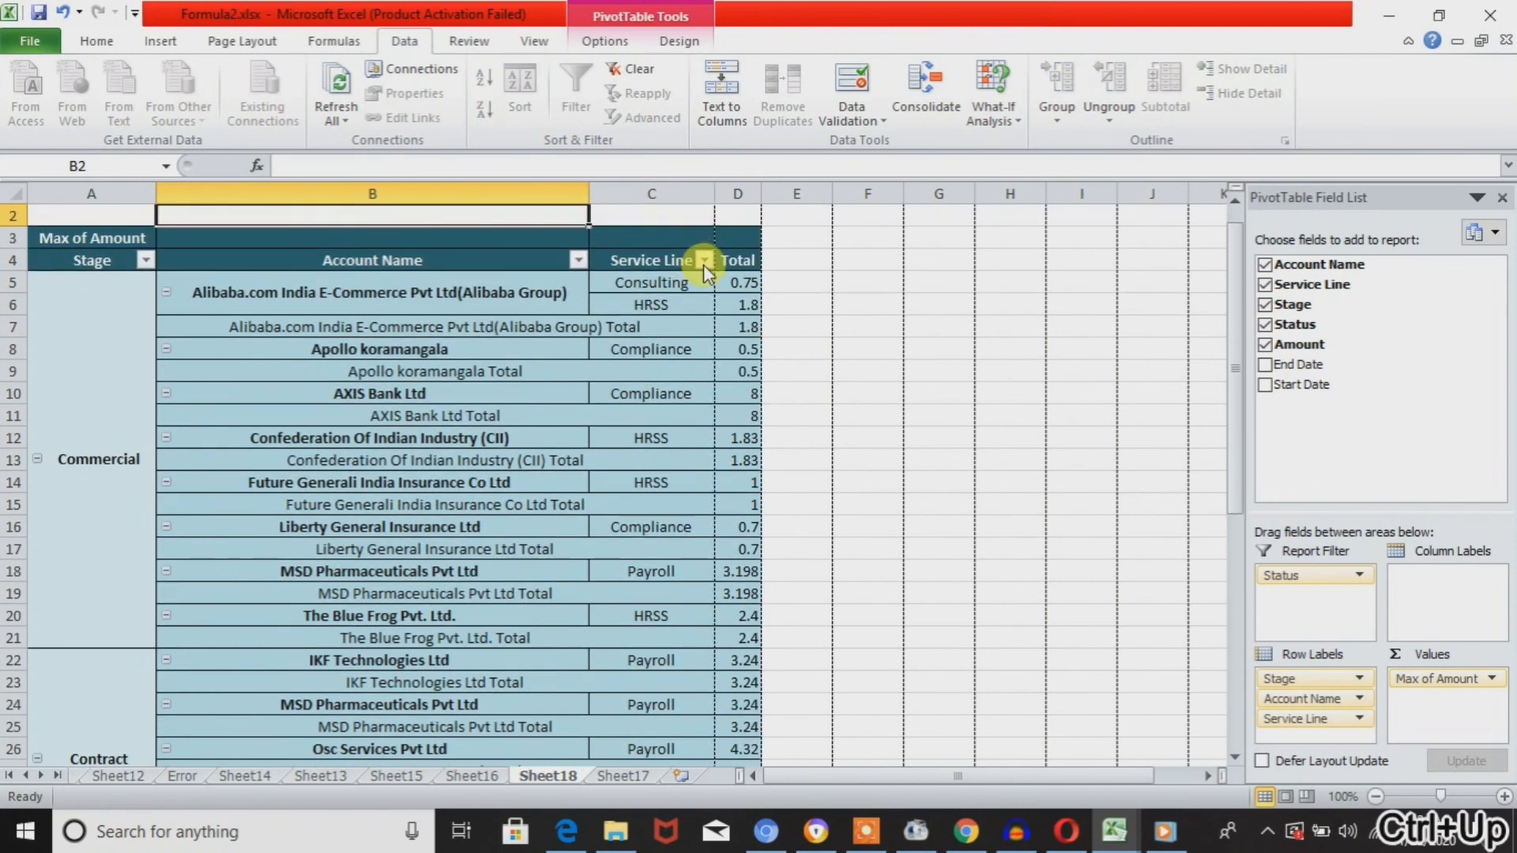
key(Up)
key(Down)
key(Down)
key(Down)
key(Down)
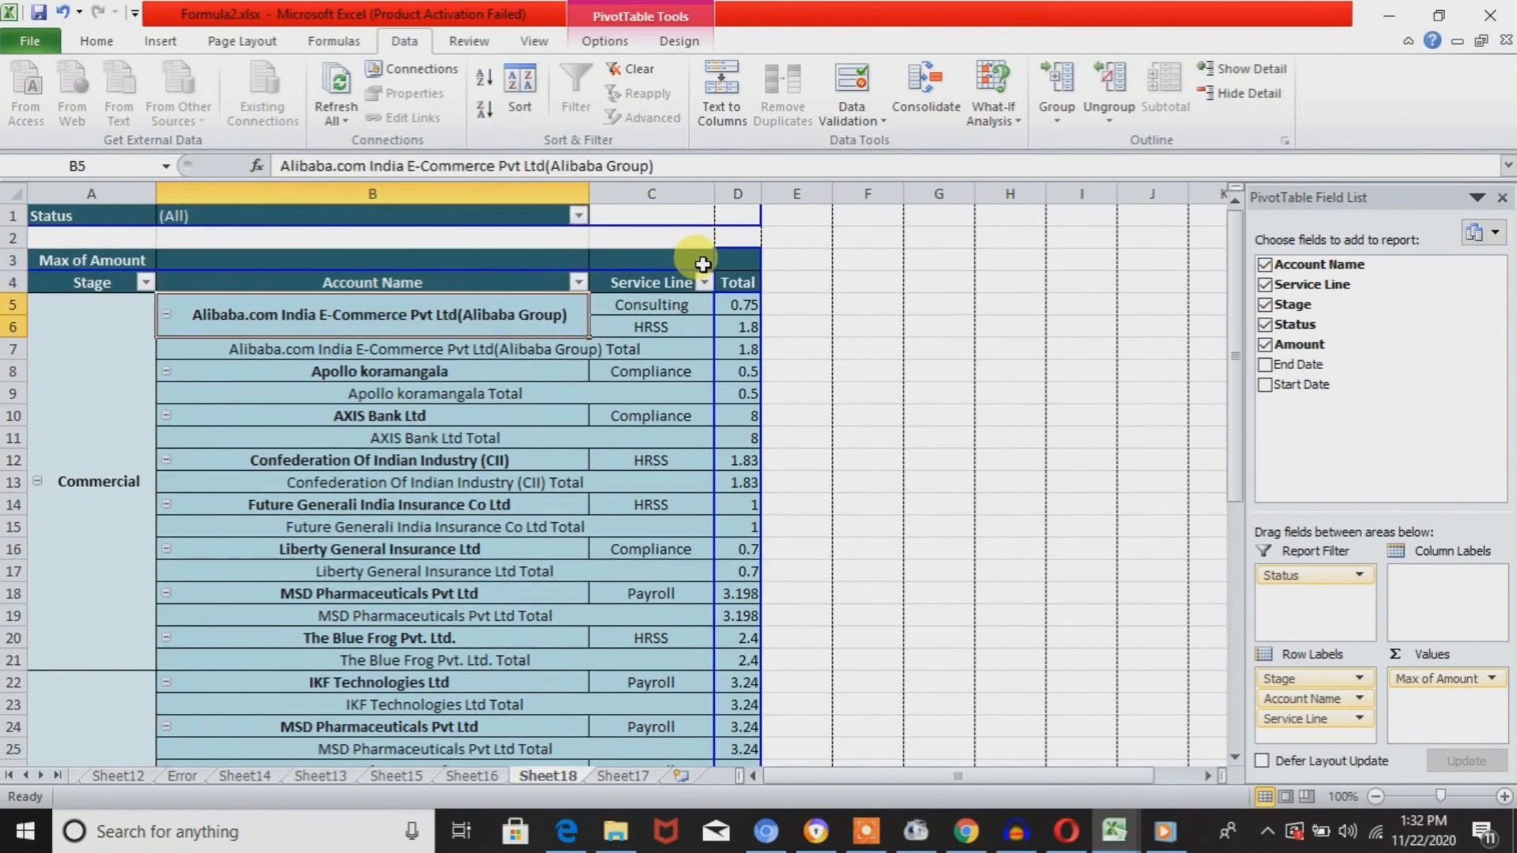
key(Right)
key(Left)
key(Down)
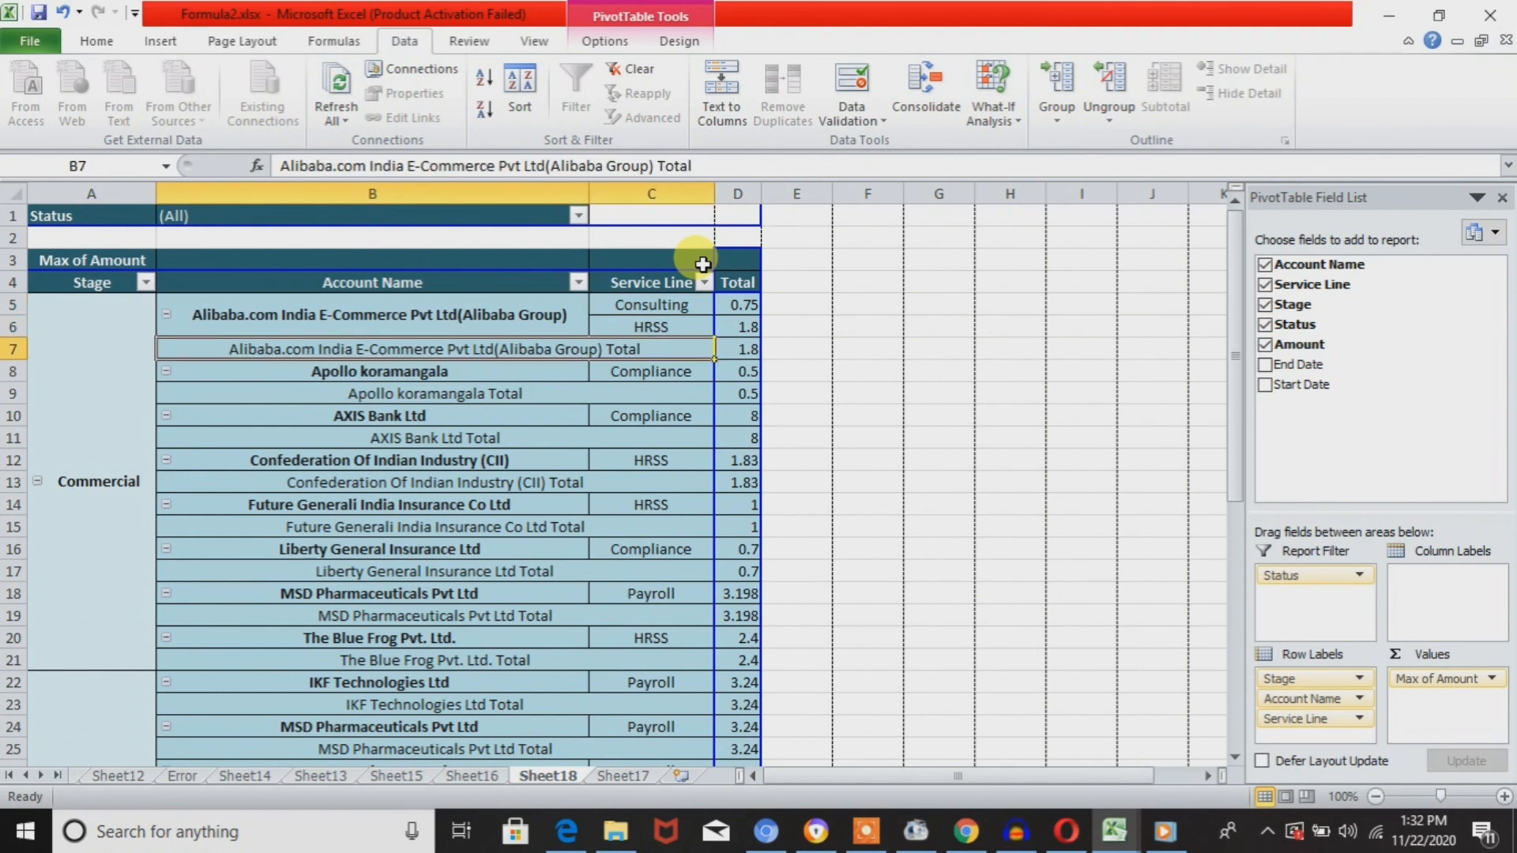
key(Down)
key(Down)
key(Down)
key(Down)
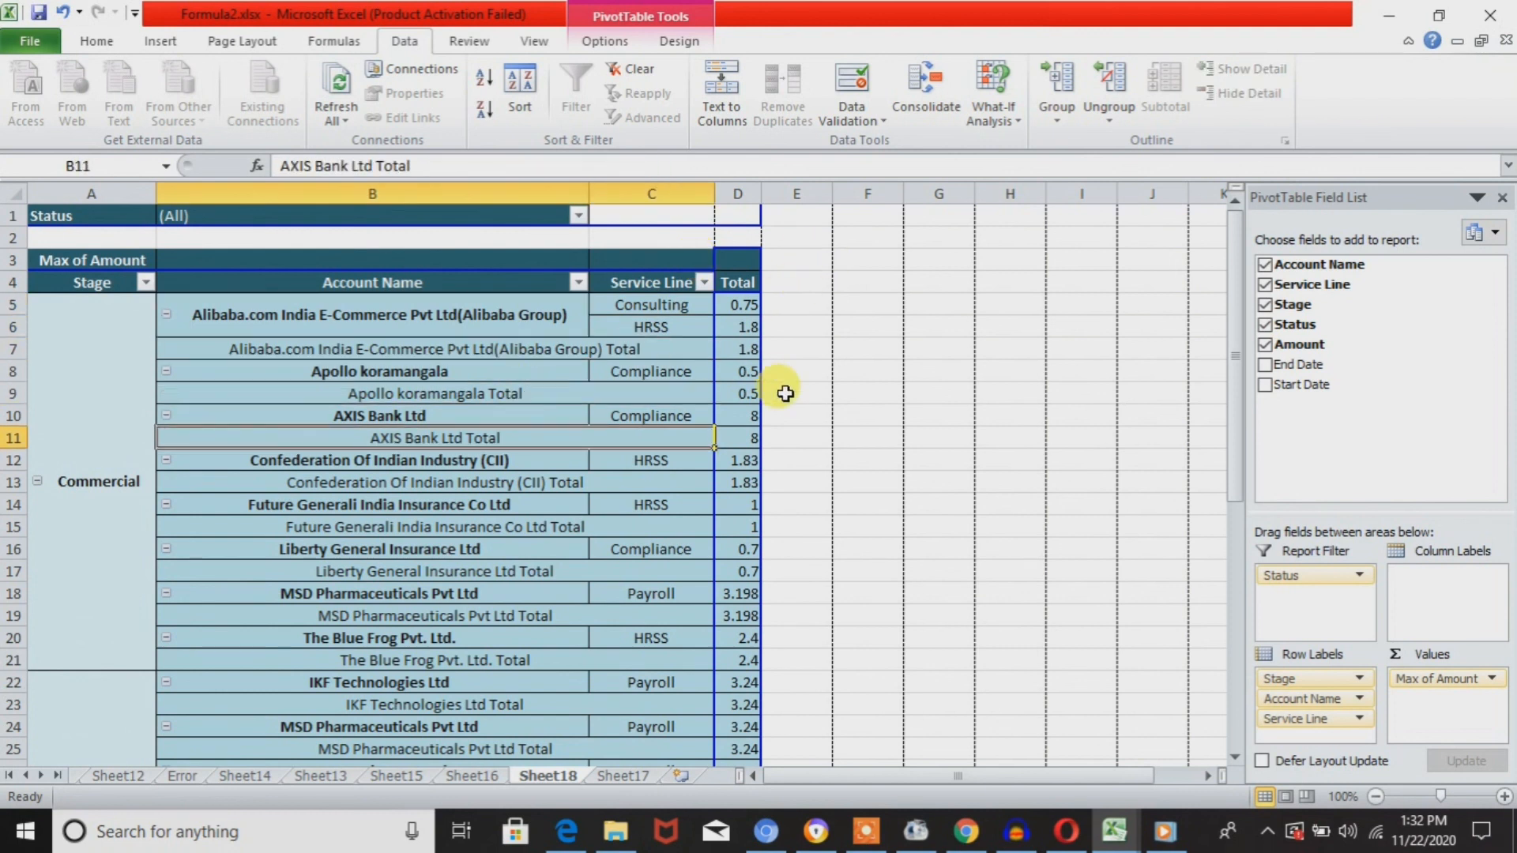